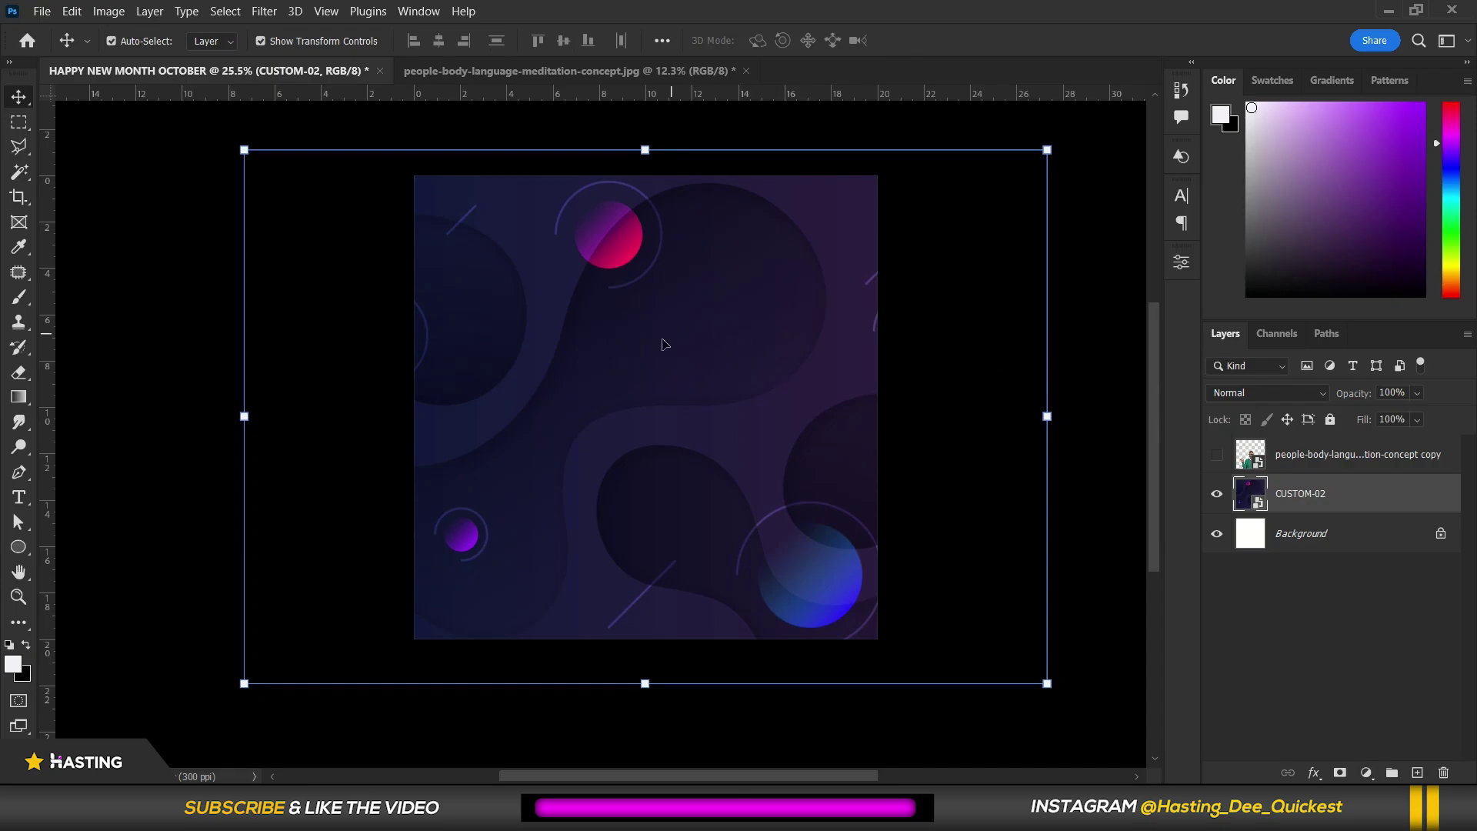
Apply a Gaussian Blur with an 87-pixel radius to the CUSTOM-02 layer and fully lock that layer
left_click(265, 13)
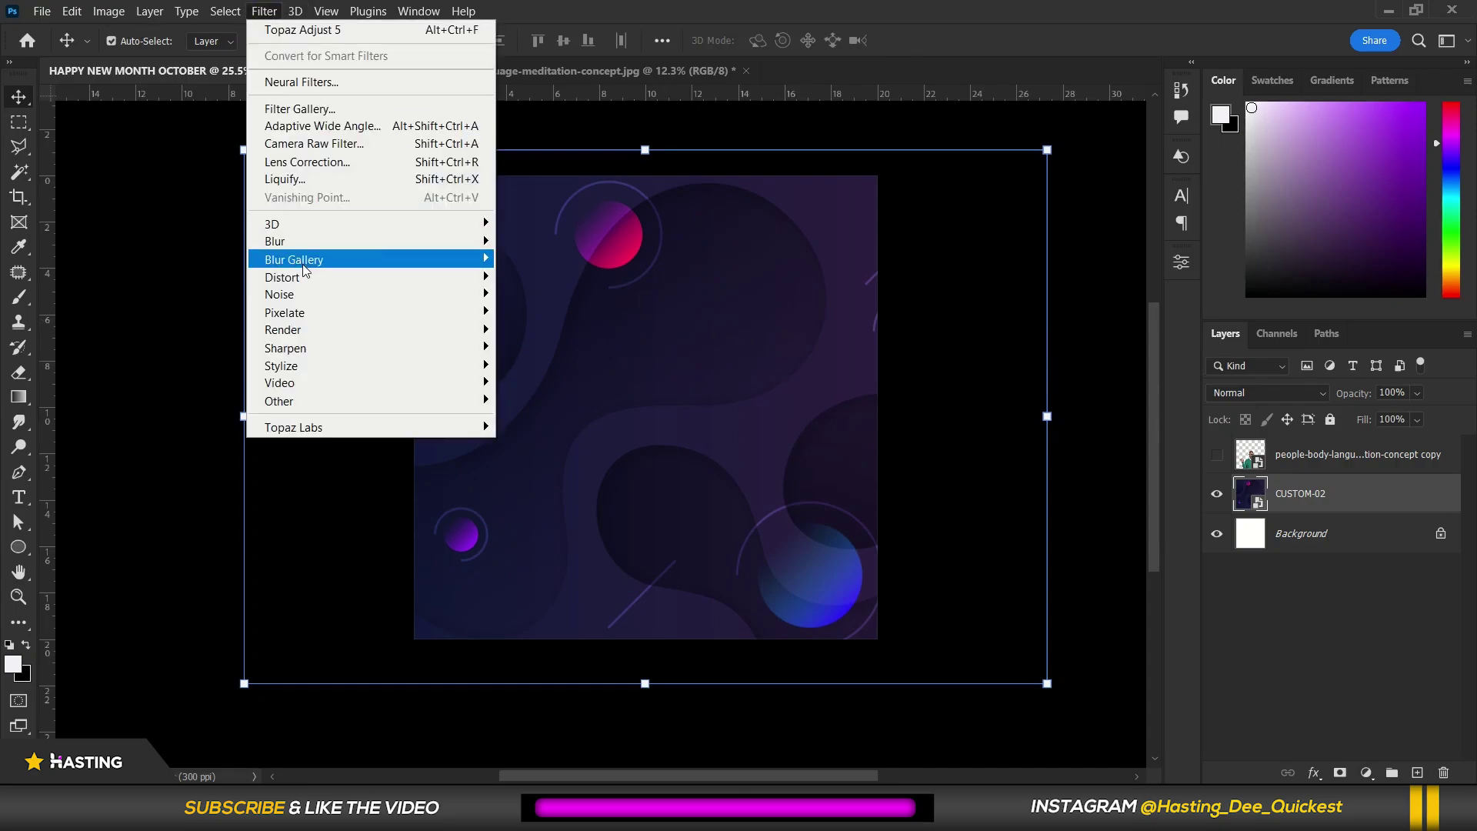
mouse_move(361, 241)
left_click(558, 314)
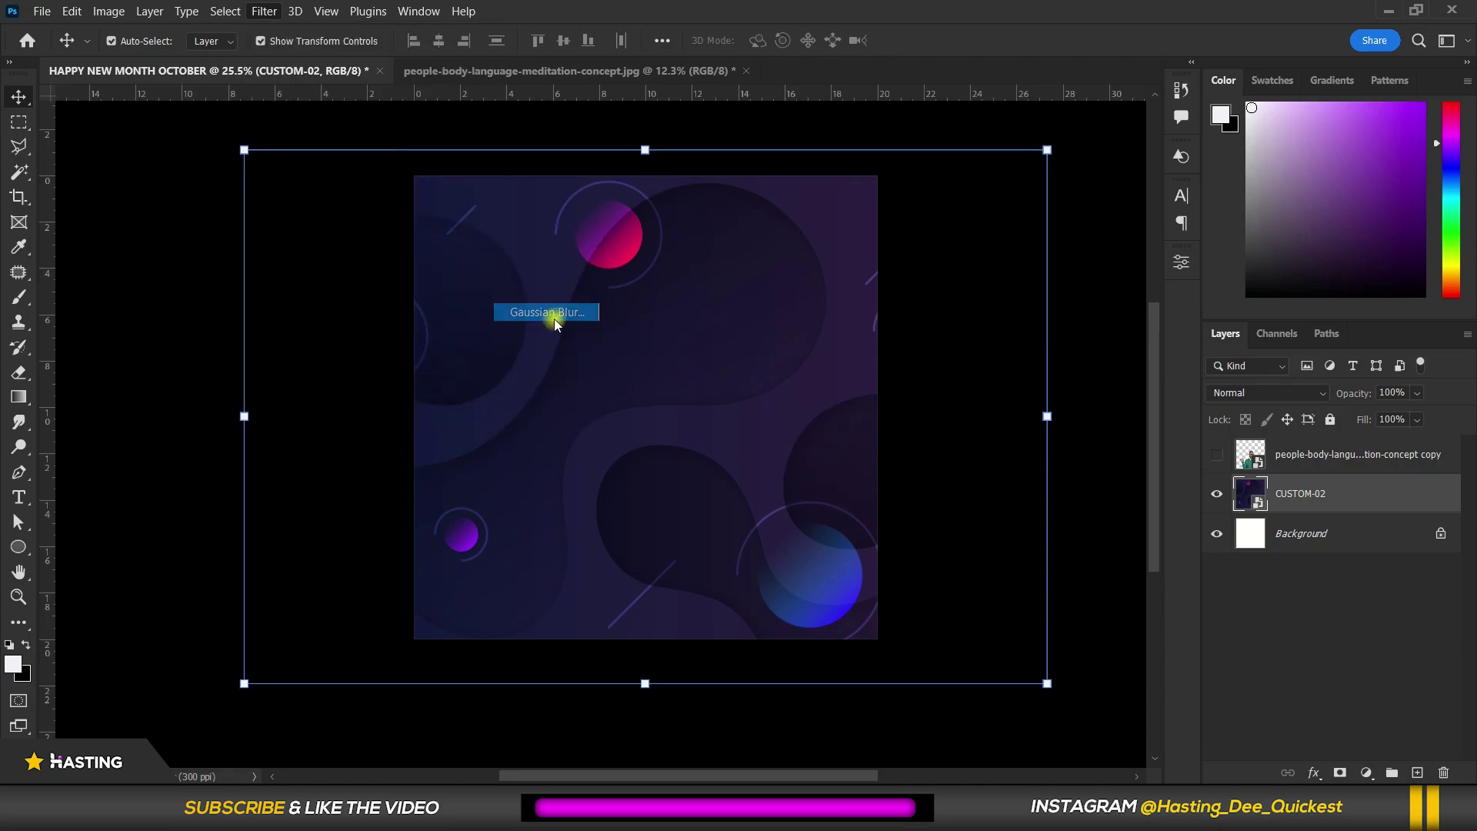
left_click_drag(1101, 471, 1109, 465)
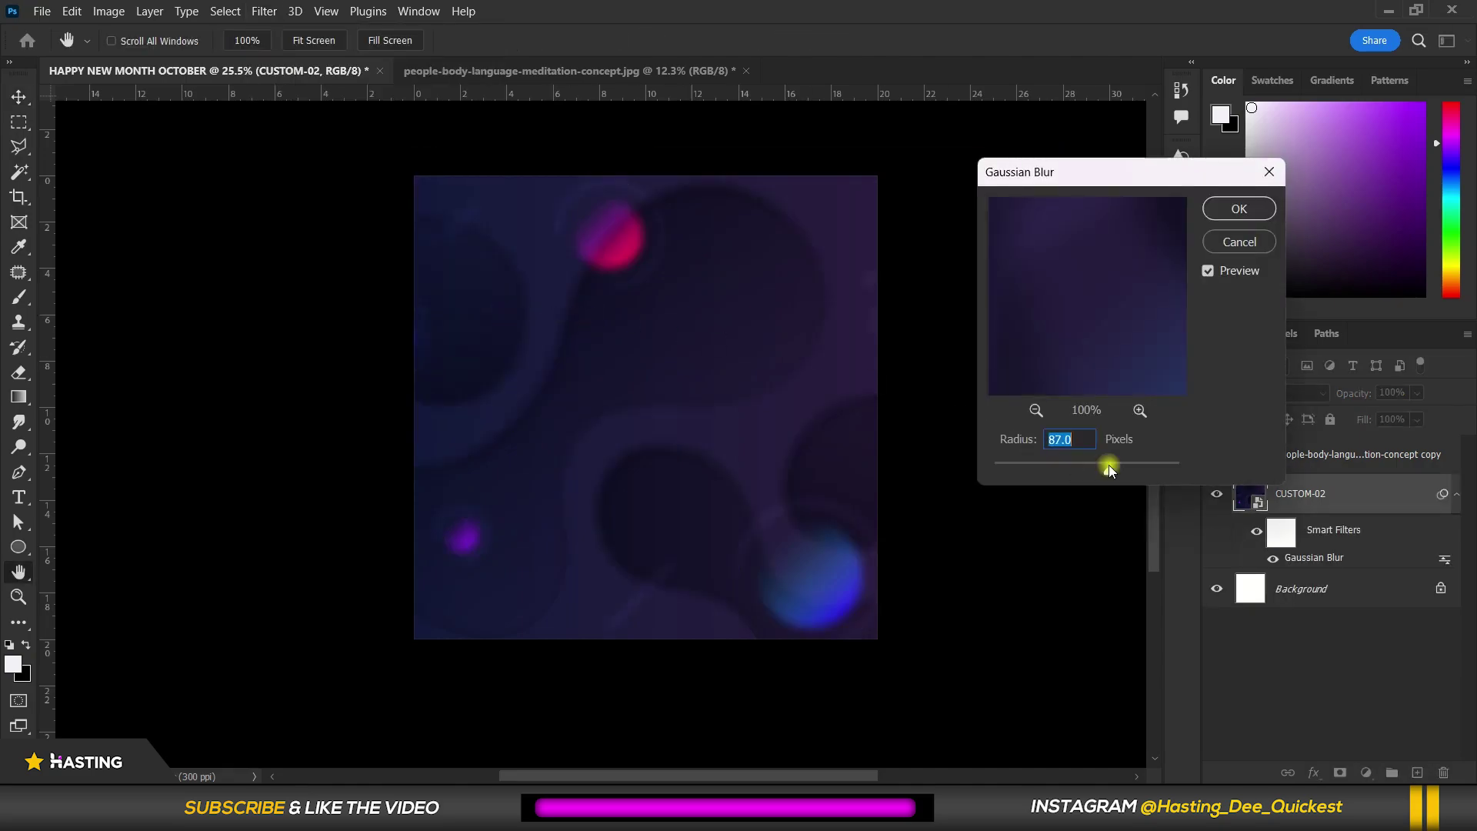
left_click(1239, 210)
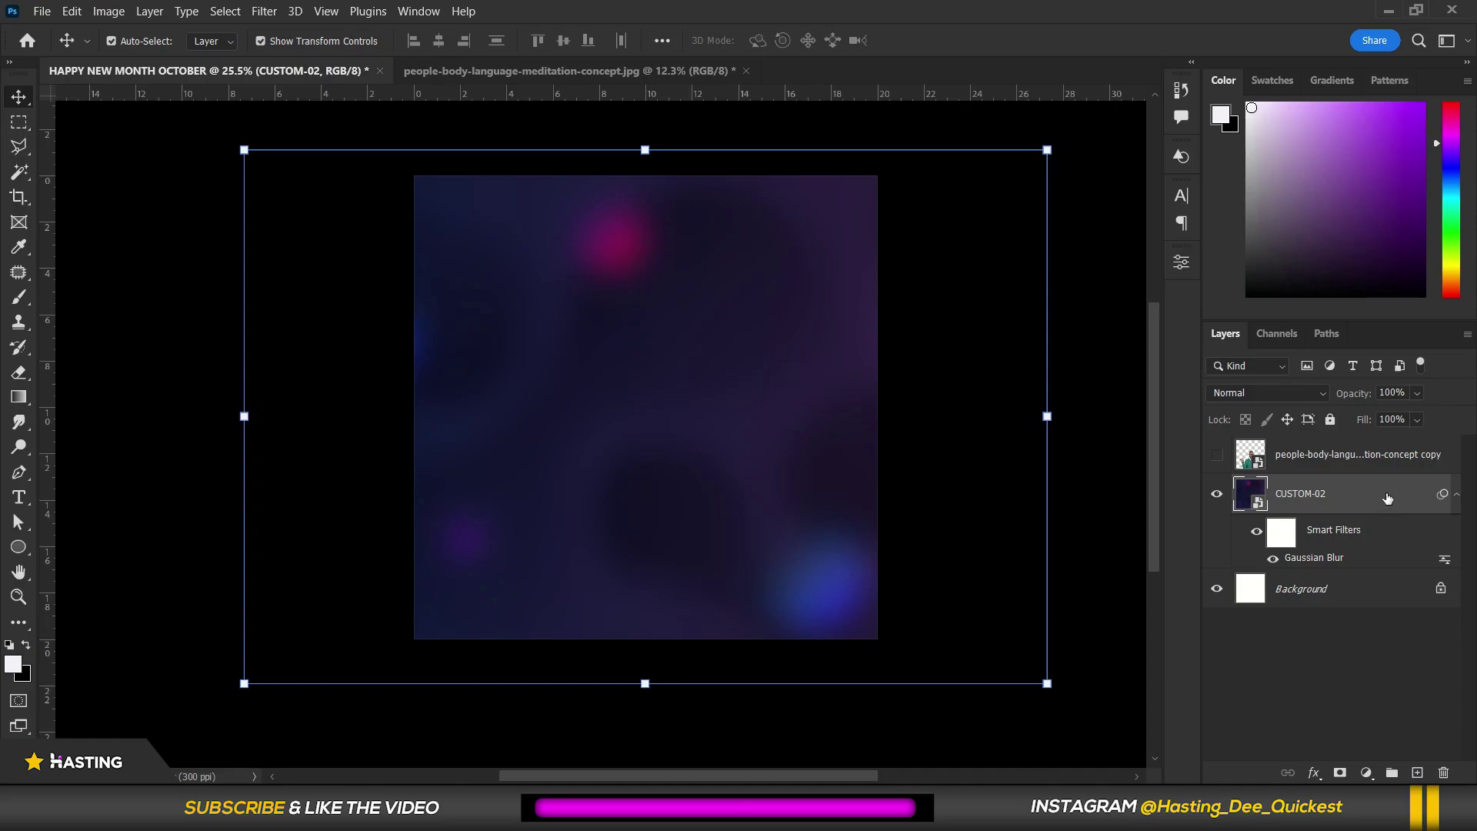
left_click(1329, 420)
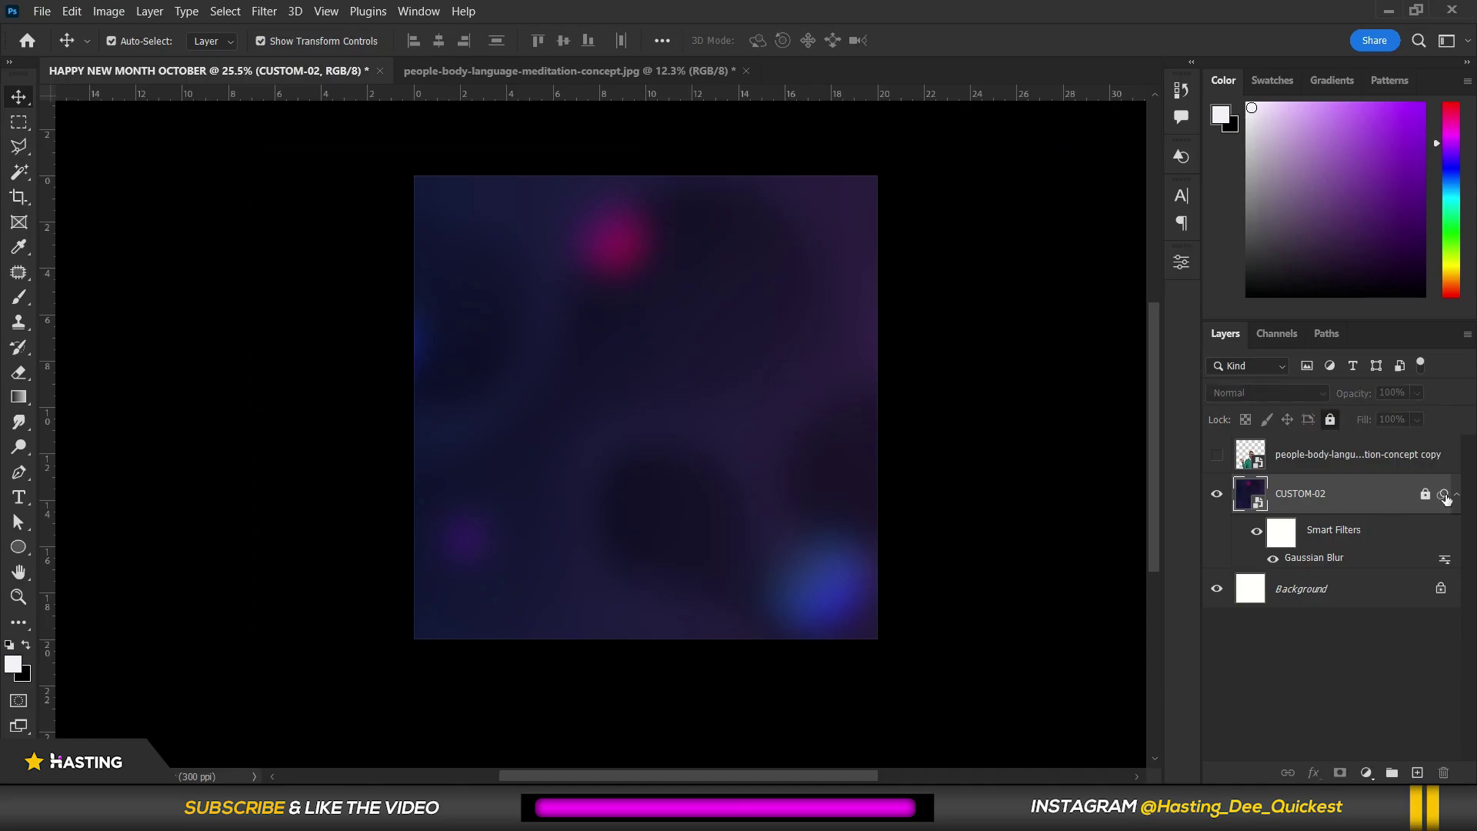
left_click(1446, 494)
Show the cut-out man layer and move him slightly up so that he sits centred on the canvas
left_click(1334, 454)
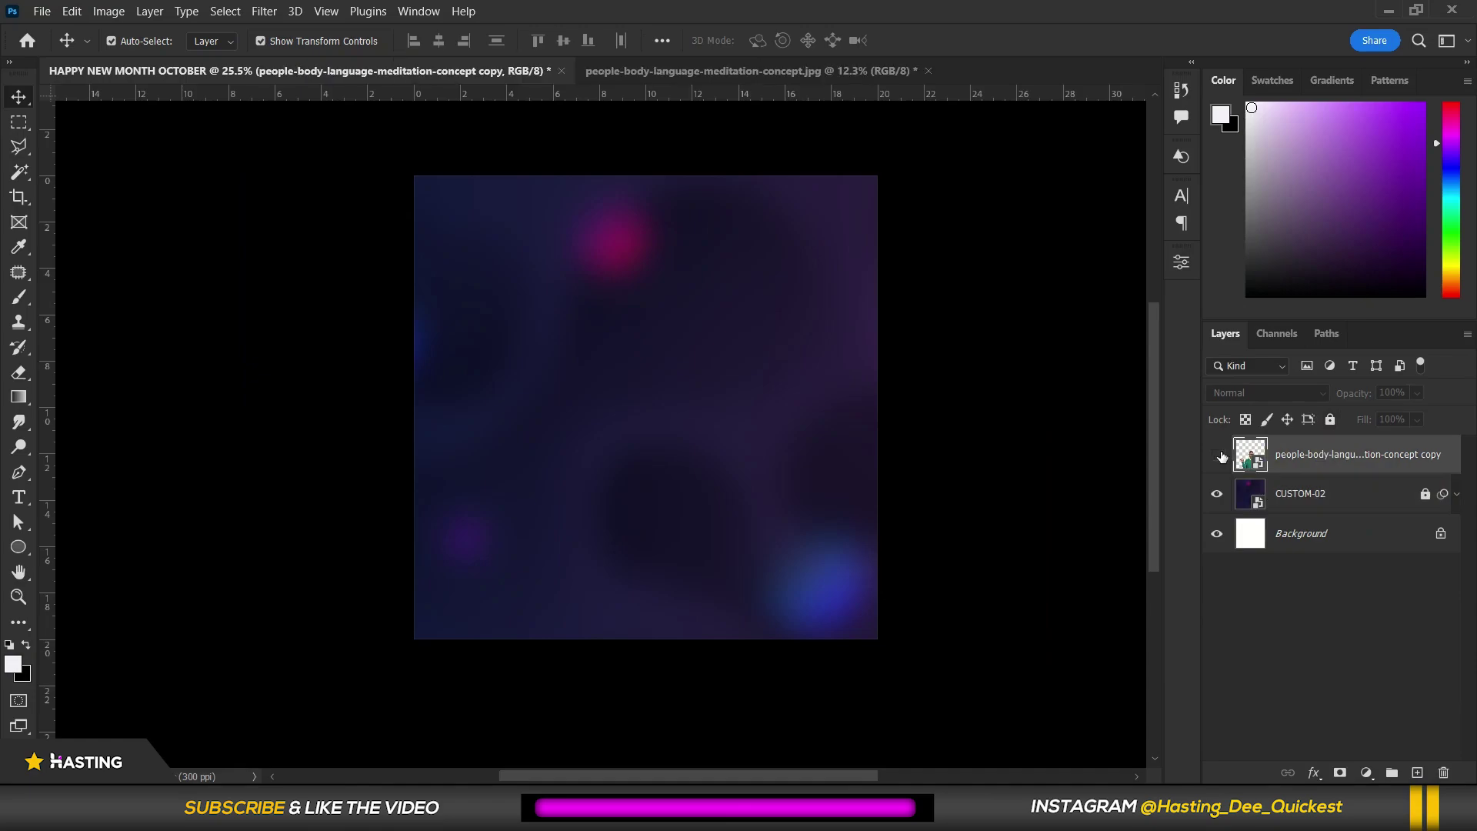
left_click(1216, 454)
scroll(638, 422, "down", 2)
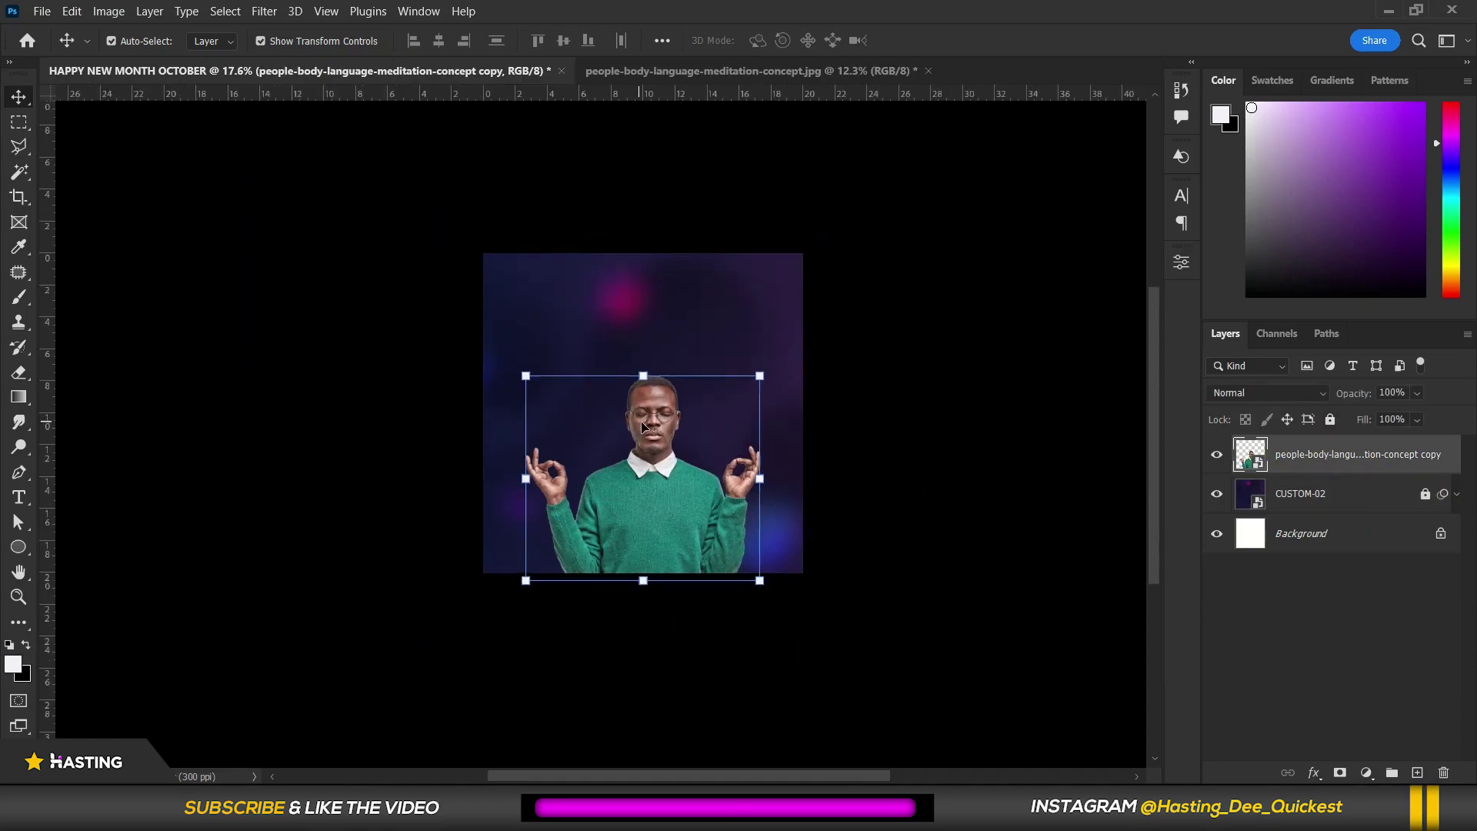
scroll(639, 418, "up", 4)
scroll(668, 386, "down", 2)
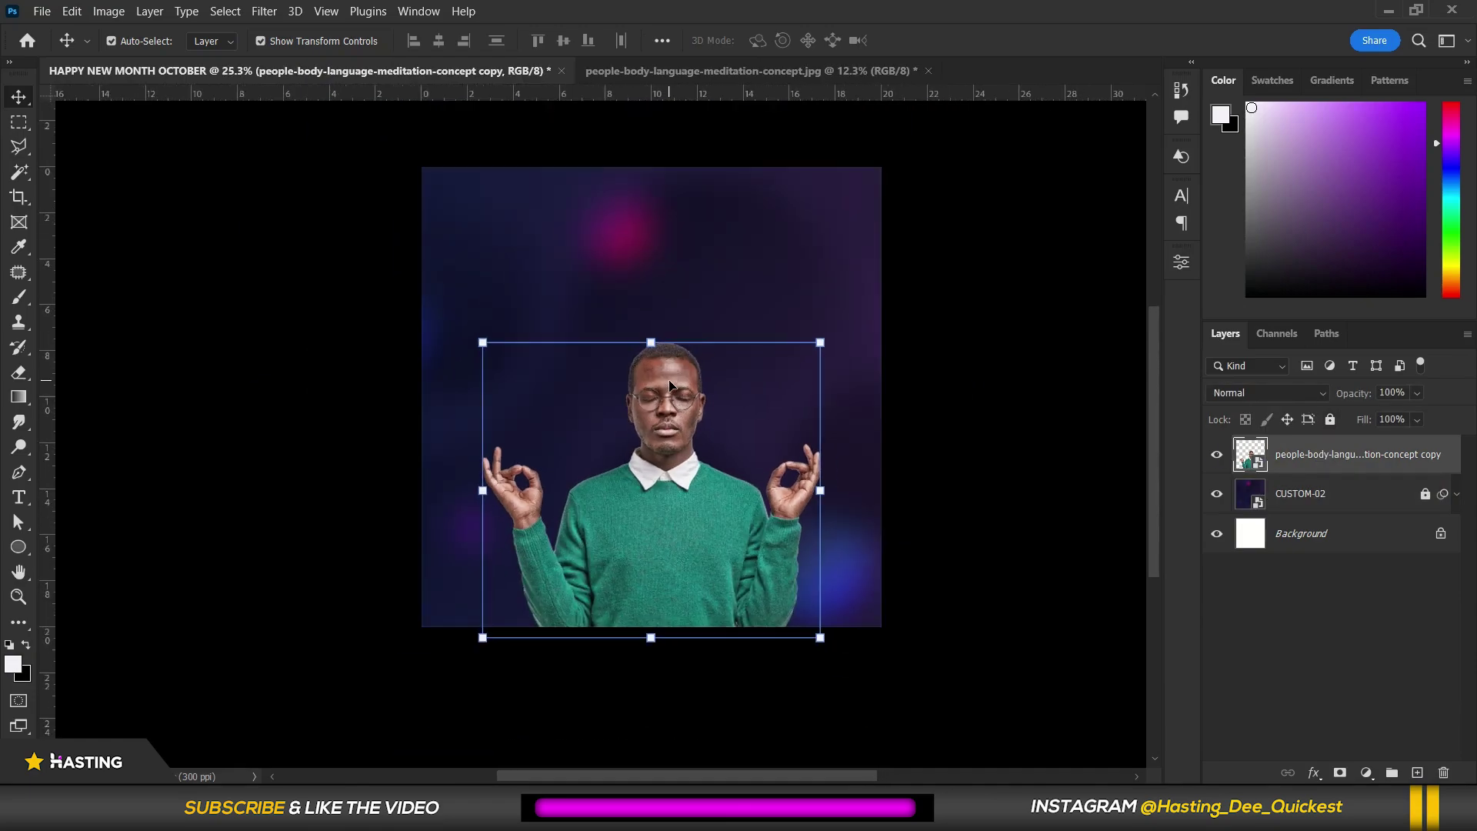
left_click_drag(652, 489, 609, 474)
scroll(664, 413, "up", 1)
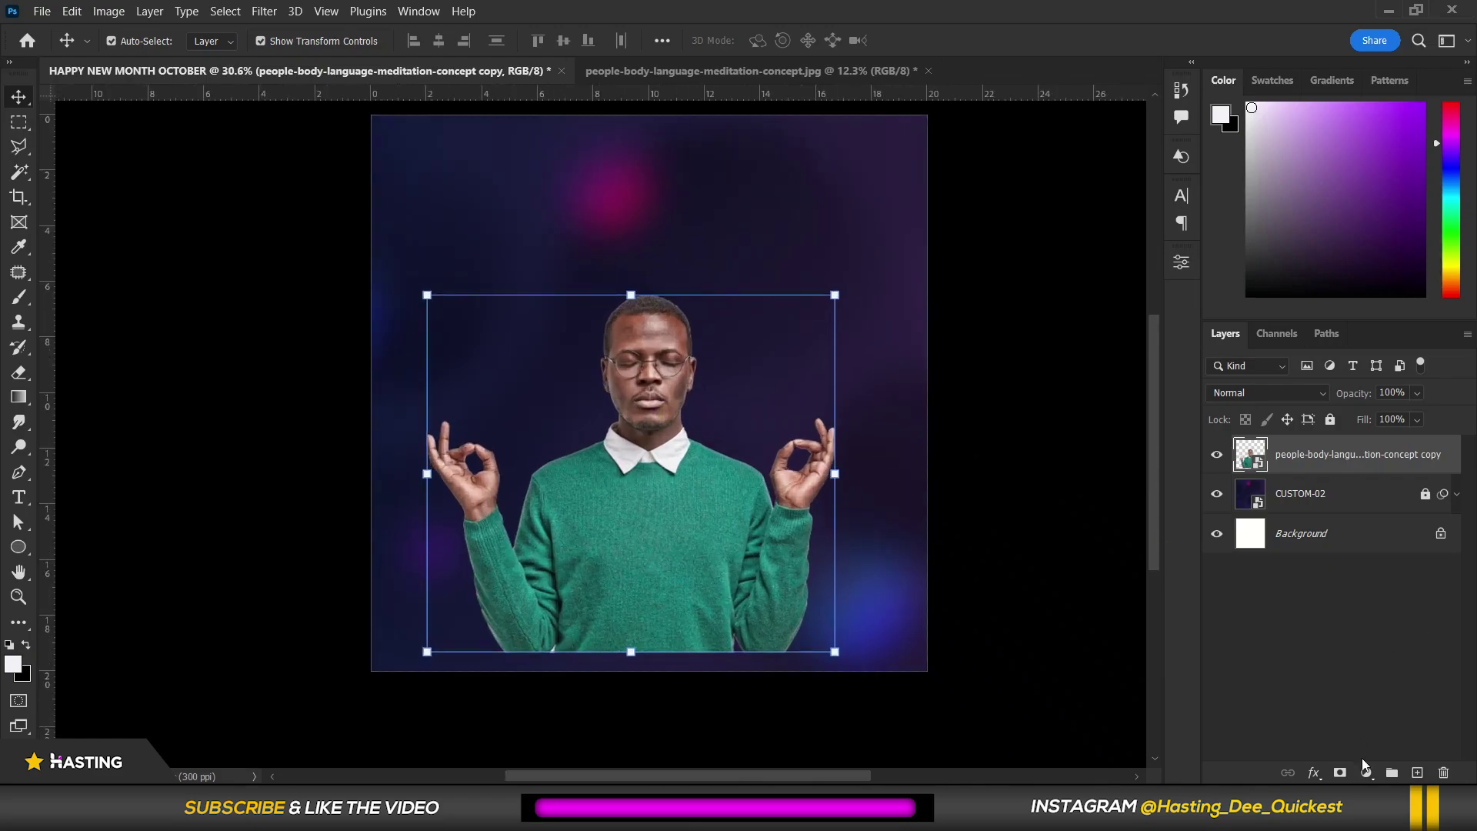
Add a Color Balance adjustment clipped to the man, with midtones at -7 Magenta–Green and +21 Yellow–Blue
left_click(1365, 768)
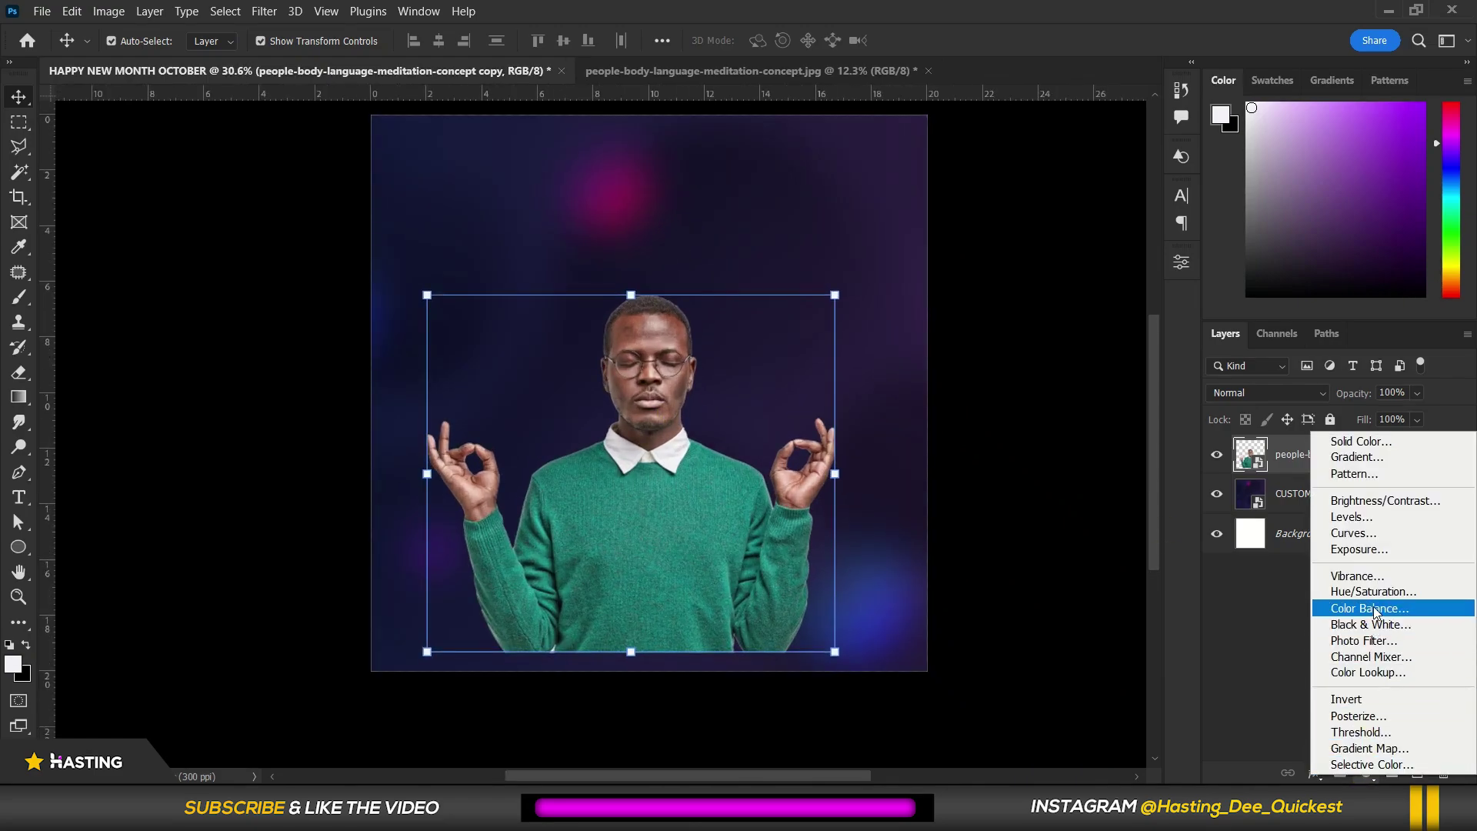
left_click(1375, 608)
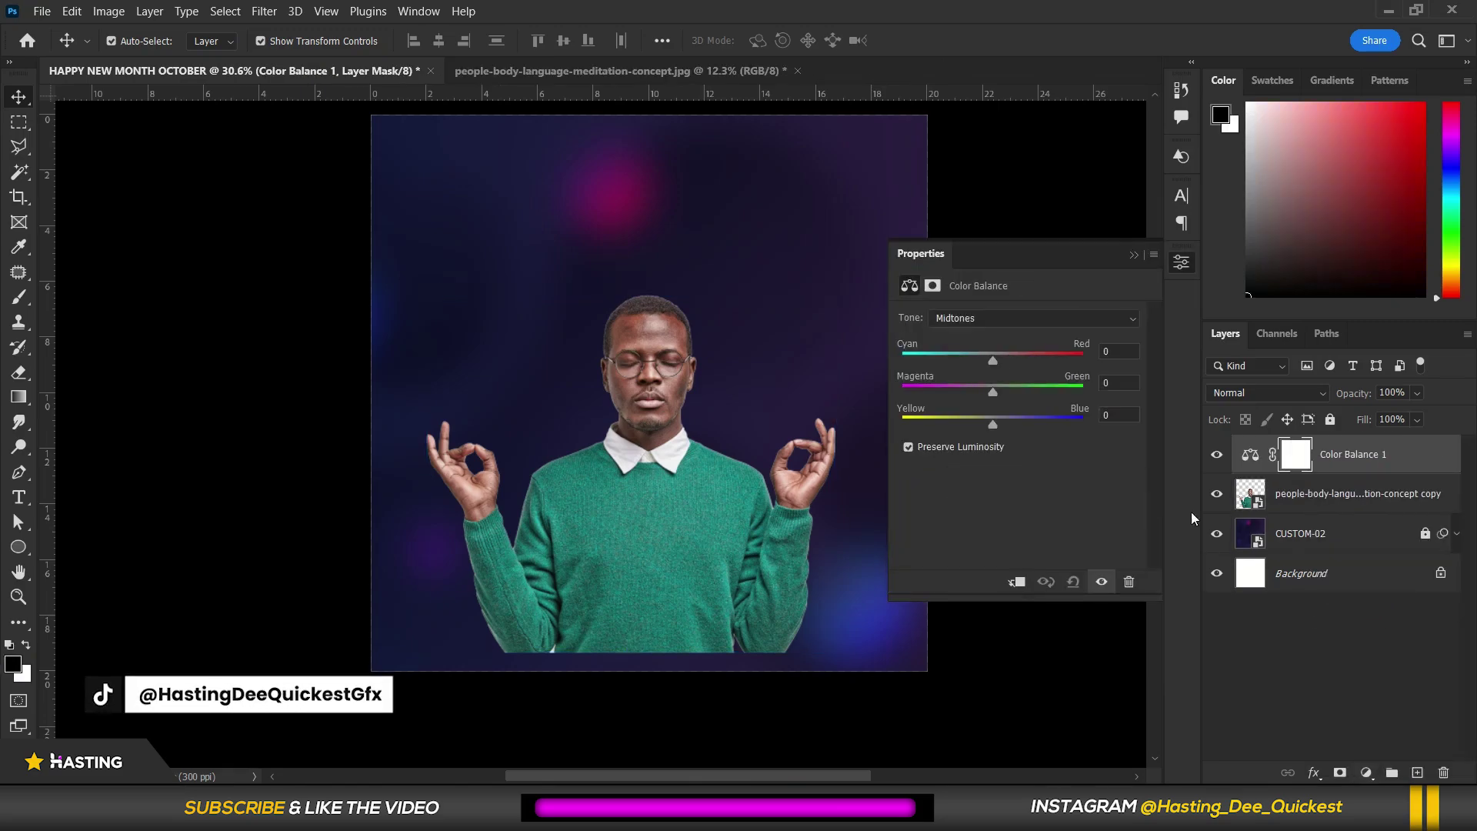
left_click(1016, 583)
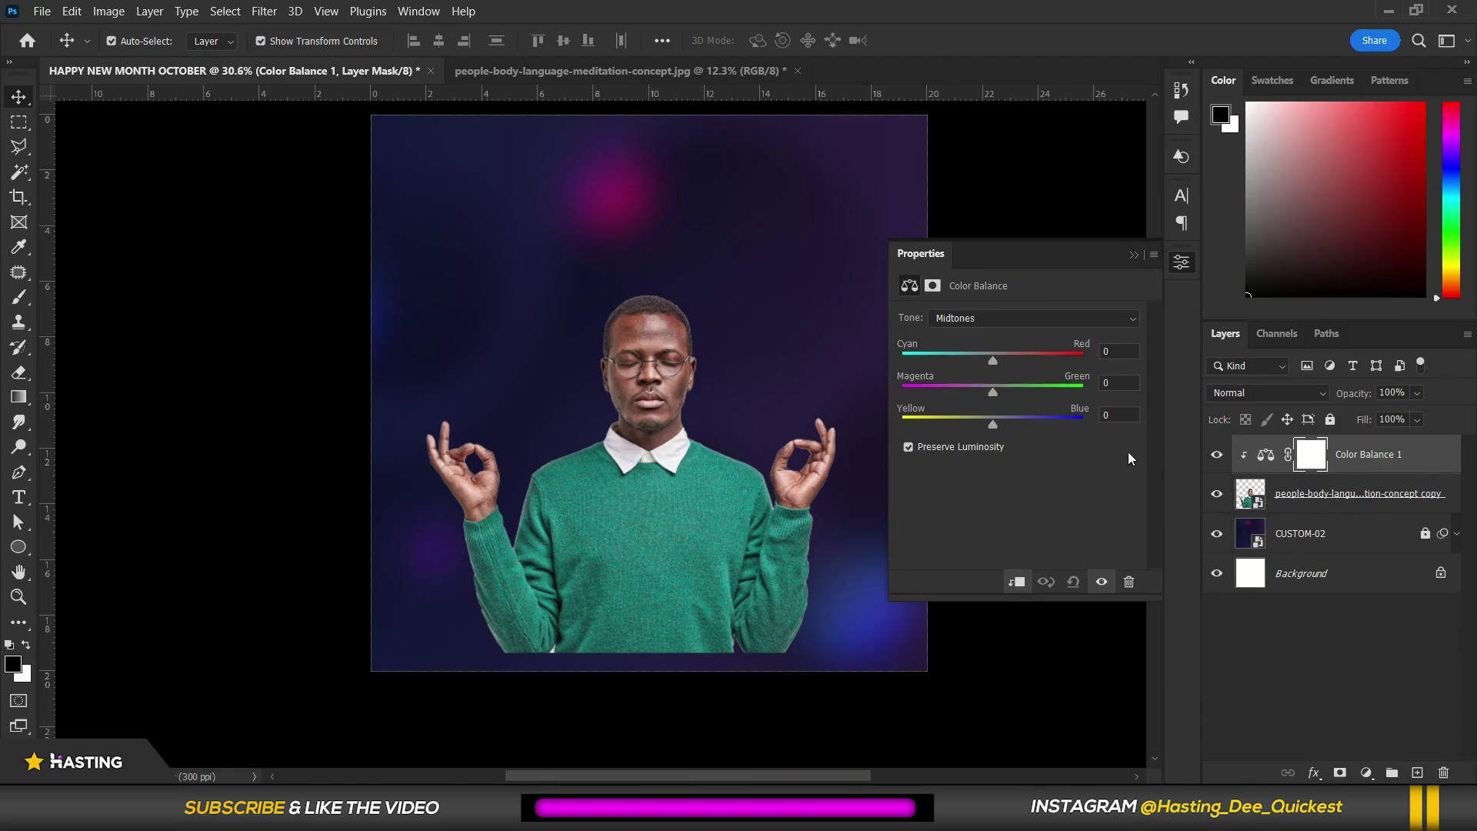
left_click_drag(1008, 420, 1013, 421)
left_click_drag(988, 389, 986, 389)
left_click(1214, 456)
left_click(1215, 456)
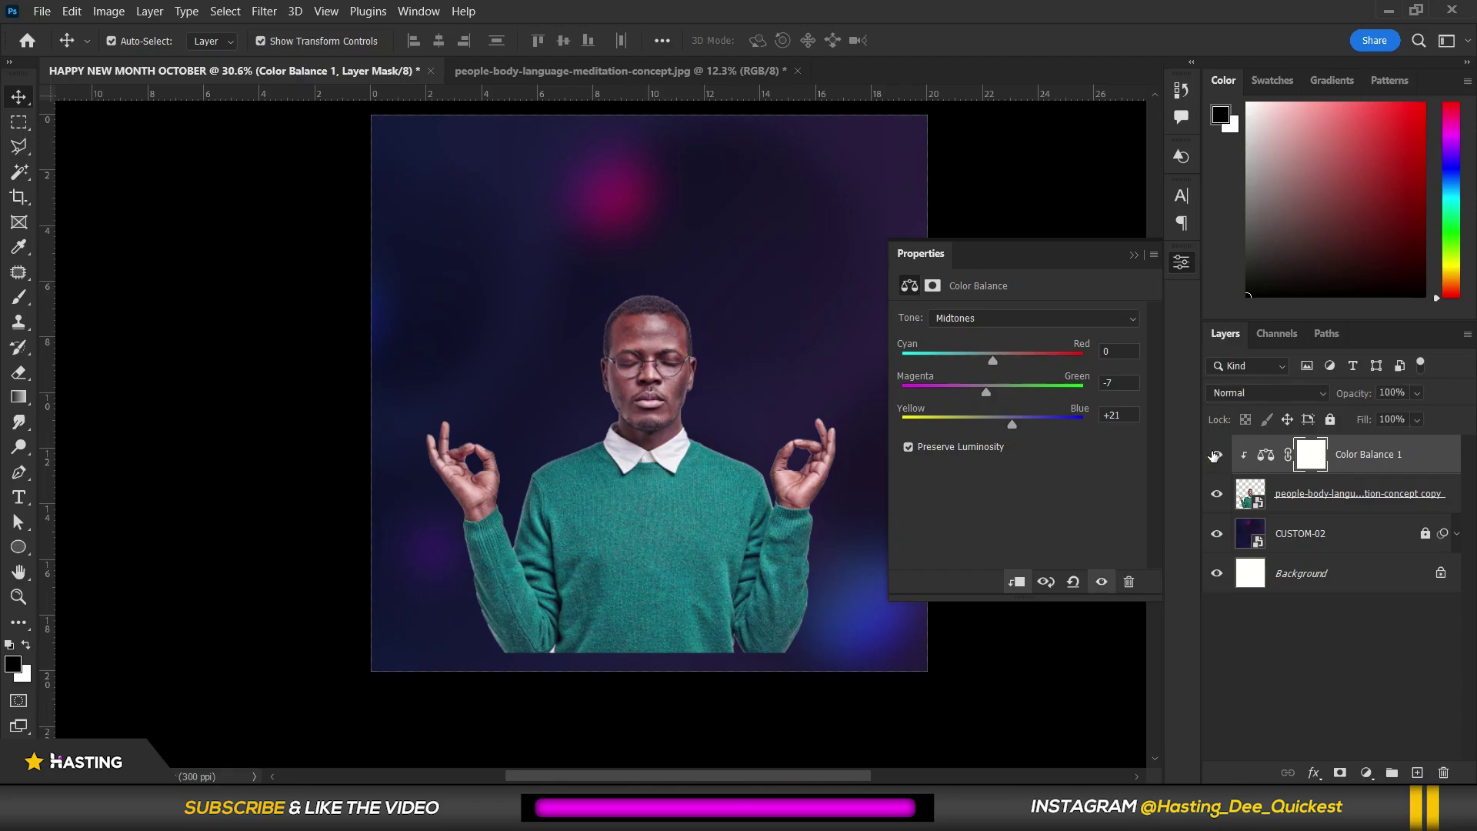
left_click(1132, 254)
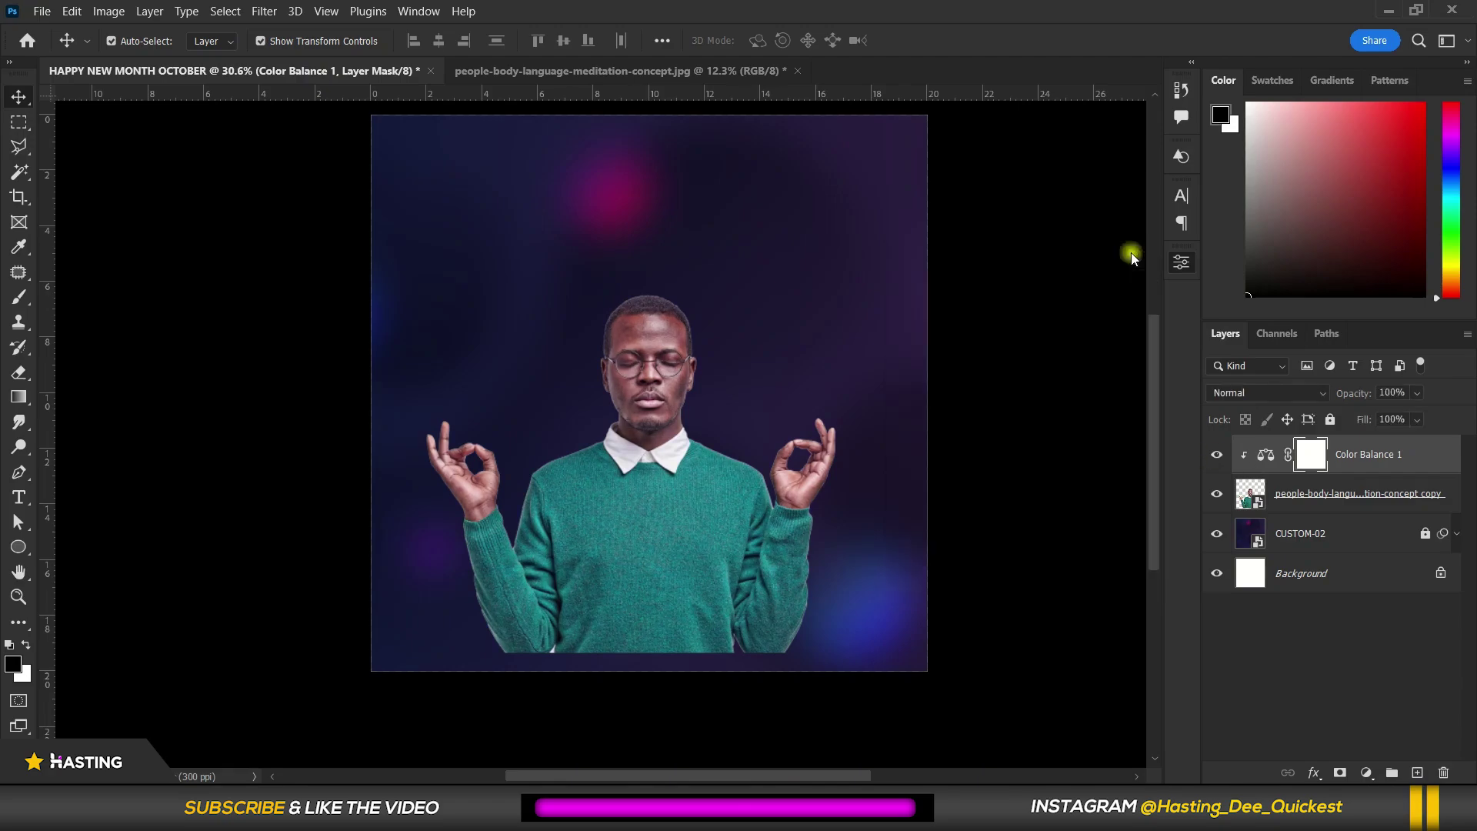
Link the Color Balance adjustment with the man's layer and nudge them slightly upward together
left_click(1389, 495)
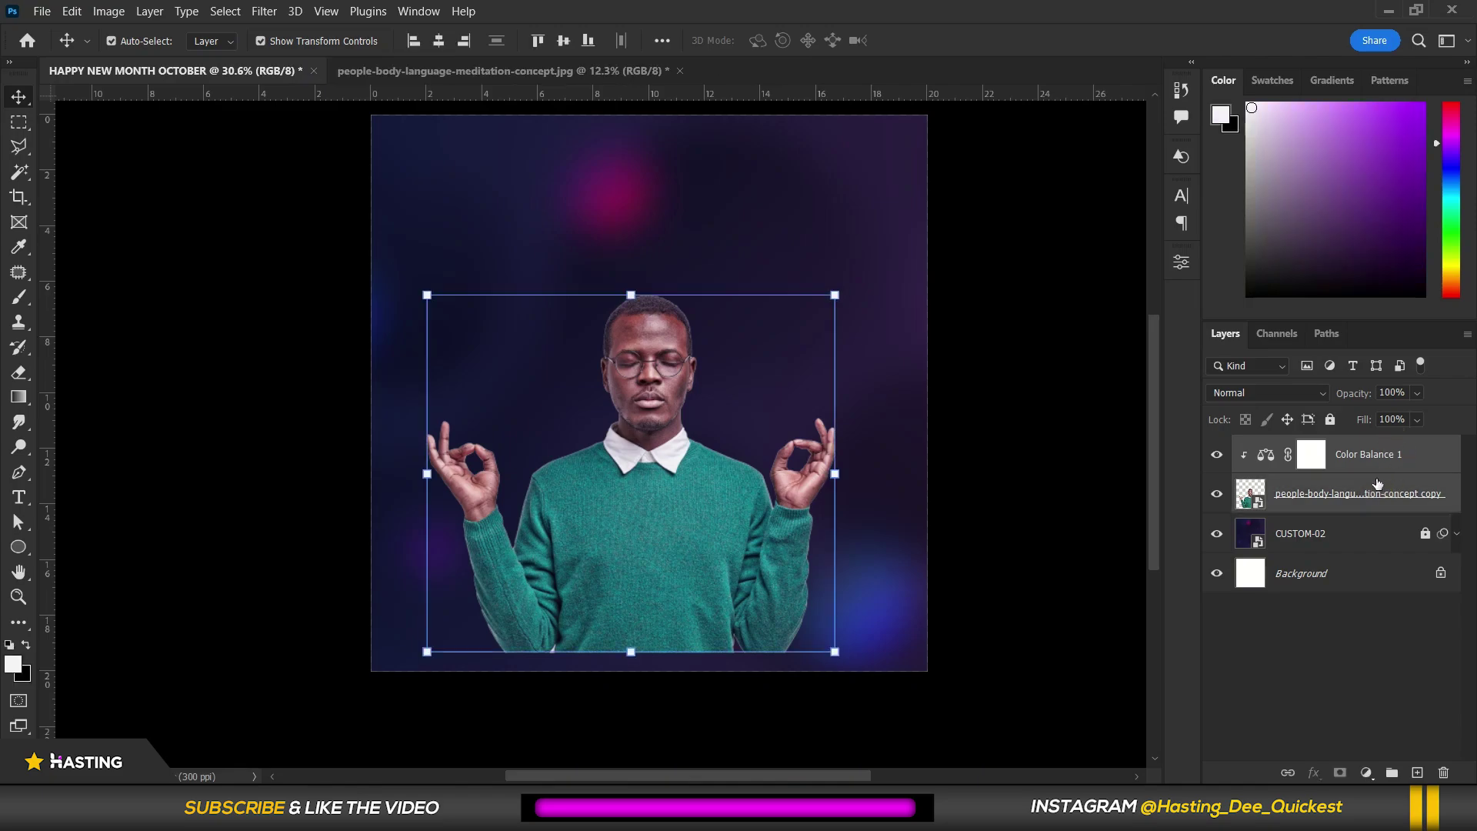
right_click(1383, 455)
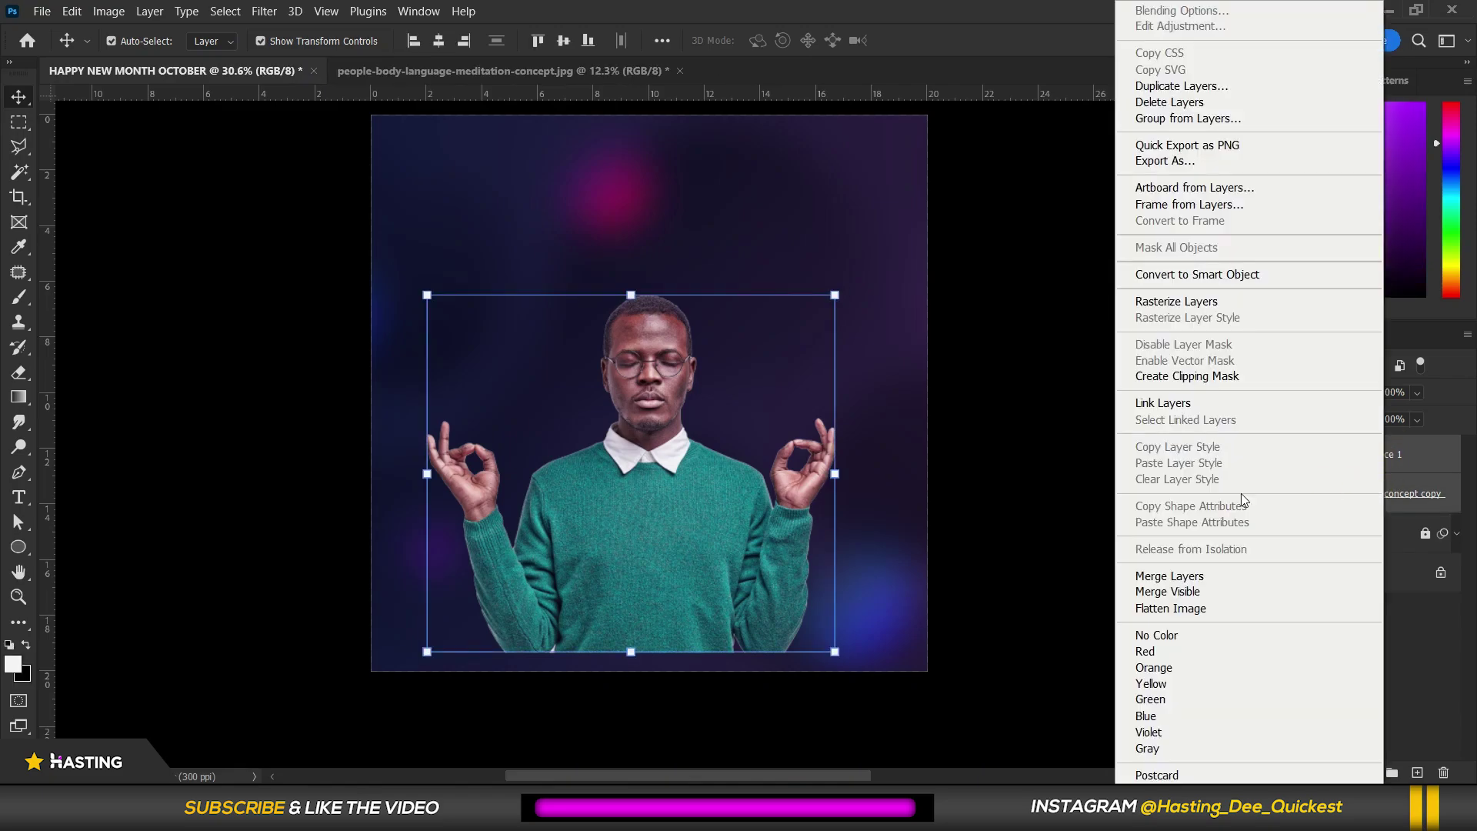
left_click(1162, 403)
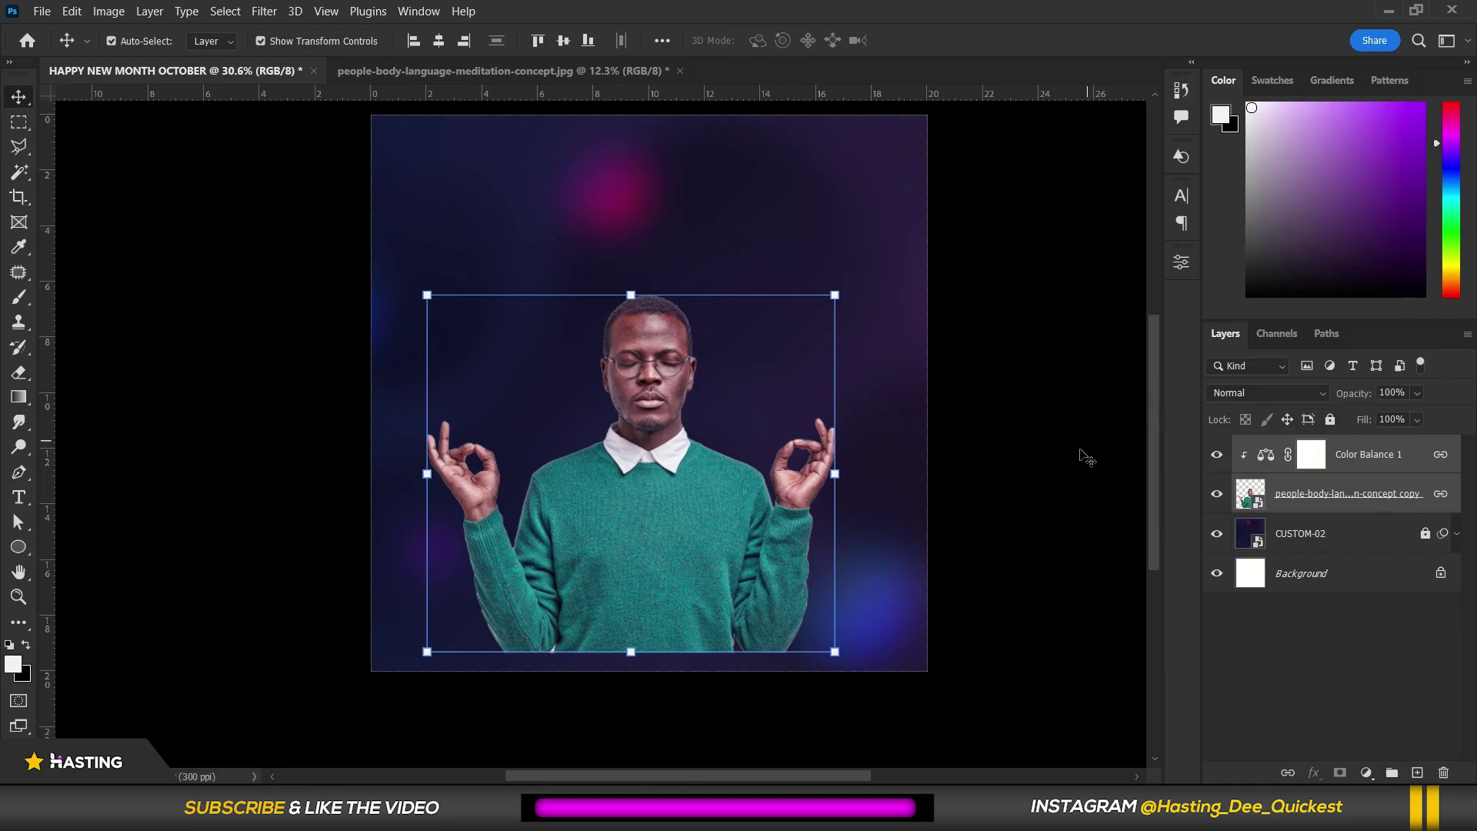
mouse_move(660, 518)
left_mouse_down()
mouse_move(703, 504)
mouse_move(590, 479)
mouse_move(671, 528)
mouse_move(666, 502)
left_mouse_up()
Add the text "Hello" in the 84 pt Better Grade script font and place it above the man's head
left_click(18, 497)
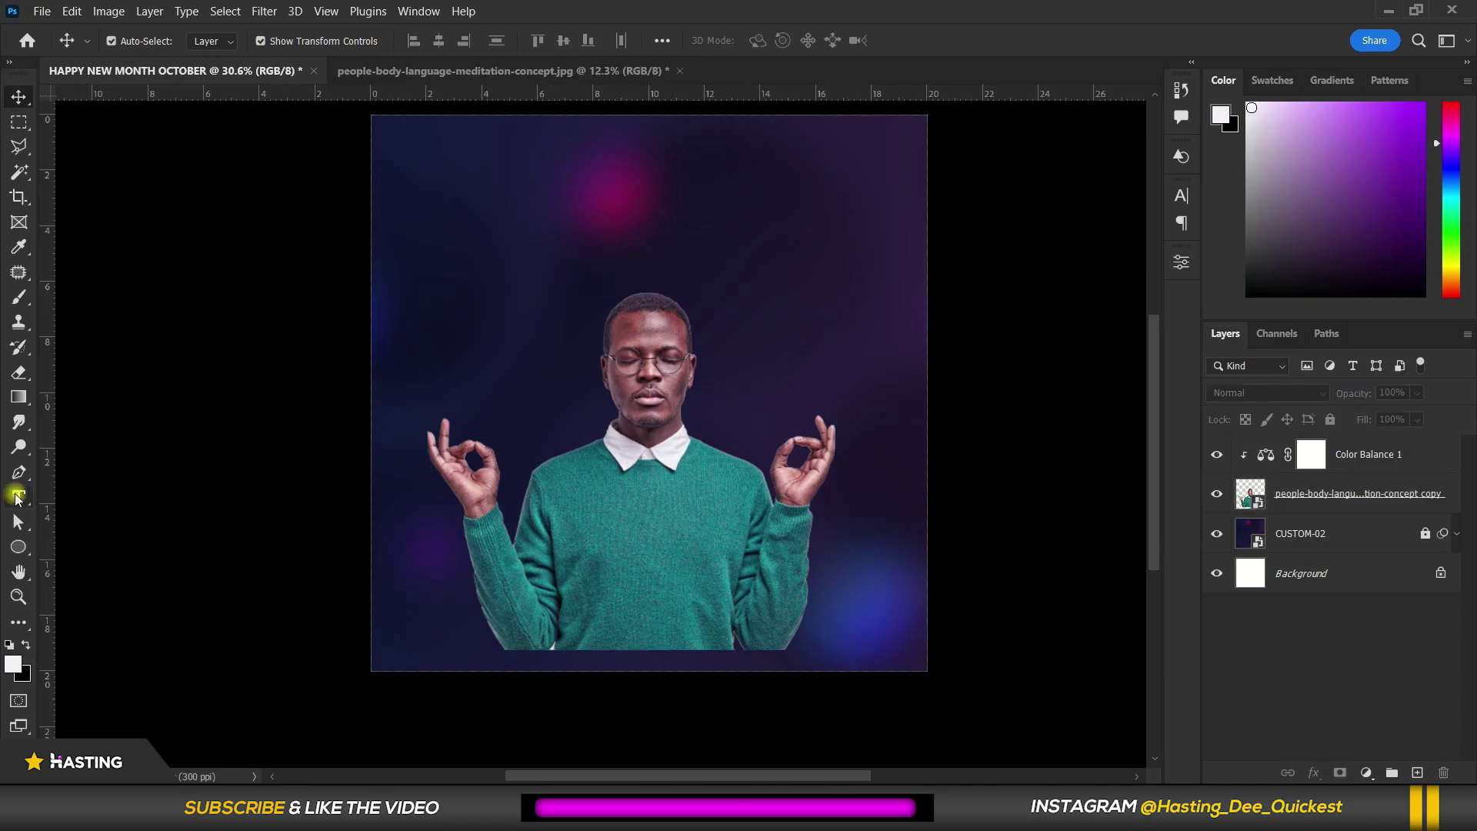
left_click(571, 184)
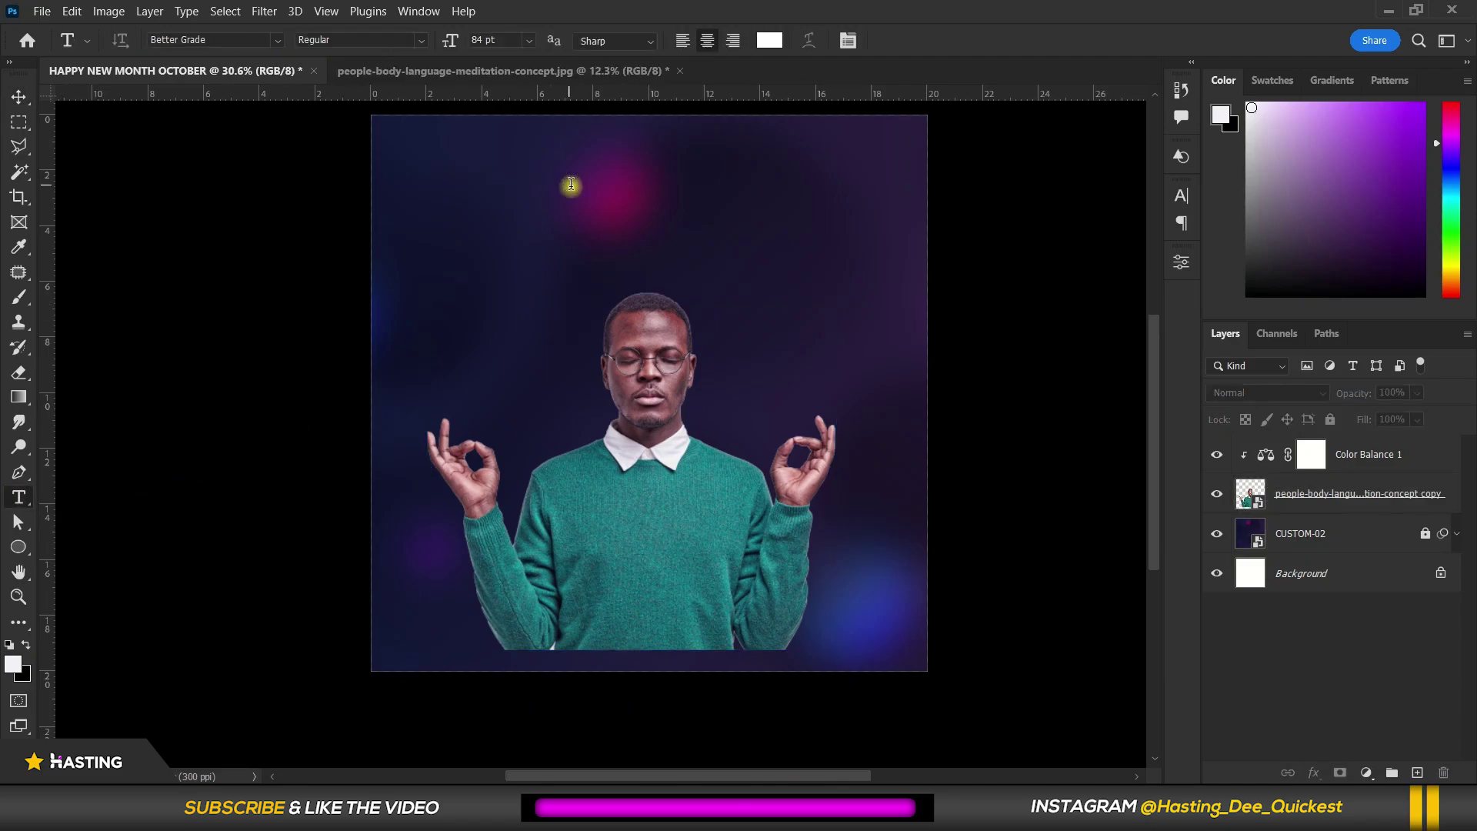
type("y")
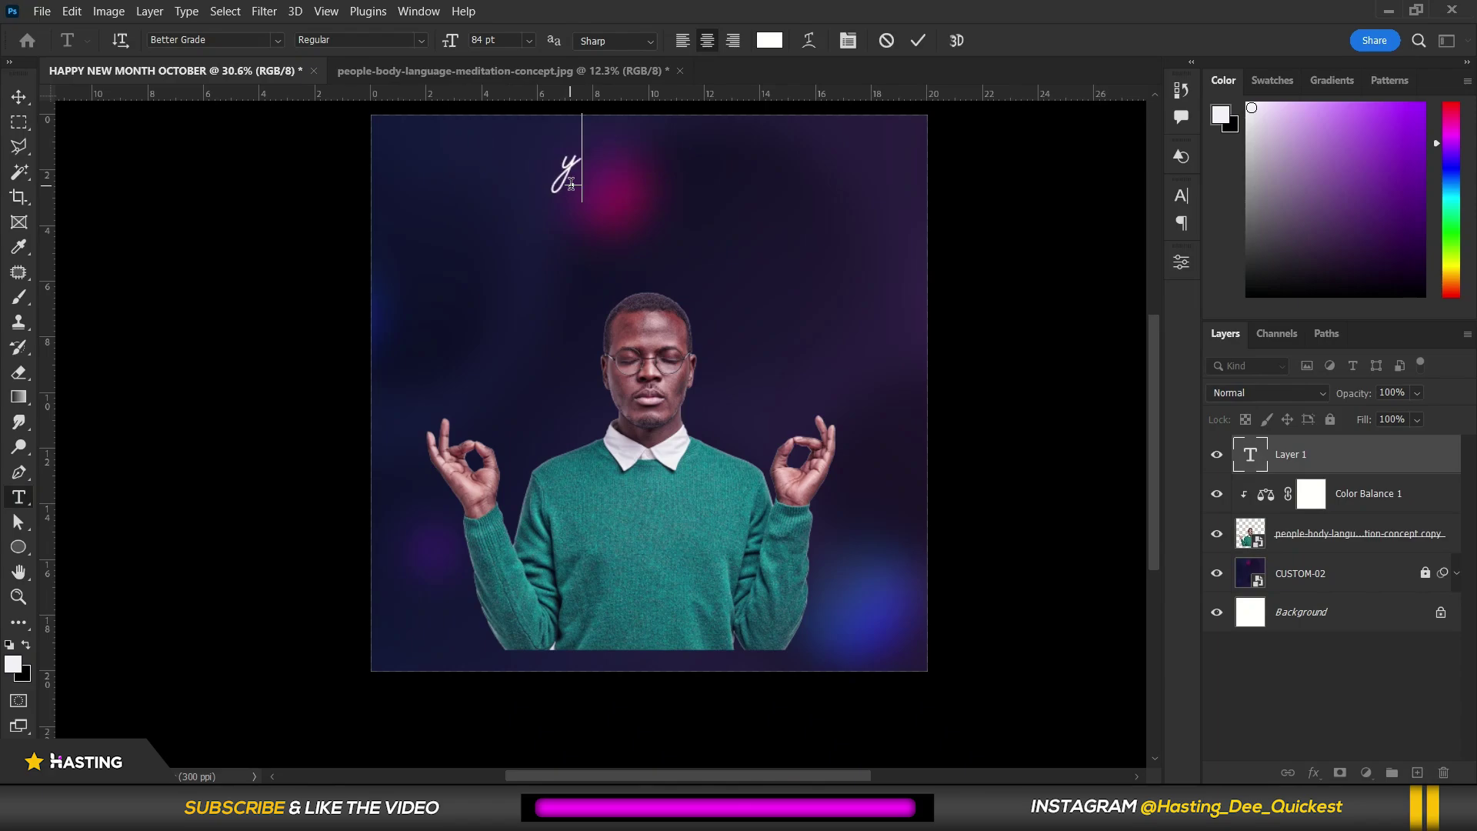
key("BackSpace")
type("h")
key("BackSpace")
type("Hello")
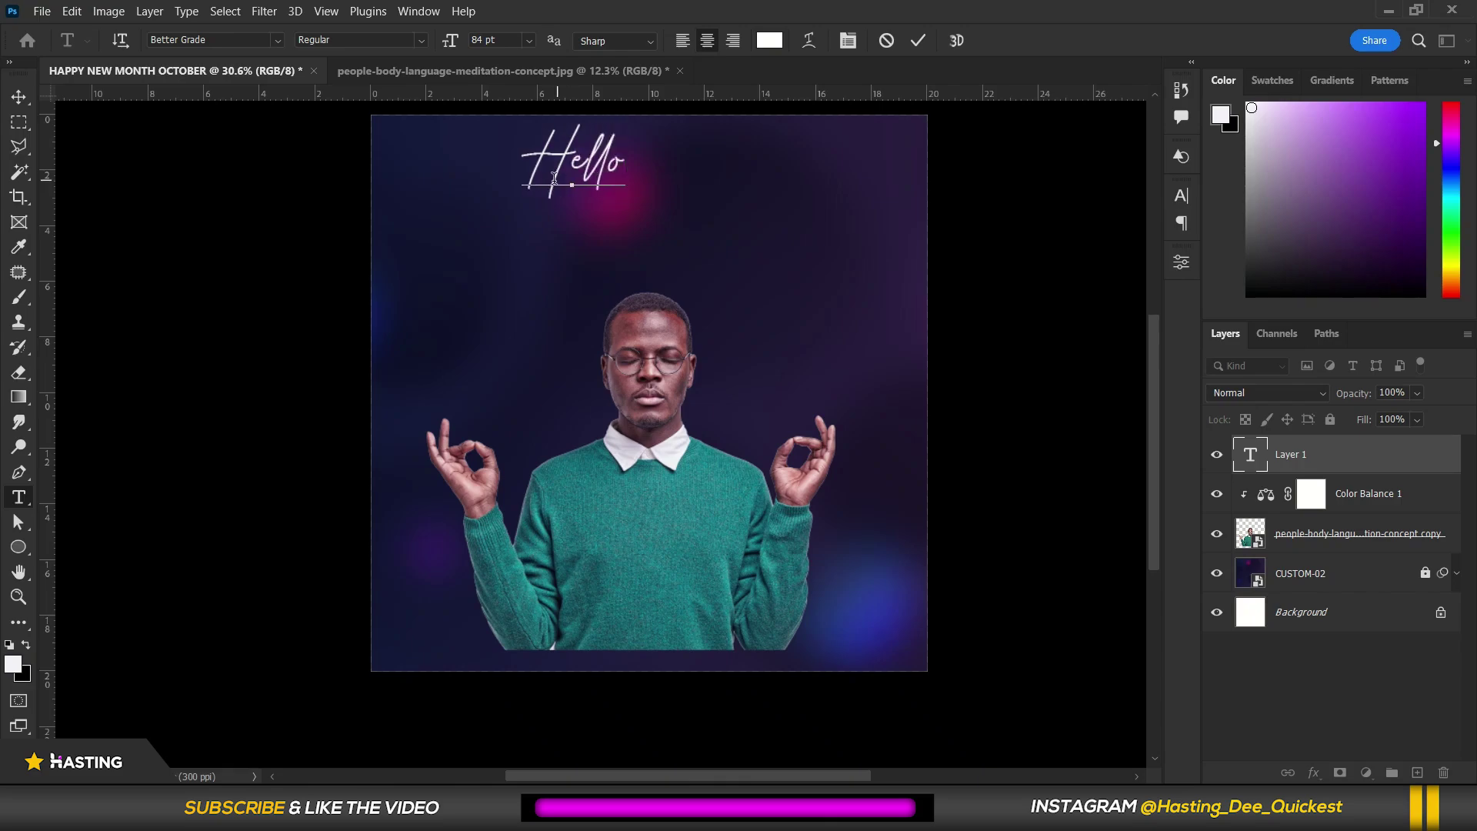
left_click_drag(653, 247, 719, 290)
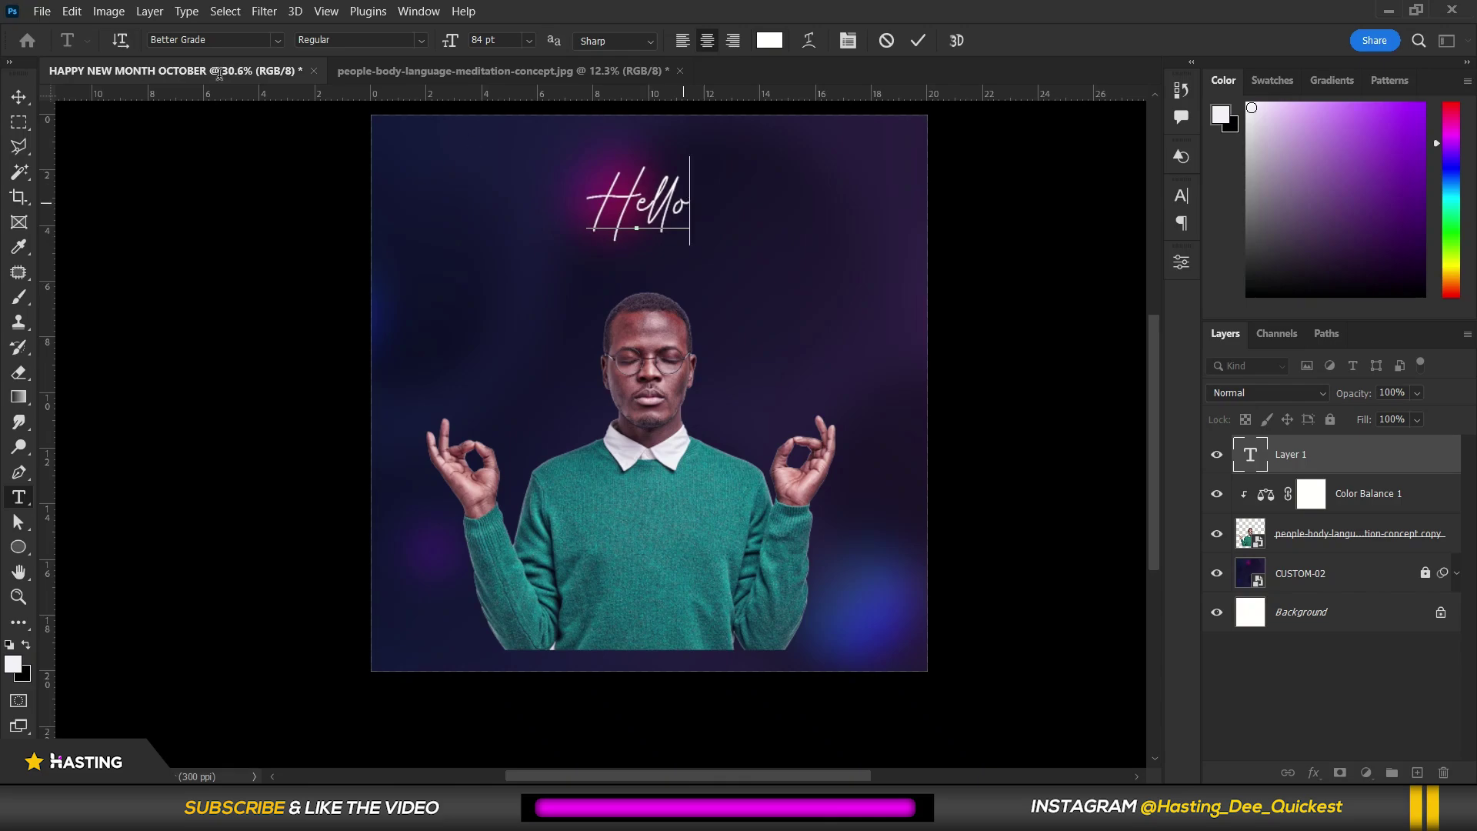
left_click(19, 97)
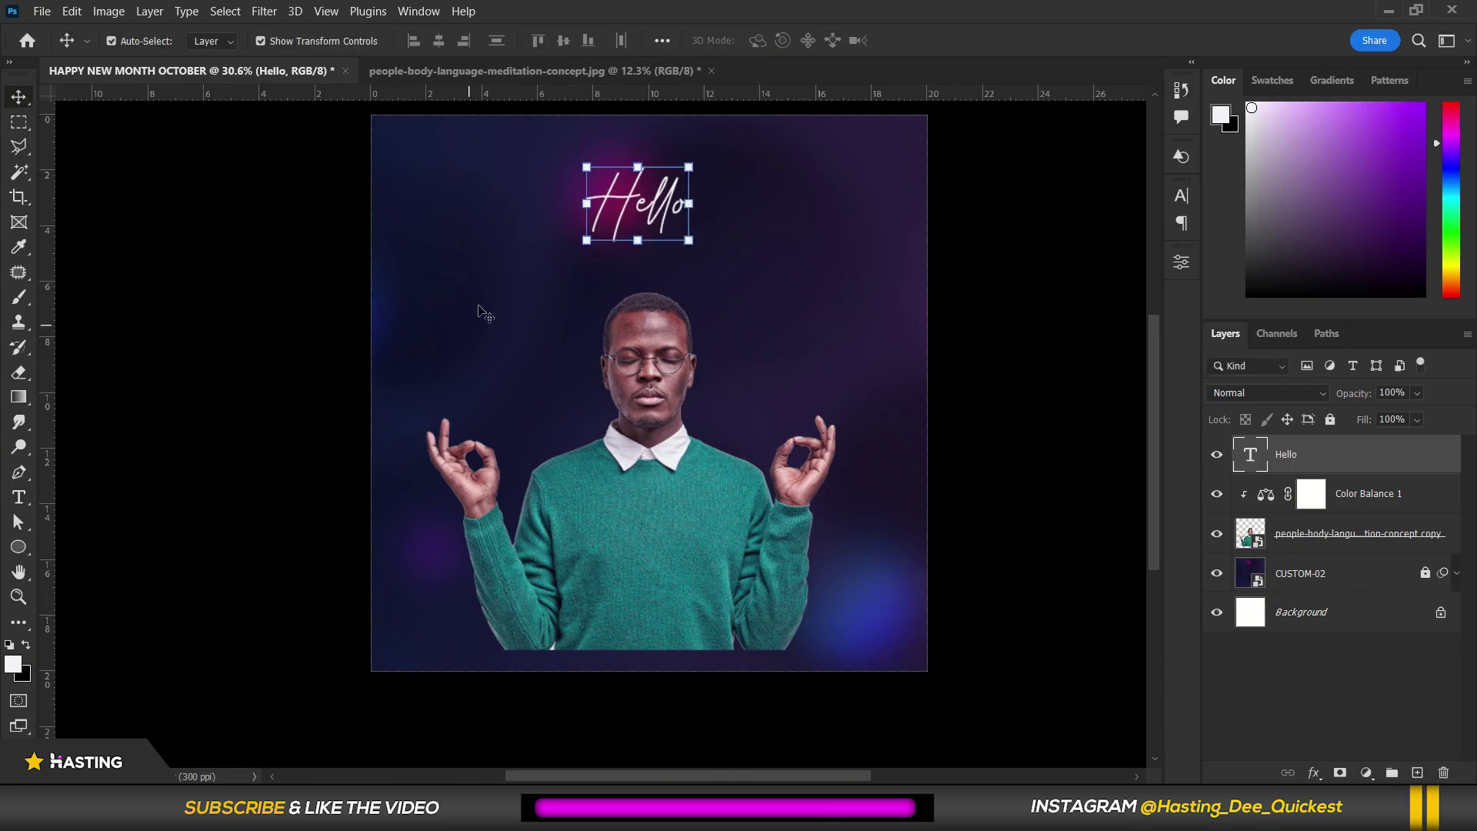
Add a separate text line "OCTOBER" and position it beneath "Hello", just above the man's head
left_click(18, 496)
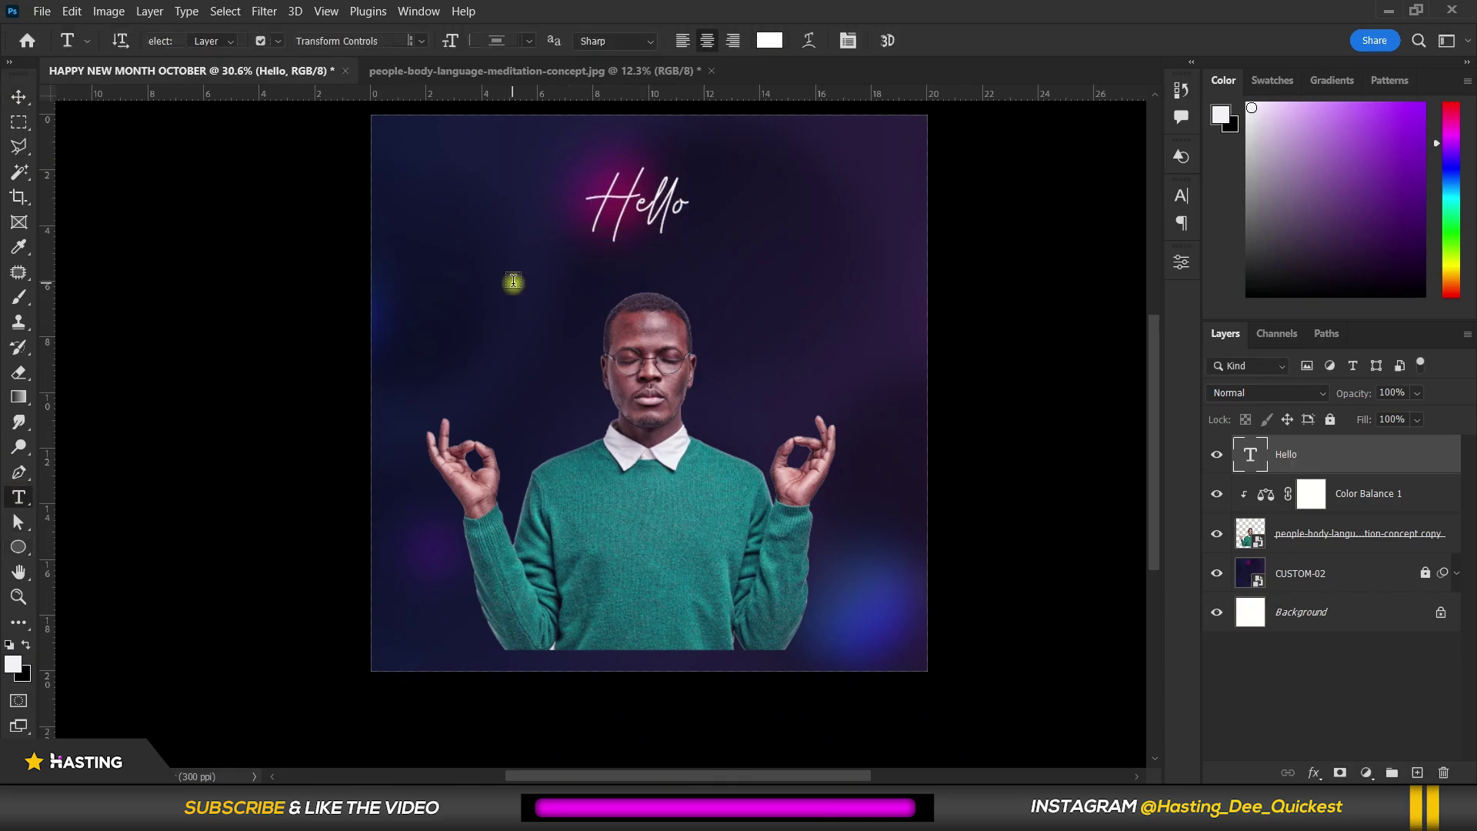
left_click(510, 280)
type("OCTOBER")
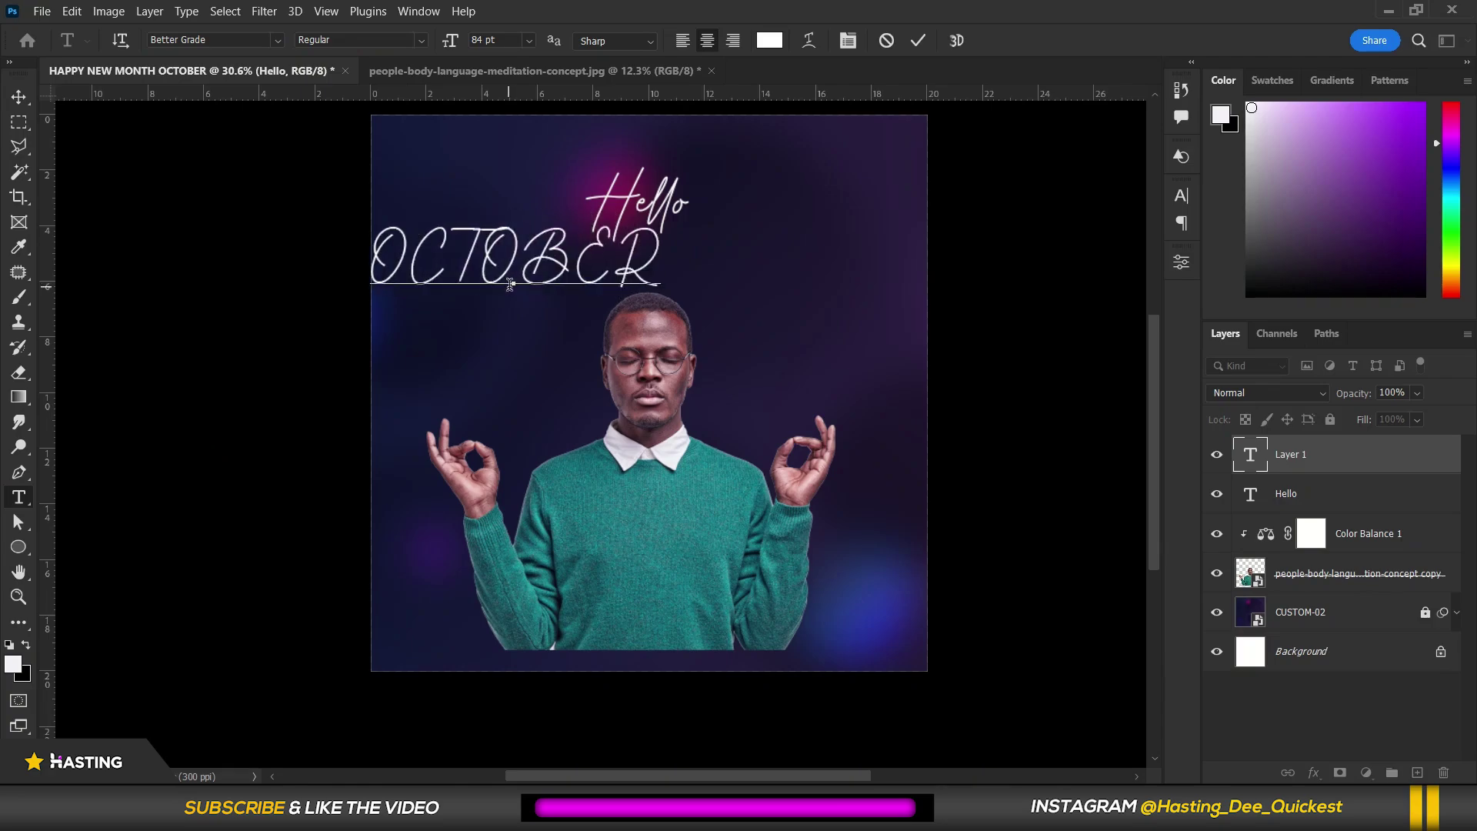
double_click(592, 254)
left_click_drag(669, 330, 801, 338)
Set the "OCTOBER" text in the Dee Quickest Sans font at 60 pt
left_click(849, 40)
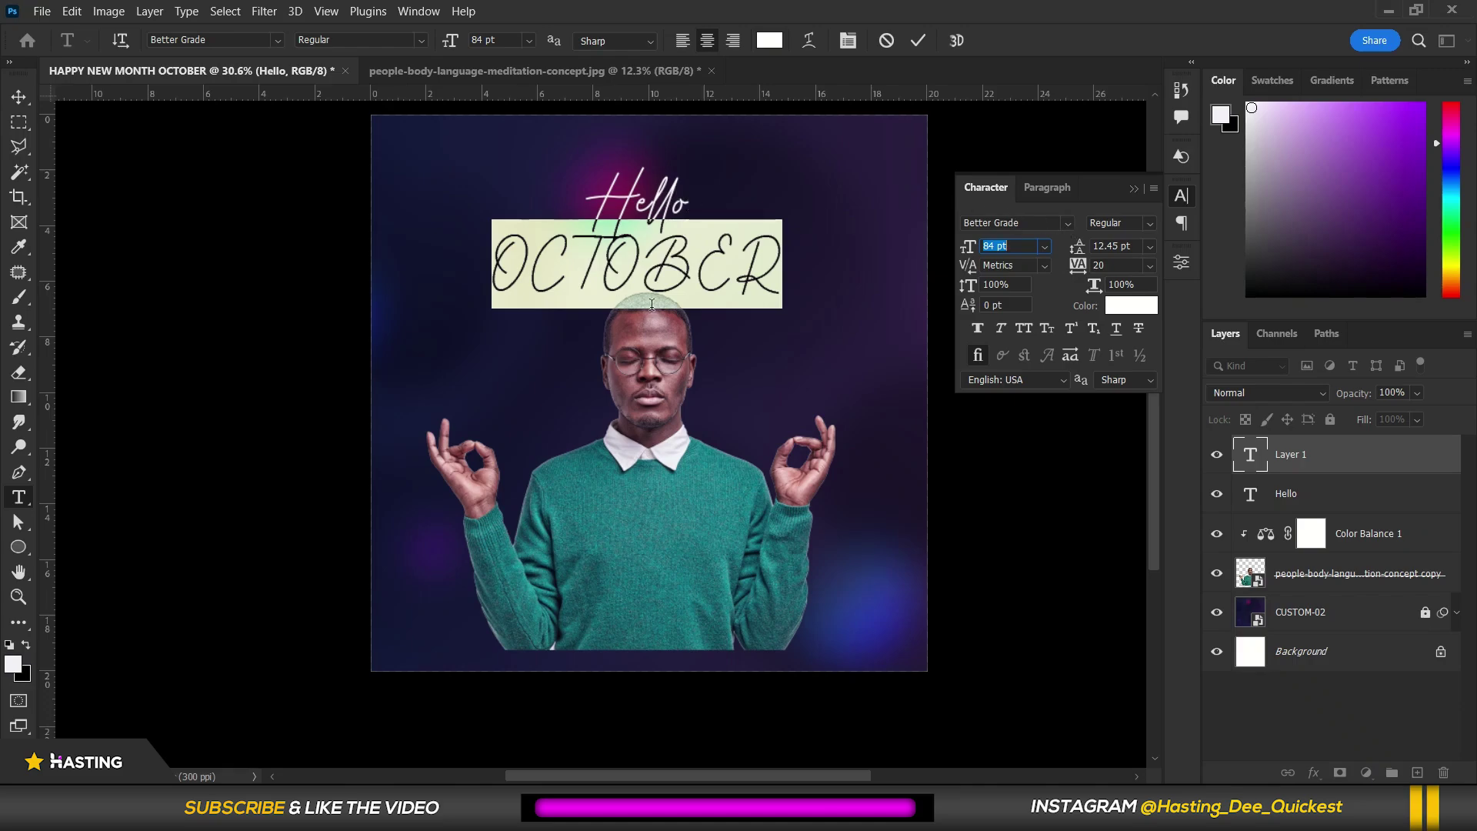
left_click(1045, 222)
type("DEE")
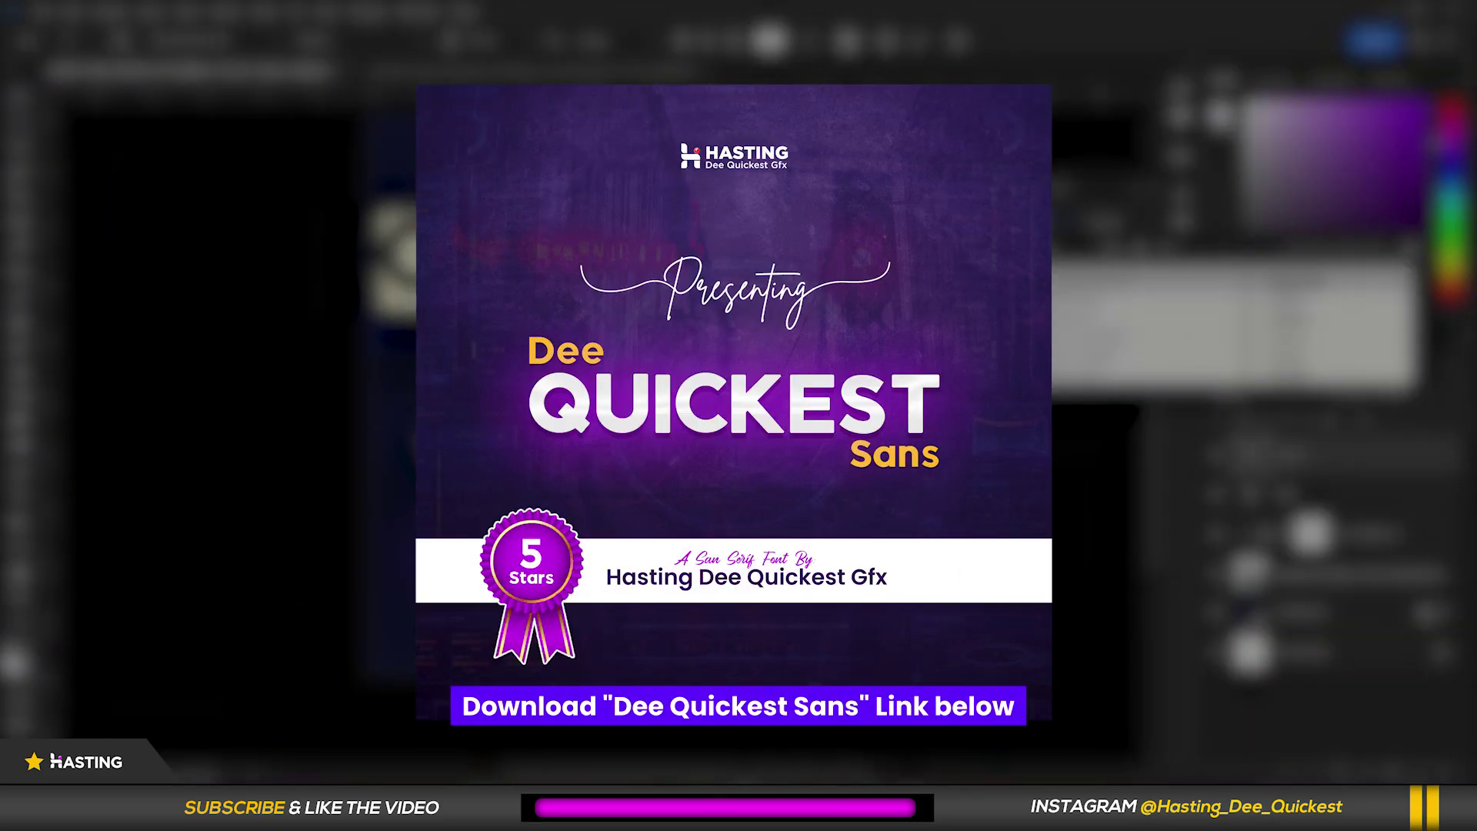
key("Return")
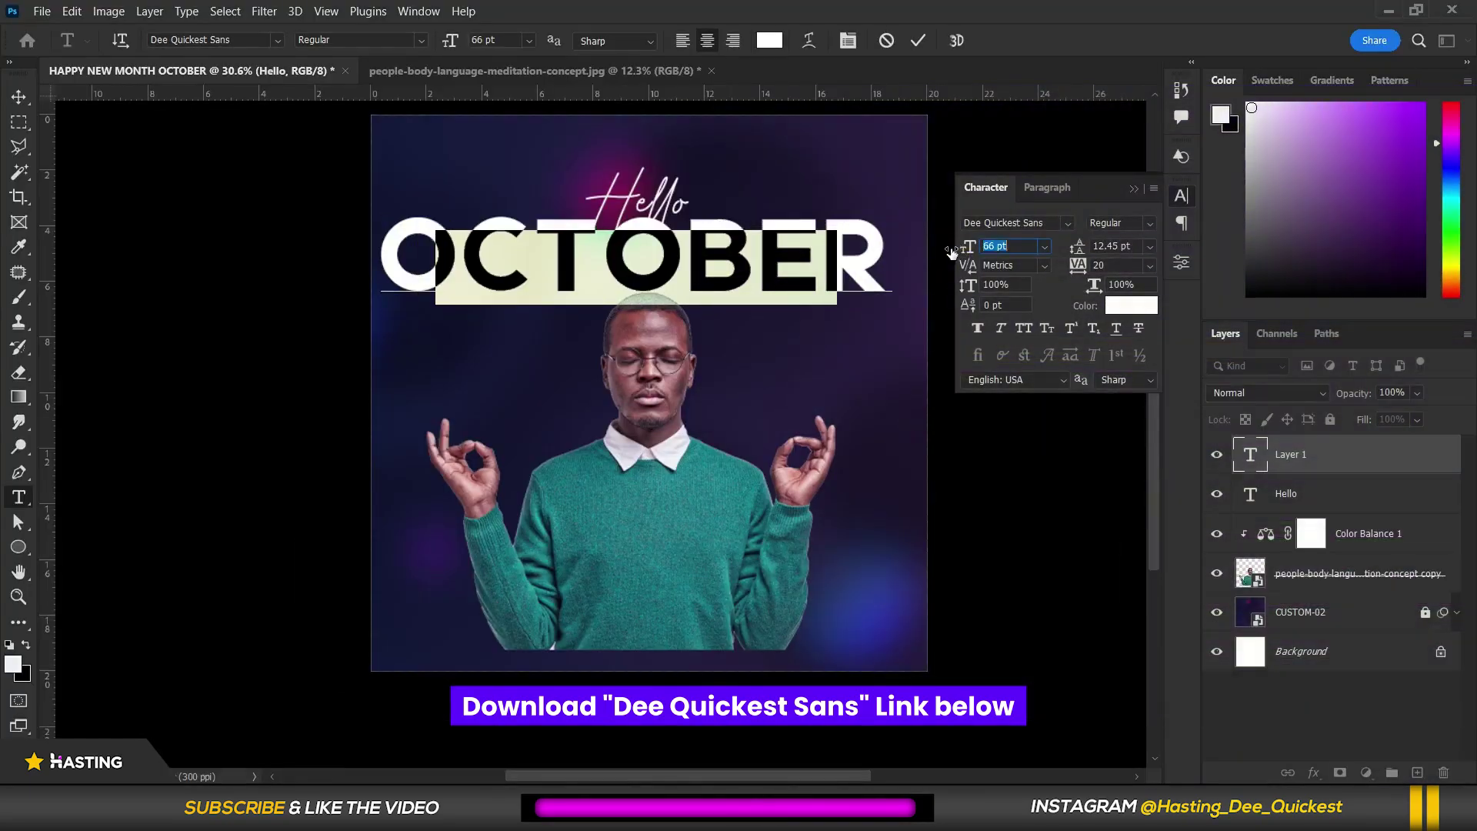
left_click(732, 273)
scroll(727, 269, "down", 2)
scroll(586, 269, "up", 2)
Apply faux bold to the whole "OCTOBER" text
left_click_drag(465, 279, 826, 284)
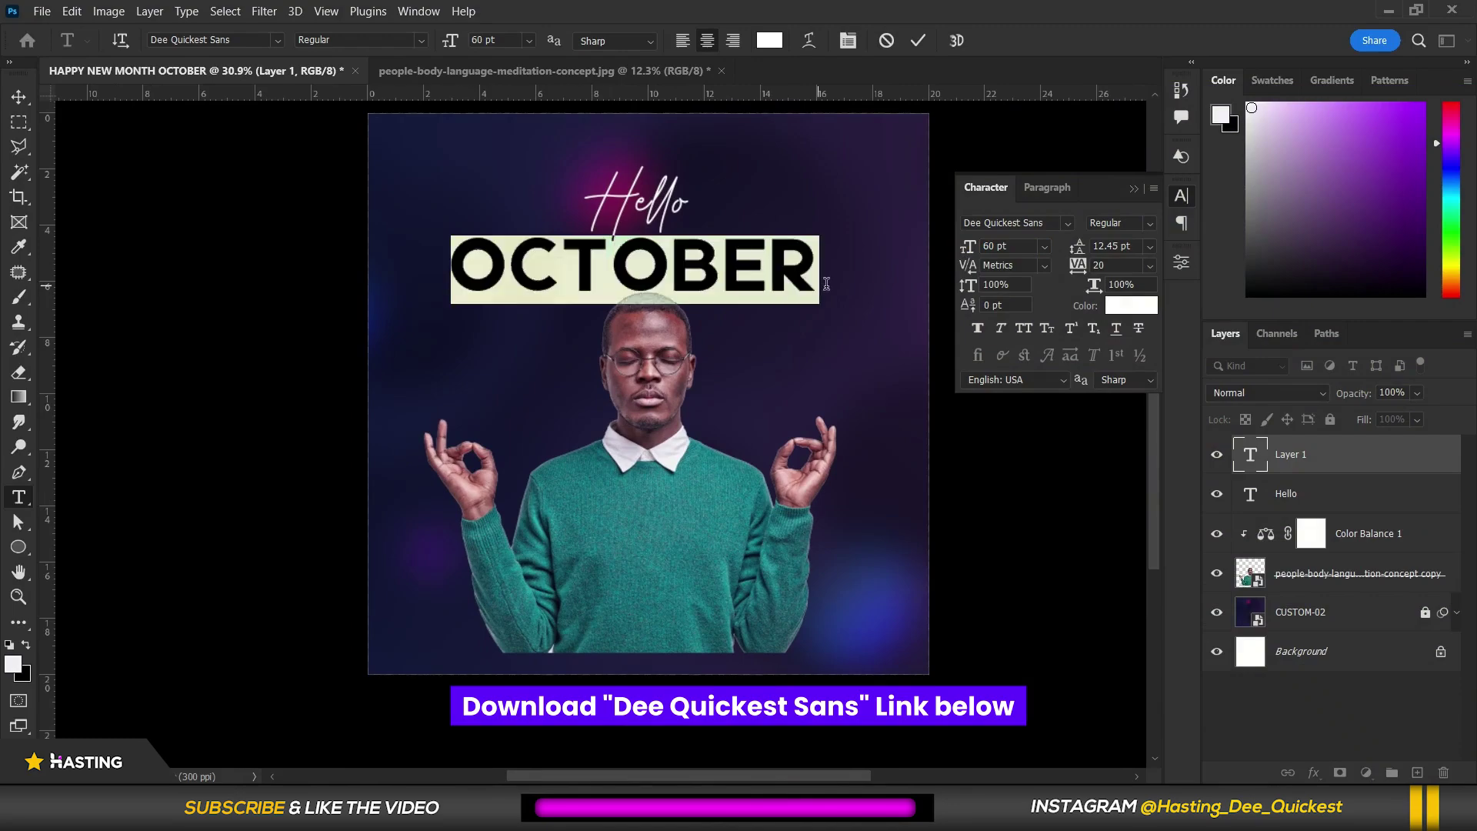
left_click(977, 326)
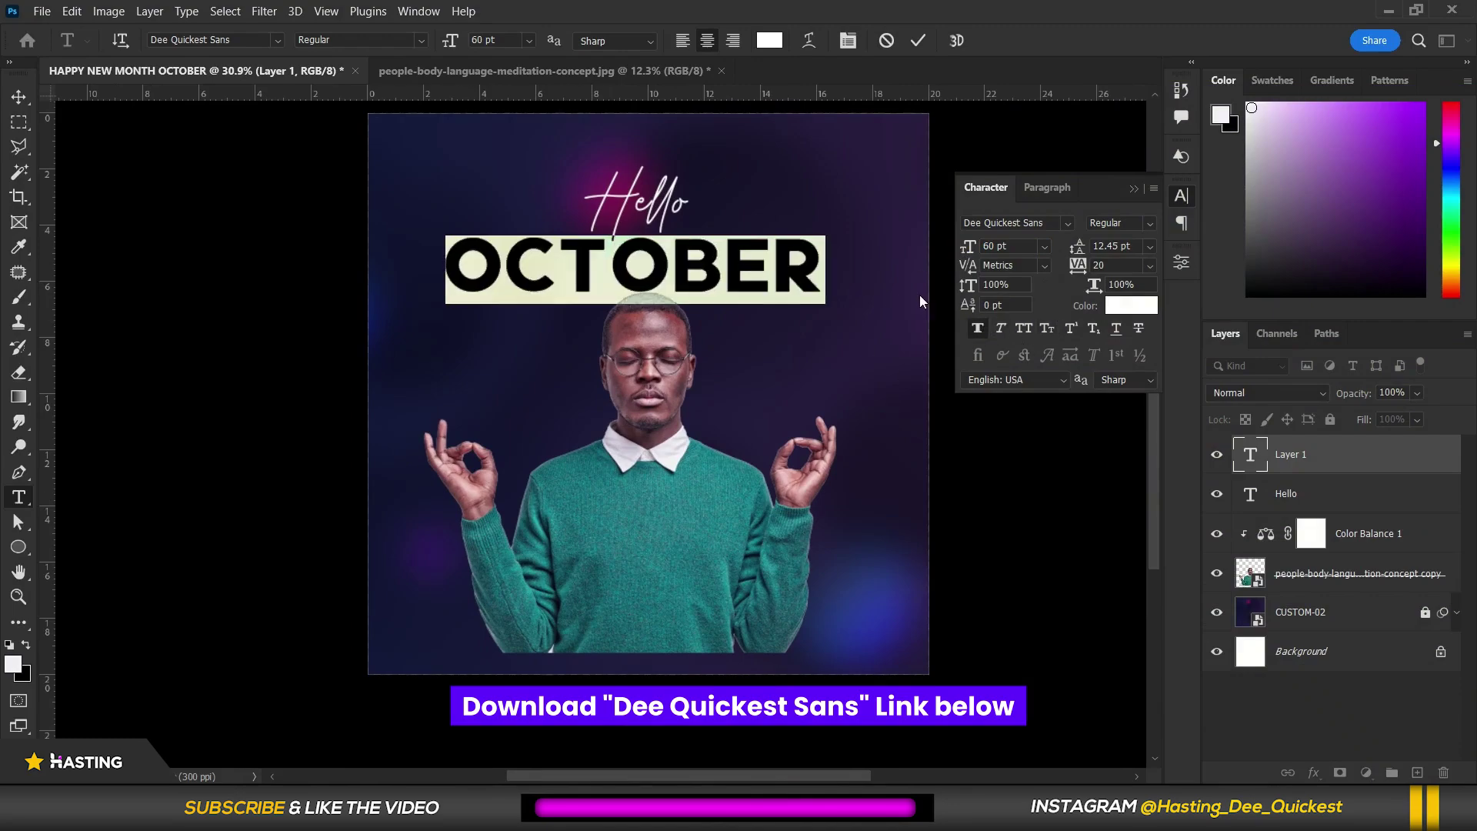
left_click(791, 260)
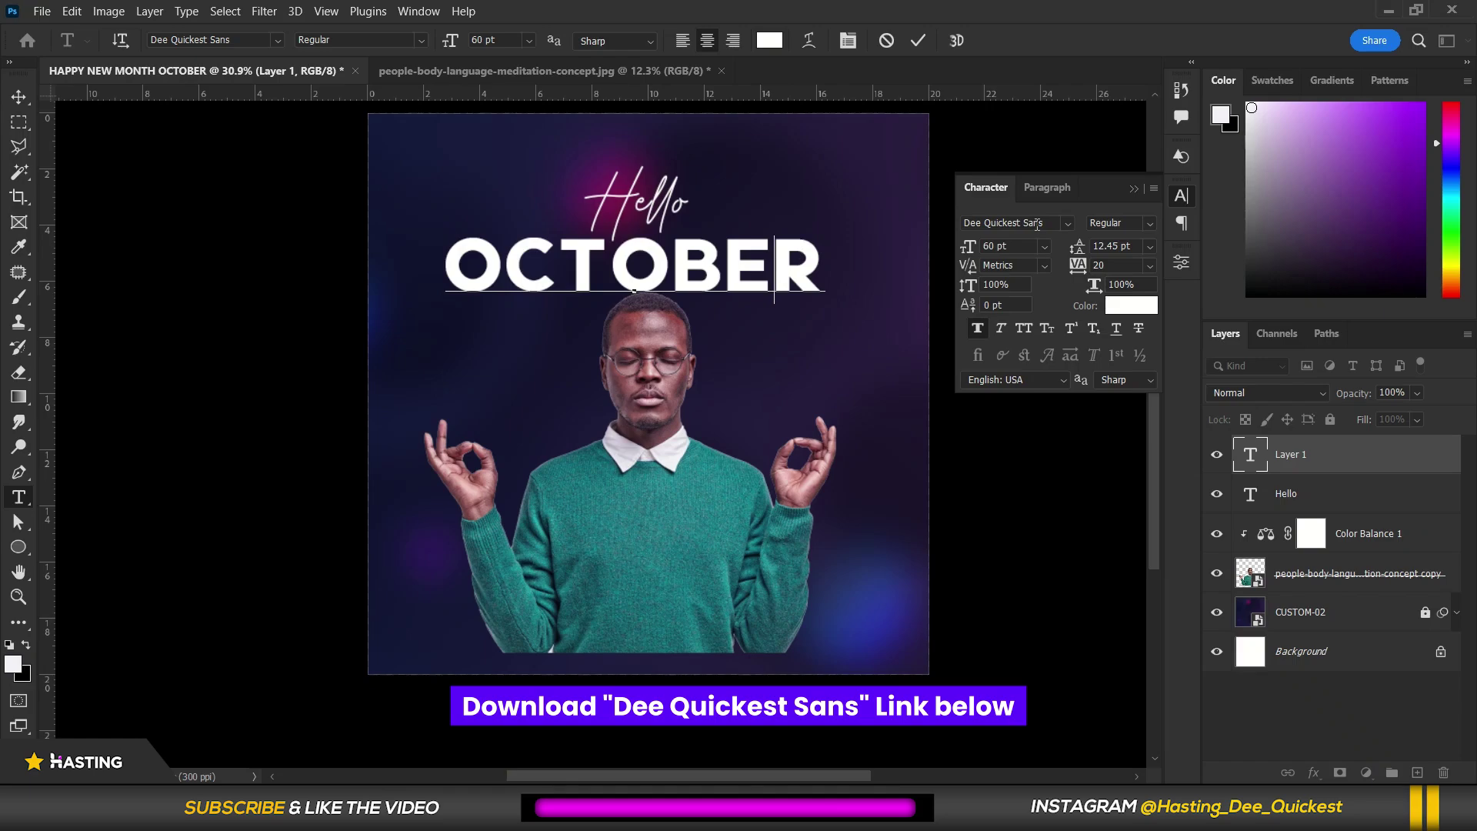
Change the font of the "OCTOBER" text to Riffic Free Bold
double_click(809, 274)
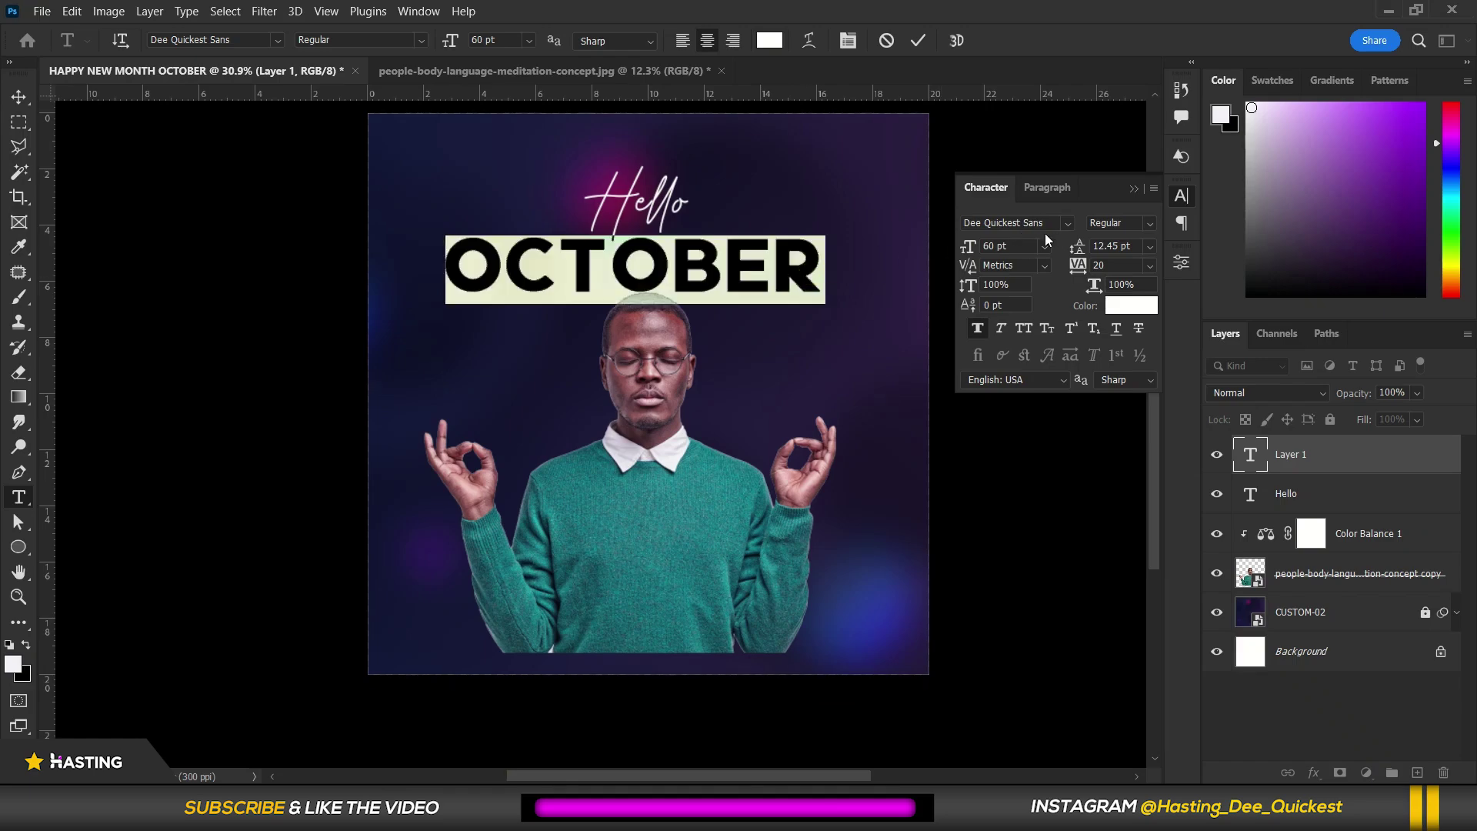
left_click(1069, 224)
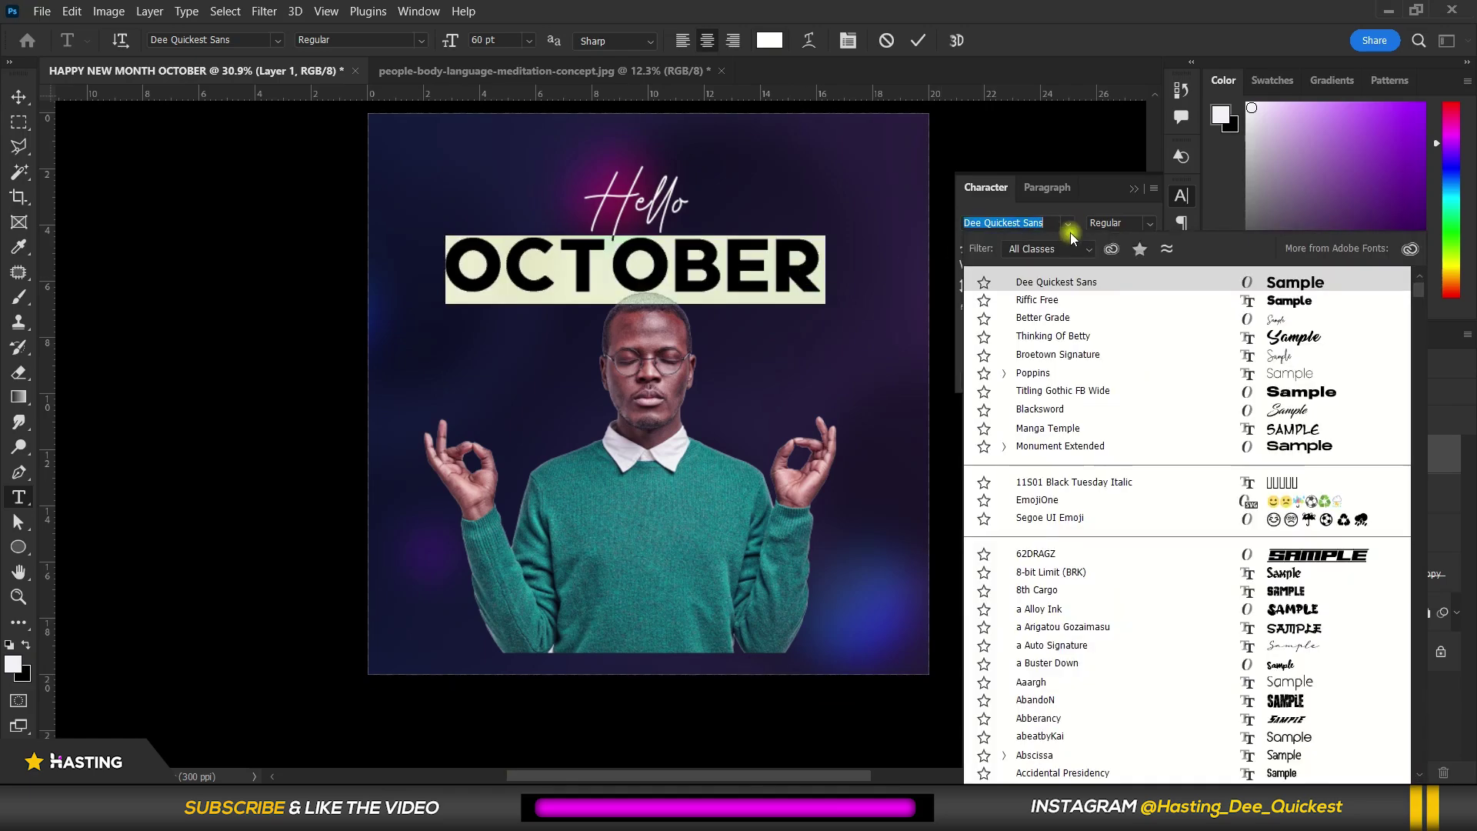
left_click(1066, 301)
left_click(727, 267)
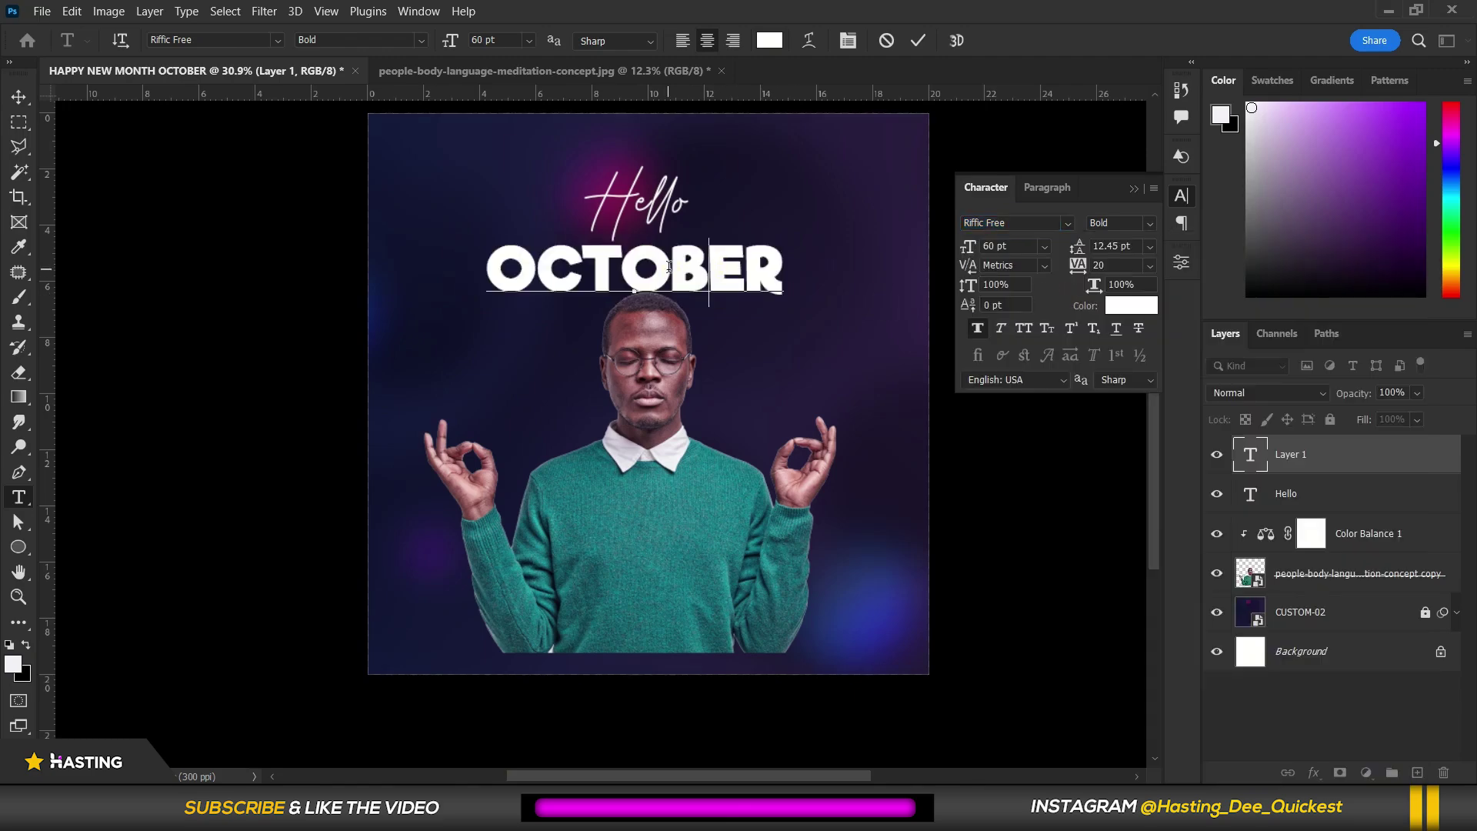
Set the letter tracking of the "OCTOBER" text to 0
scroll(671, 264, "down", 2)
scroll(671, 264, "up", 2)
double_click(696, 266)
left_click(1122, 264)
key("Return")
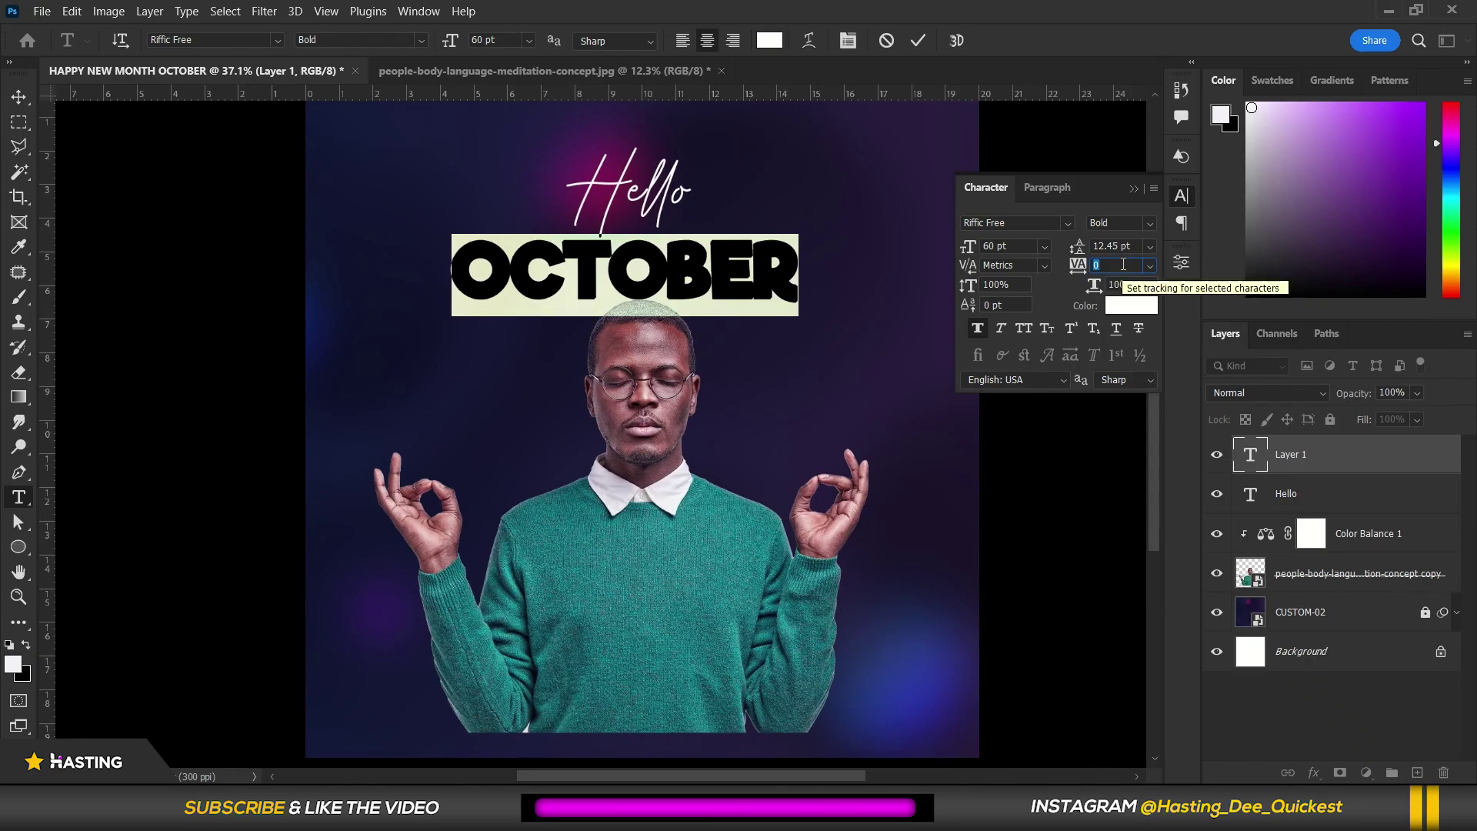
Set the tracking of the "OCTOBER" text to 20 and turn off its faux bold
left_click(758, 268)
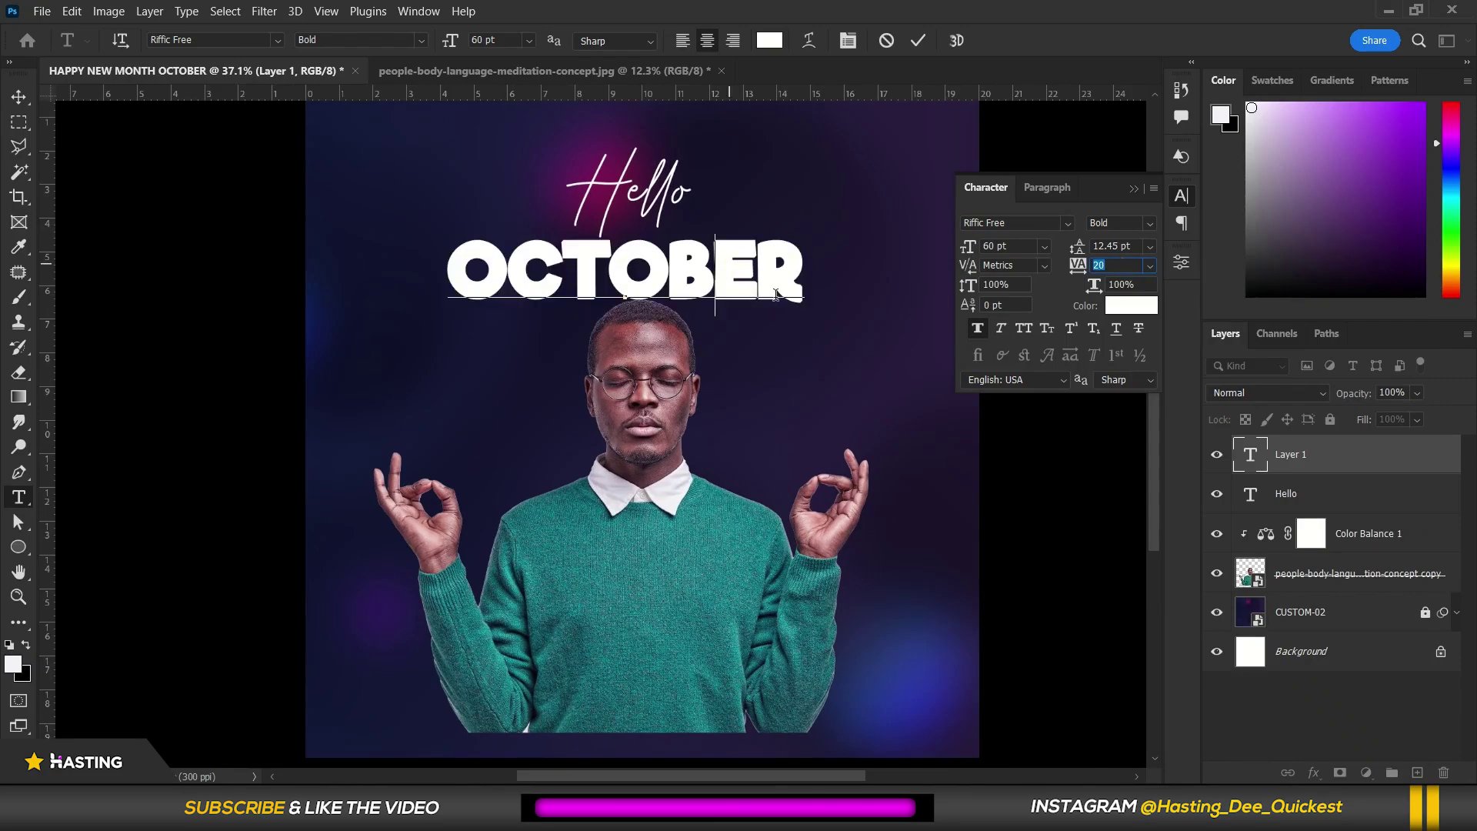
double_click(758, 267)
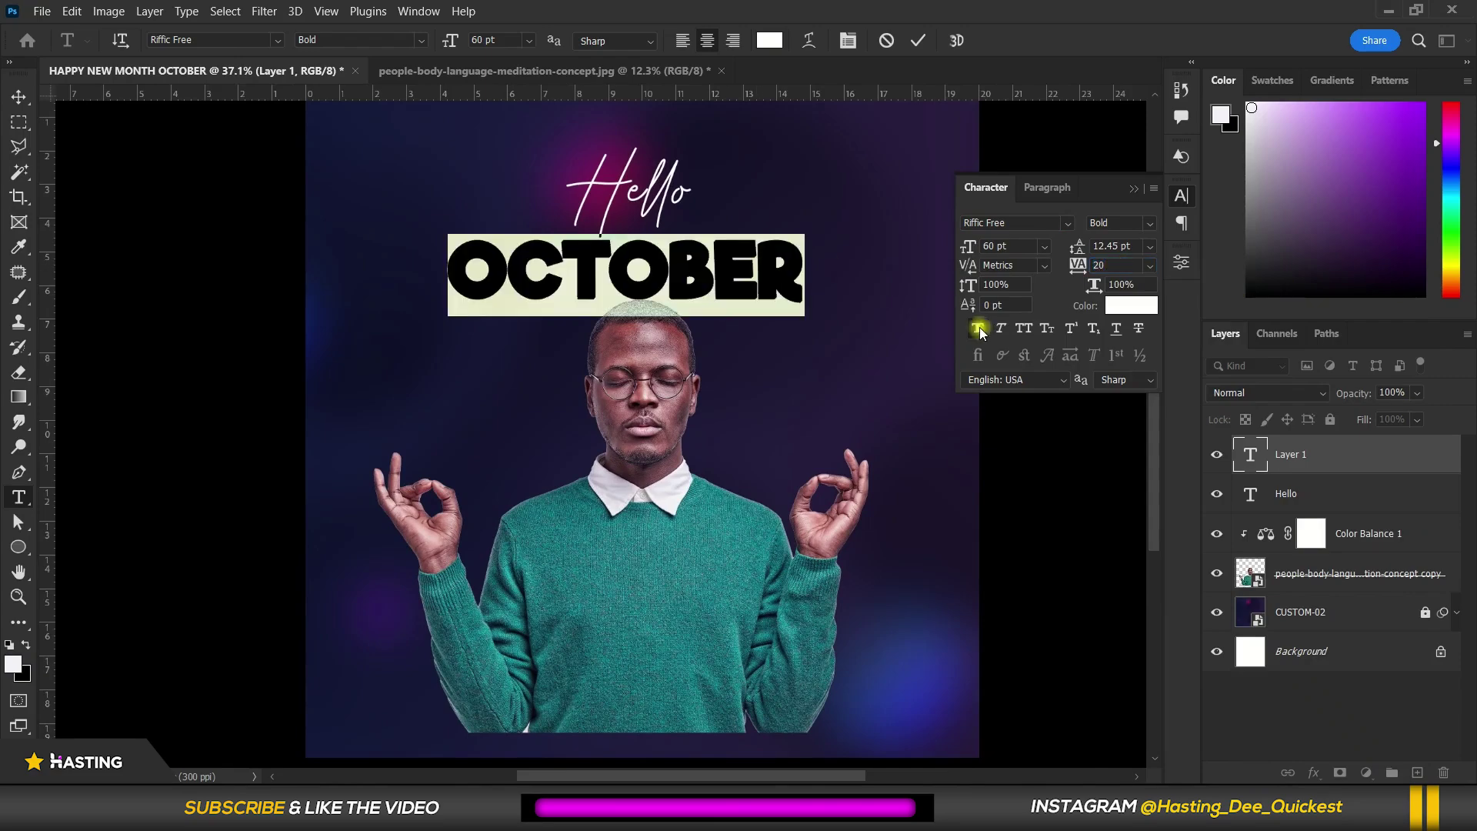
left_click(742, 283)
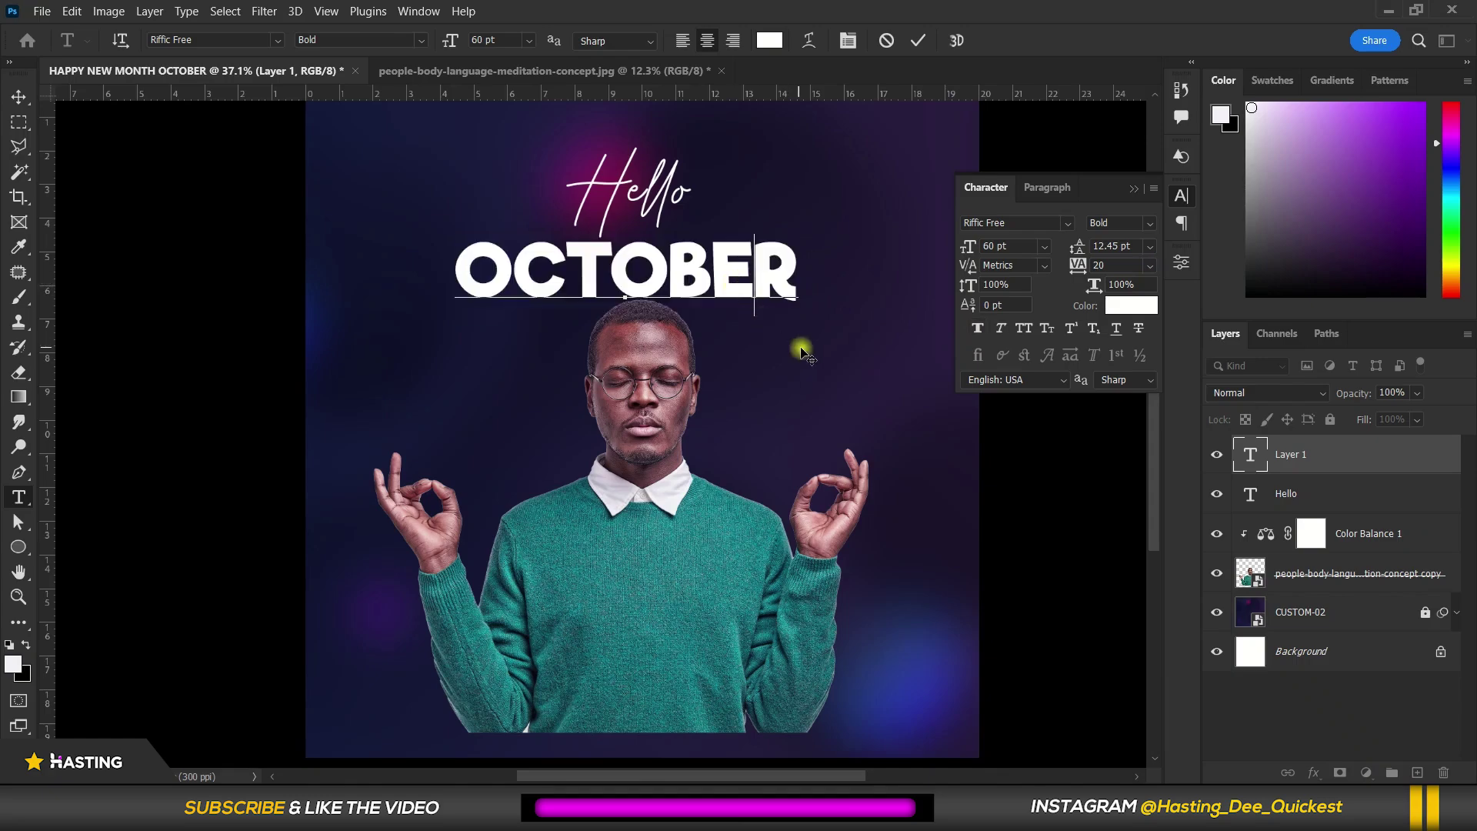
left_click(27, 94)
left_click(159, 145)
Move the man down so his sweater reaches the flyer's lower edge, leaving space under the headline
scroll(529, 208, "down", 3)
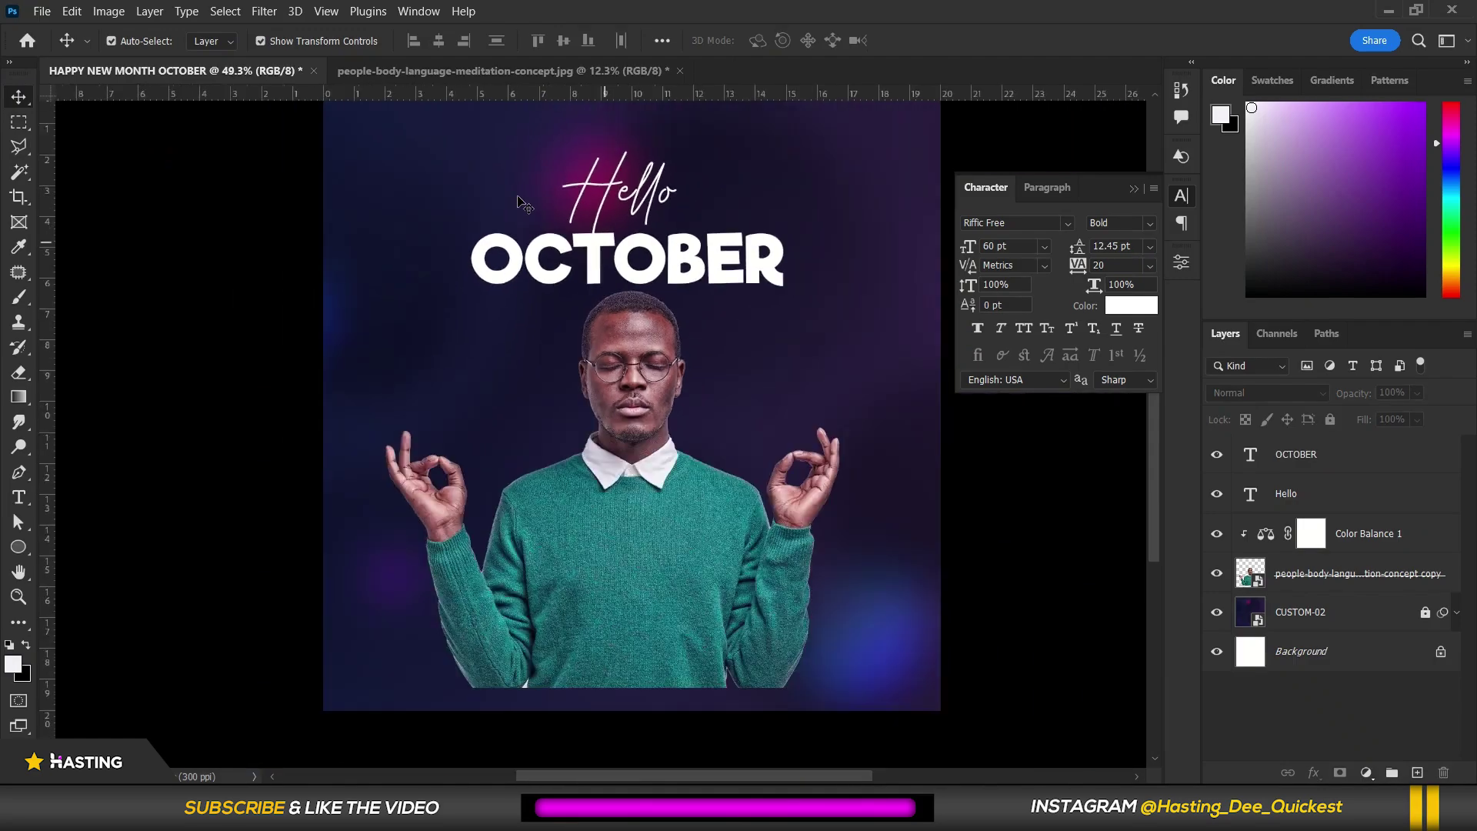
scroll(554, 327, "up", 2)
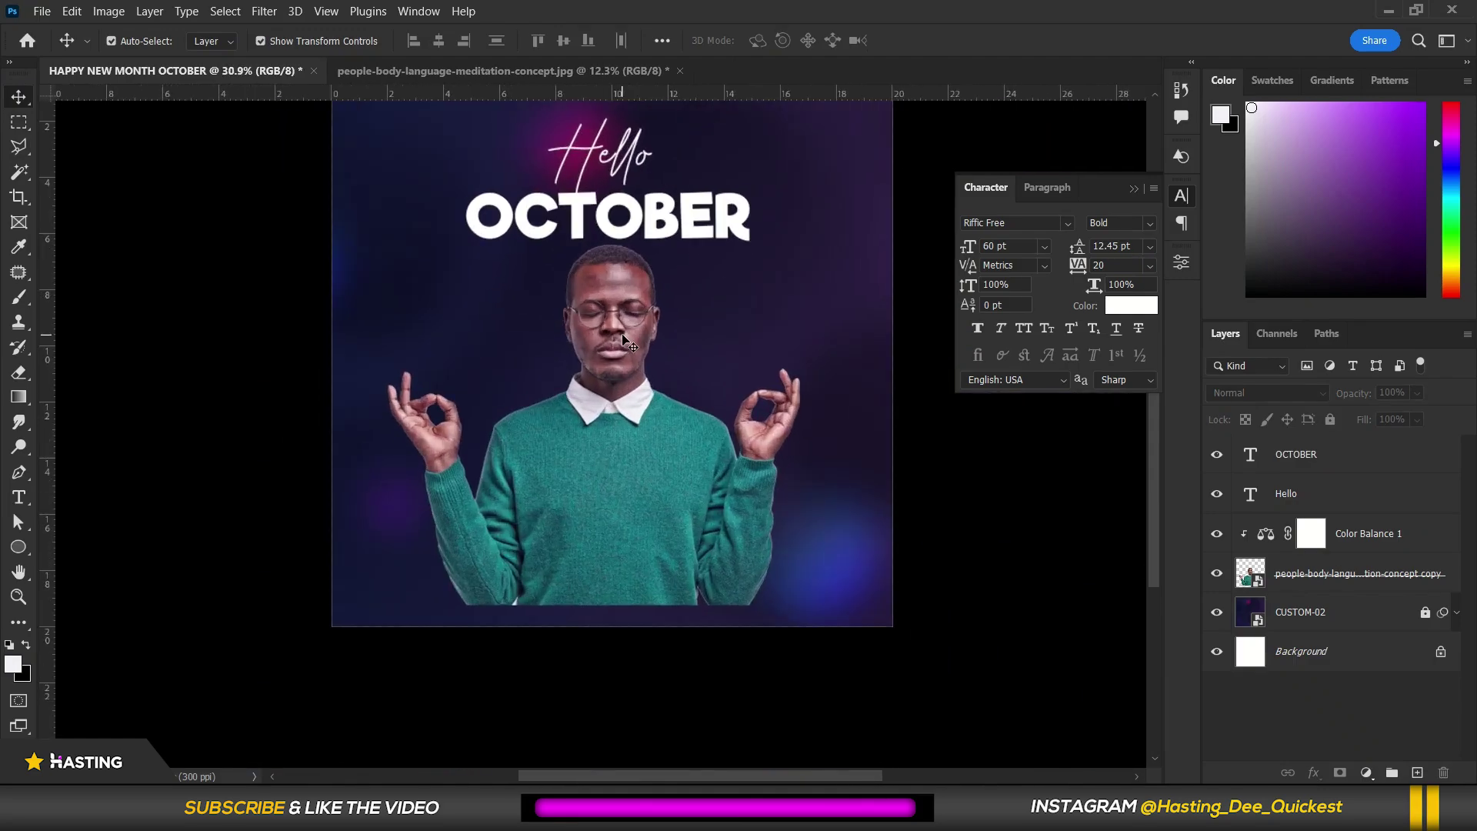
left_click_drag(625, 344, 631, 371)
Move the "Hello" and "OCTOBER" texts slightly down together
left_click_drag(733, 210, 743, 279)
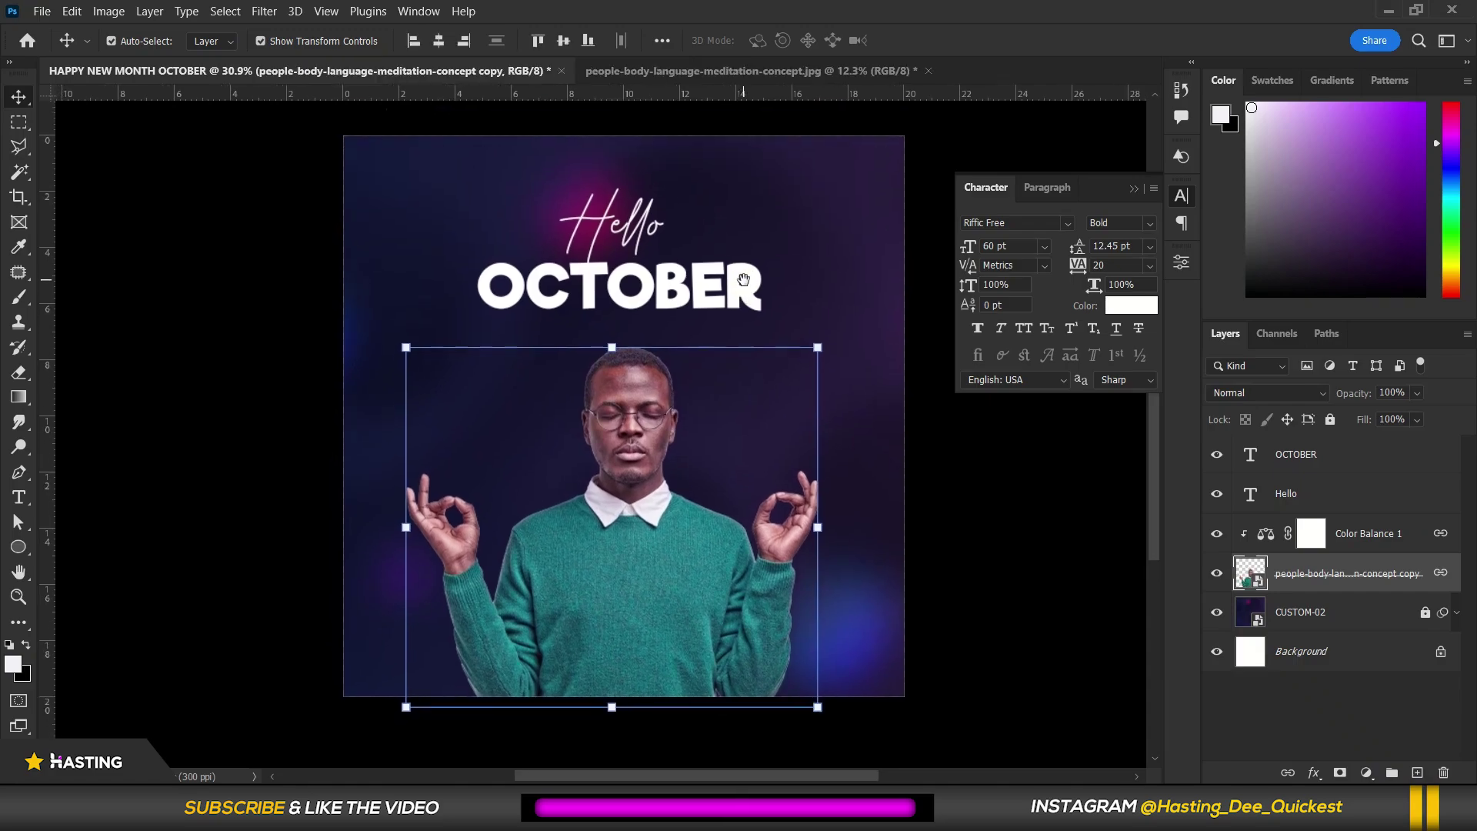
left_click(624, 208)
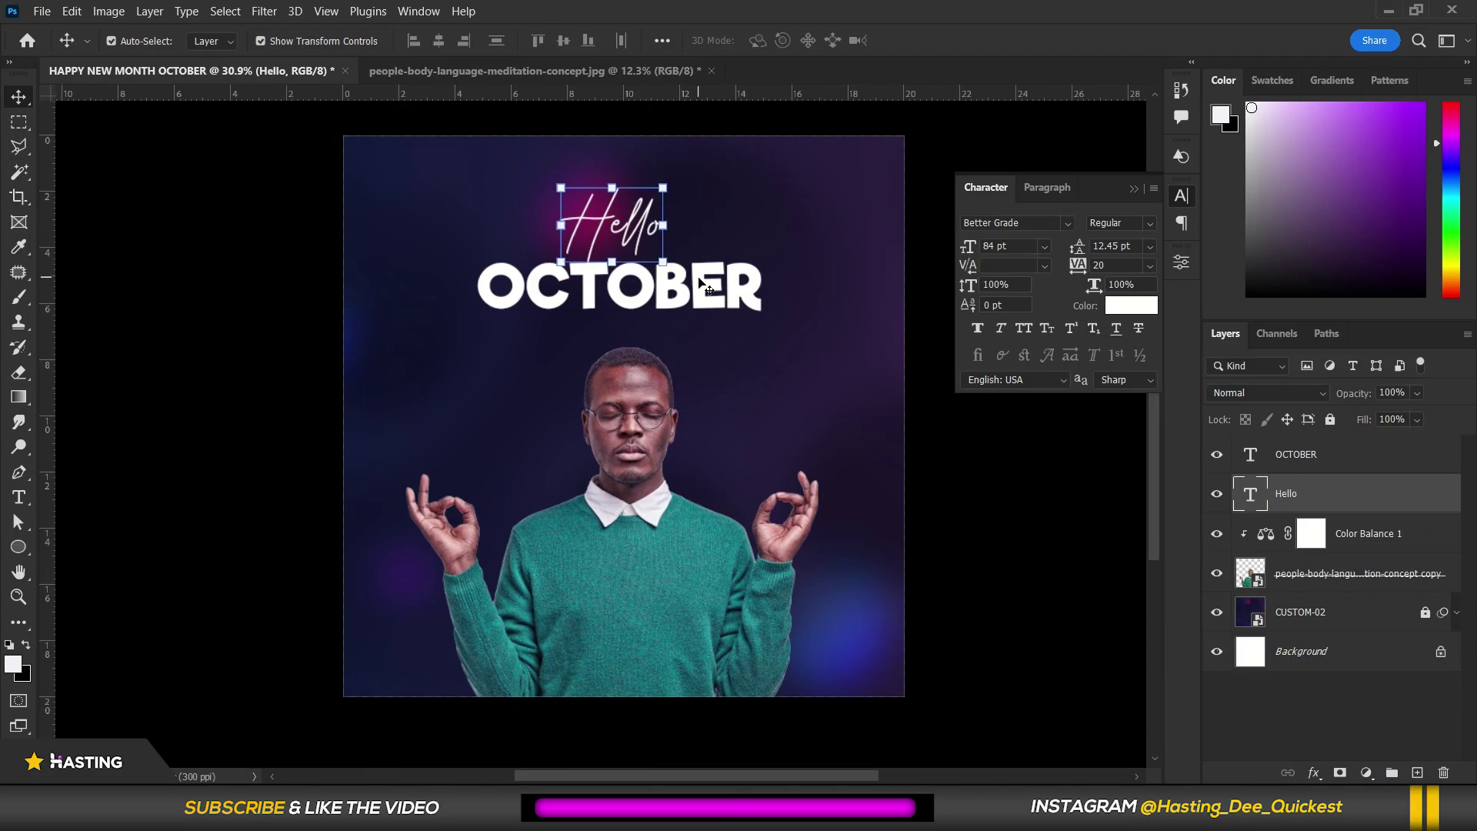
left_click(702, 277, "shift")
left_click_drag(701, 277, 714, 301)
left_click(952, 455)
Shift the man further down the flyer to widen the gap between his head and the headline
scroll(613, 277, "down", 1)
scroll(623, 283, "up", 2)
left_click_drag(640, 385, 646, 437)
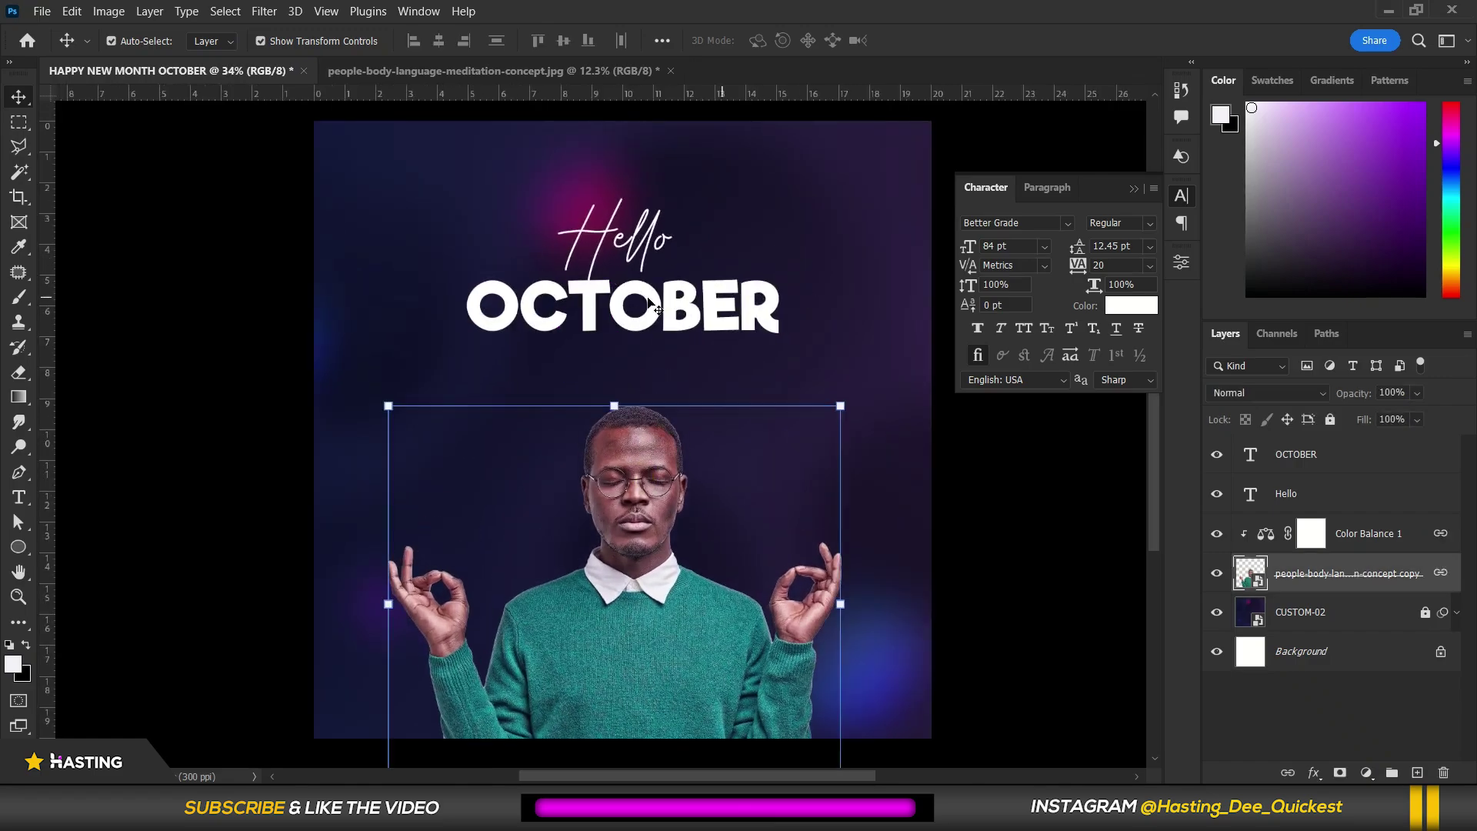
Try an exclamation mark at the end of the "OCTOBER" text, and remove it again
scroll(794, 320, "down", 1)
scroll(768, 315, "up", 1)
double_click(768, 306)
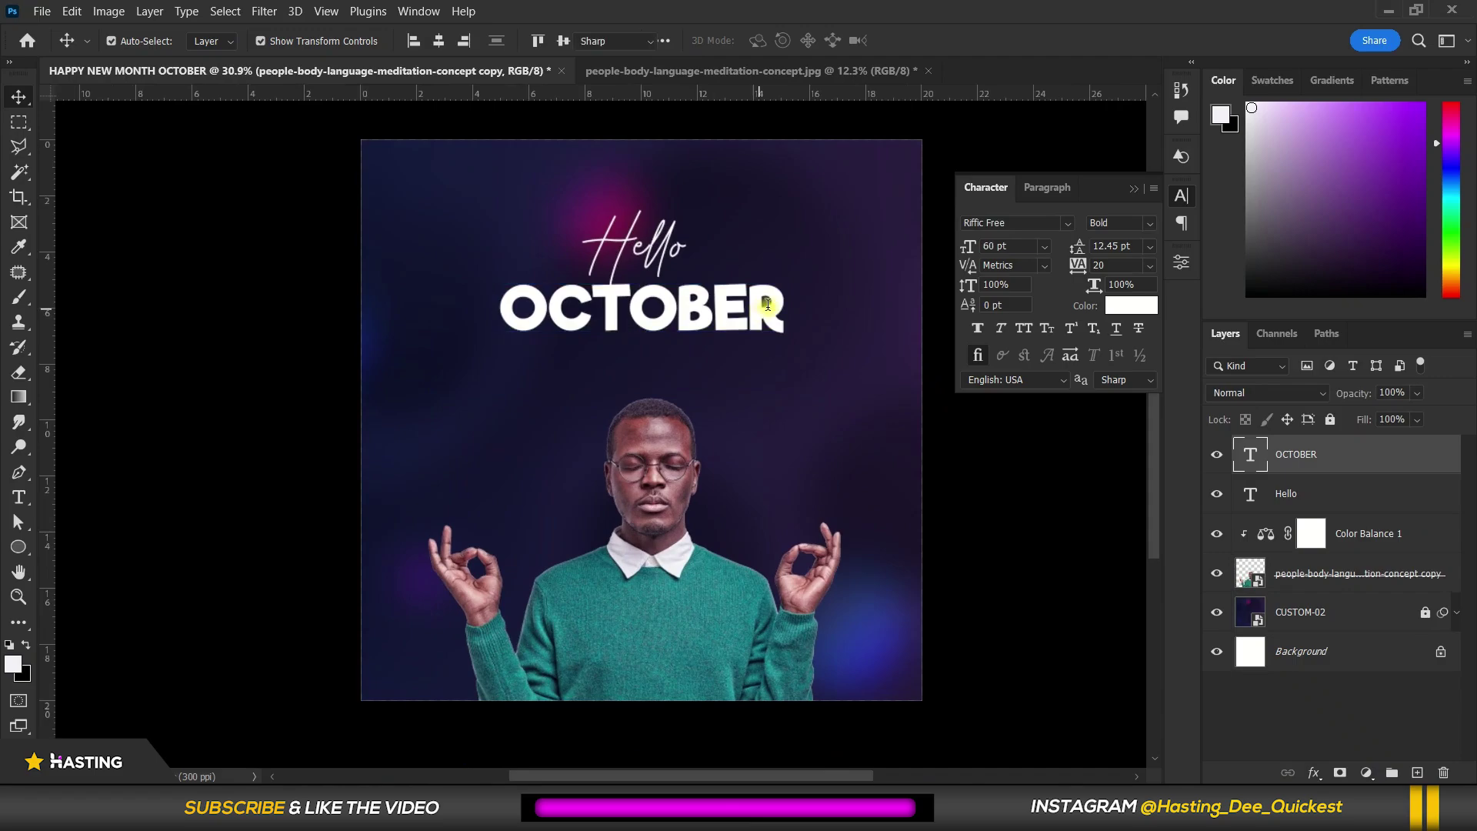
left_click(783, 300)
type("!")
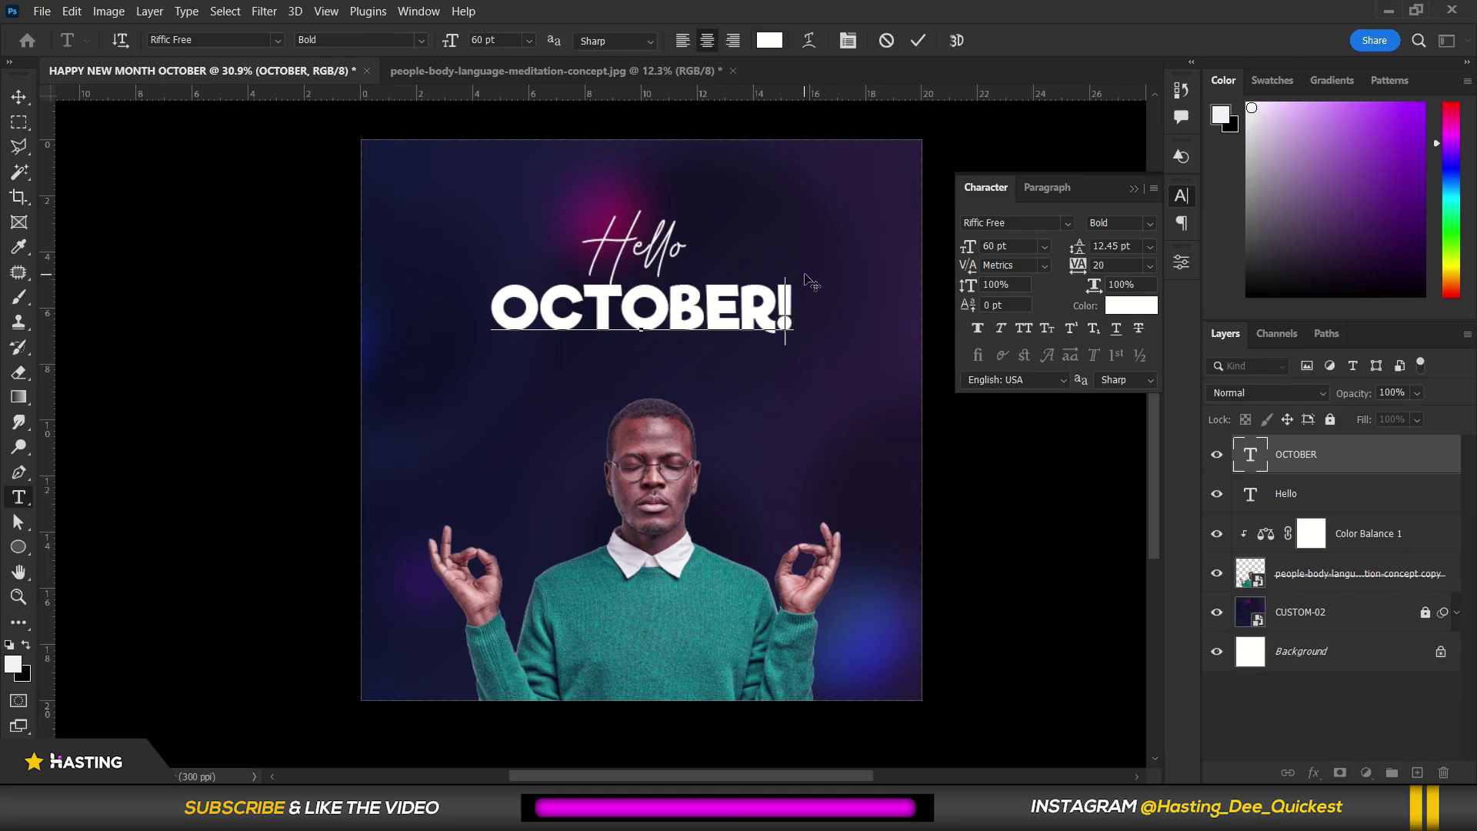
key("BackSpace")
key("ctrl+minus")
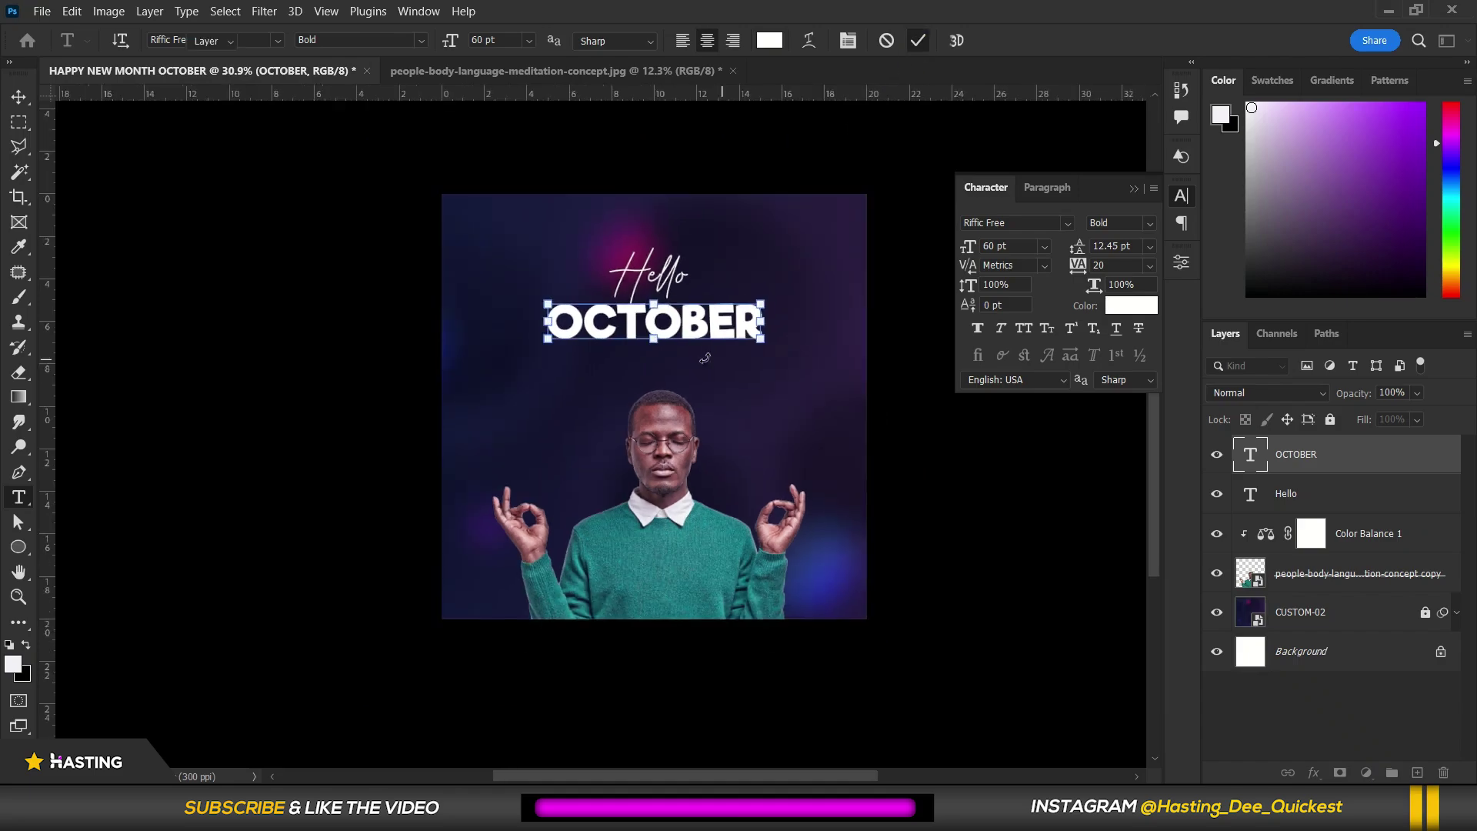
scroll(702, 367, "up", 5)
key("ctrl+Return")
key("v")
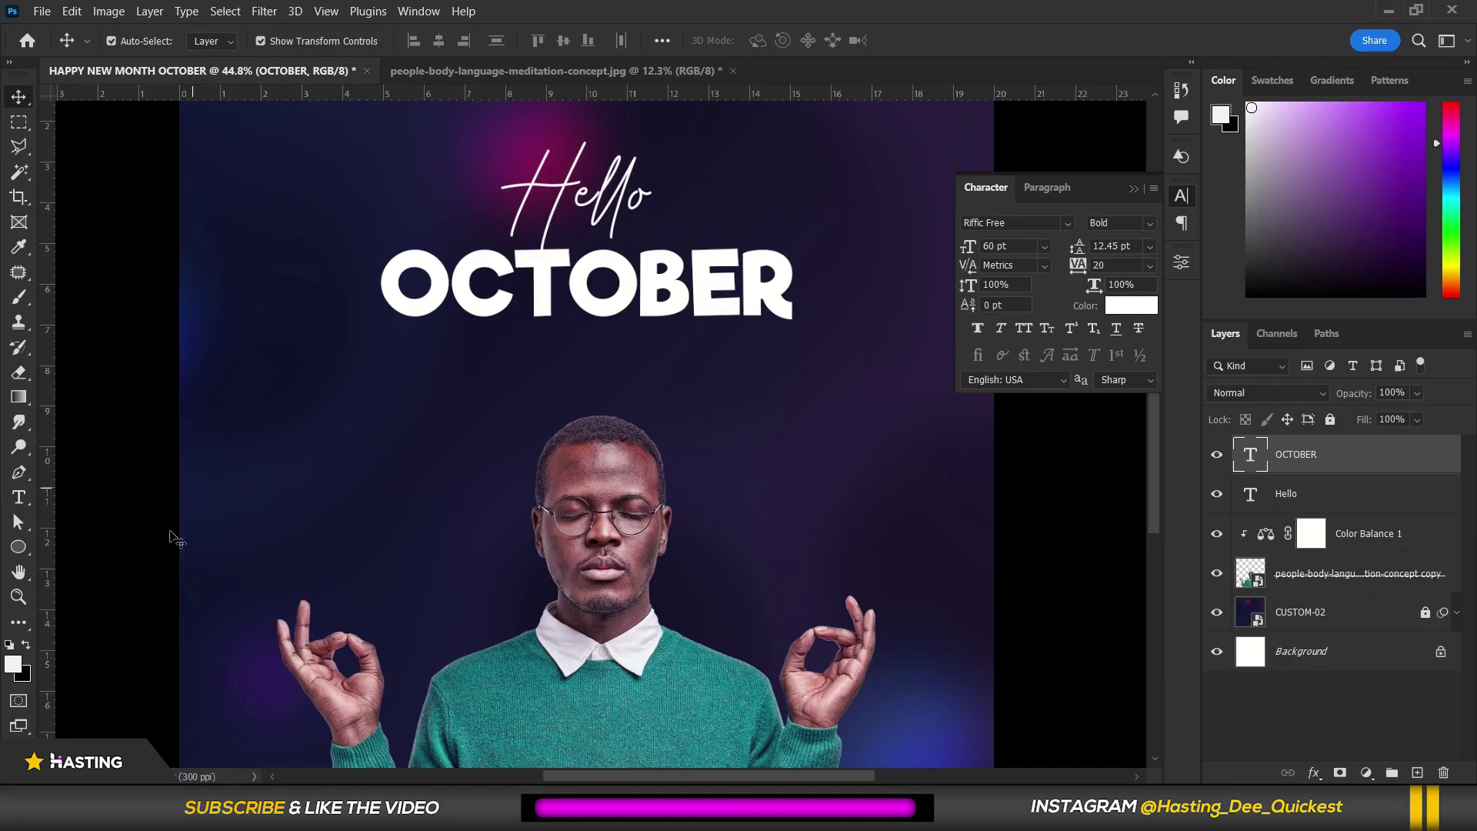
Draw a wide rectangle shape about 10.4 cm by 1.28 cm directly beneath the "OCTOBER" text
right_click(19, 546)
left_click(68, 552)
left_click(21, 554, "alt")
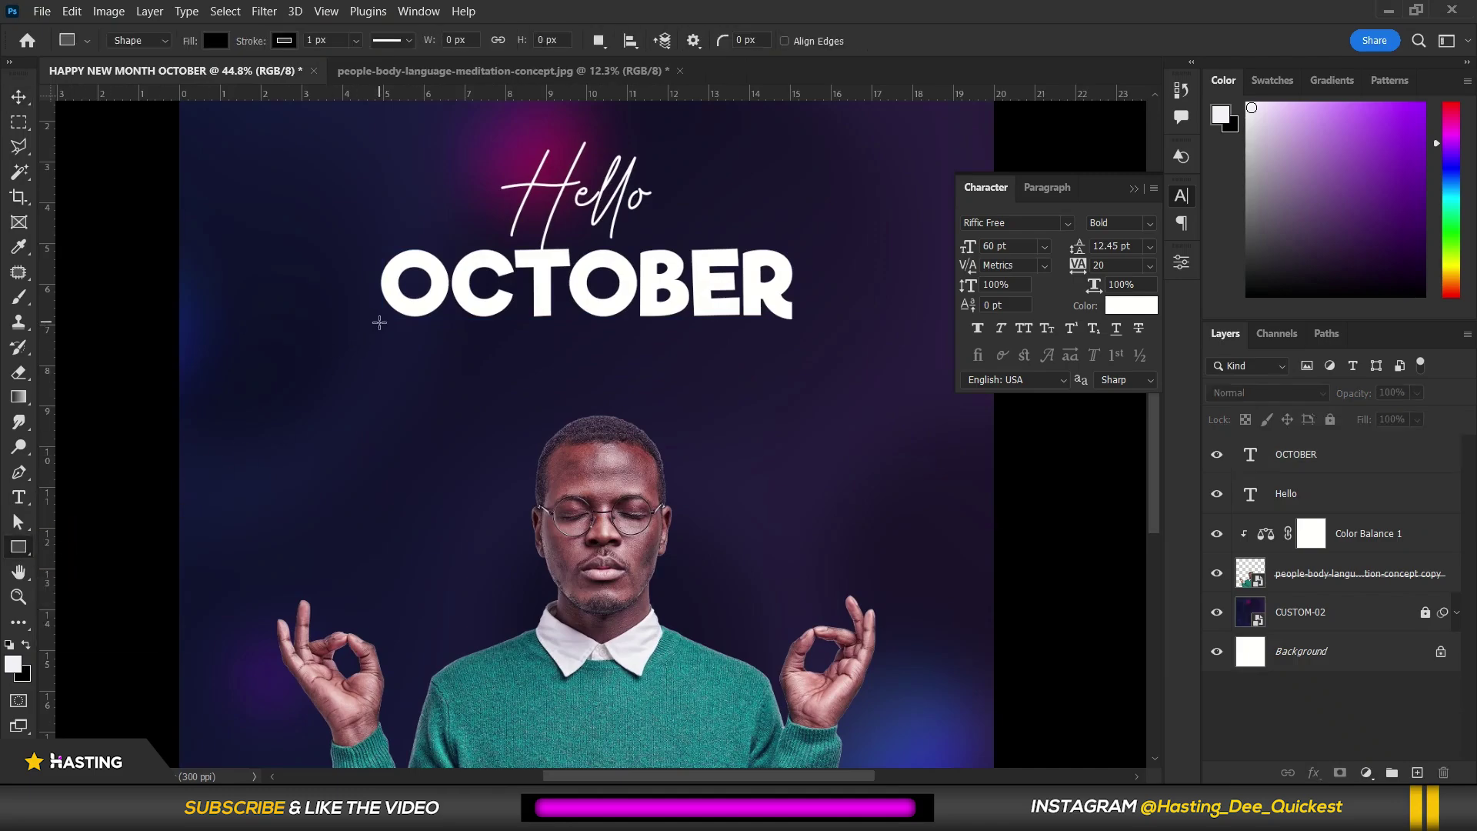
left_click_drag(377, 322, 800, 372)
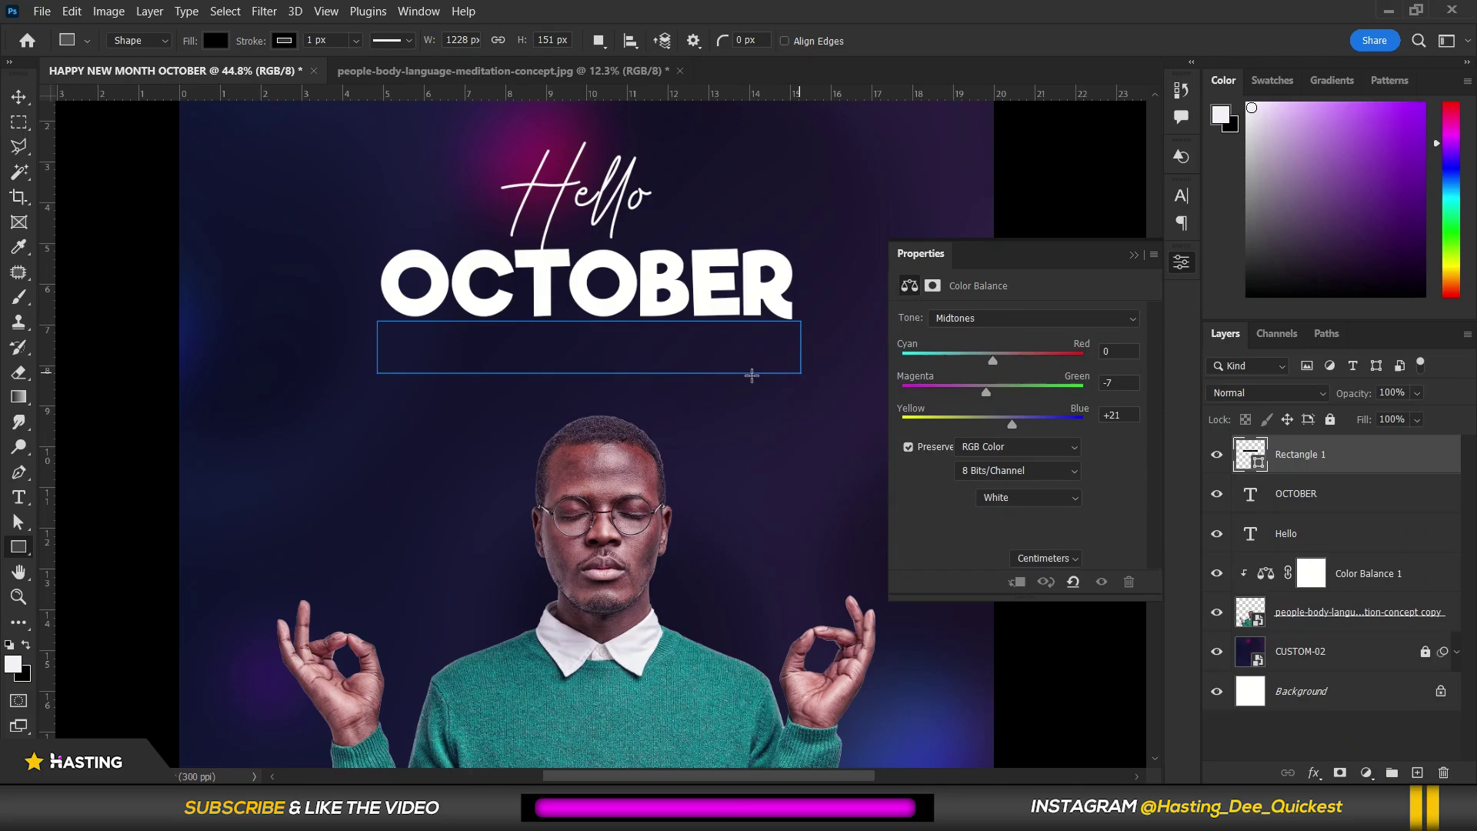
Fill the rectangle with white and set its stroke to no colour
left_click(215, 40)
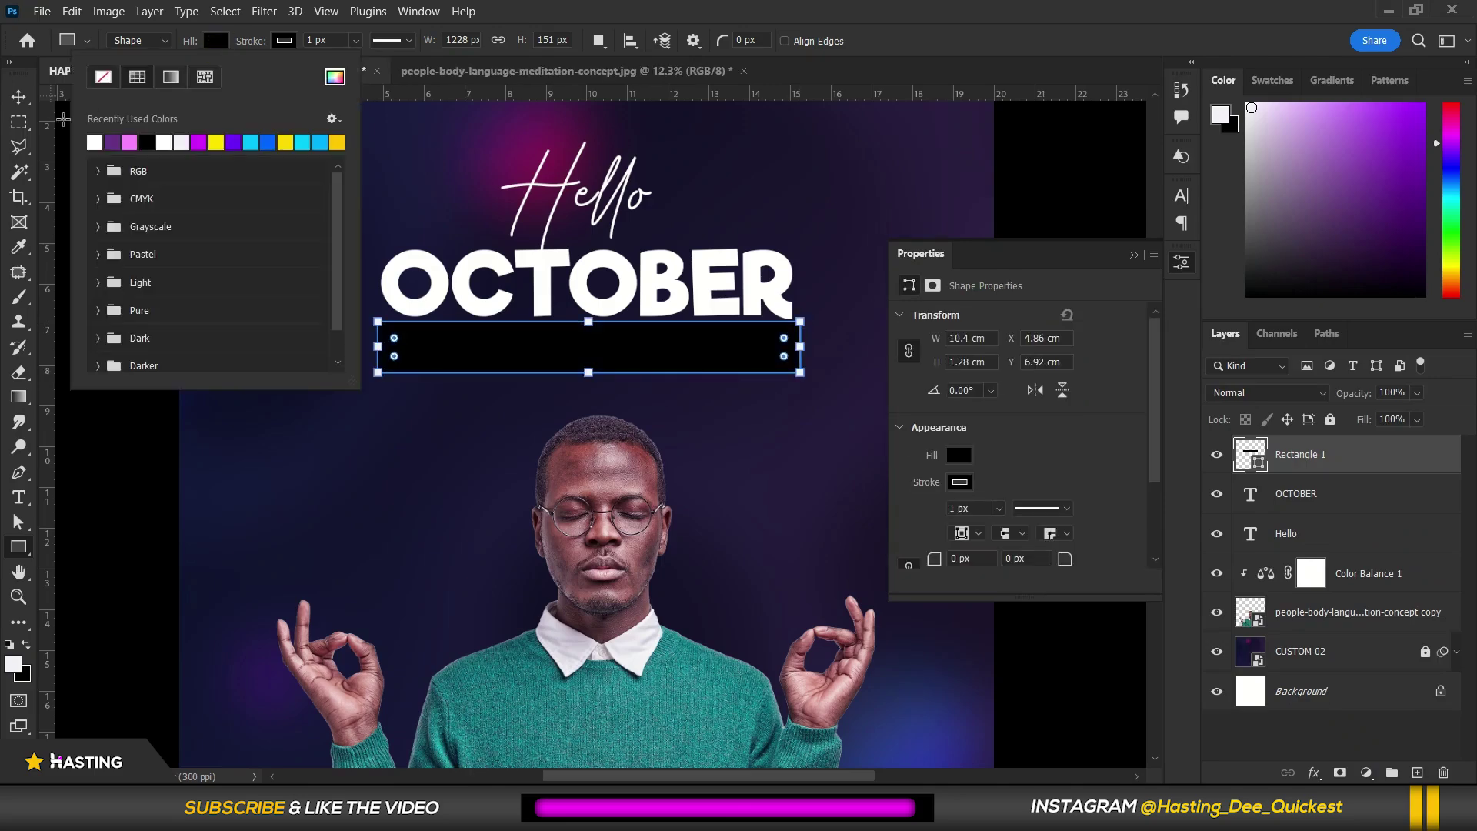
left_click(95, 142)
left_click(284, 40)
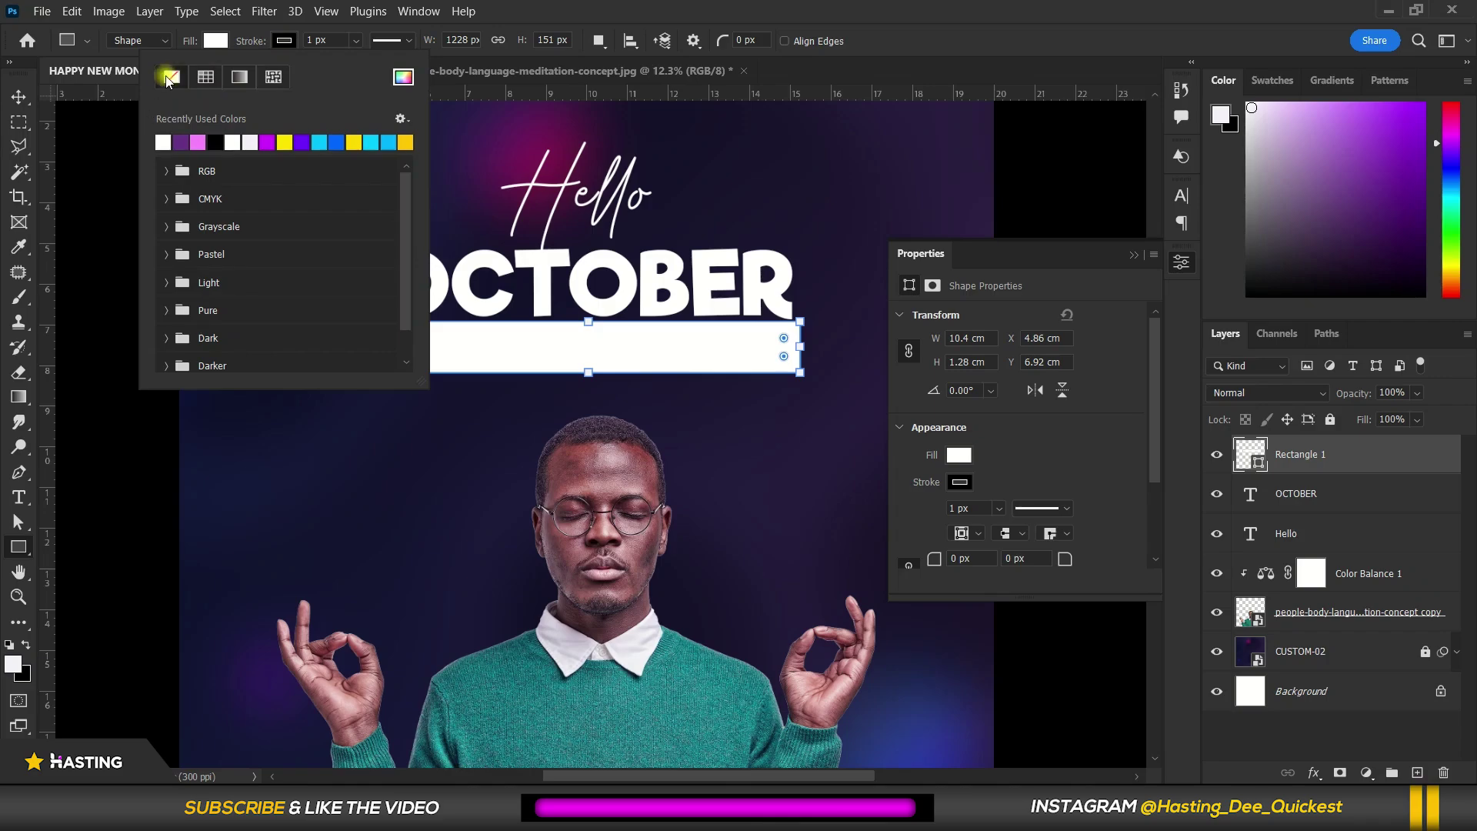
left_click(171, 77)
Move the white rectangle slightly lower, leaving a small gap under "OCTOBER", and deselect it
left_click(564, 336)
key("v")
left_click_drag(579, 344, 576, 364)
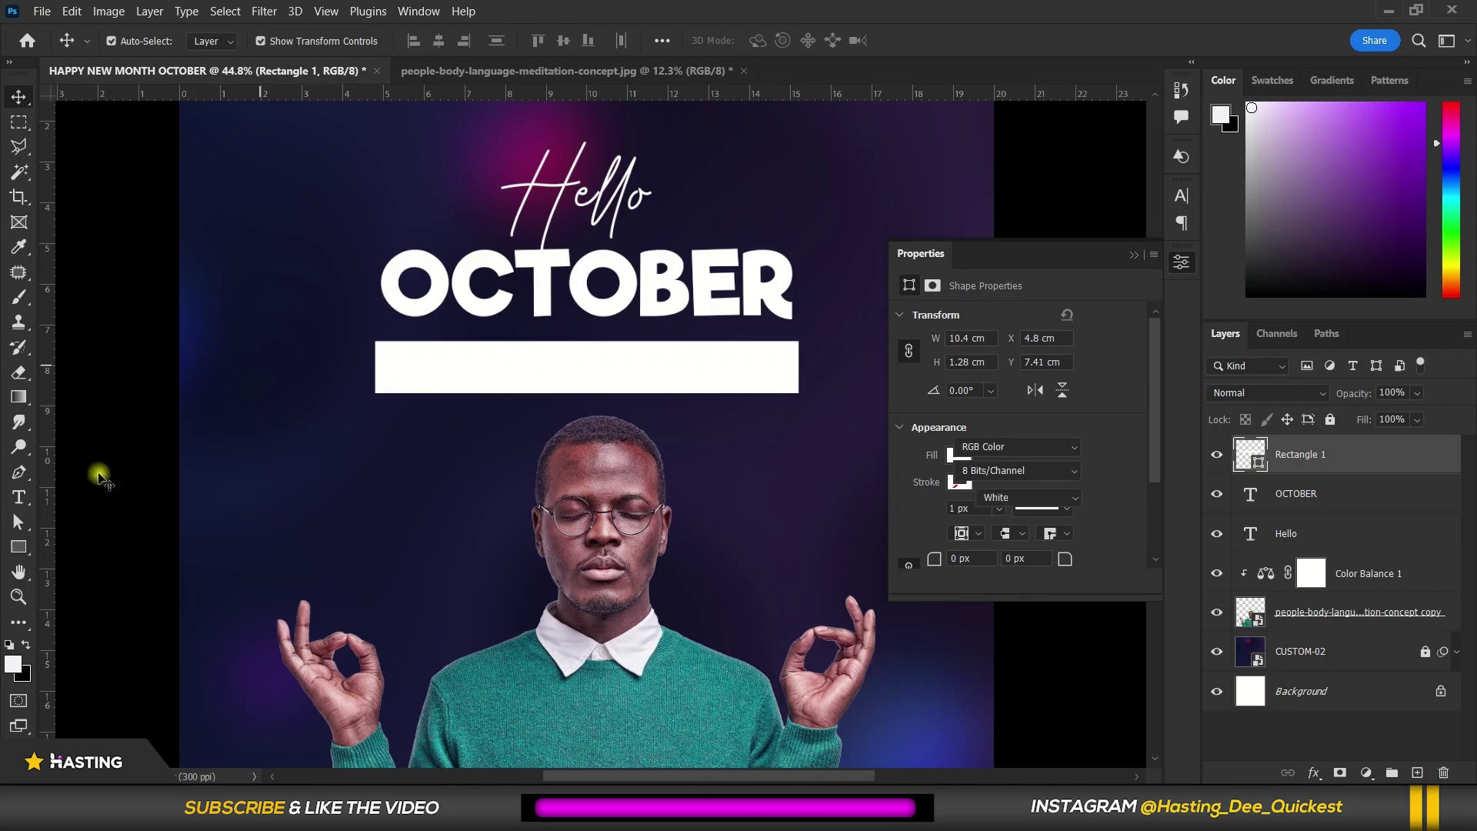
left_click(99, 471)
Add a new text line reading "Happy New Month!" below the white rectangle
left_click(20, 498)
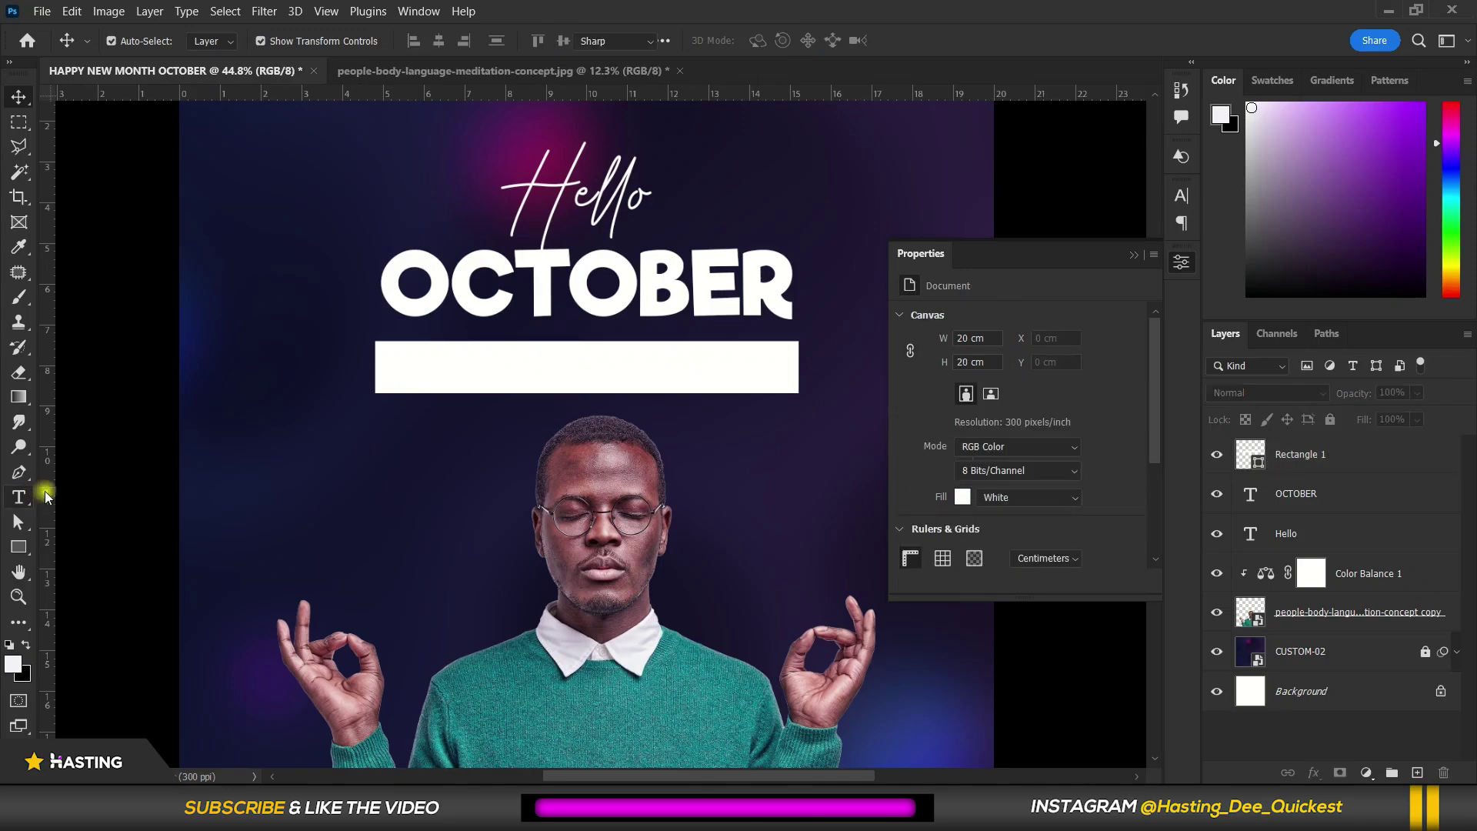
left_click(435, 433)
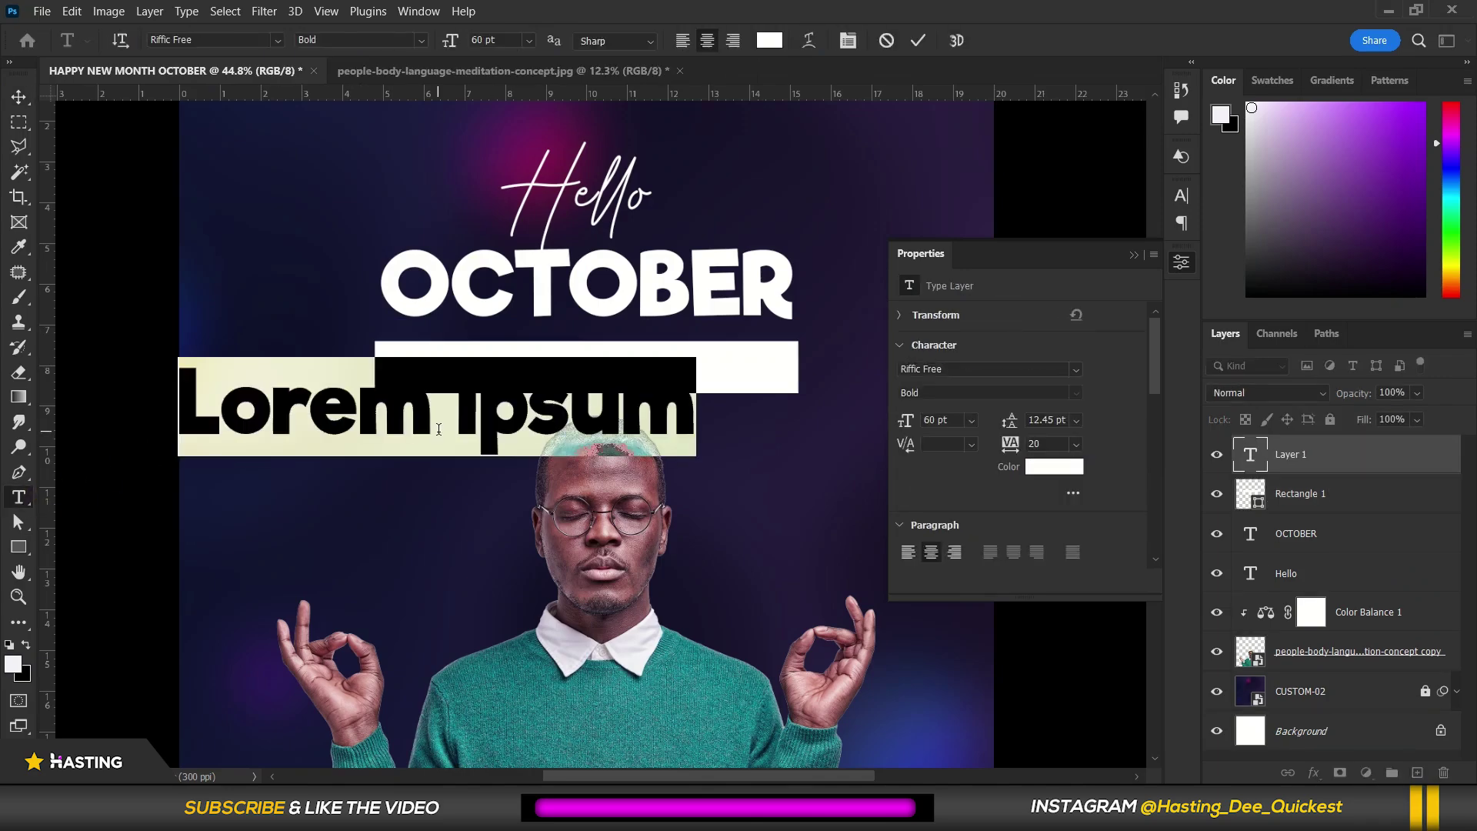
type("H")
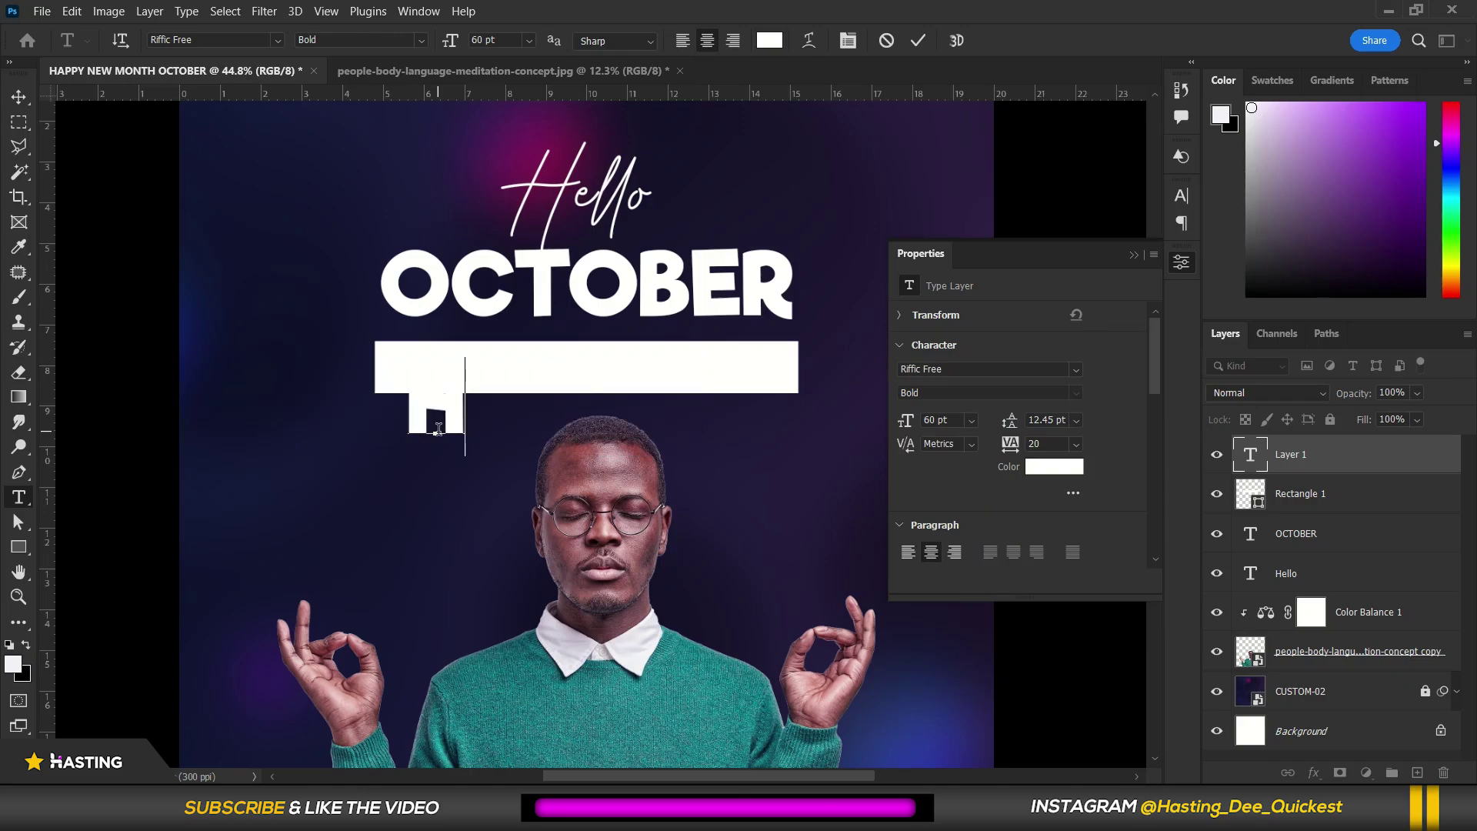
type("appy")
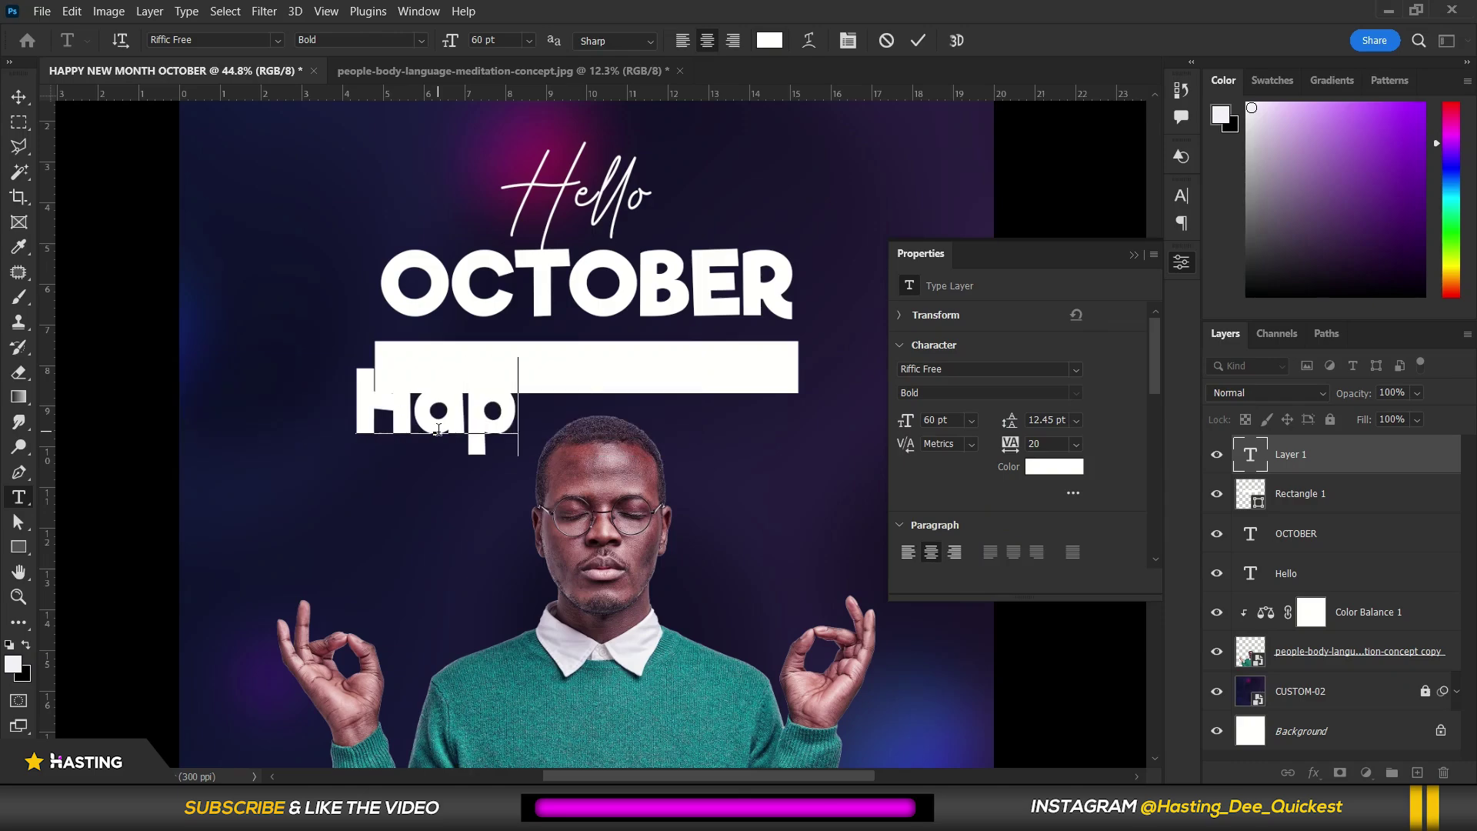
type("ew")
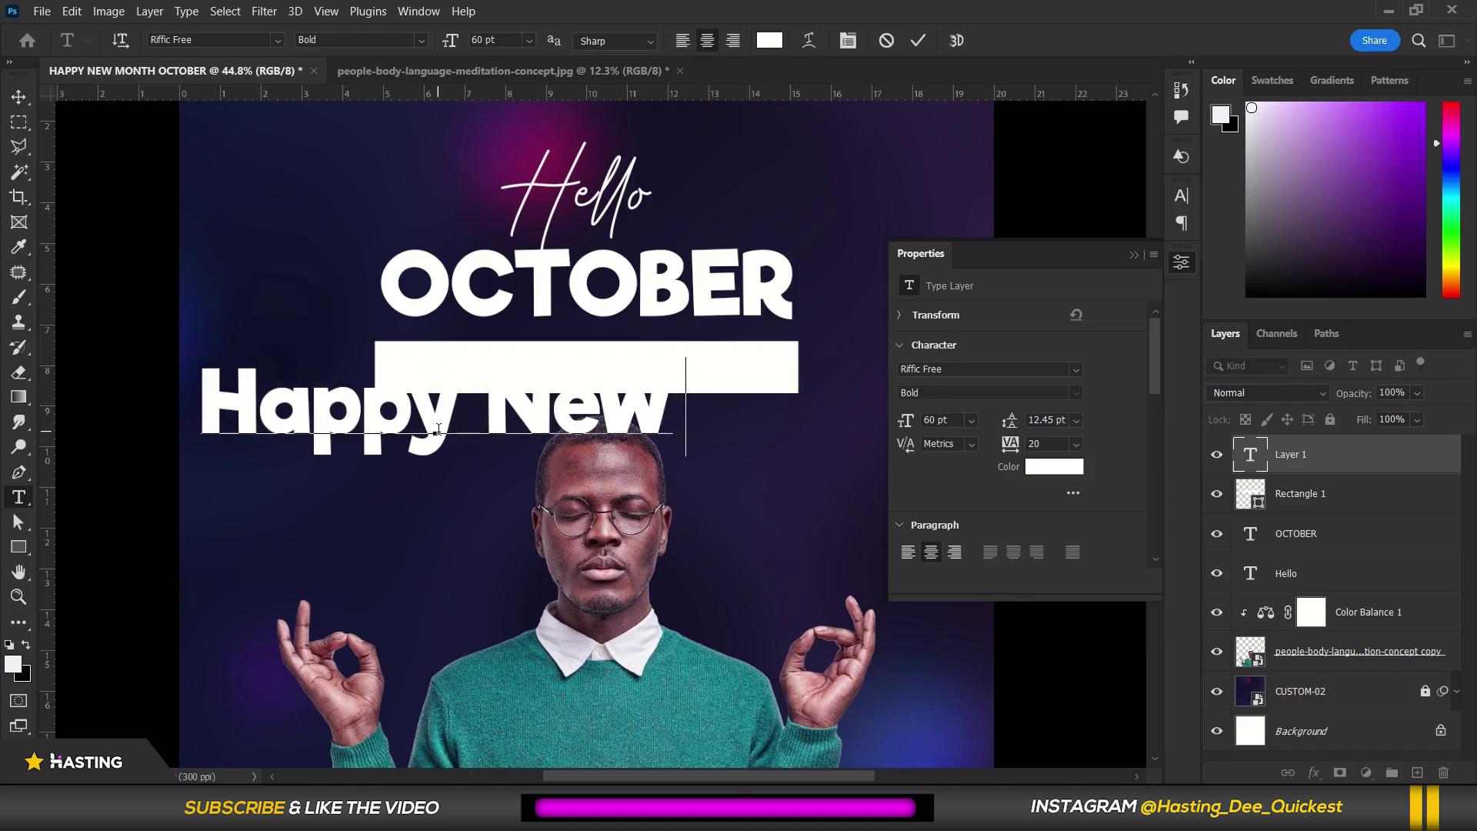
type(" Month")
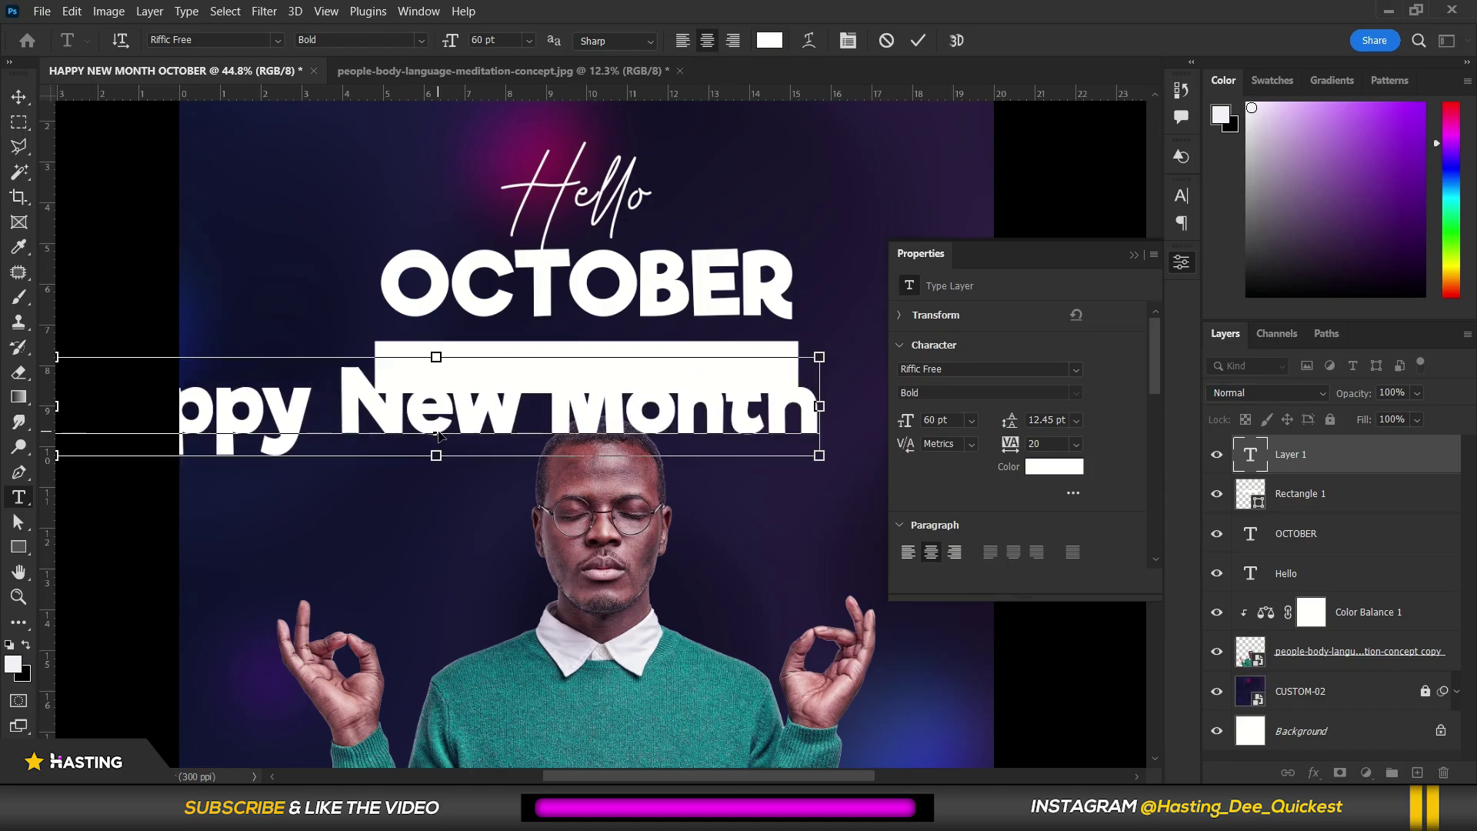
type("!")
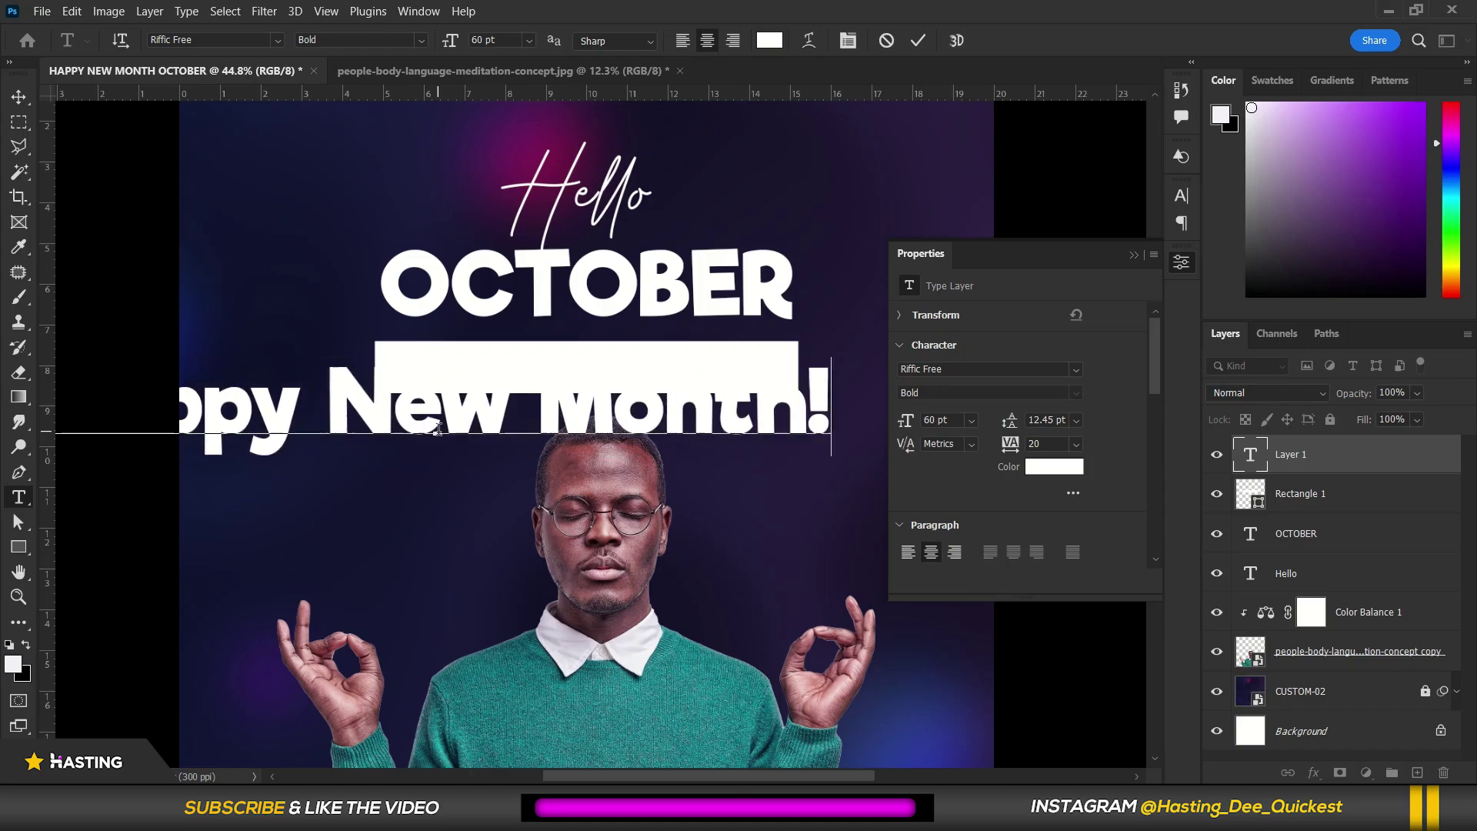
Set the "Happy New Month!" text to 20 pt and move it under the middle of the white rectangle
key("ctrl+a")
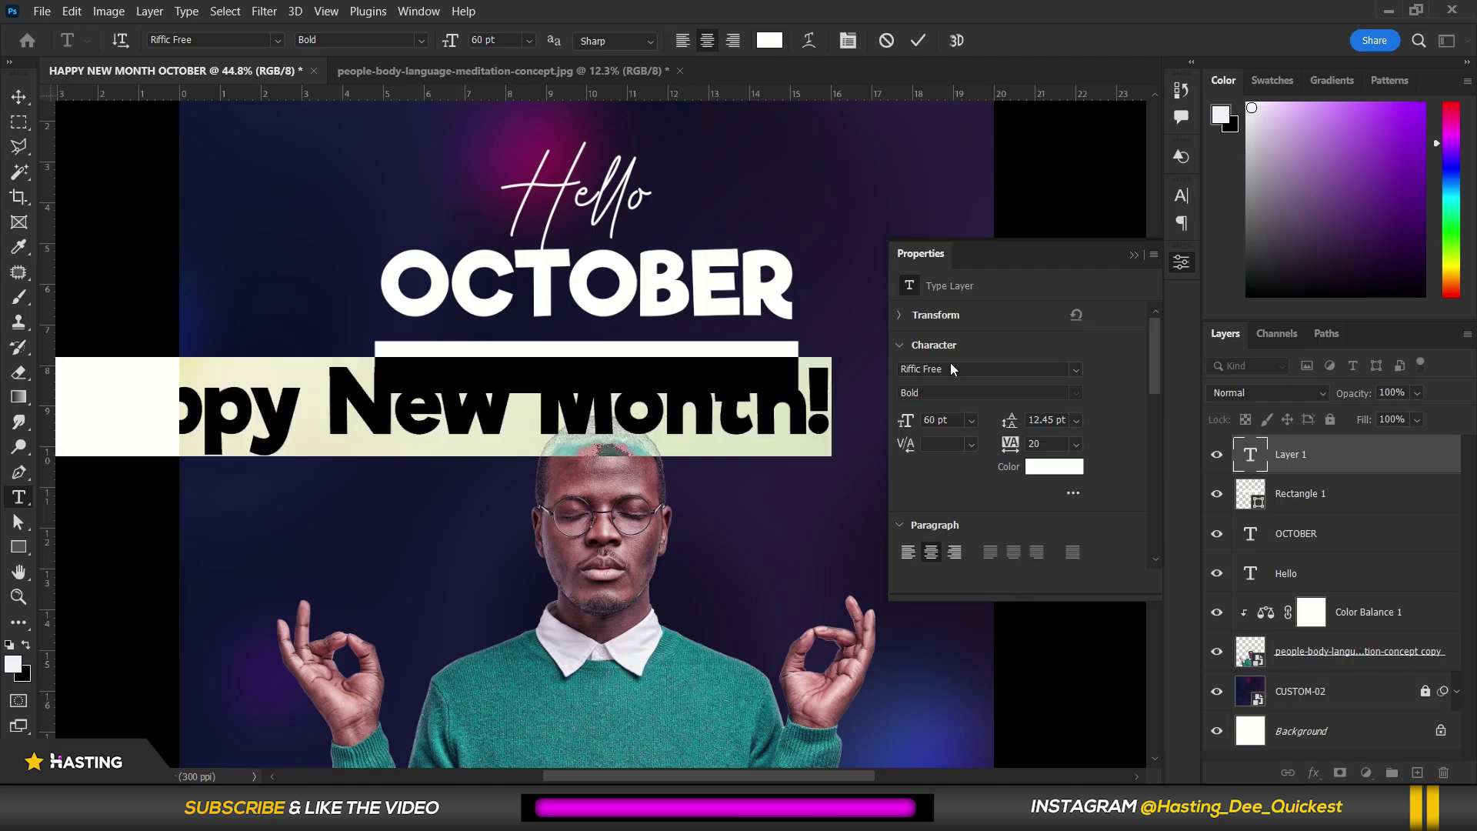
left_click_drag(906, 427, 867, 437)
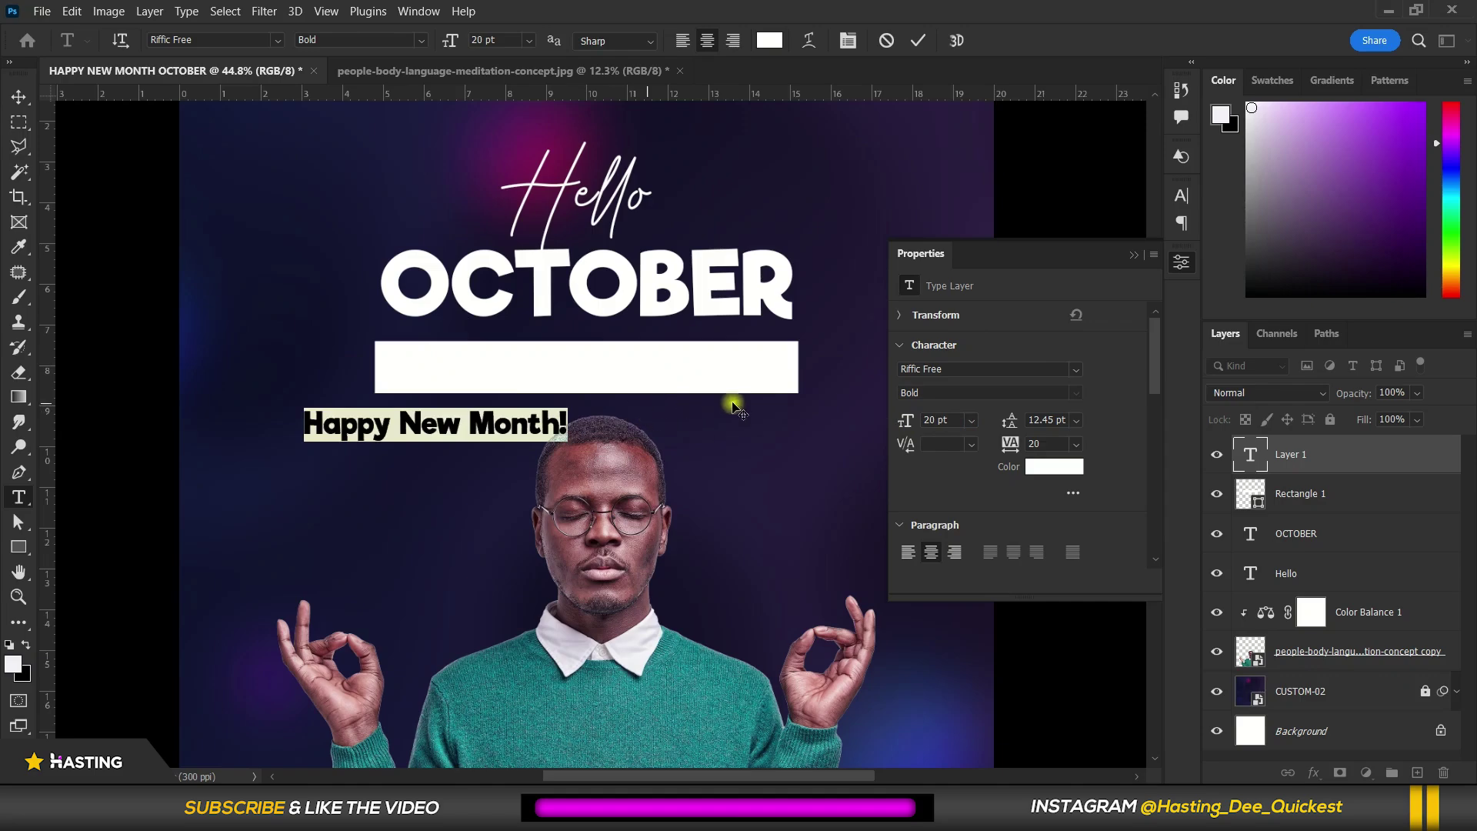
left_click_drag(753, 408, 779, 420)
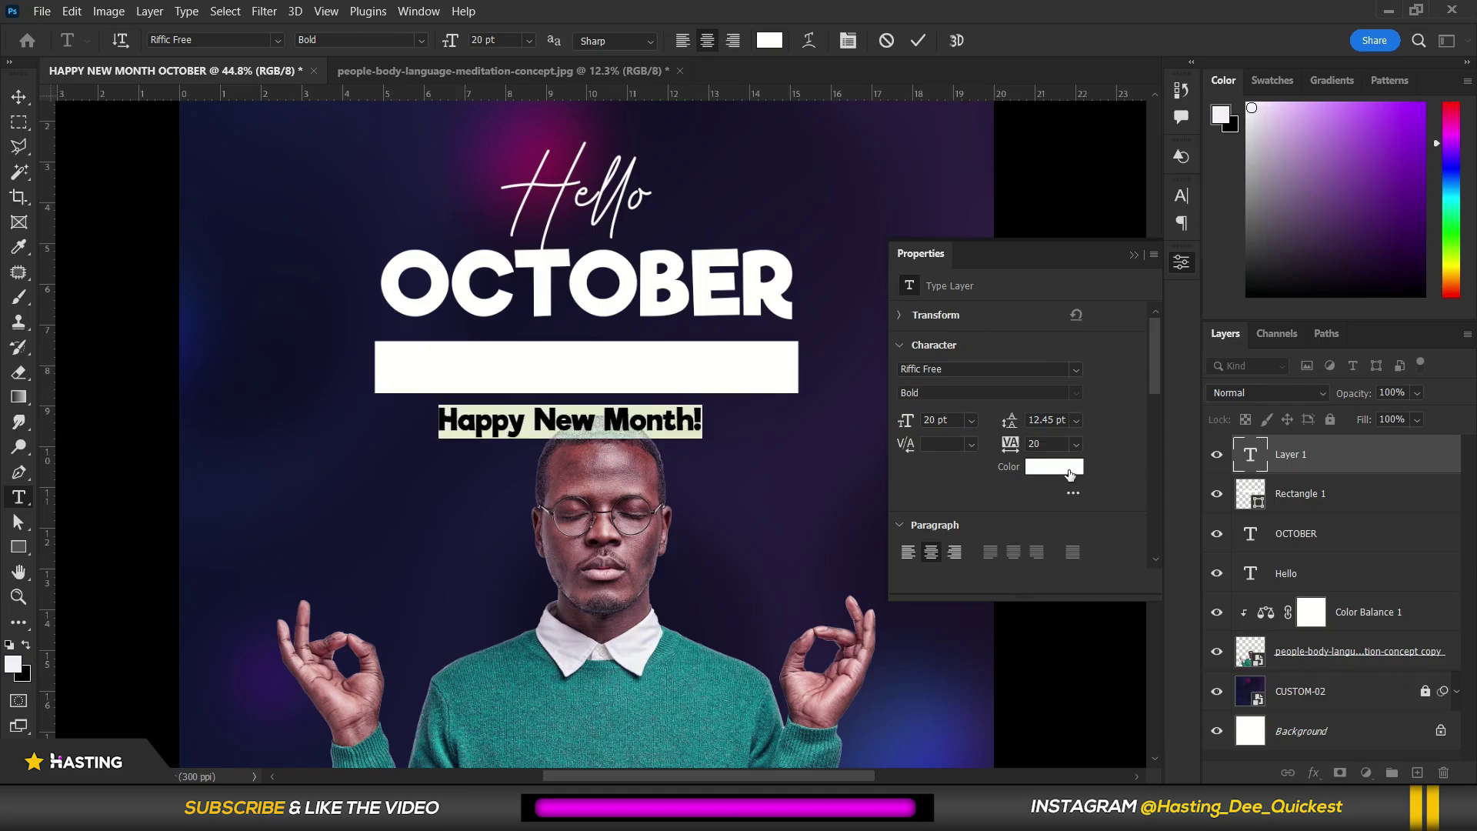
Colour the "Happy New Month!" text dark navy #14142e sampled from the flyer and place it on the white rectangle
left_click(1069, 471)
left_click(521, 600)
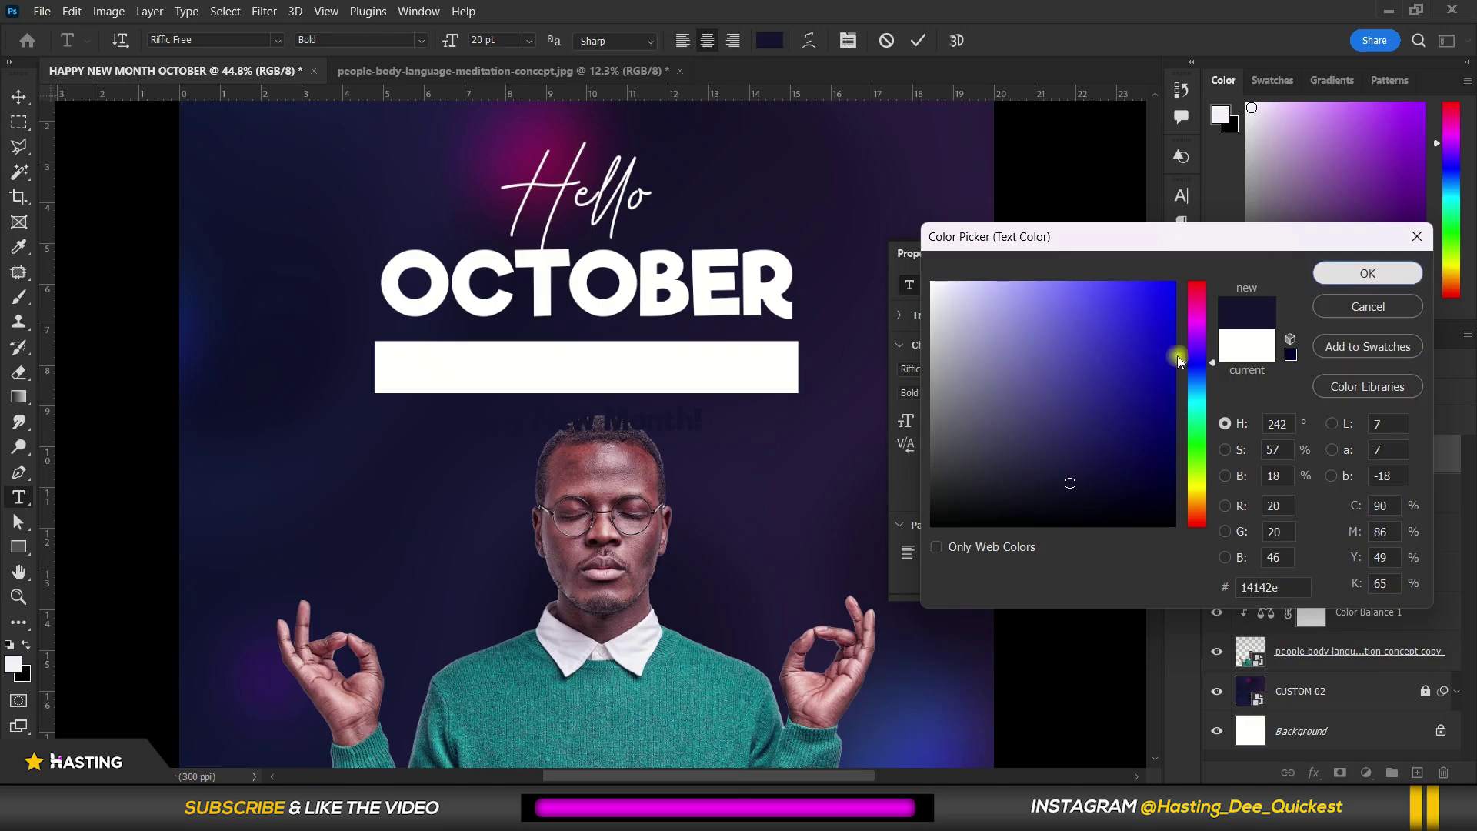
left_click(1367, 273)
left_click_drag(711, 466, 714, 416)
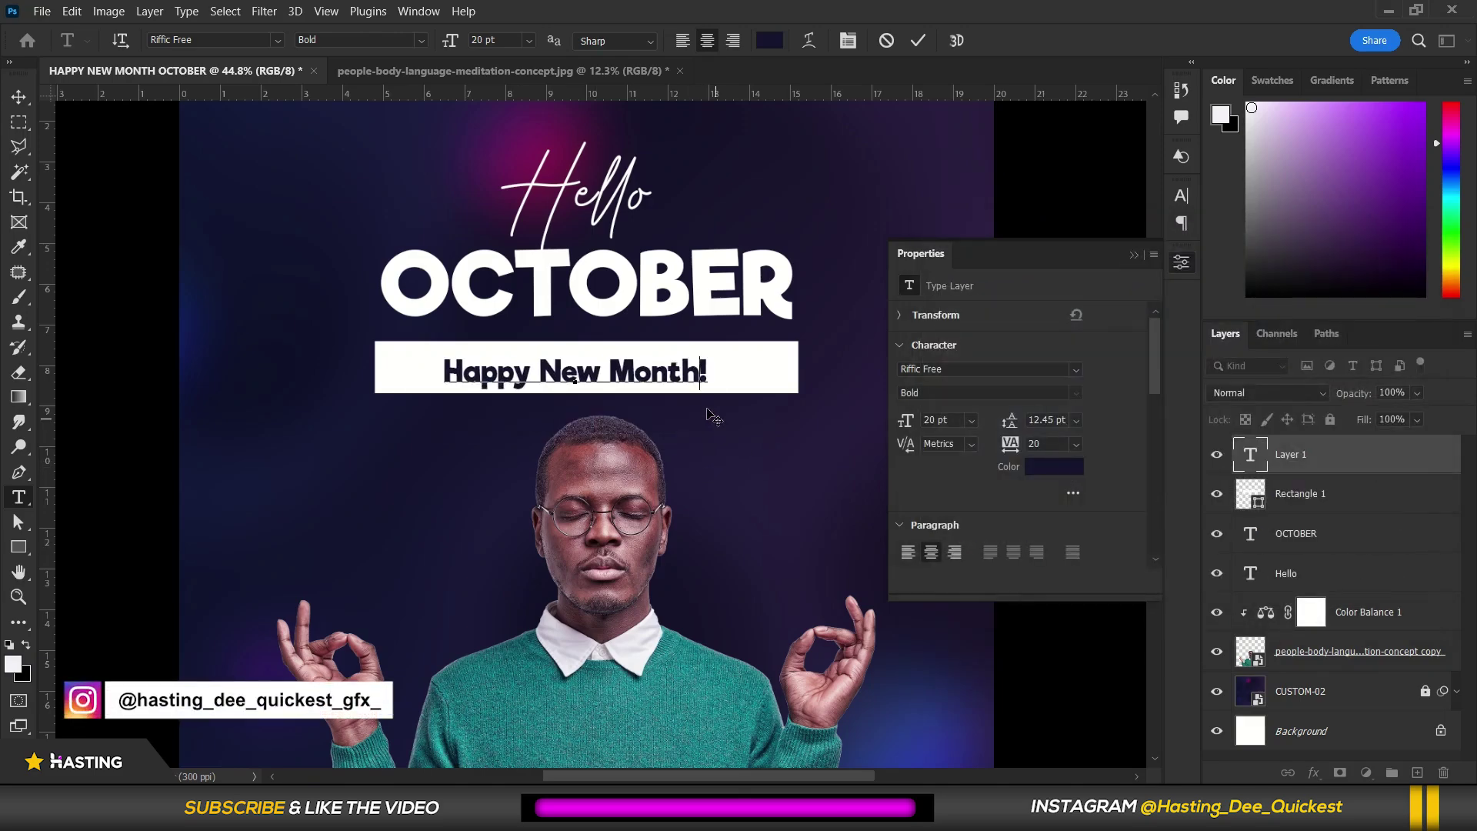
Change the font of the "Happy New Month!" text to Dee Quickest Sans
double_click(691, 372)
key("ctrl+a")
left_click(976, 373)
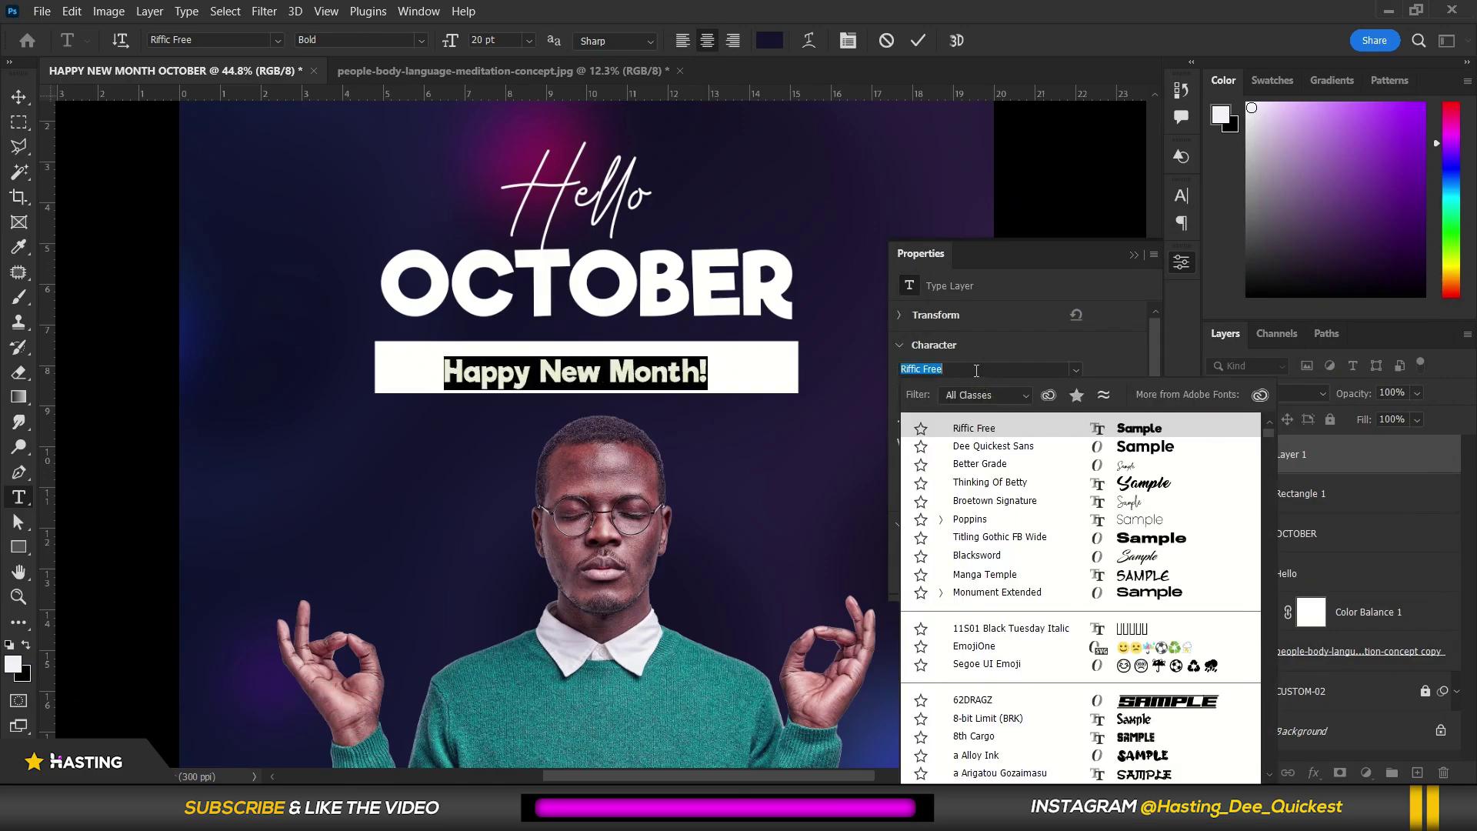
left_click(1003, 446)
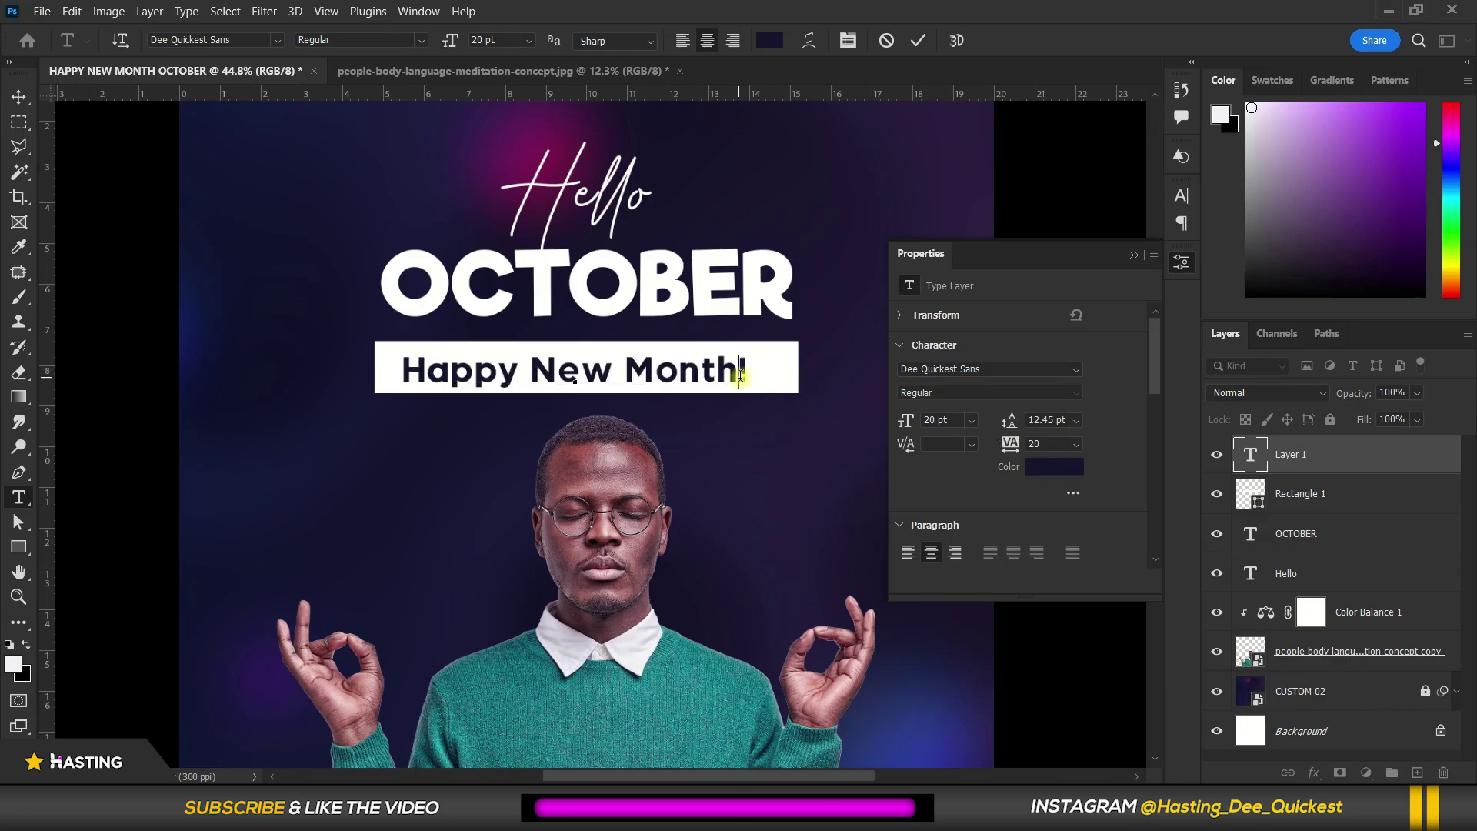
Set the tracking of the "Happy New Month!" text to -20, centre it on the white rectangle and commit it
double_click(1058, 443)
type("0")
key("Return")
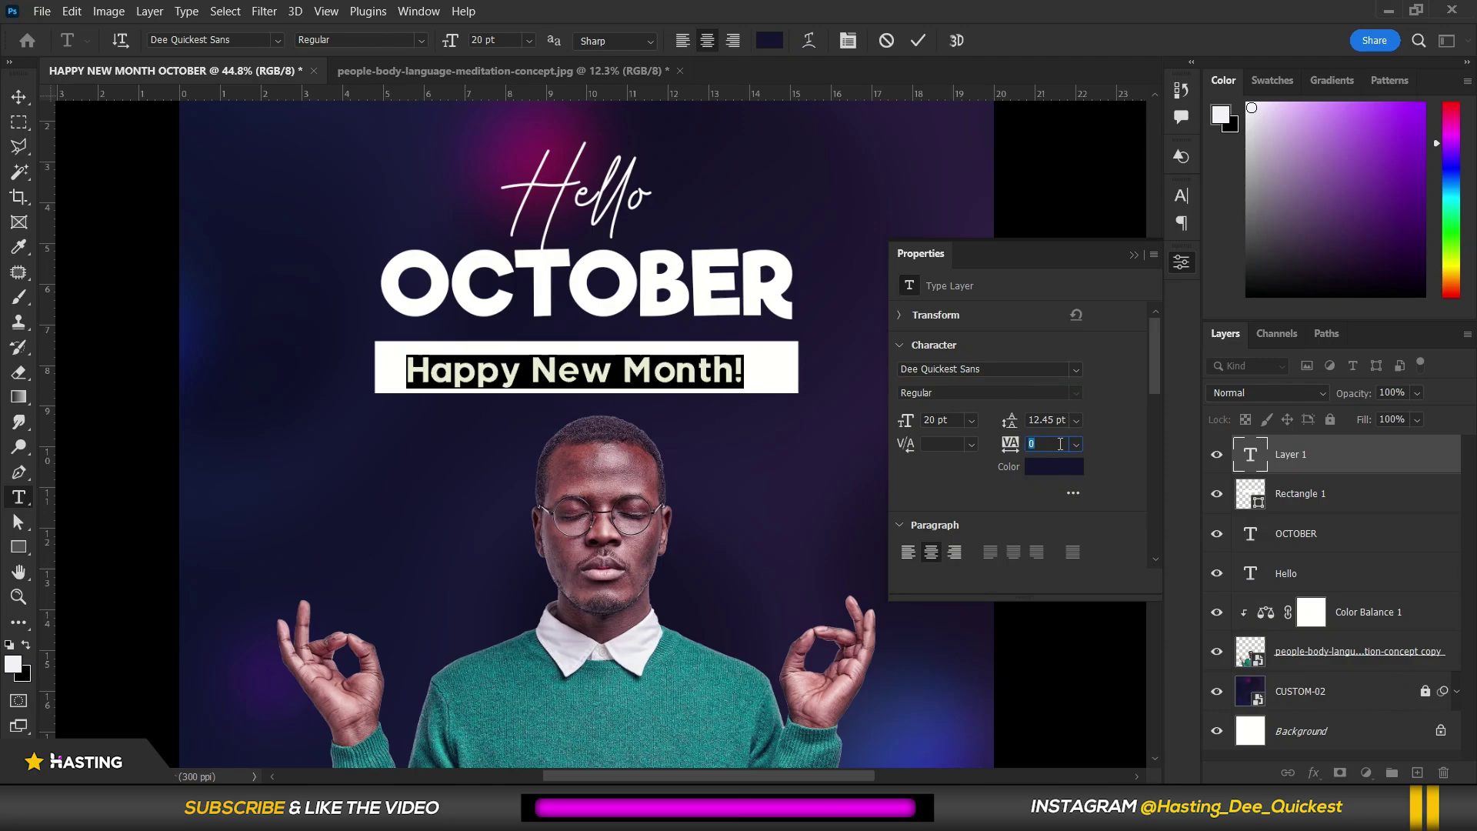
type("-20")
key("Return")
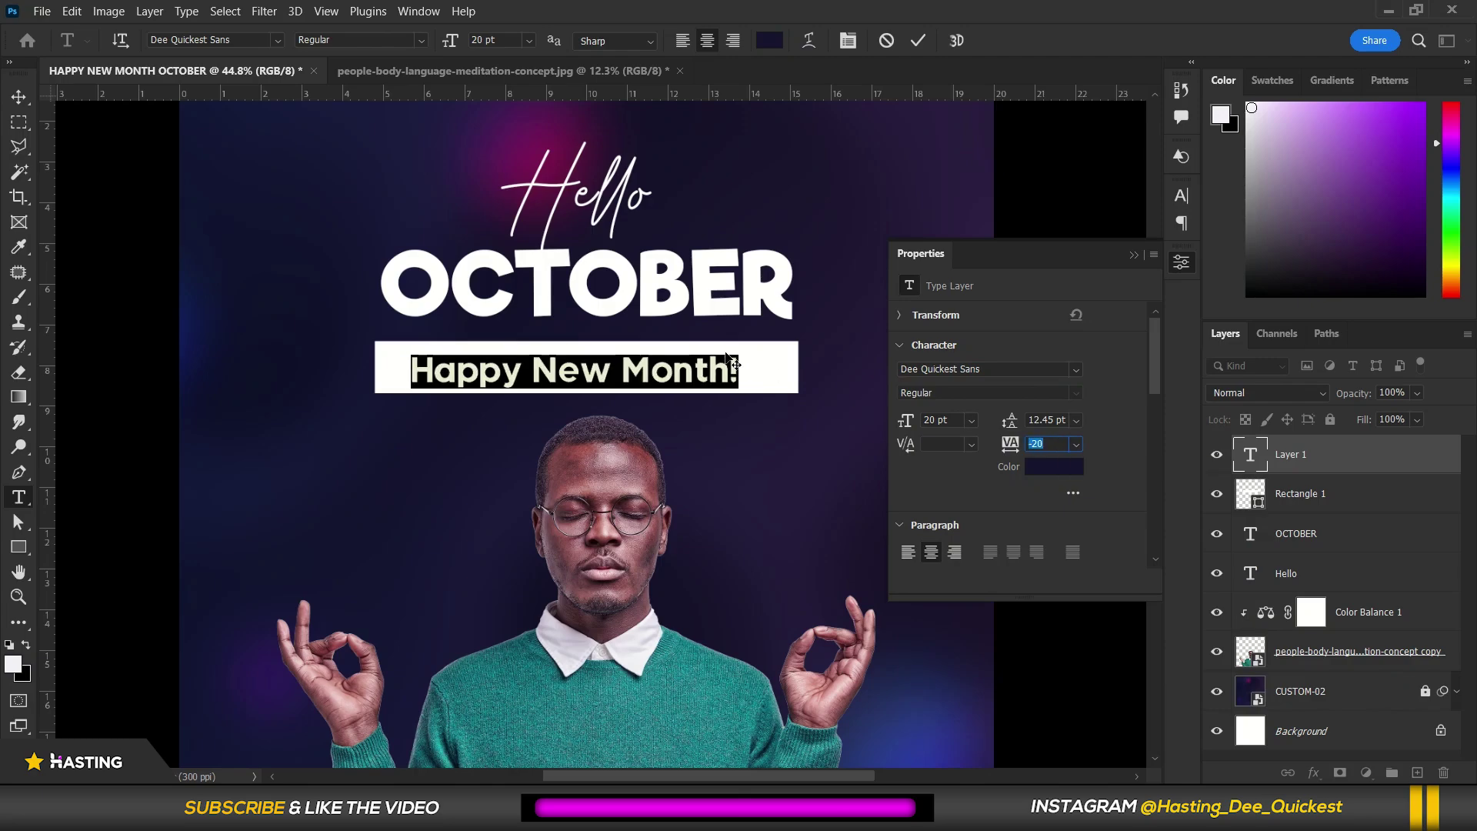
left_click(734, 374)
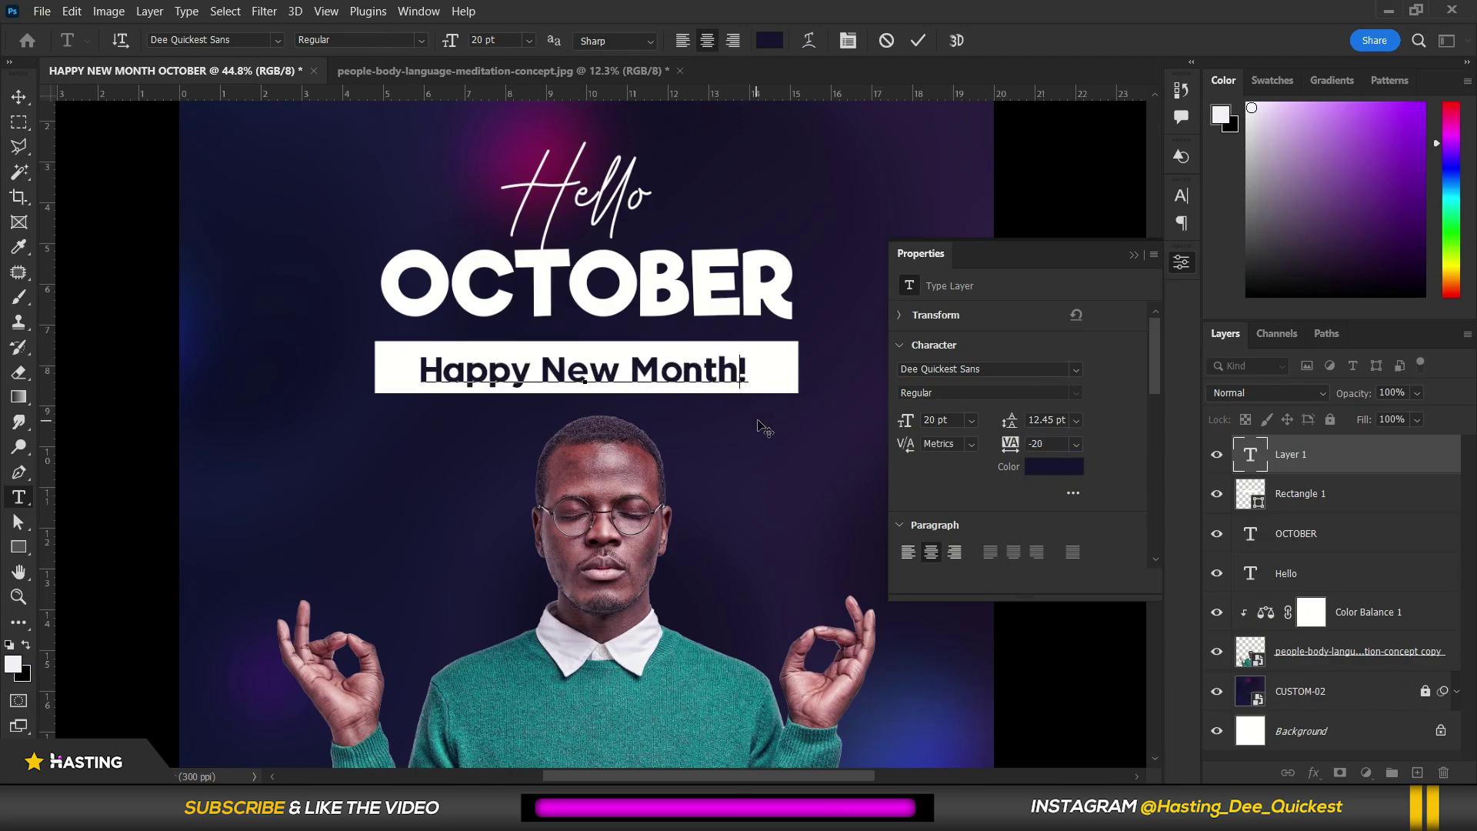
left_click(18, 98)
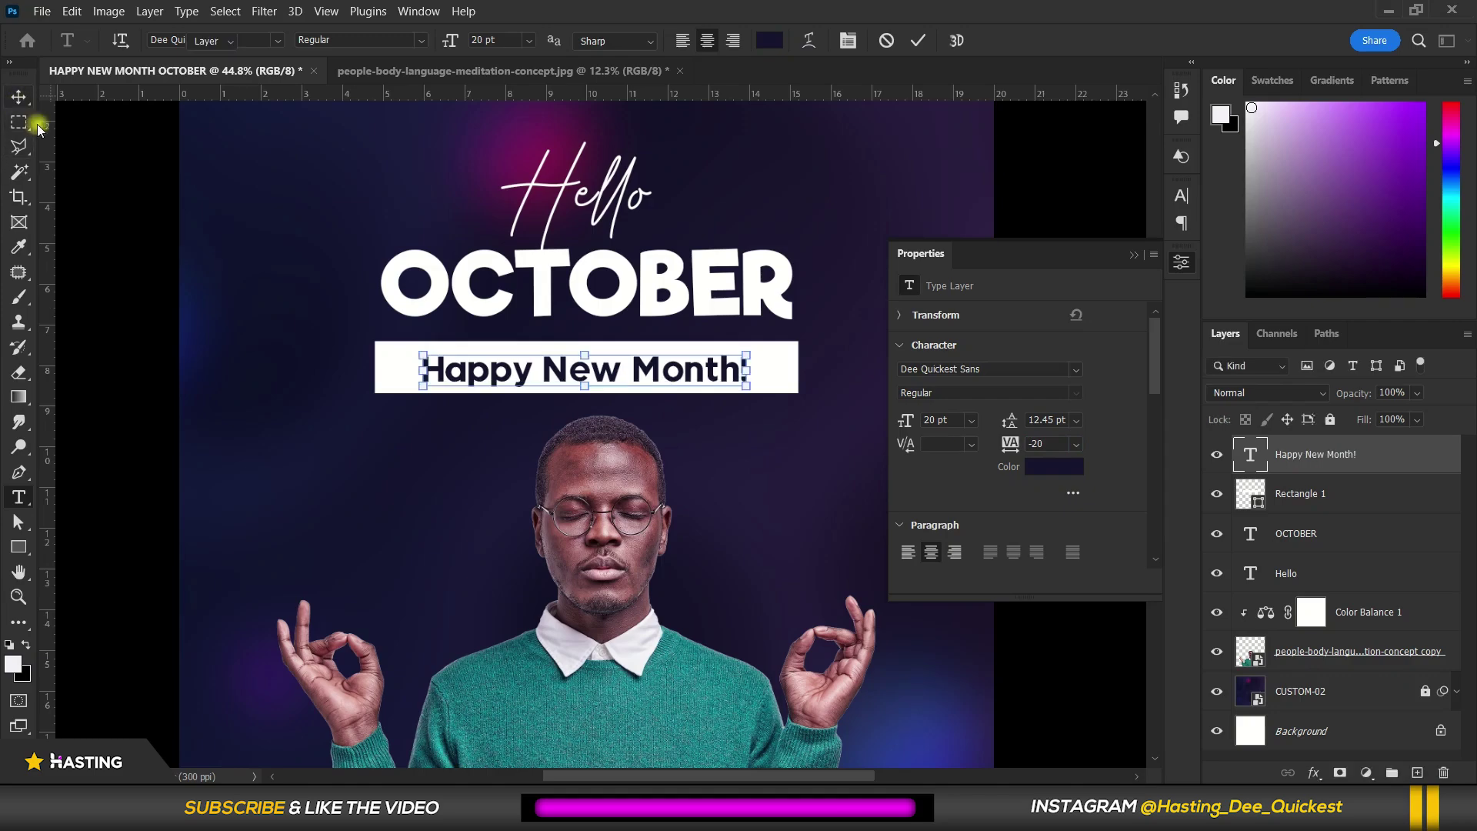
Narrow the white rectangle behind "Happy New Month!" from both ends to about 9.1 cm wide
left_click(390, 366)
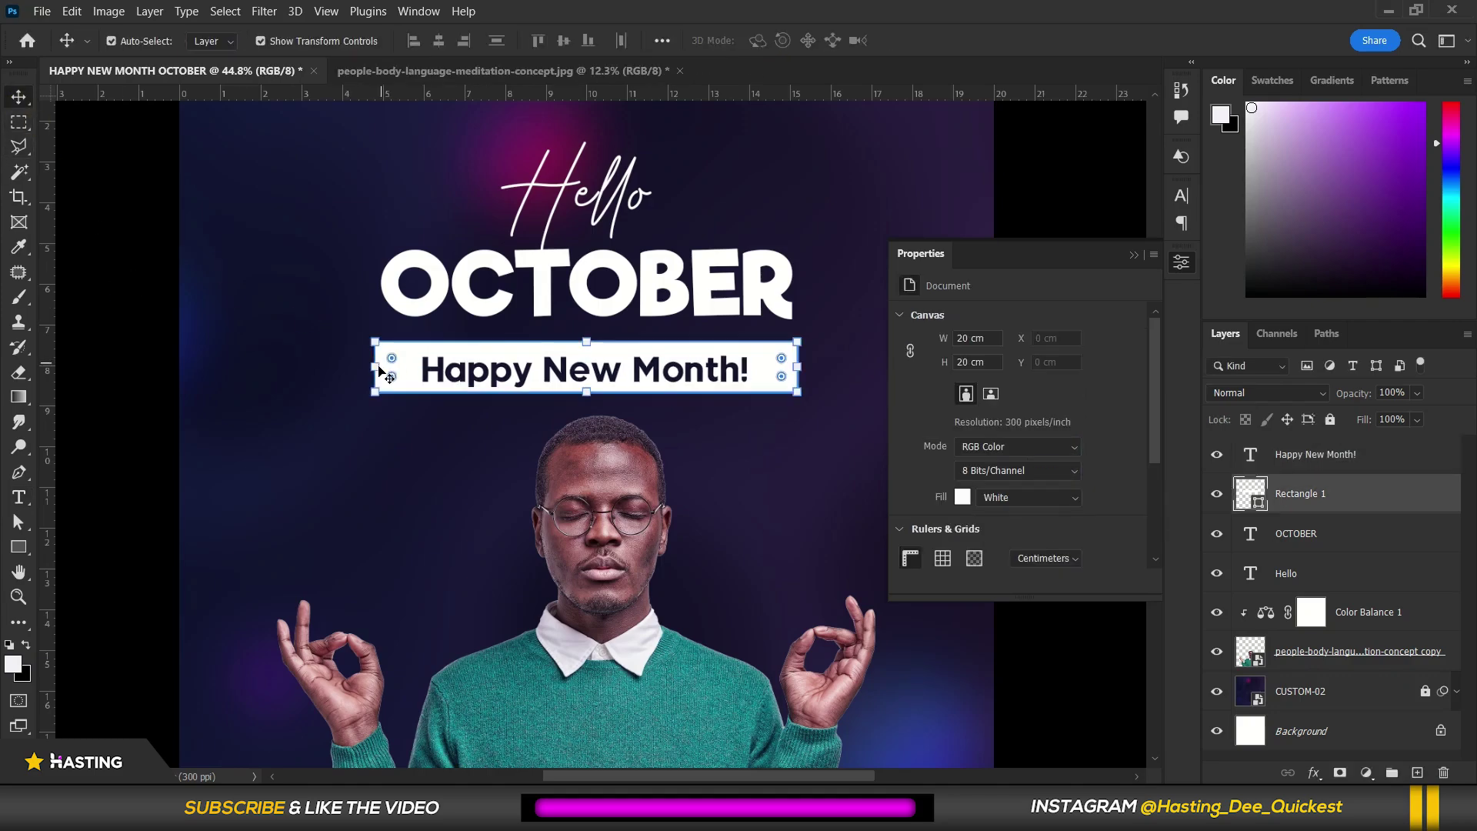
left_click_drag(385, 370, 404, 364)
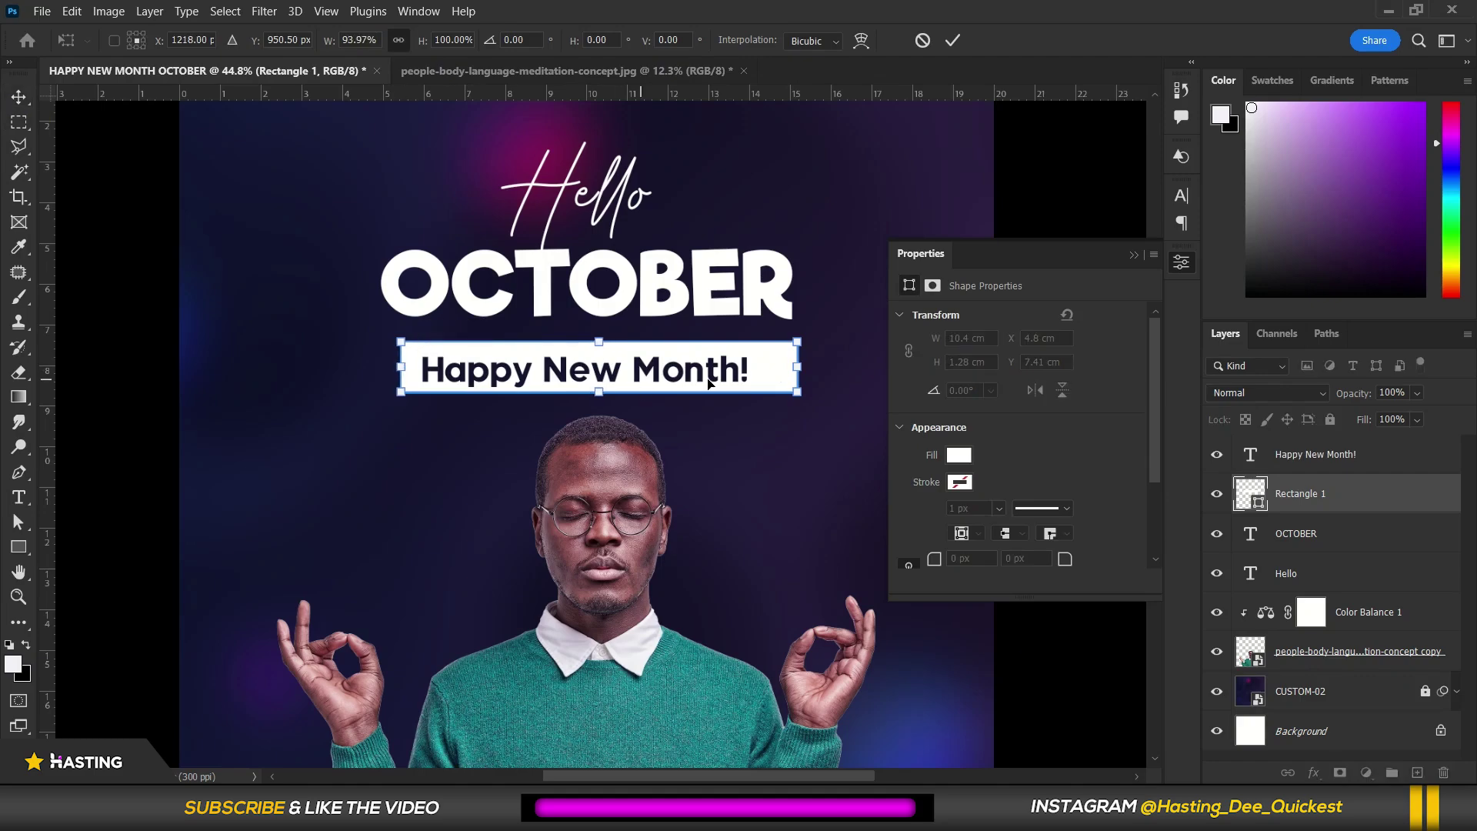
left_click_drag(798, 366, 771, 372)
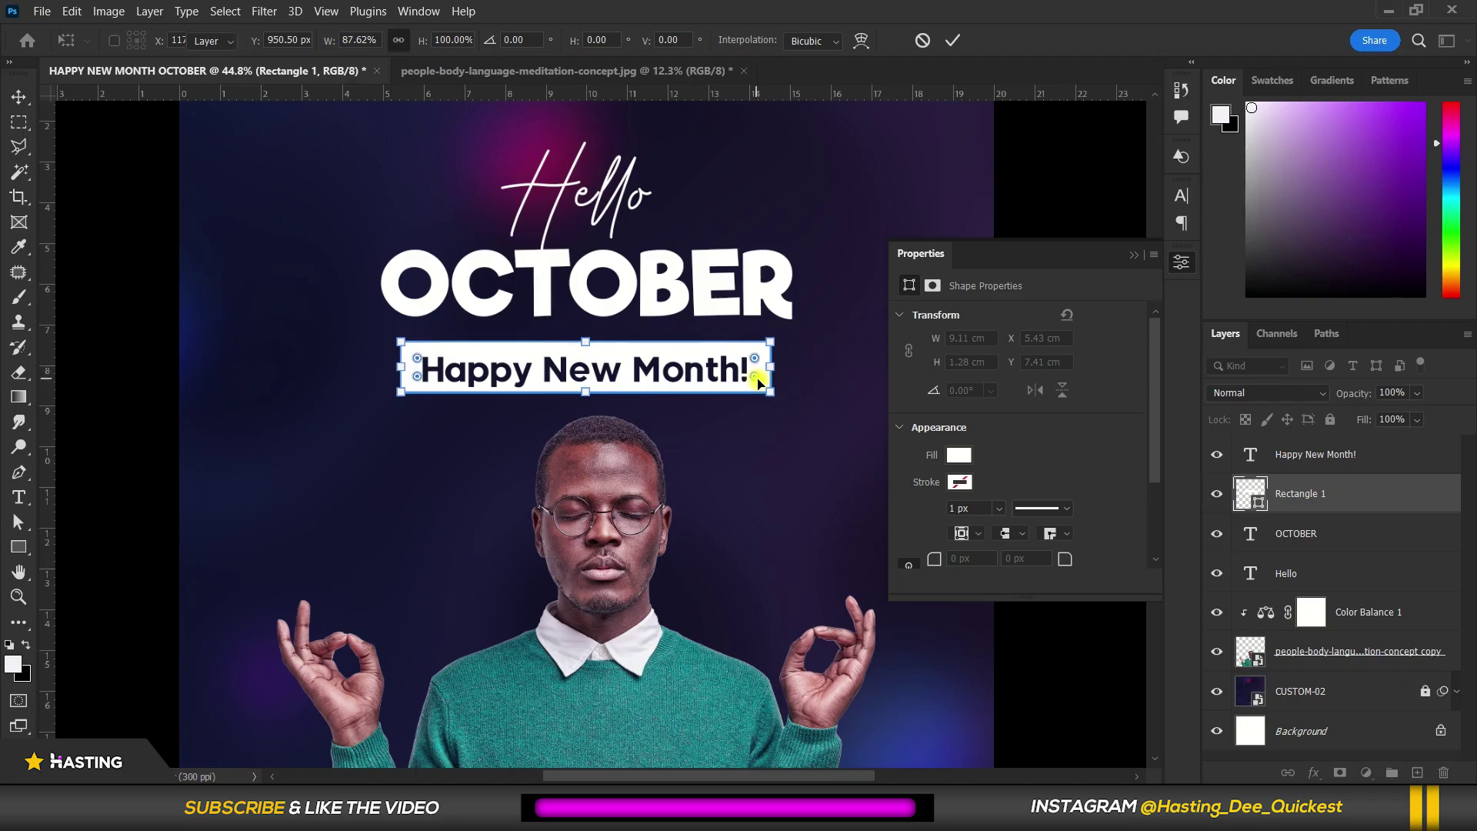
key("Return")
Align the centres of "Happy New Month!" and its rectangle both ways, and move them up beneath OCTOBER to about Y 7.15 cm
left_click(744, 371, "shift")
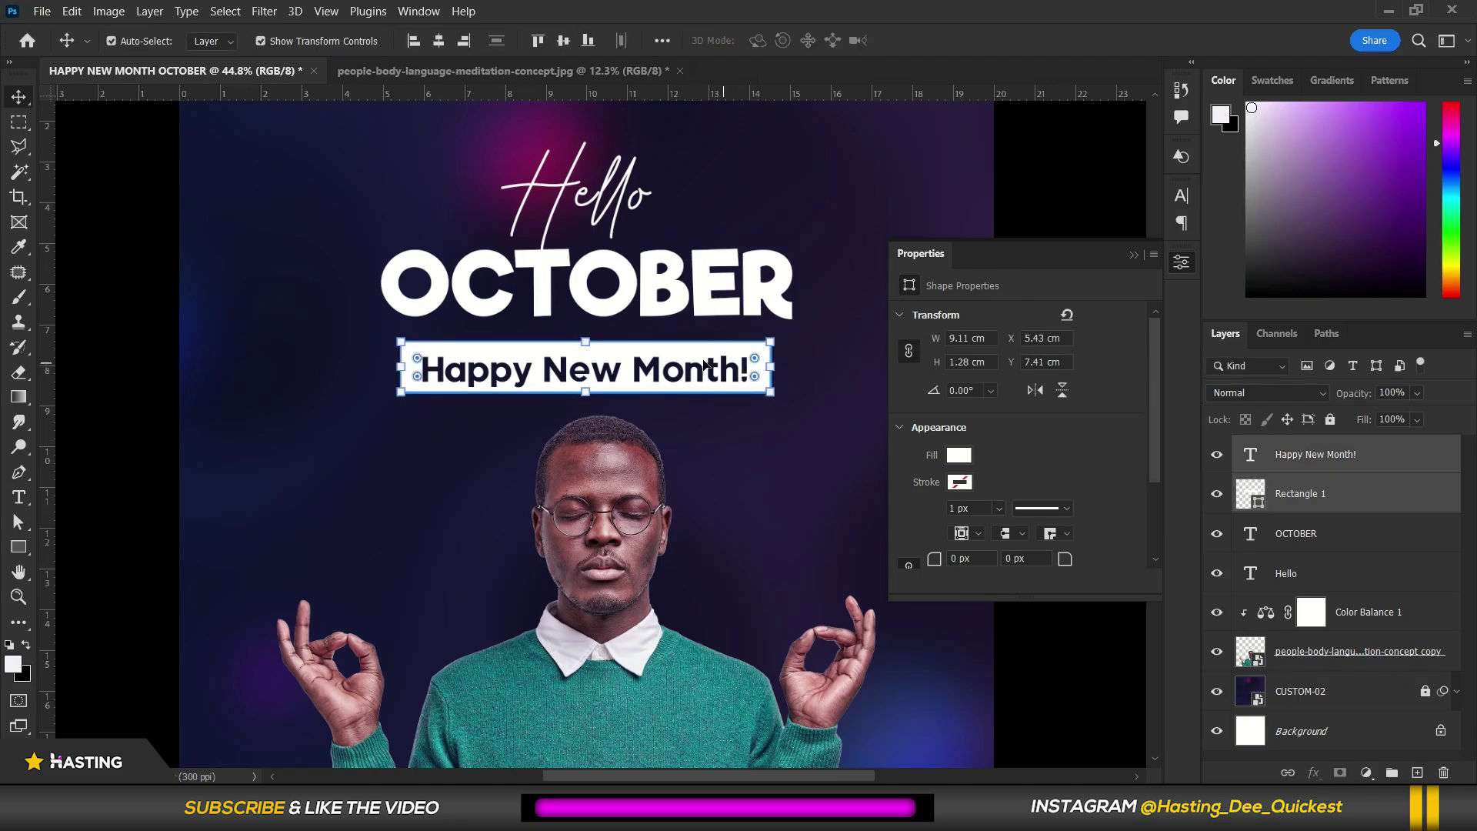
left_click(439, 41)
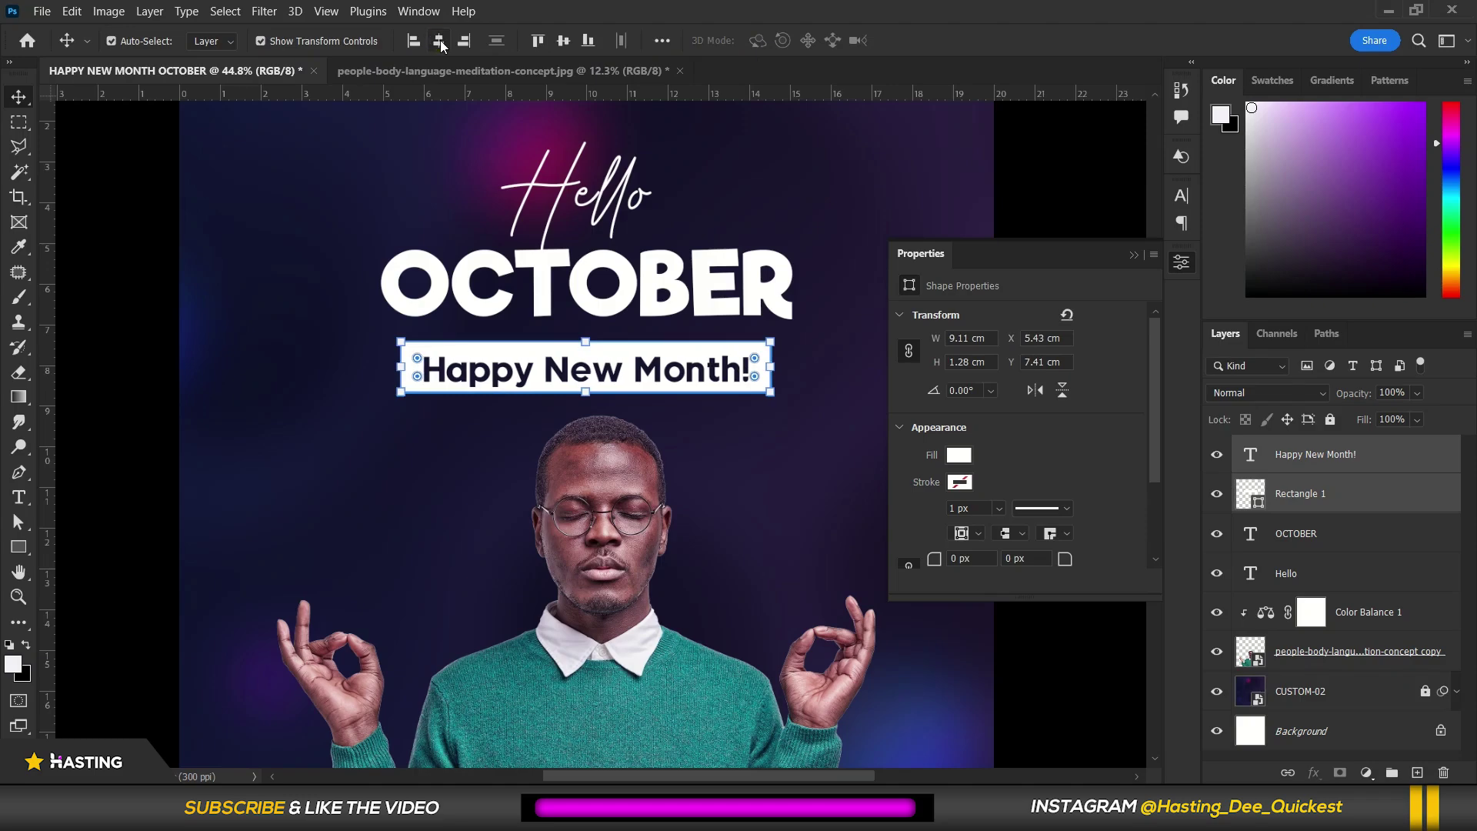
left_click(562, 41)
left_click_drag(686, 365, 687, 354)
scroll(588, 314, "down", 1)
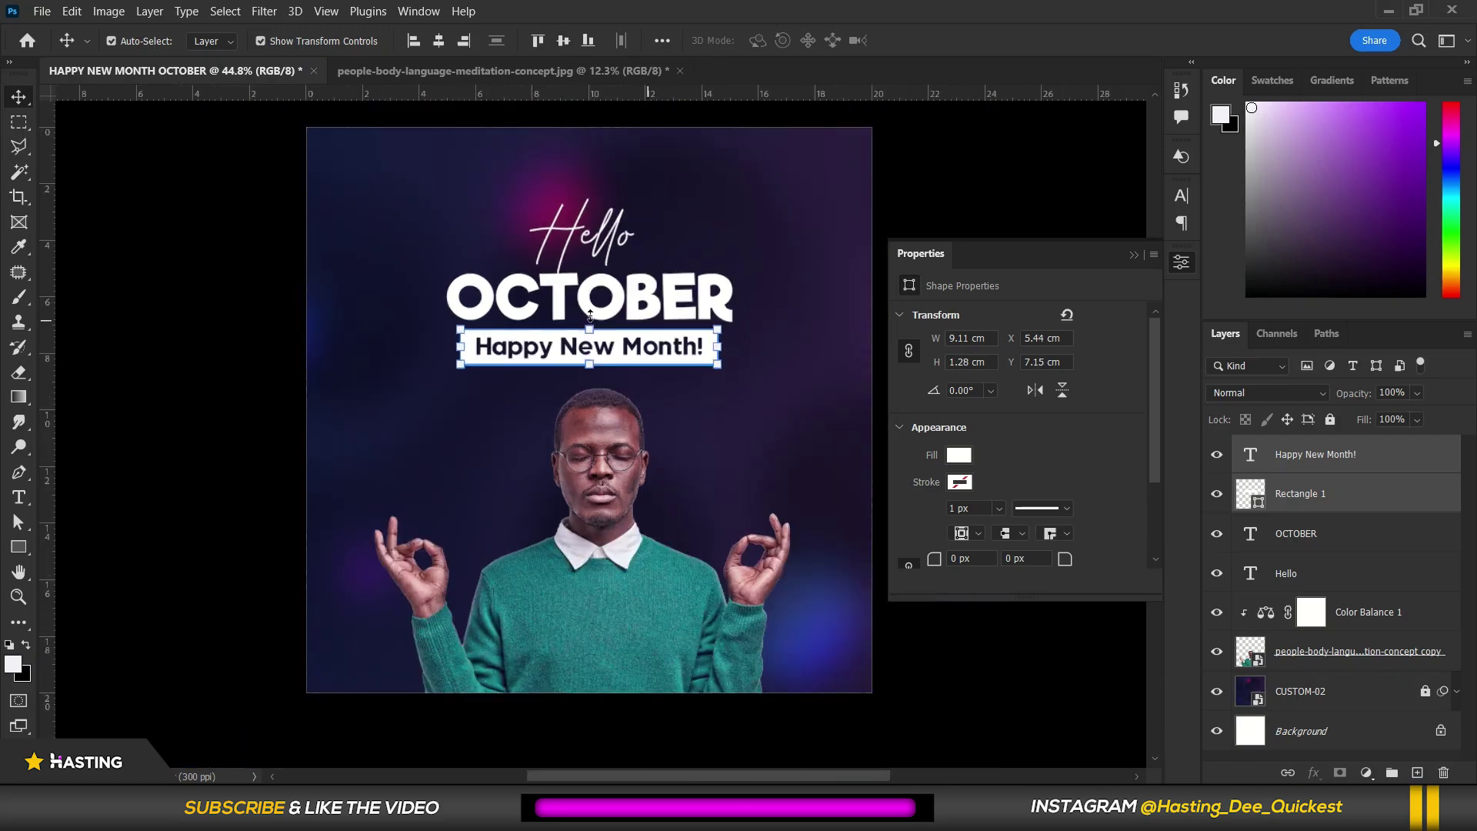
scroll(590, 313, "down", 1)
left_click(782, 241)
scroll(645, 278, "down", 1)
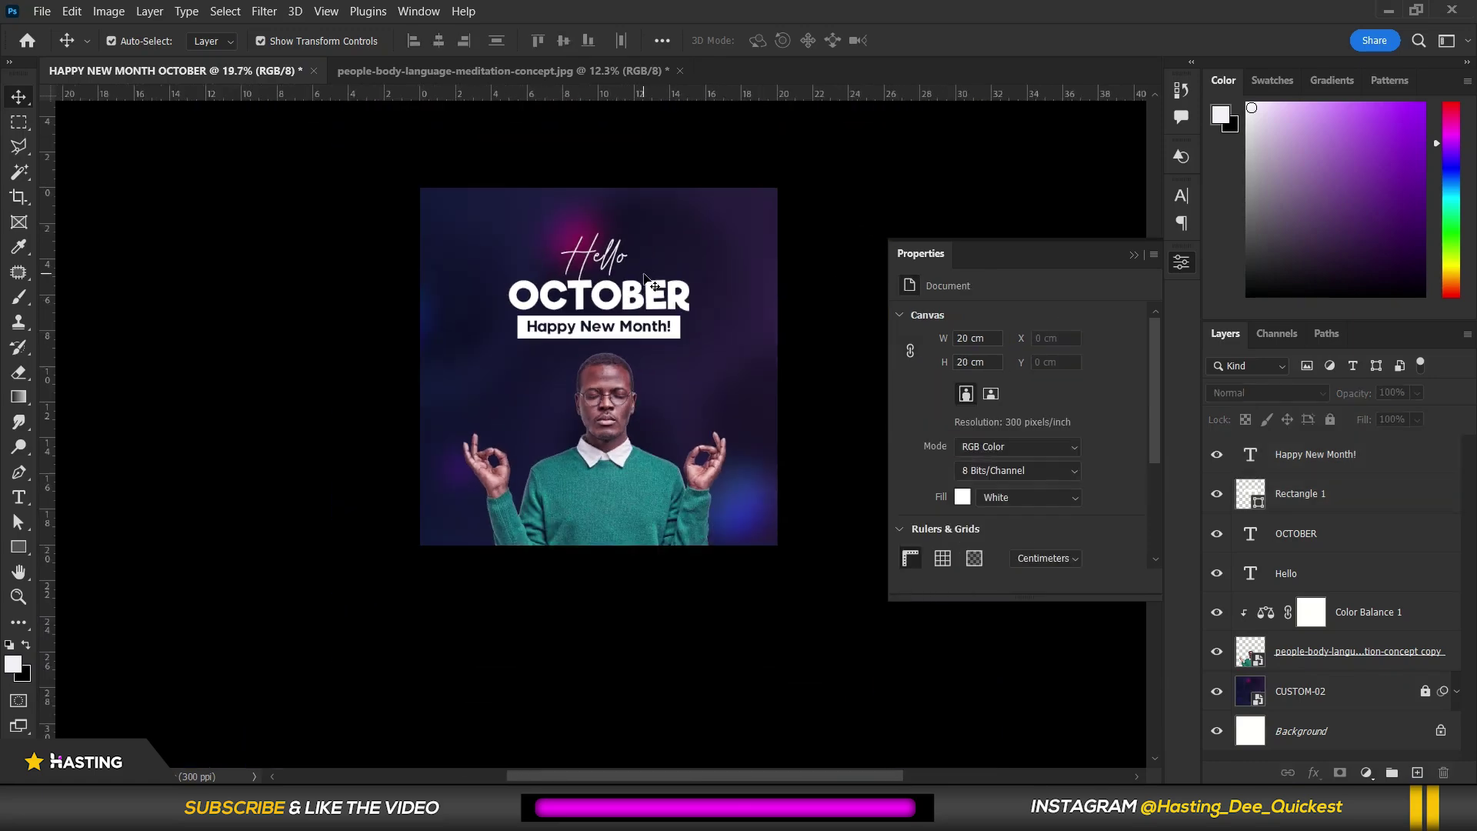
Move the man up to about Y 8.04 cm and bring his layer and Color Balance 1 above all the text layers
scroll(644, 278, "up", 1)
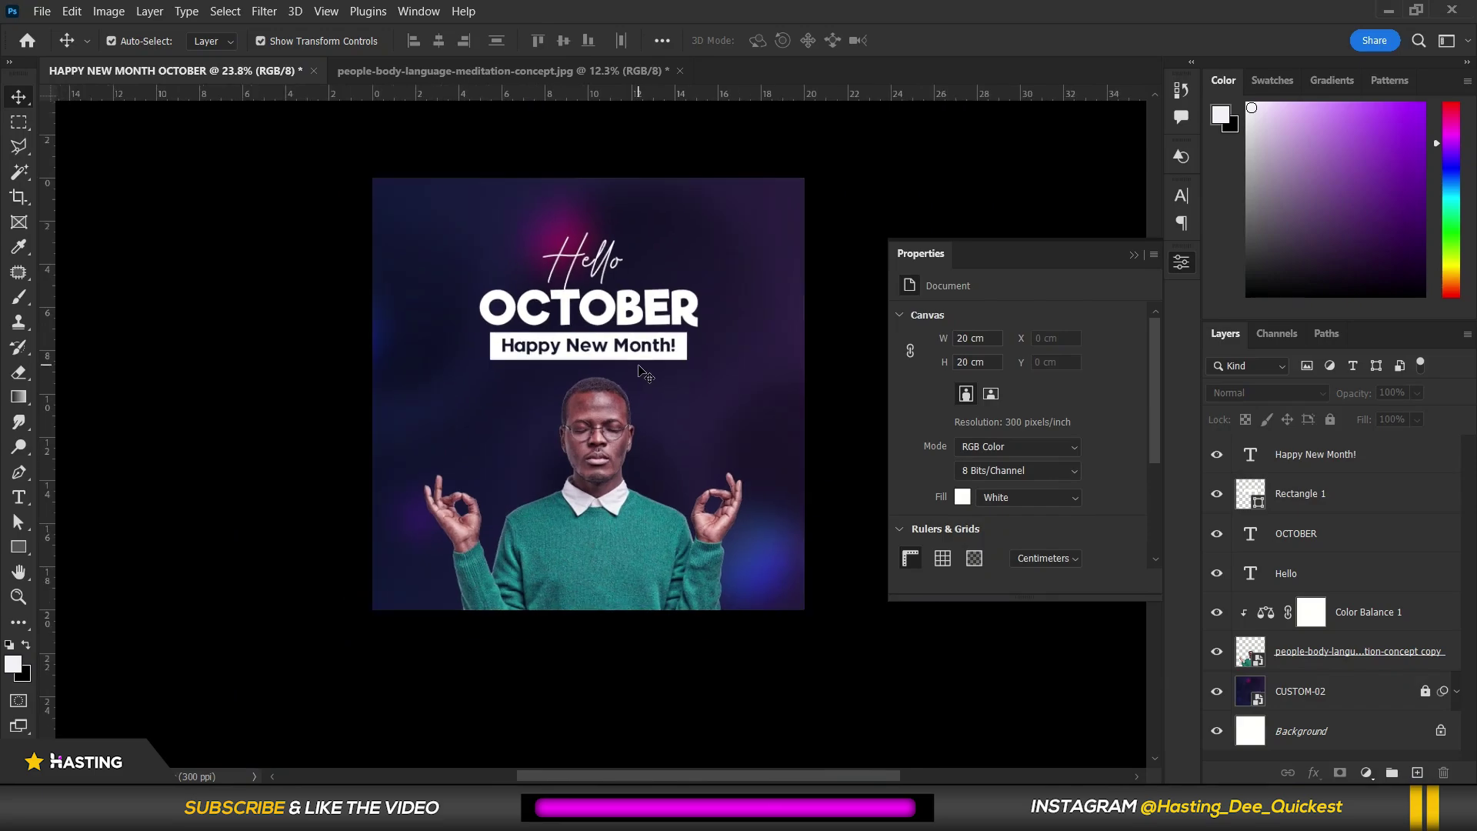
scroll(643, 368, "up", 1)
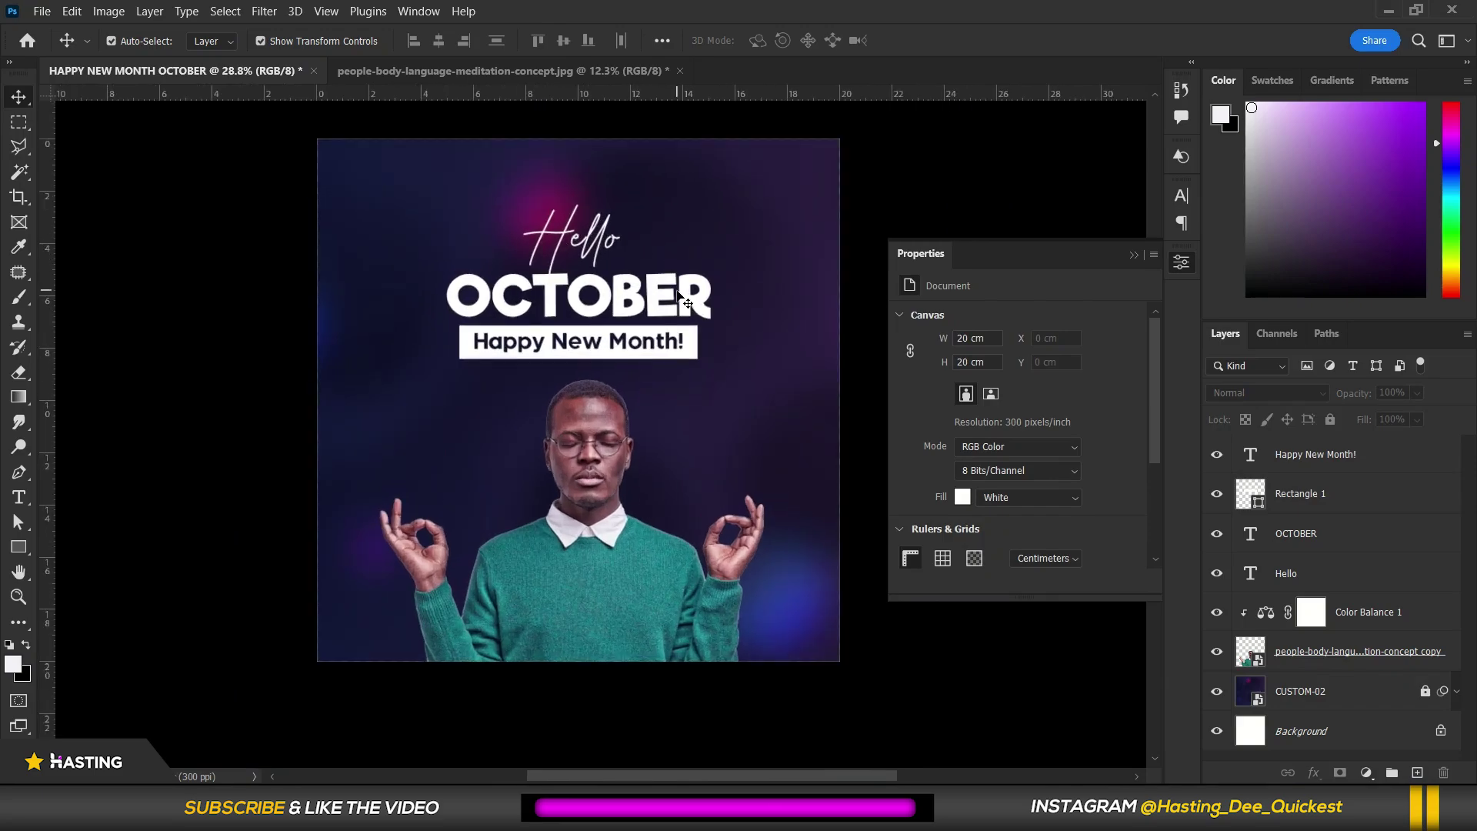
left_click_drag(609, 433, 601, 404)
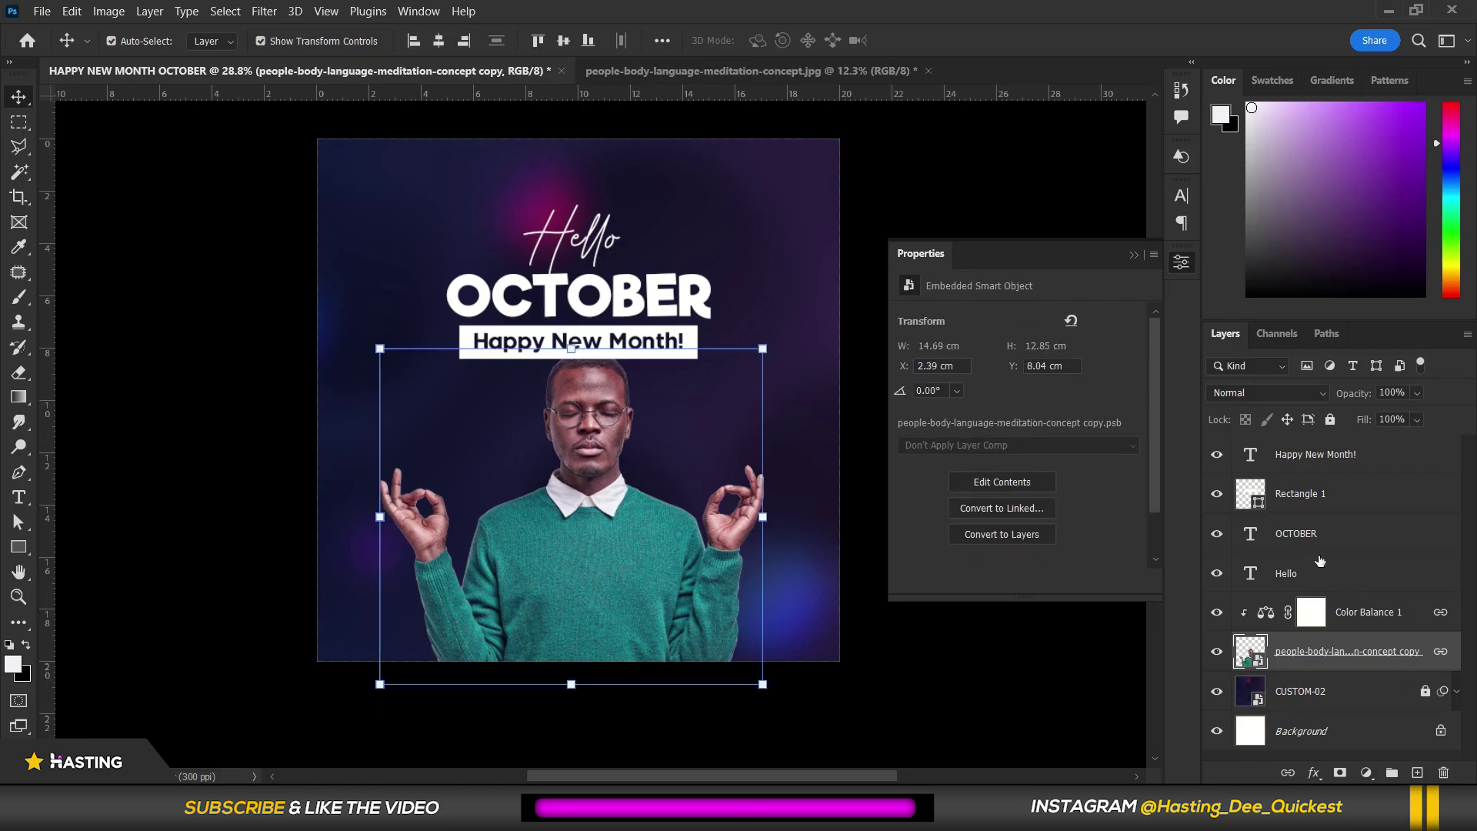
left_click(1360, 614)
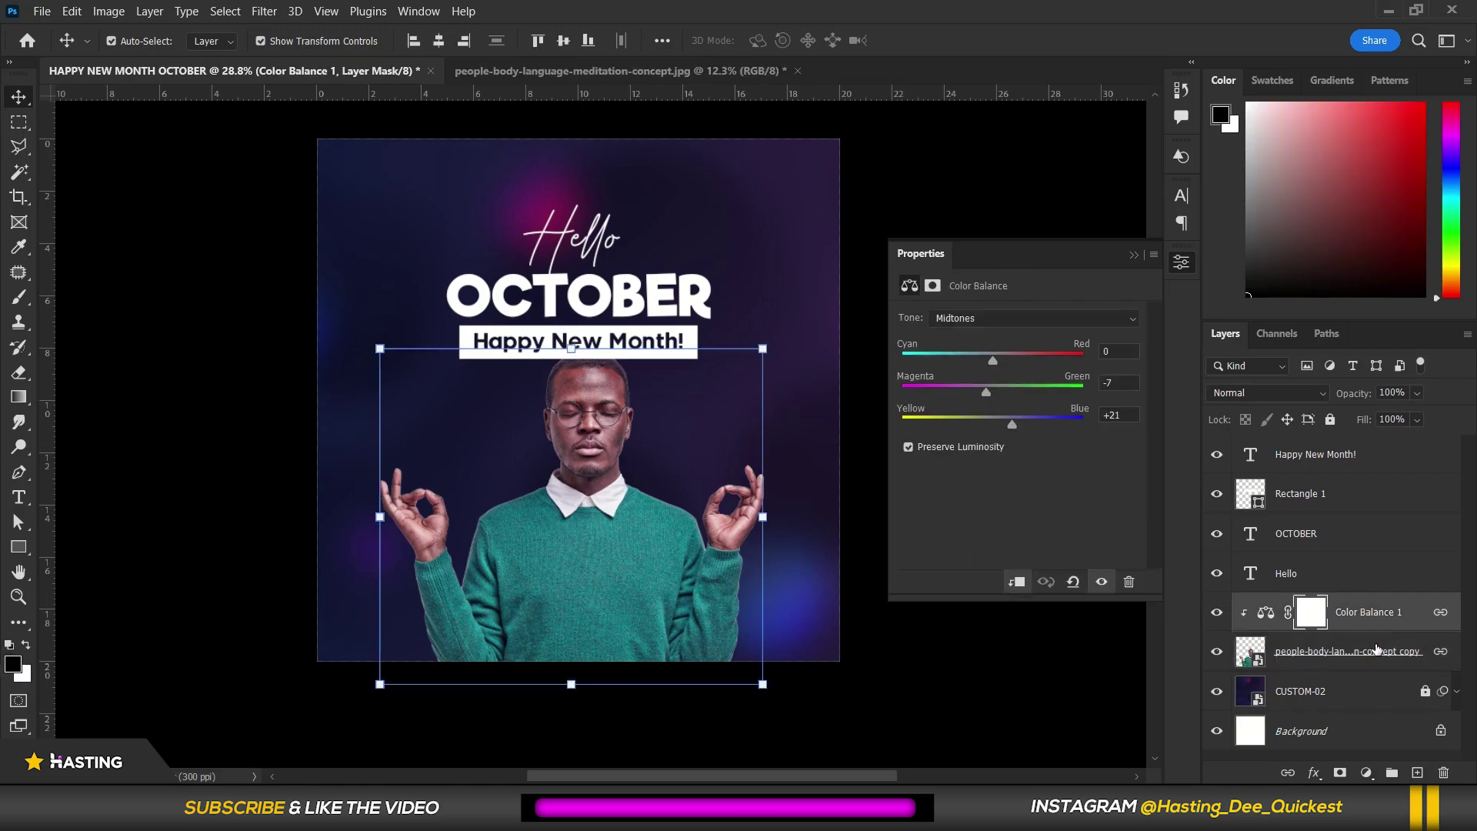
left_click(1378, 650, "shift")
left_click_drag(1379, 615, 1353, 439)
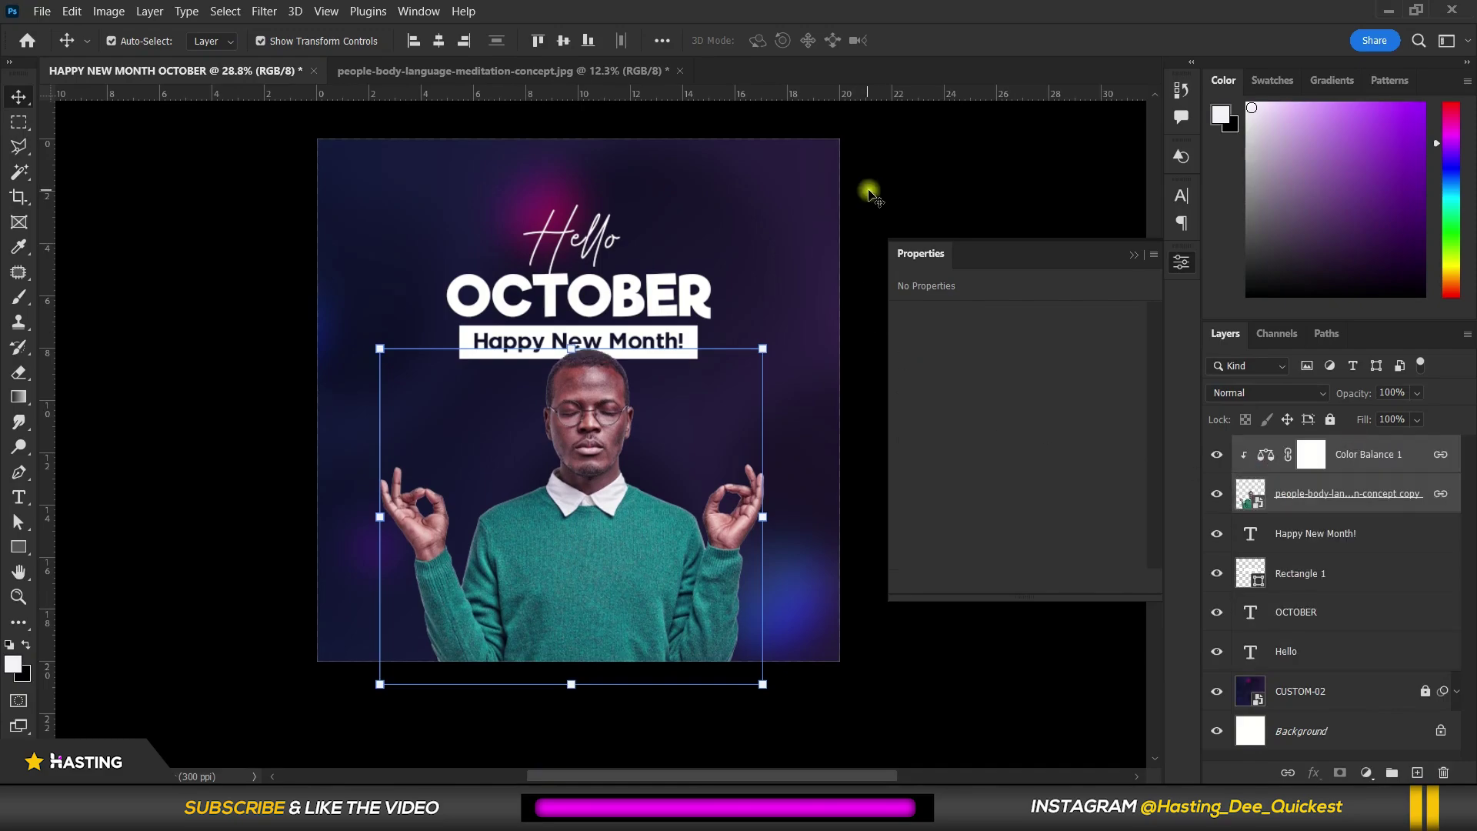
left_click(866, 188)
Place image 5 from the READY MADE STUFFS folder into the flyer at its original size as the logo and social-media header
scroll(629, 228, "down", 1)
scroll(630, 228, "up", 2)
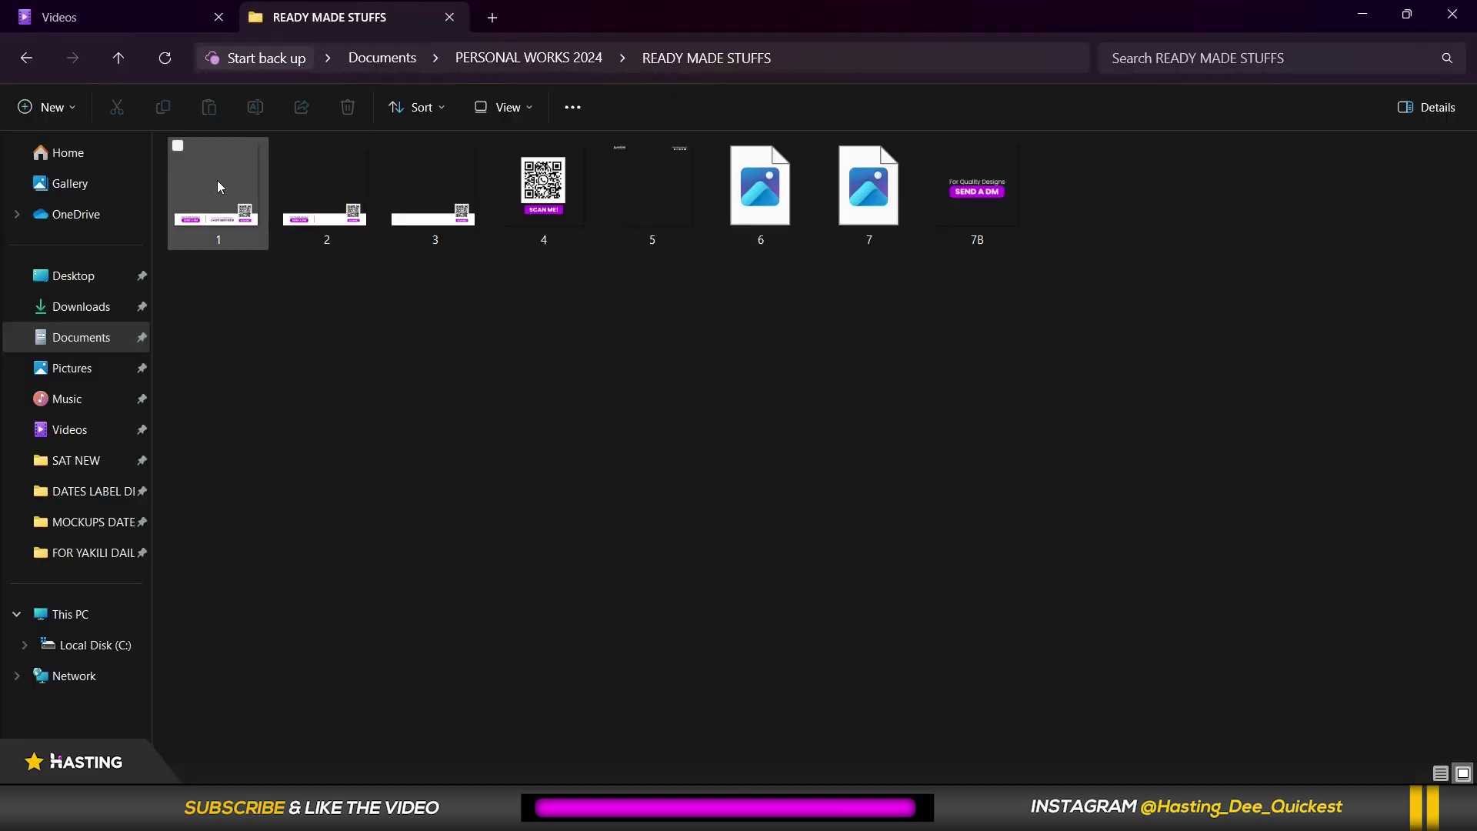
left_click(646, 239)
left_click_drag(652, 192, 509, 323)
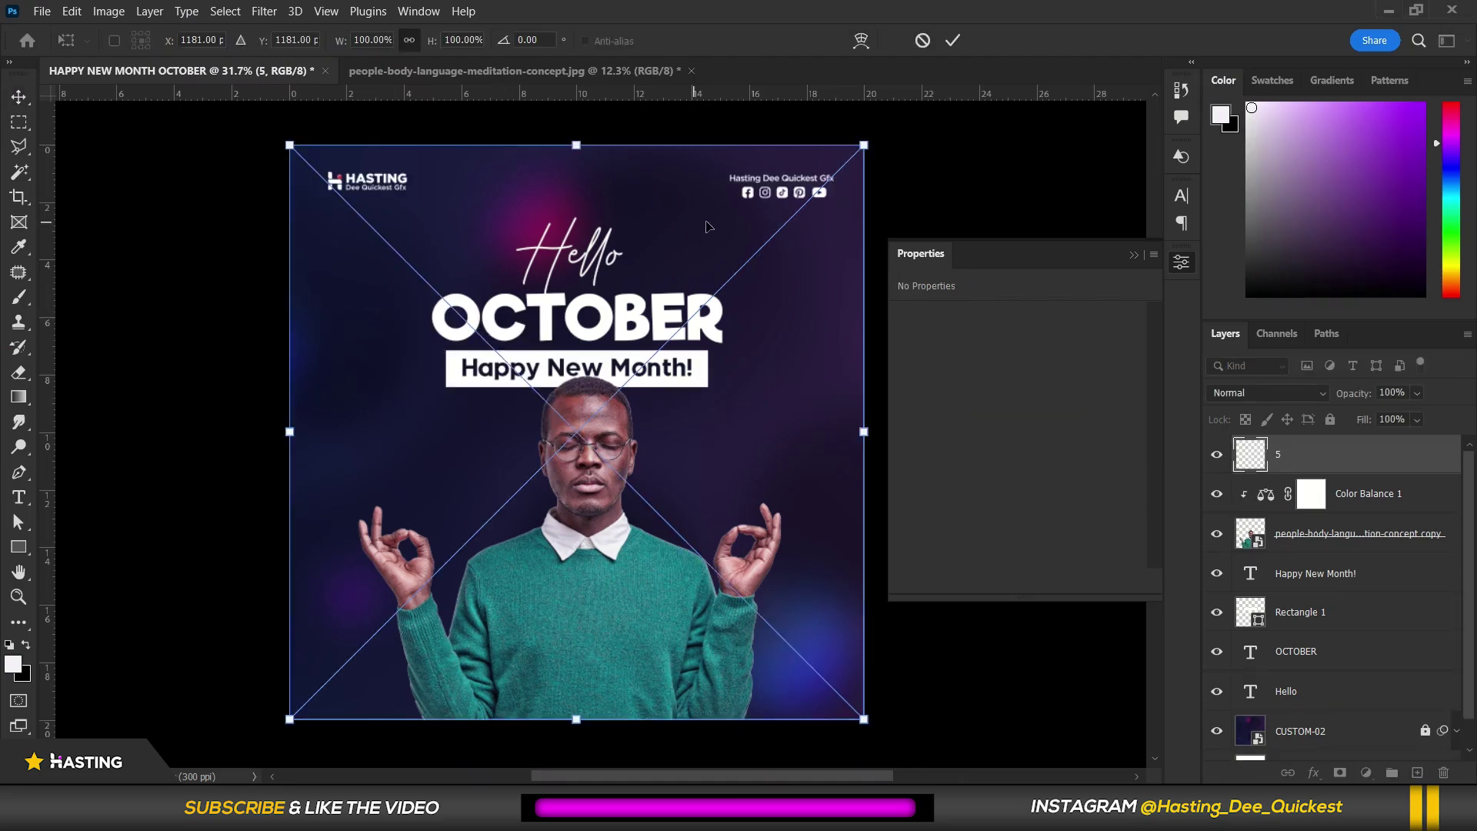
key("Return")
left_click(958, 268)
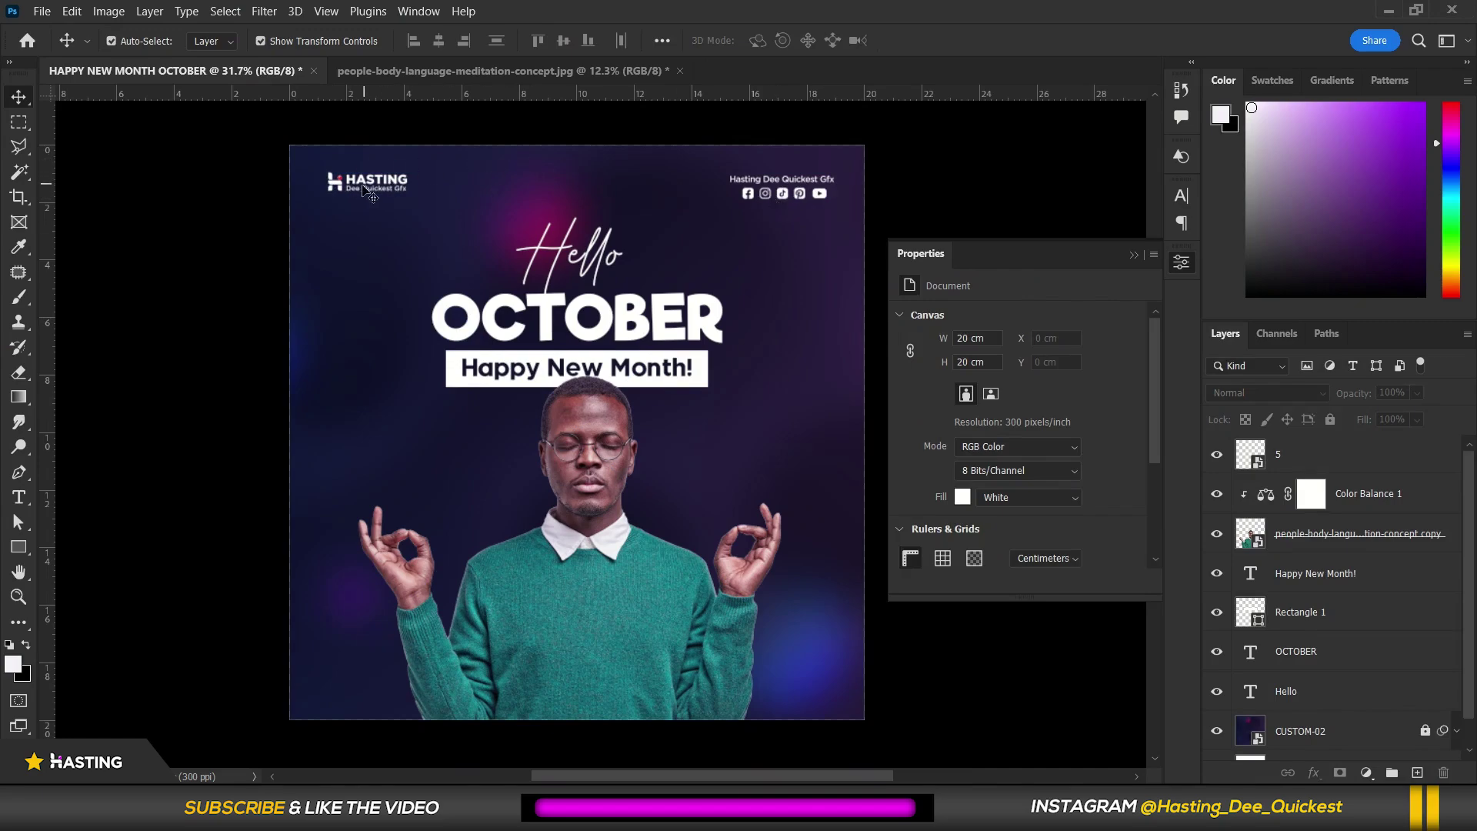
Move the logo and social-media header down slightly to about Y 1.18 cm
scroll(461, 192, "down", 1)
scroll(546, 189, "up", 2)
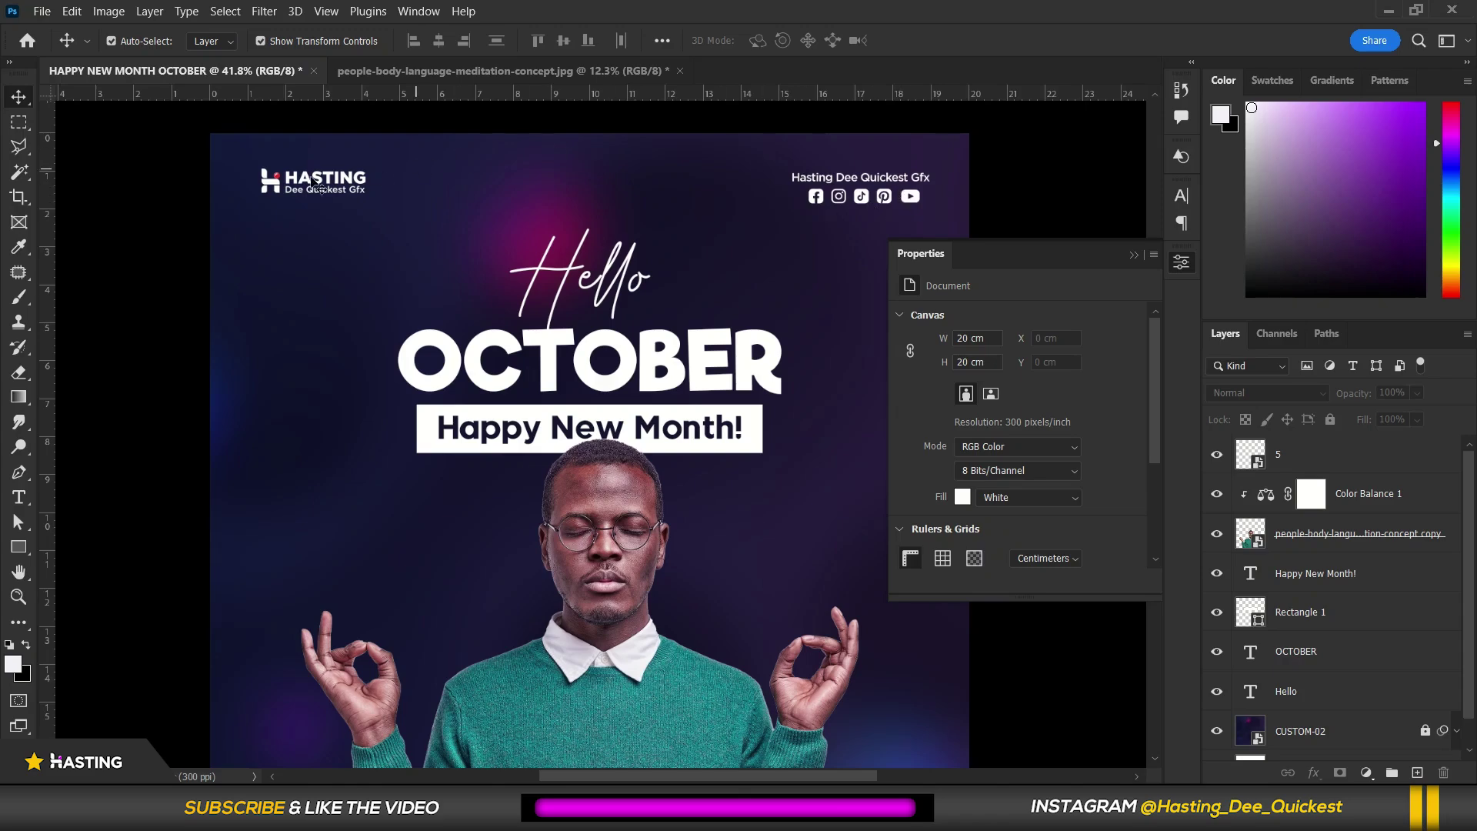
scroll(317, 183, "up", 1)
scroll(319, 183, "down", 3)
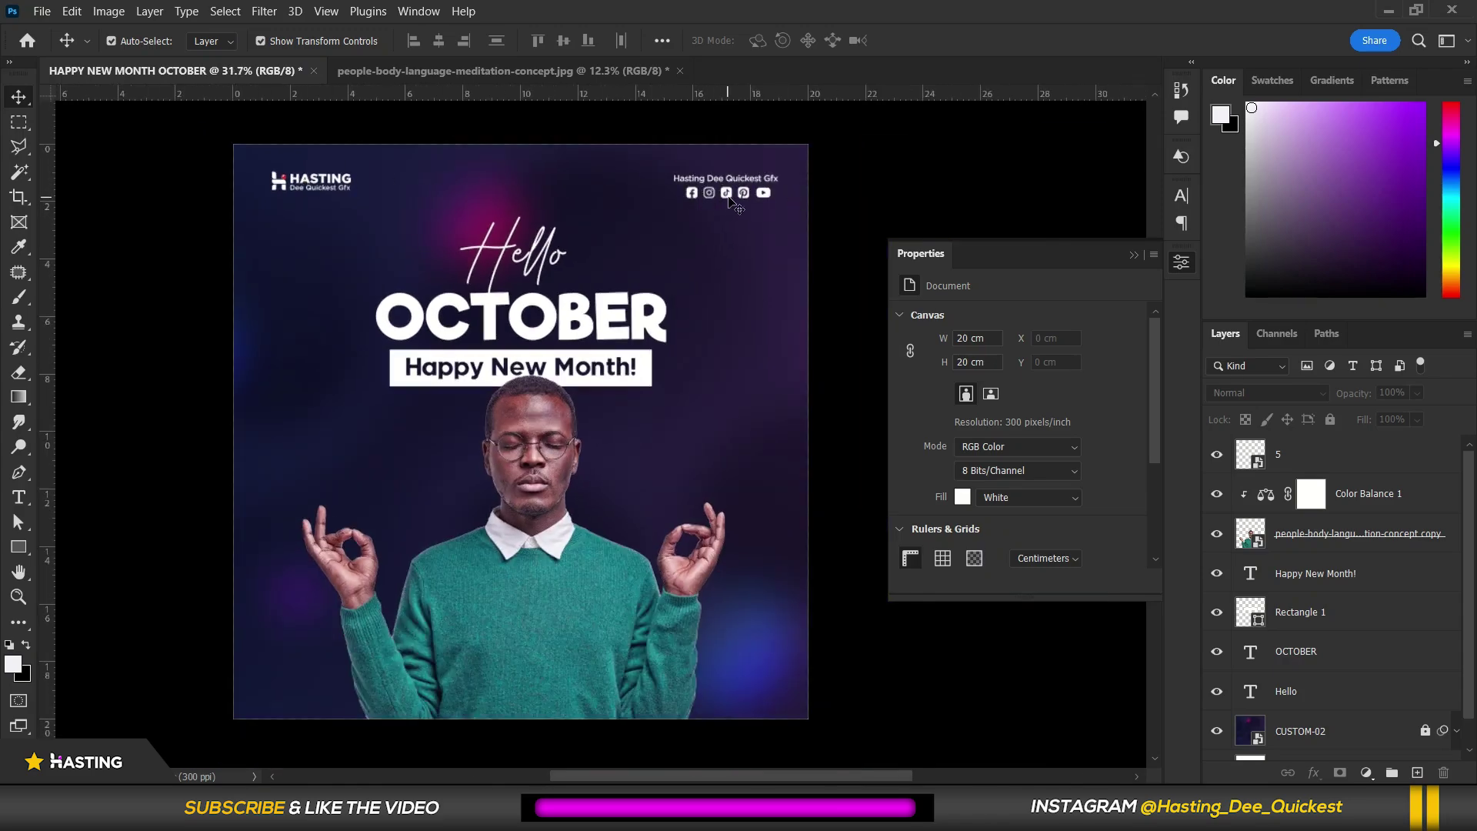
scroll(711, 204, "up", 1)
scroll(711, 204, "down", 2)
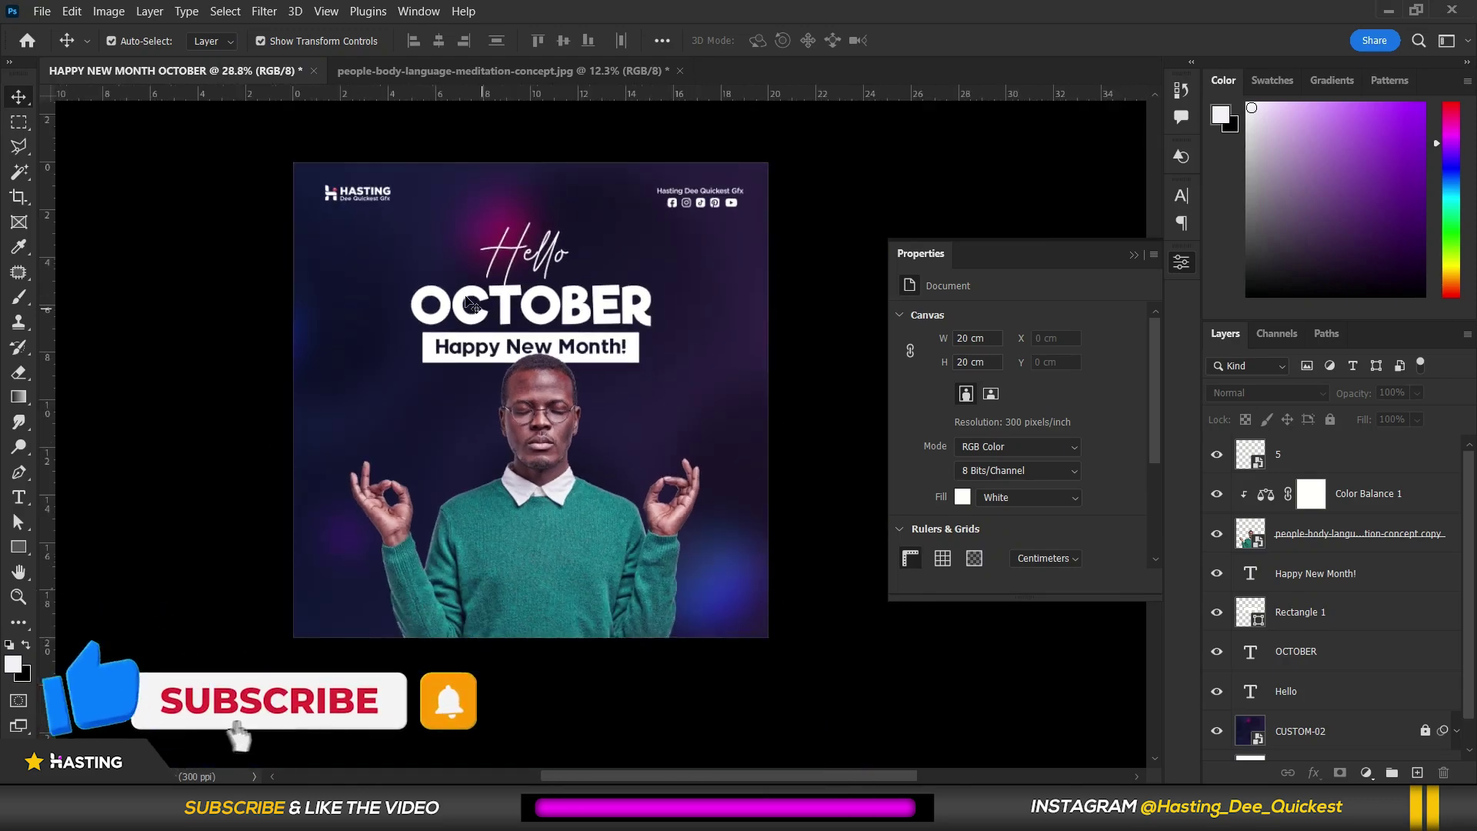
scroll(459, 300, "up", 1)
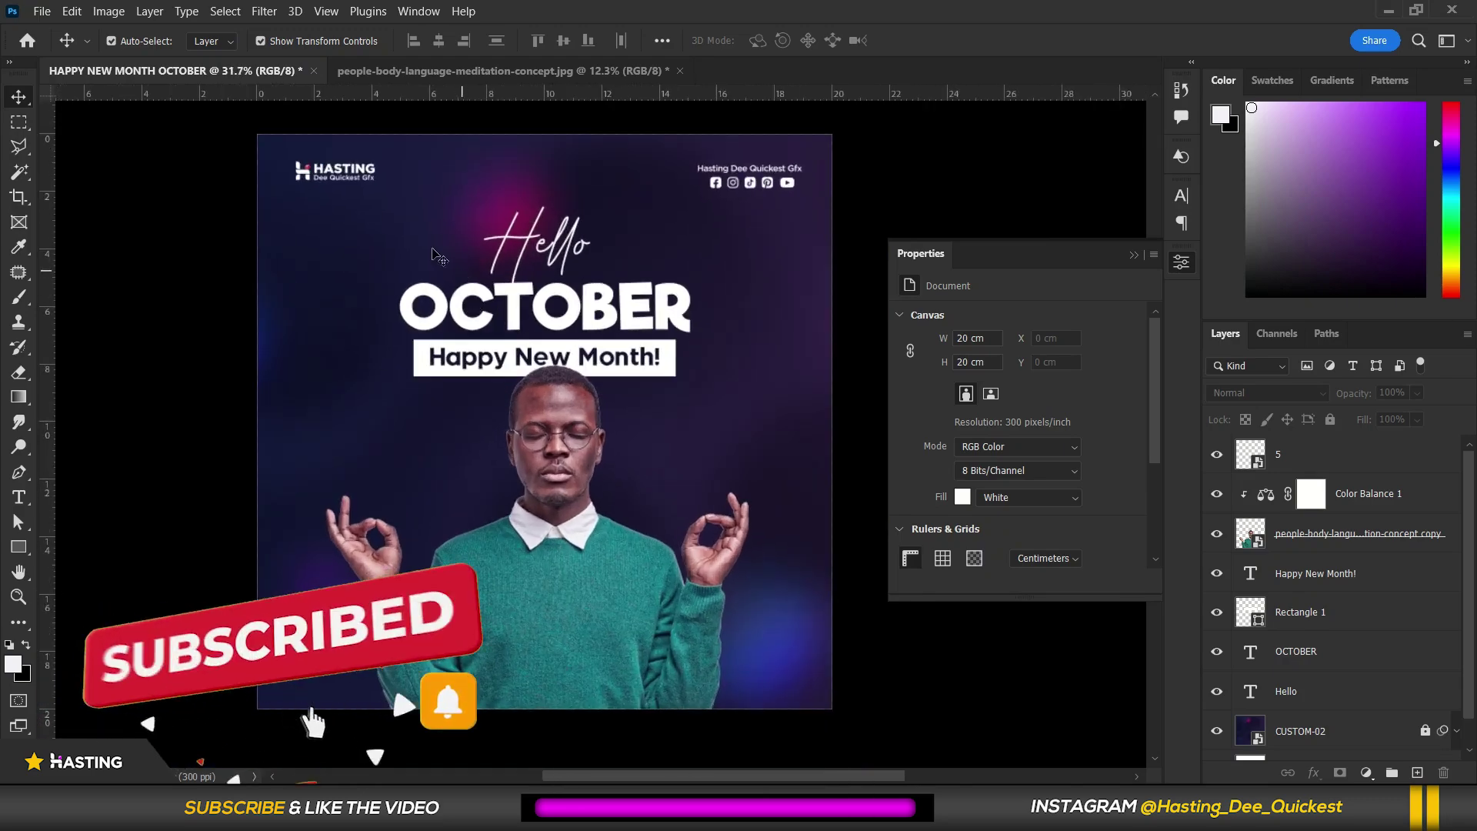
left_click(365, 172)
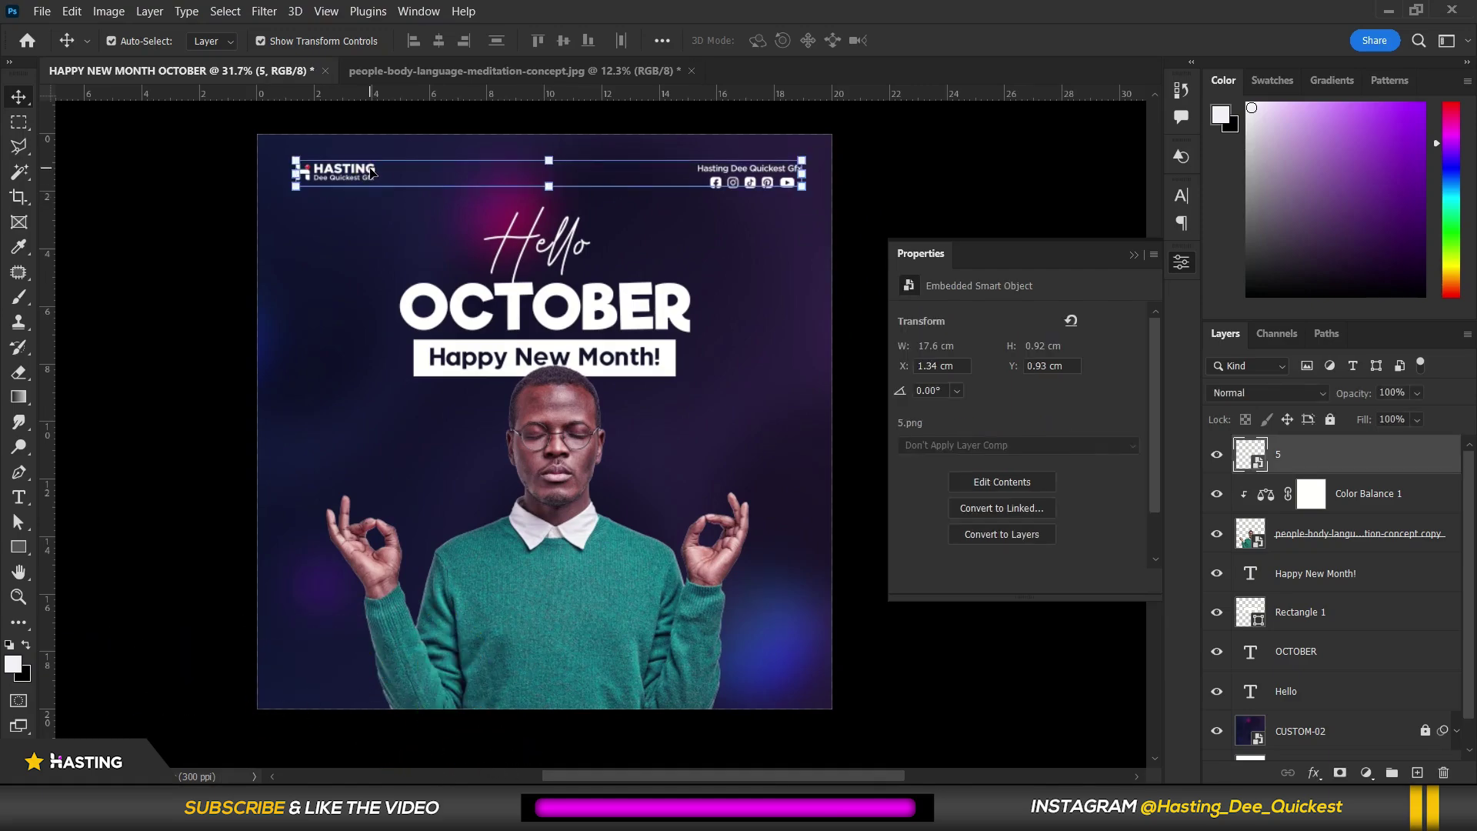
left_click_drag(370, 171, 372, 175)
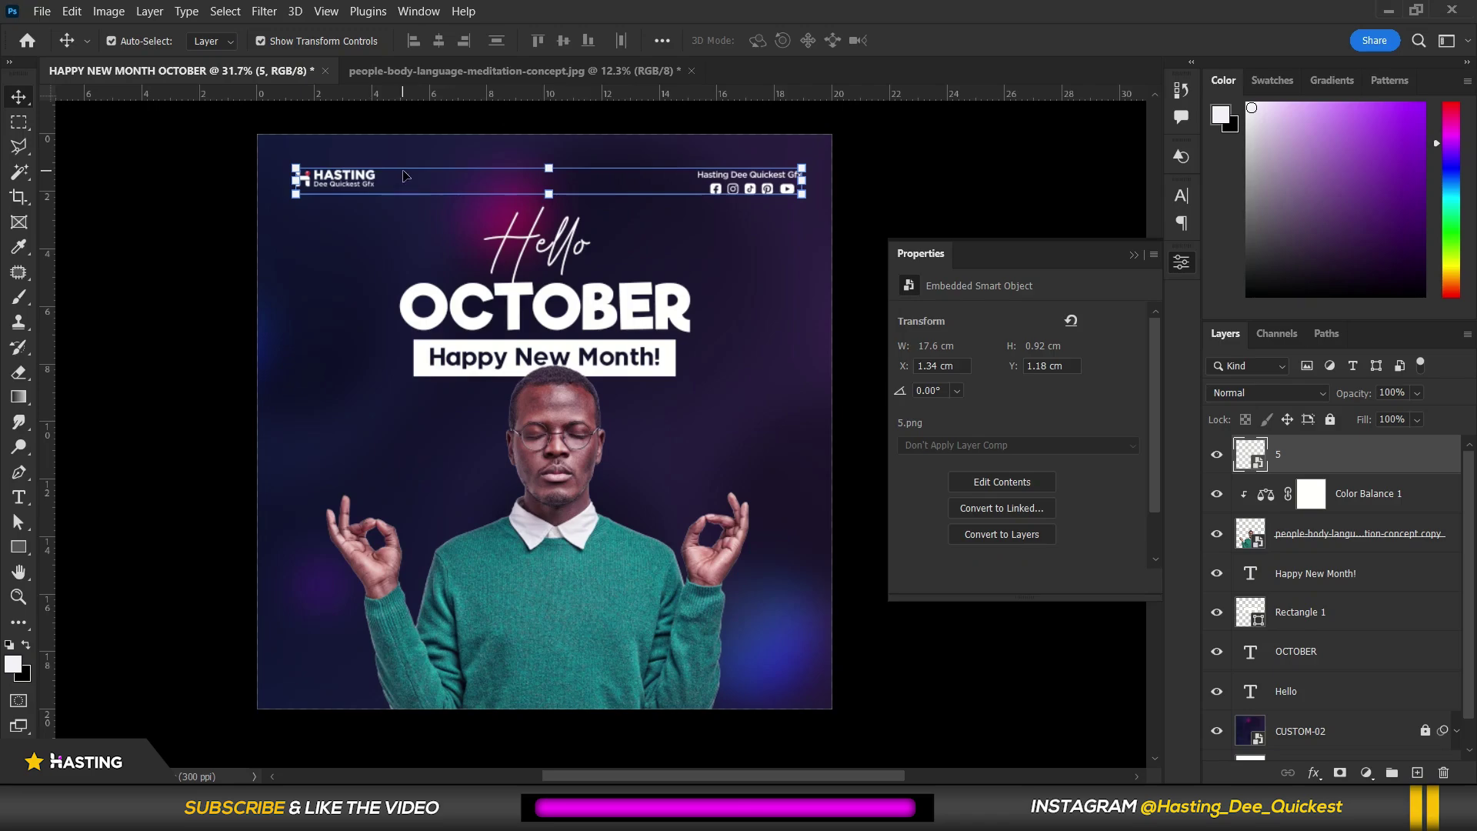
left_click(740, 240)
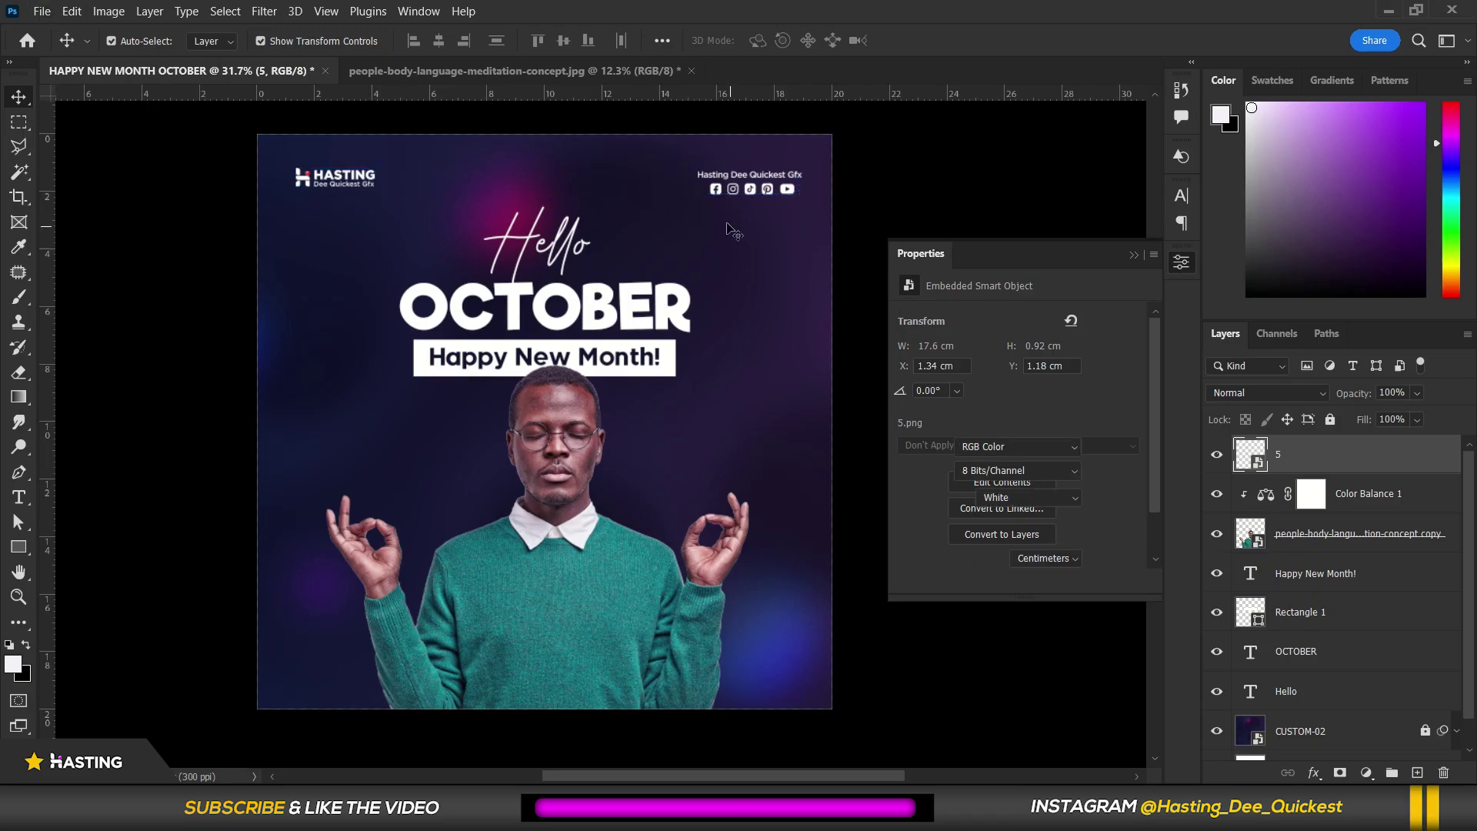
scroll(727, 222, "down", 1)
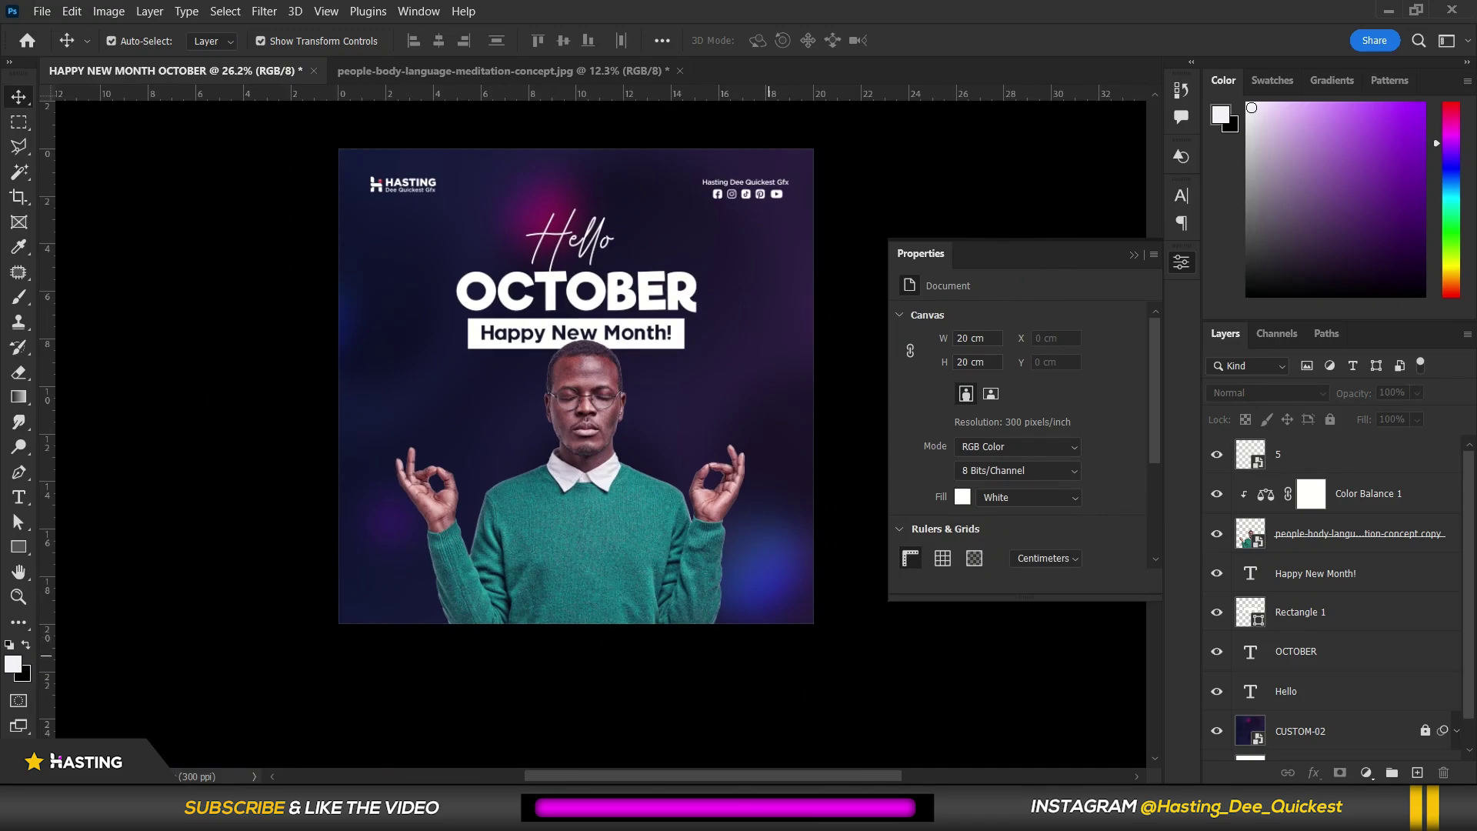
Place footer images 1, 2 and 3 from the READY MADE STUFFS folder into the flyer at their original size
mouse_move(824, 813)
left_click(824, 711)
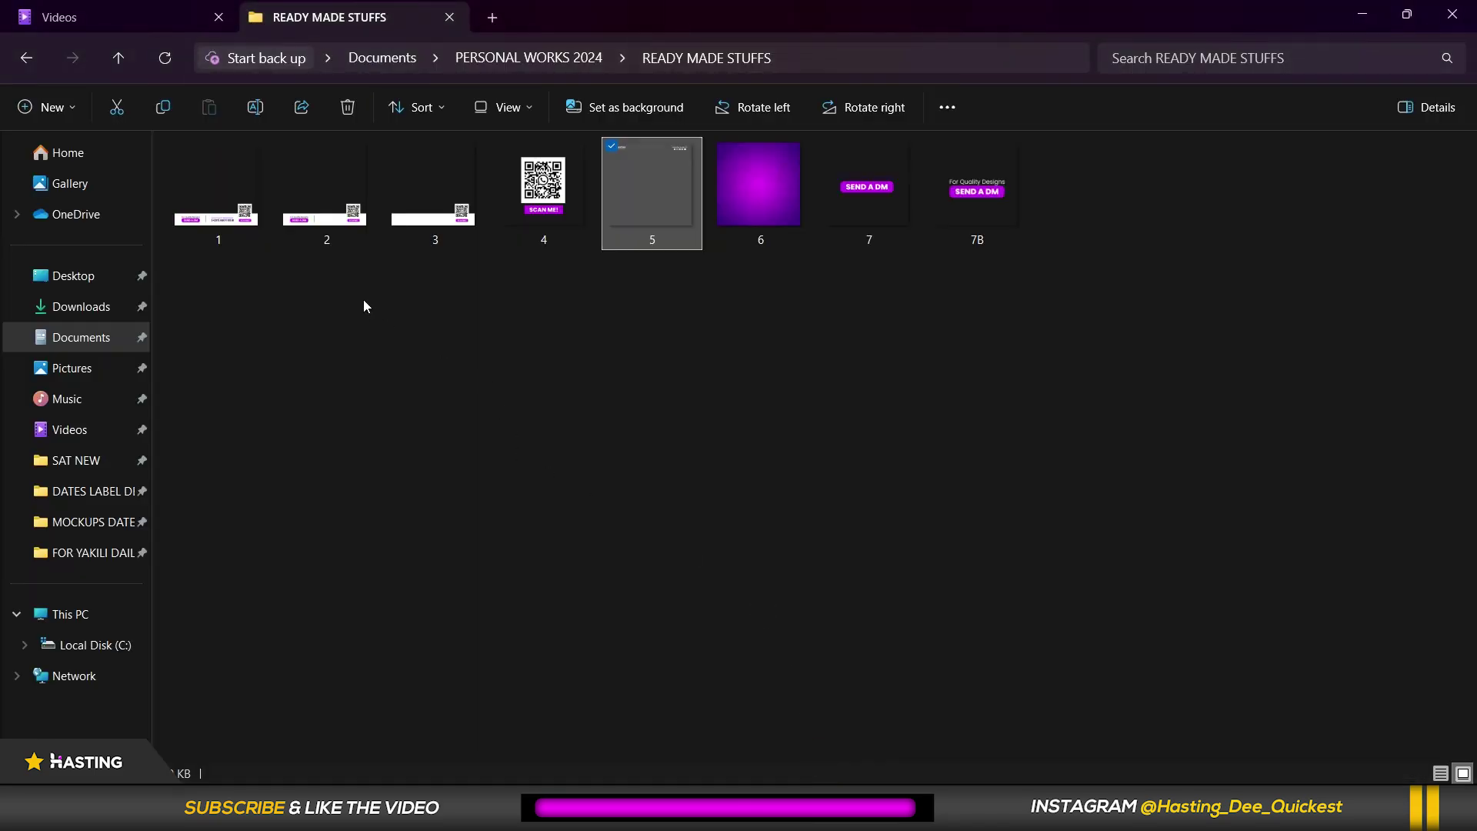
left_click(436, 220)
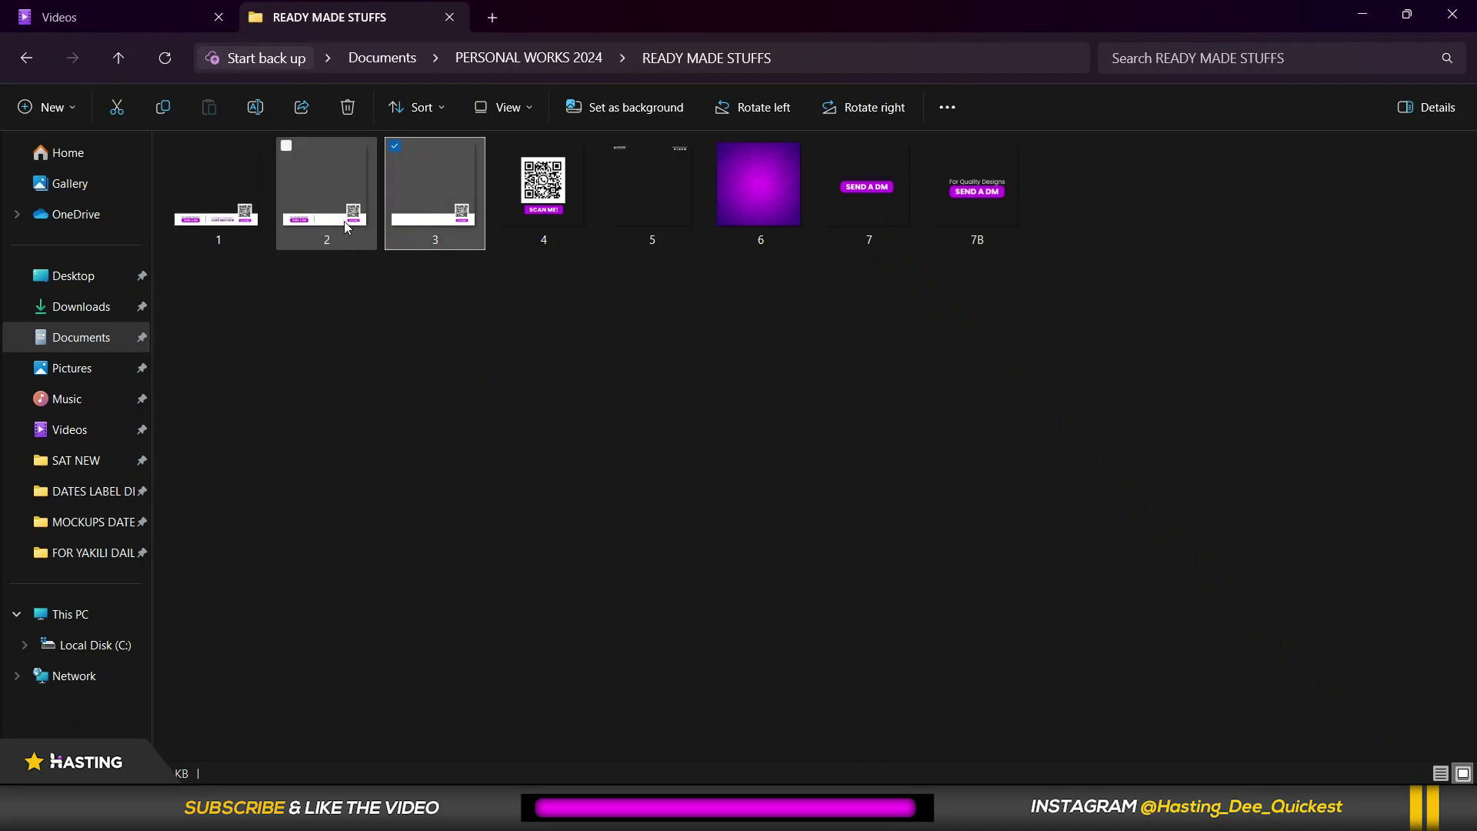
mouse_move(346, 227)
left_mouse_down()
mouse_move(350, 244)
mouse_move(340, 220)
left_mouse_up()
left_click_drag(196, 273, 727, 549)
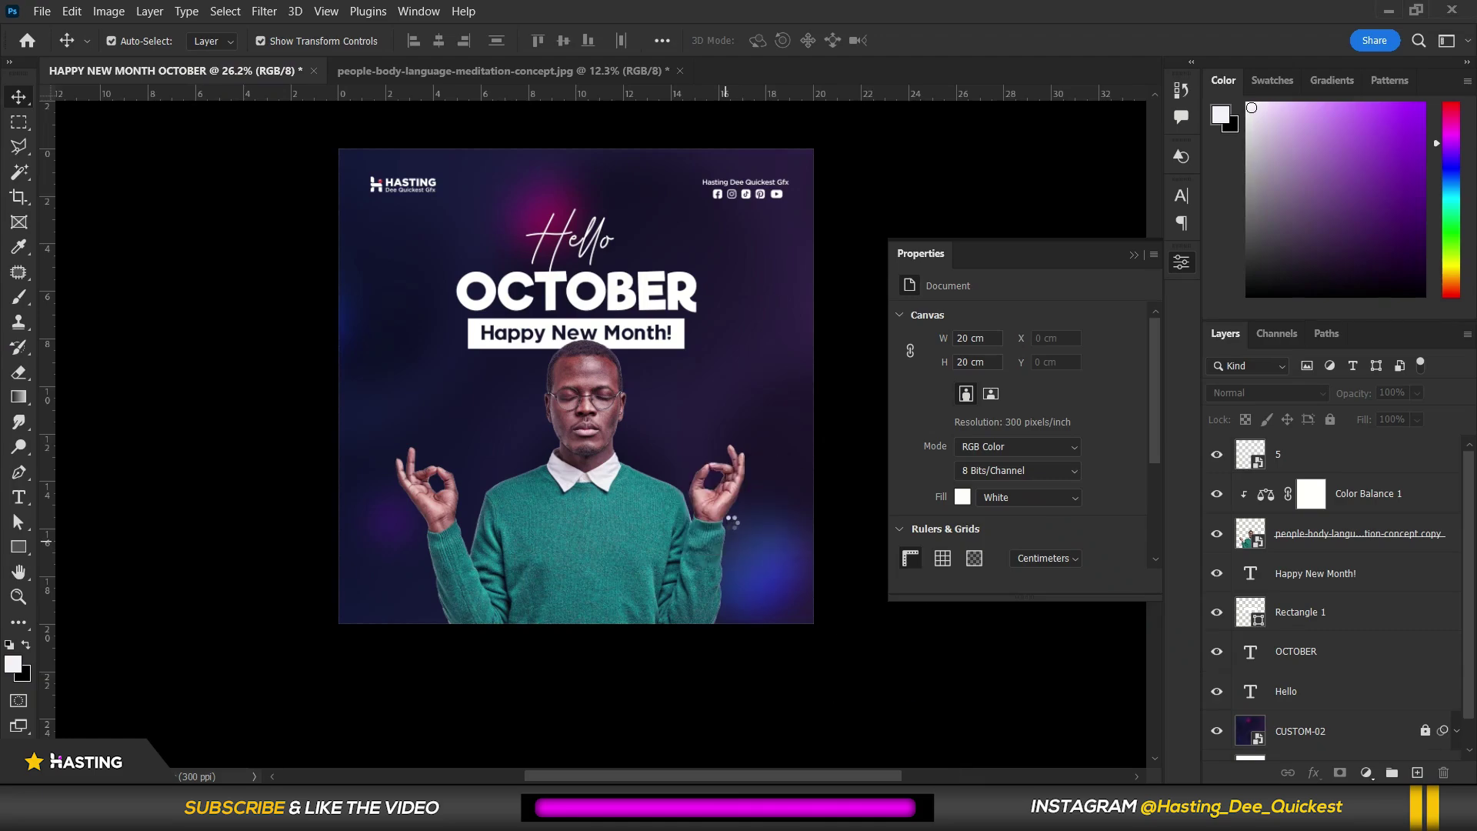
key("Return")
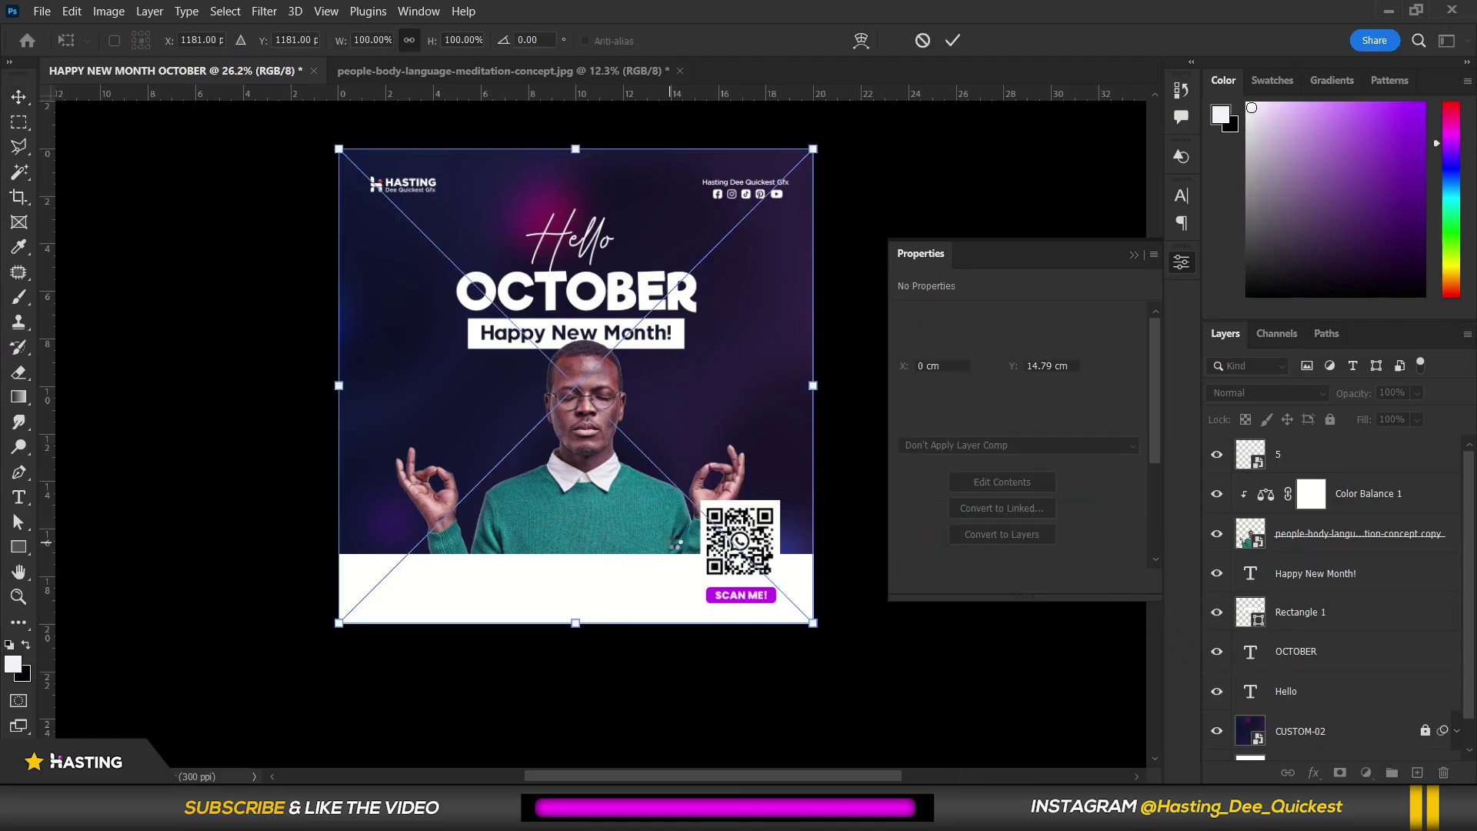
key("Return")
key("Return")
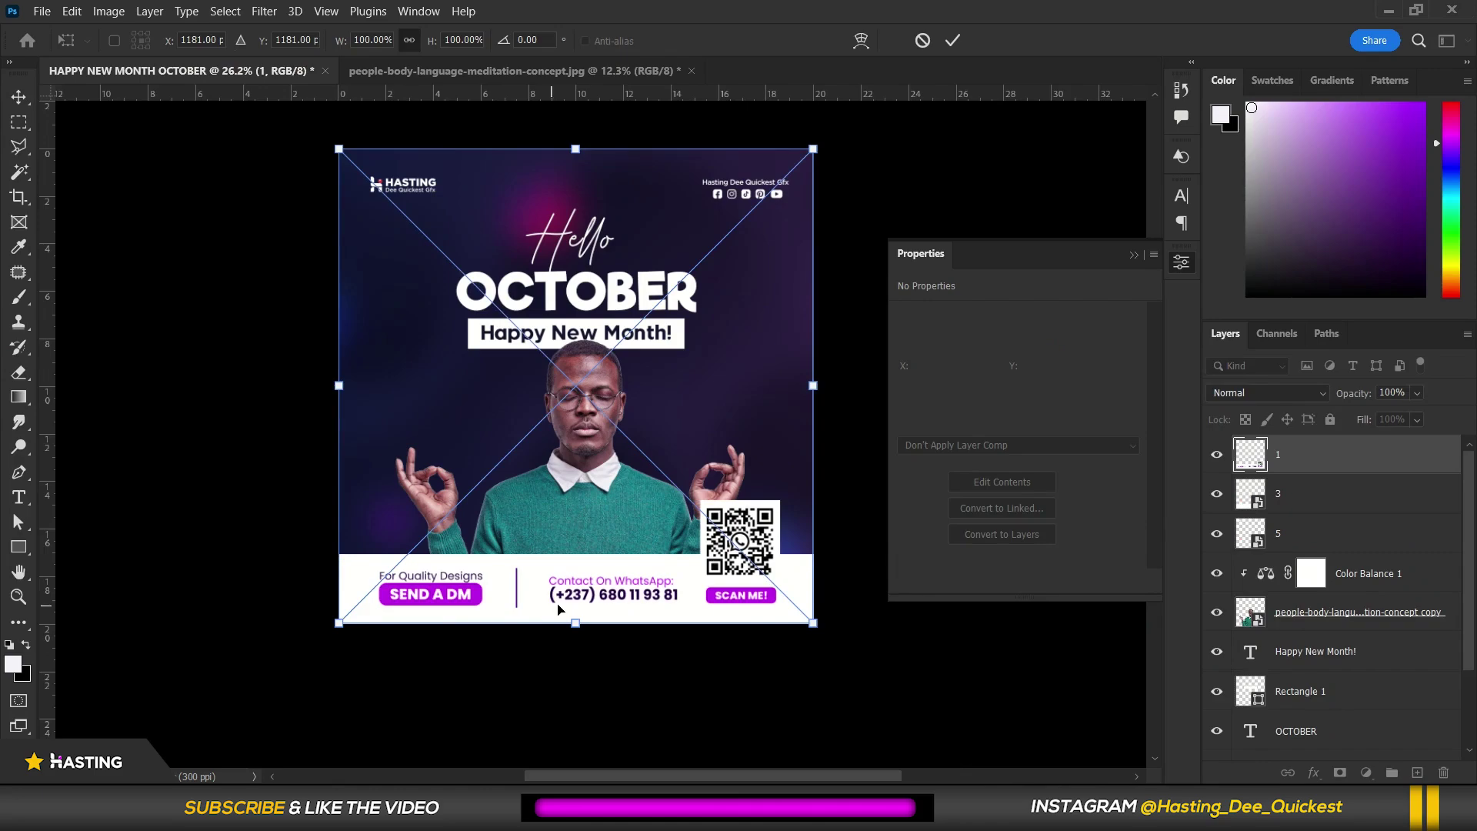
key("Return")
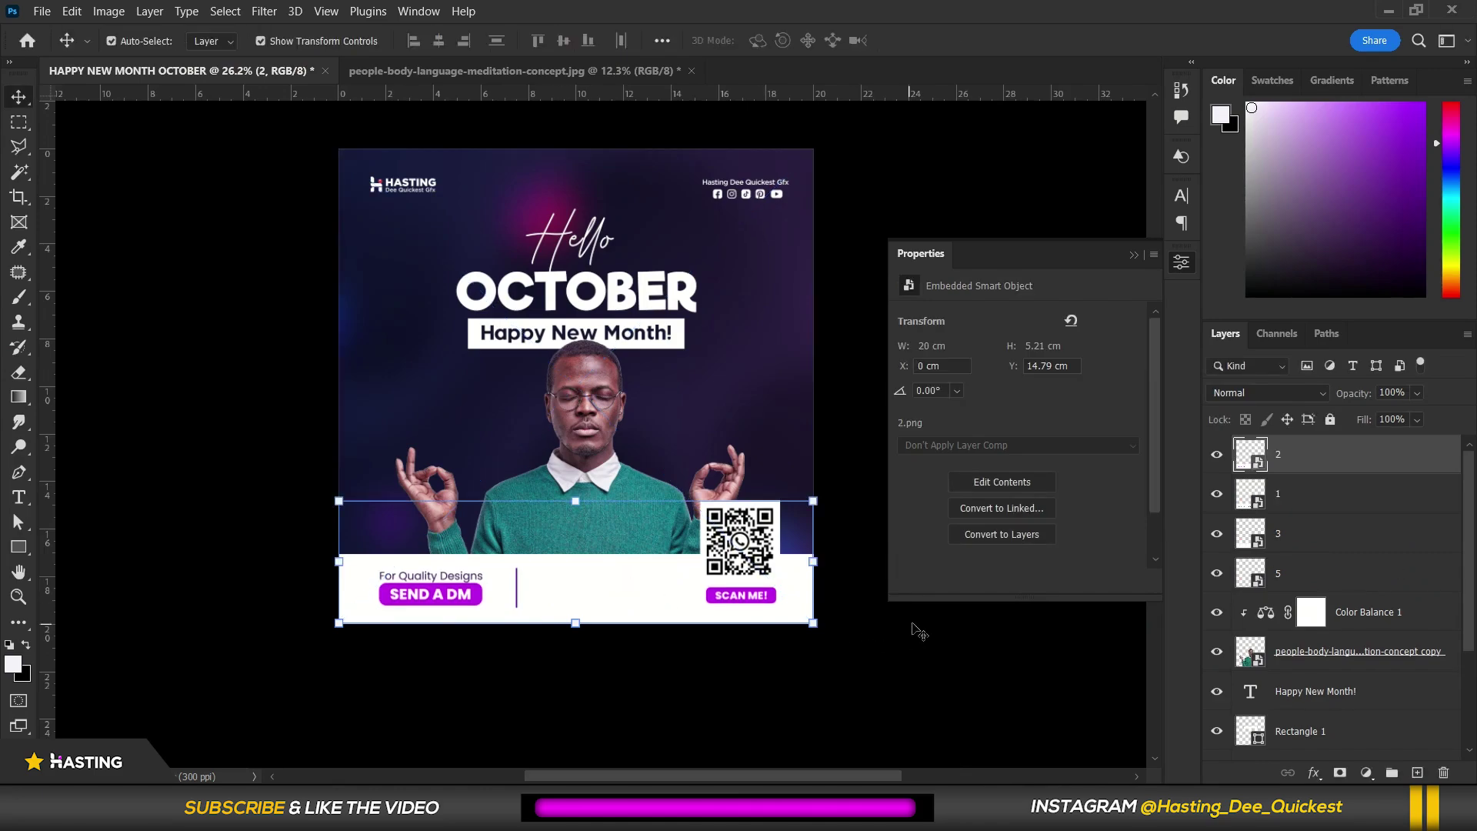
left_click(919, 632)
Hide the placed footer layers 2 and 1
scroll(719, 600, "down", 1)
scroll(719, 598, "up", 1)
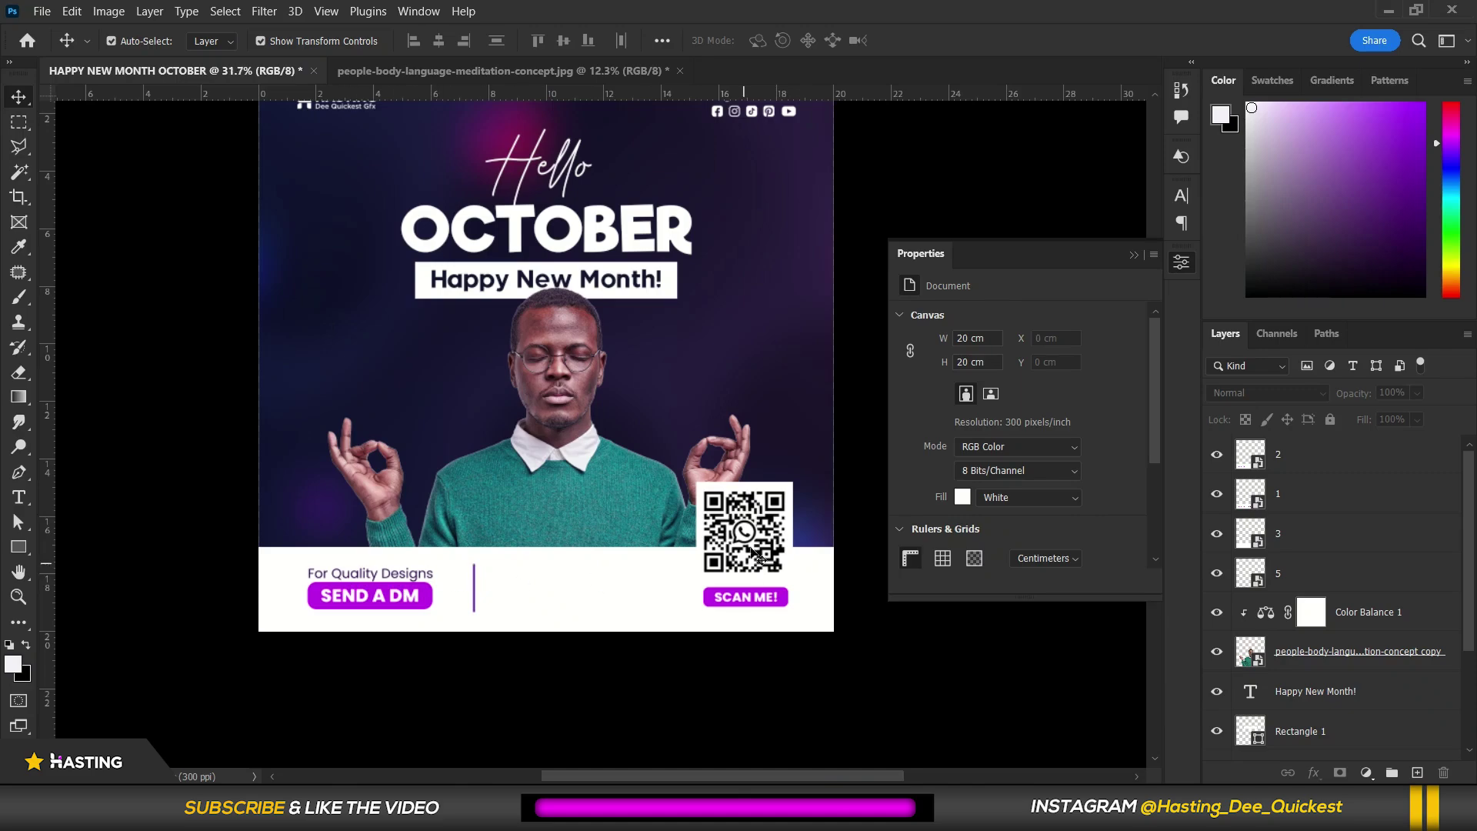
left_click(412, 594)
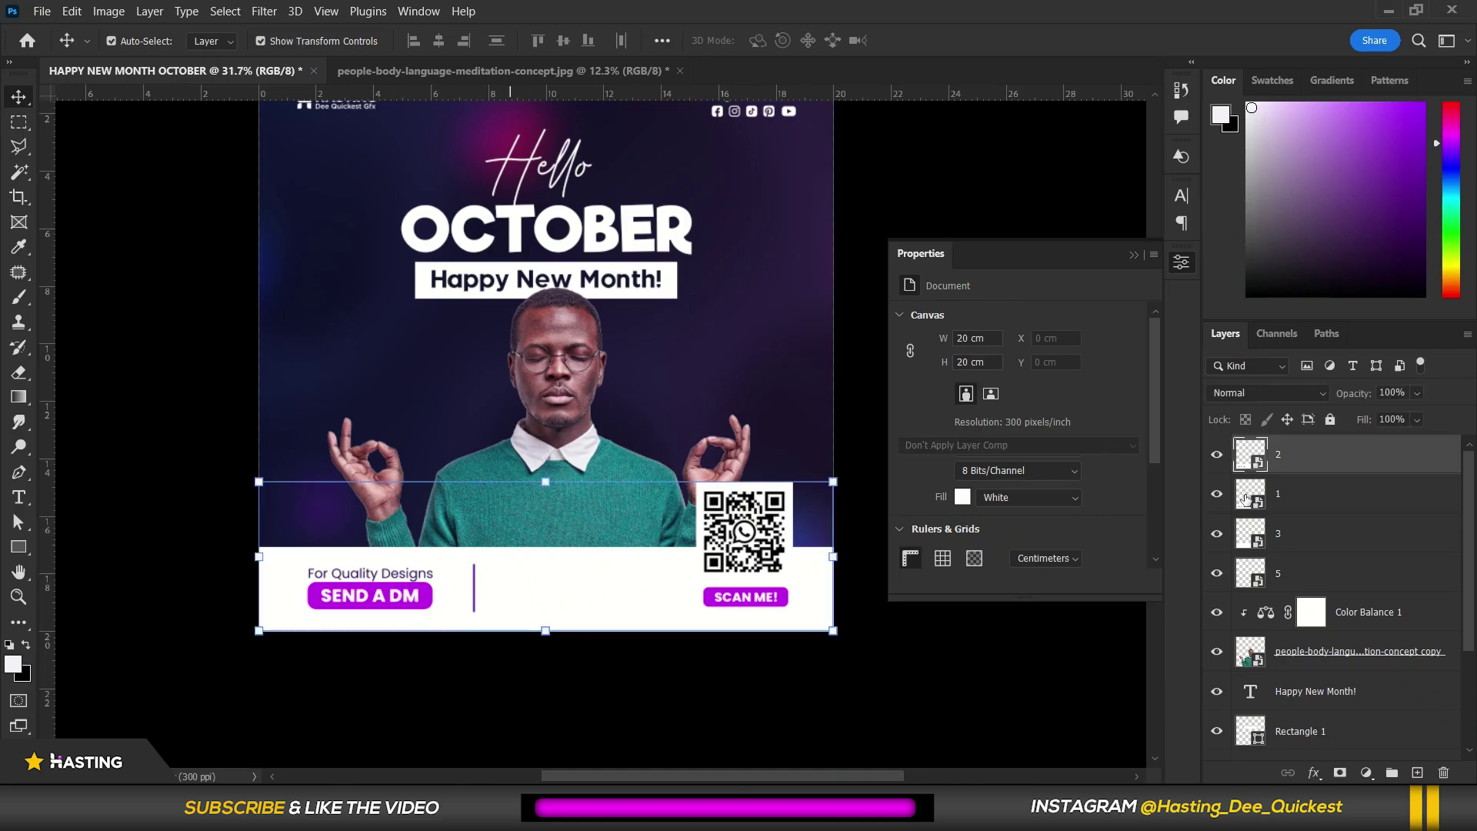
left_click(1217, 456)
left_click(1218, 456)
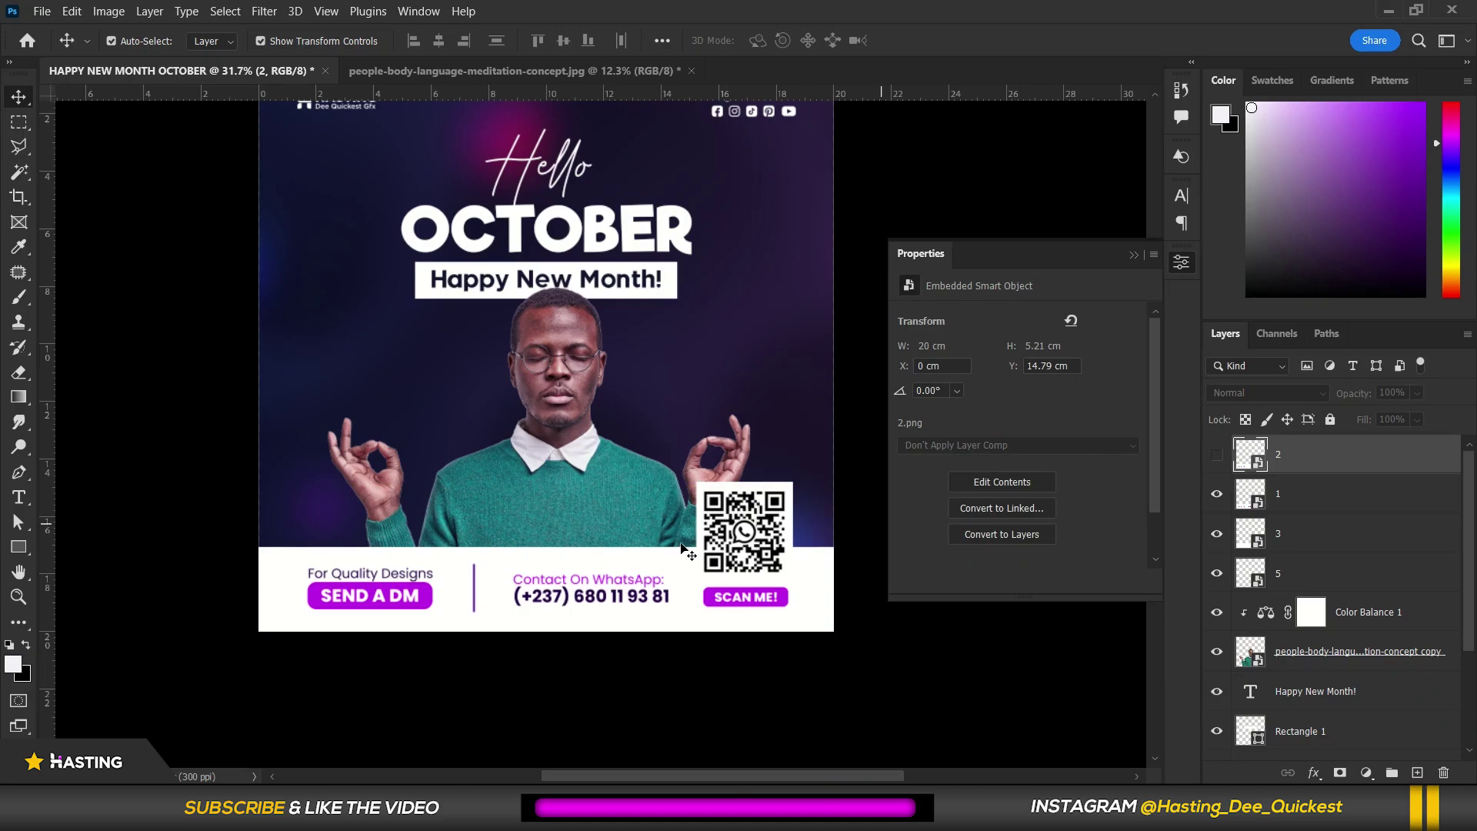
left_click(1215, 494)
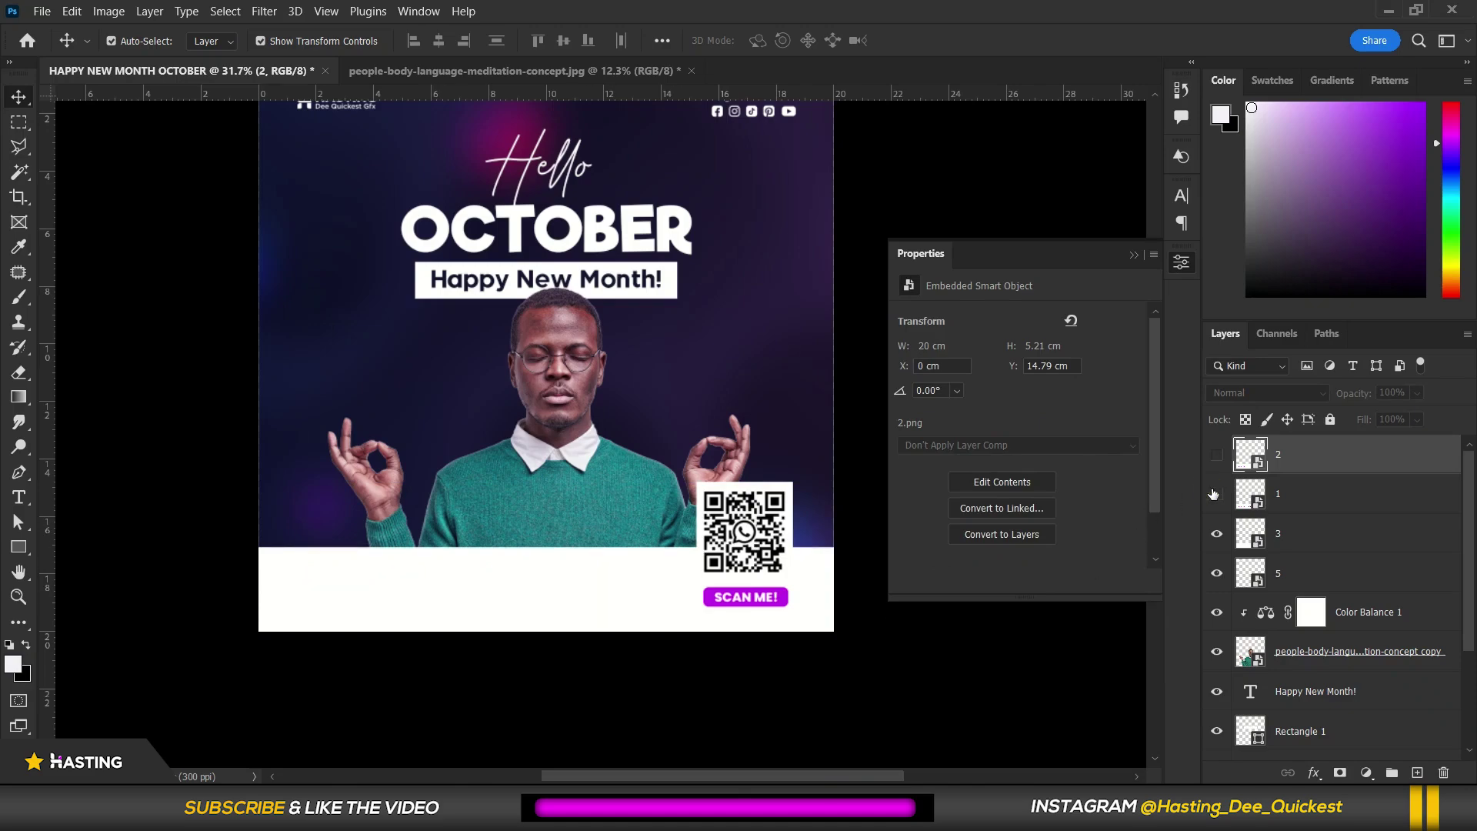
scroll(593, 478, "up", 1)
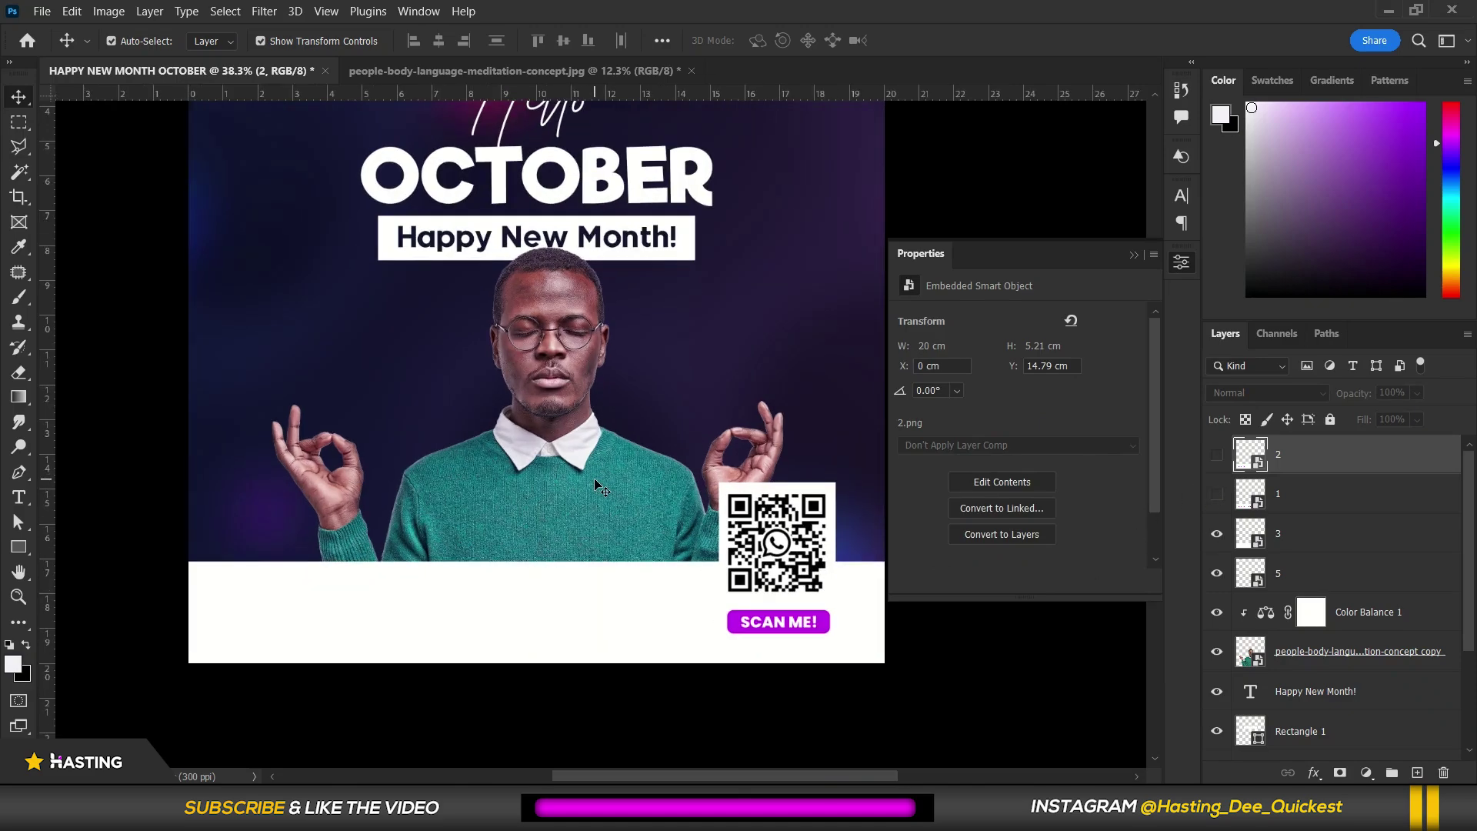
scroll(336, 547, "down", 2)
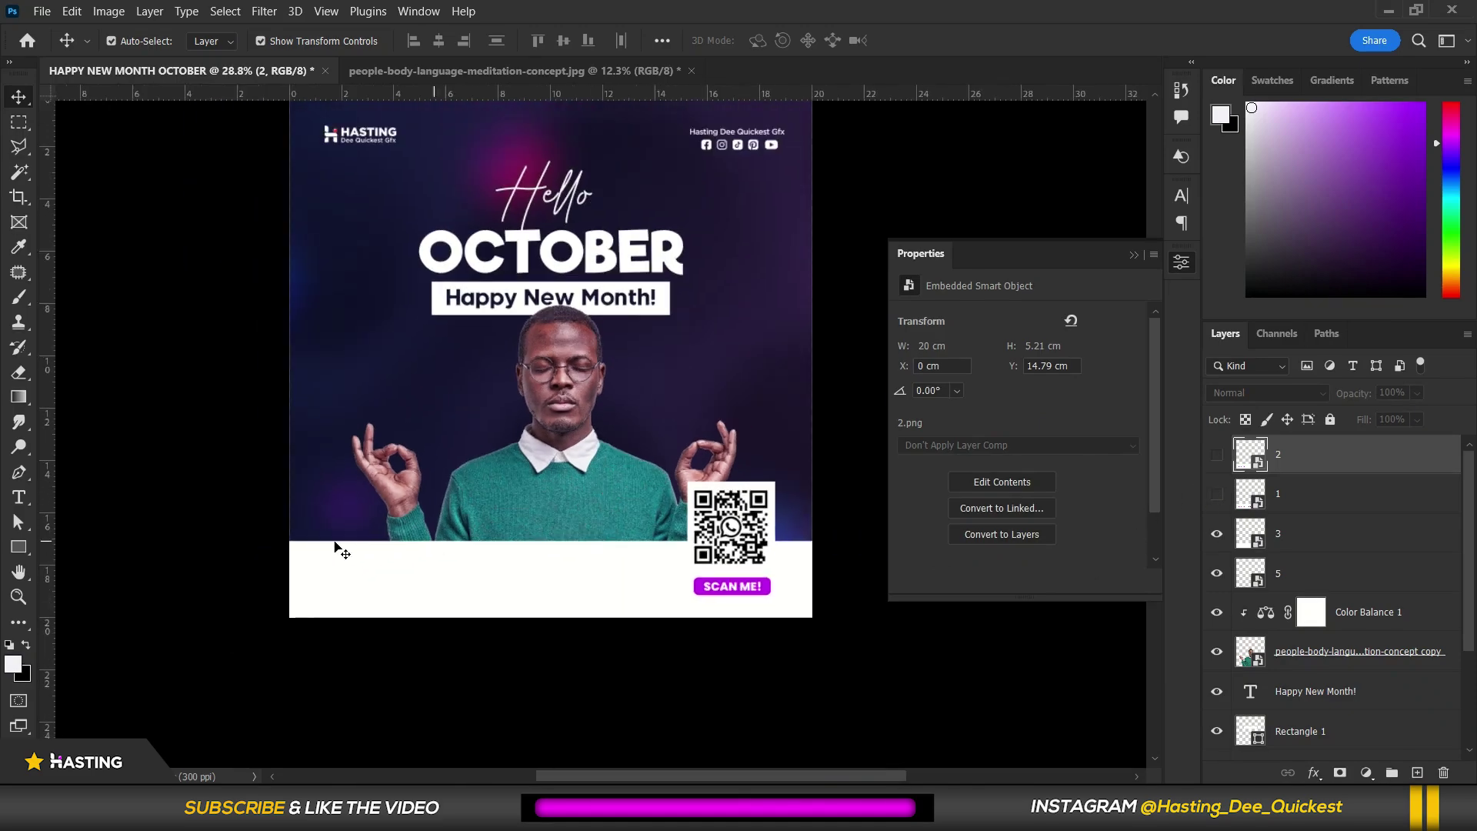
Show footer layer 1 and leave the alternative footer layers 2 and 3 hidden
left_click(1216, 534)
left_click(1217, 494)
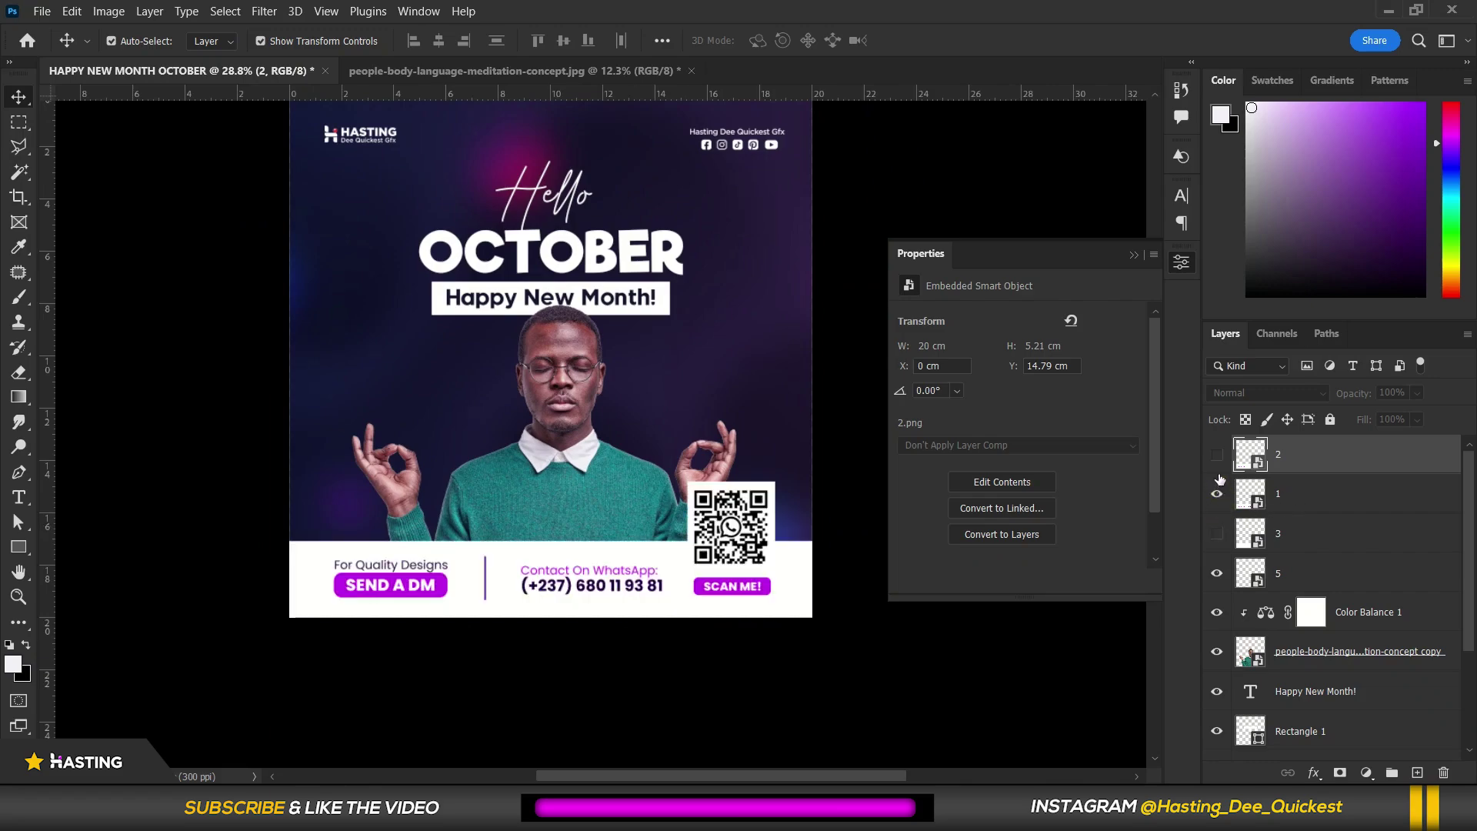
left_click(1216, 457)
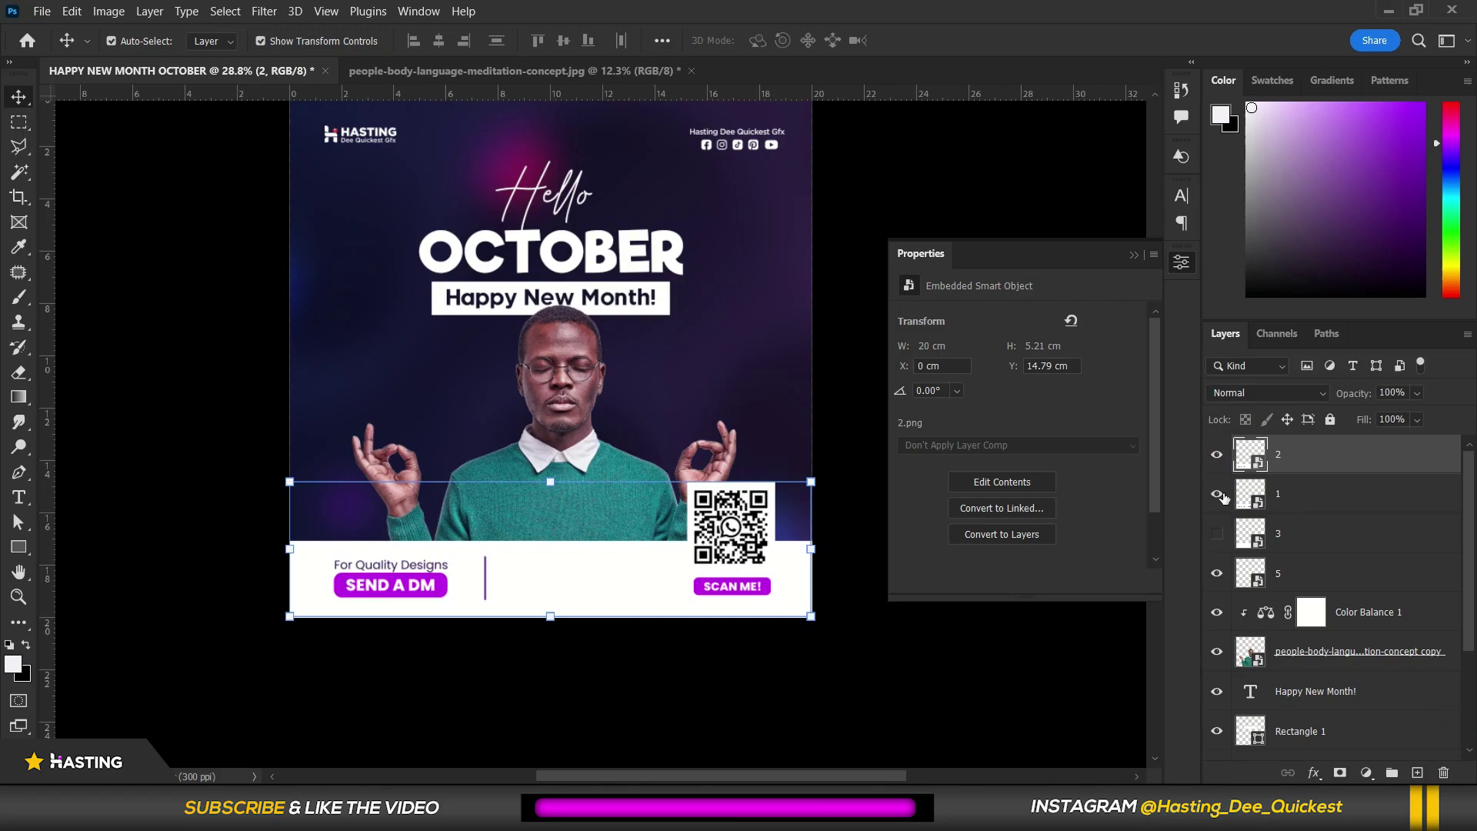
left_click(1216, 455)
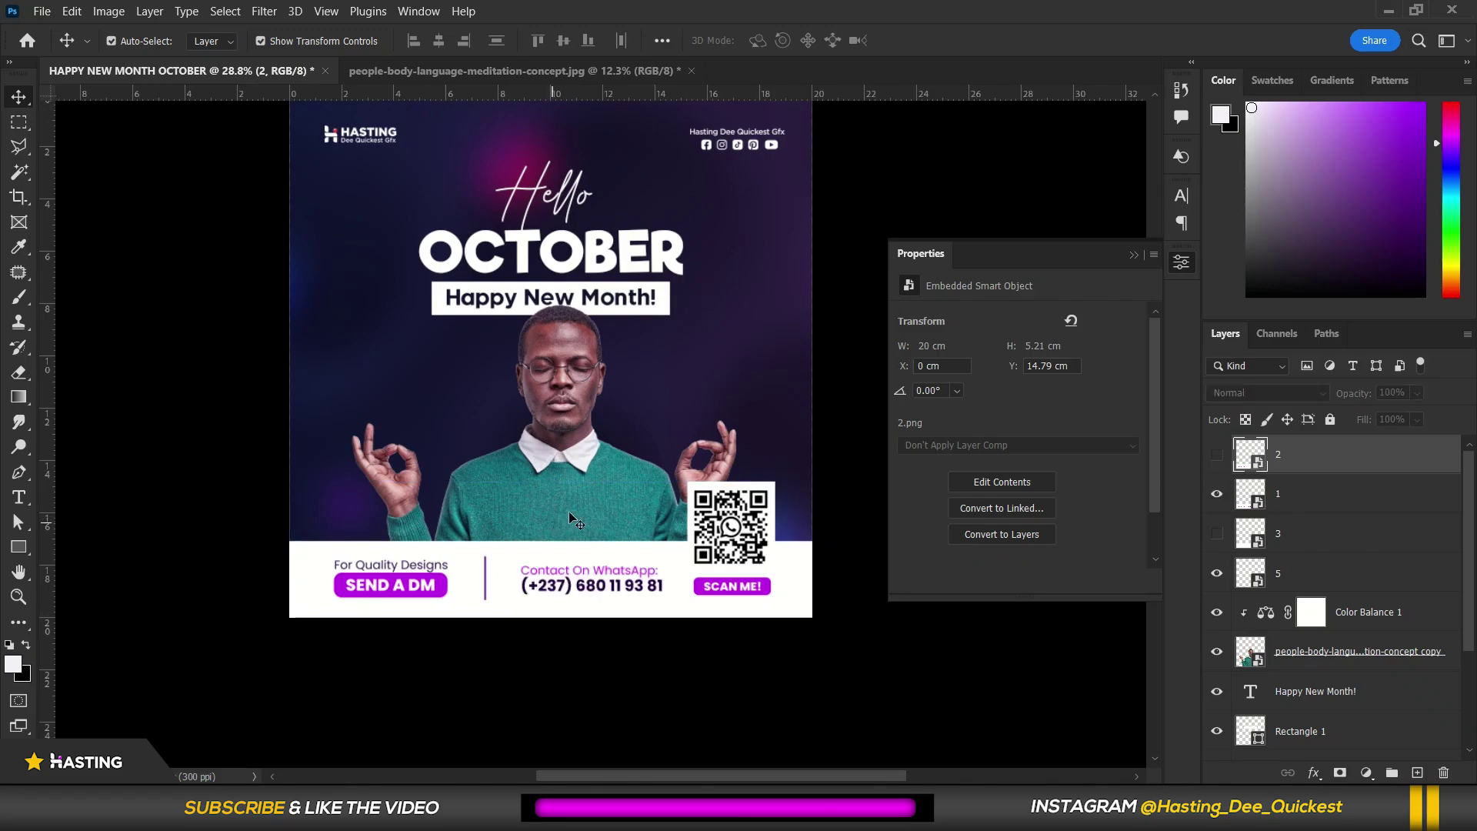
scroll(592, 494, "up", 1)
scroll(594, 501, "down", 2)
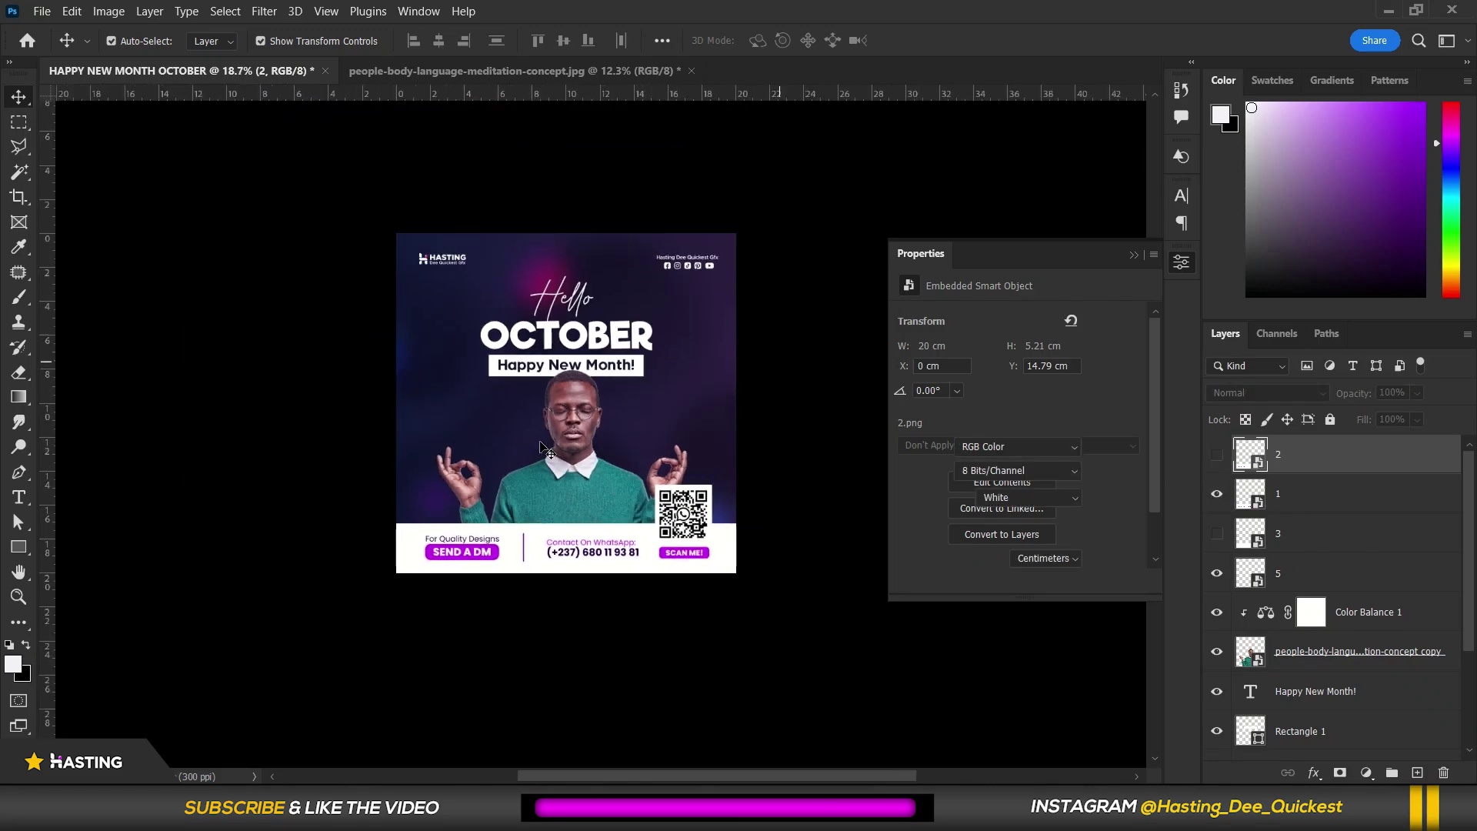
scroll(569, 433, "up", 2)
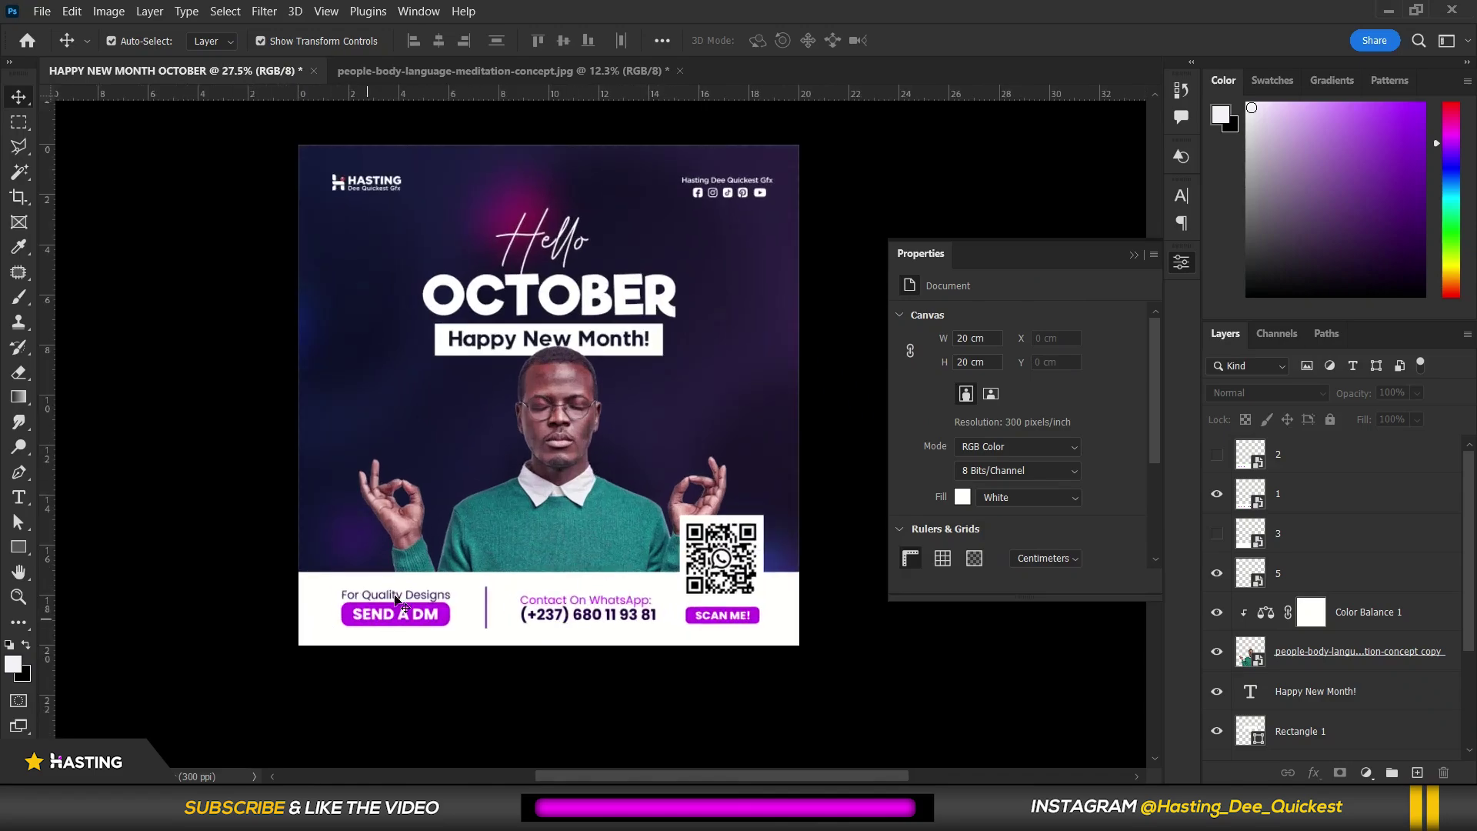
scroll(630, 614, "down", 1)
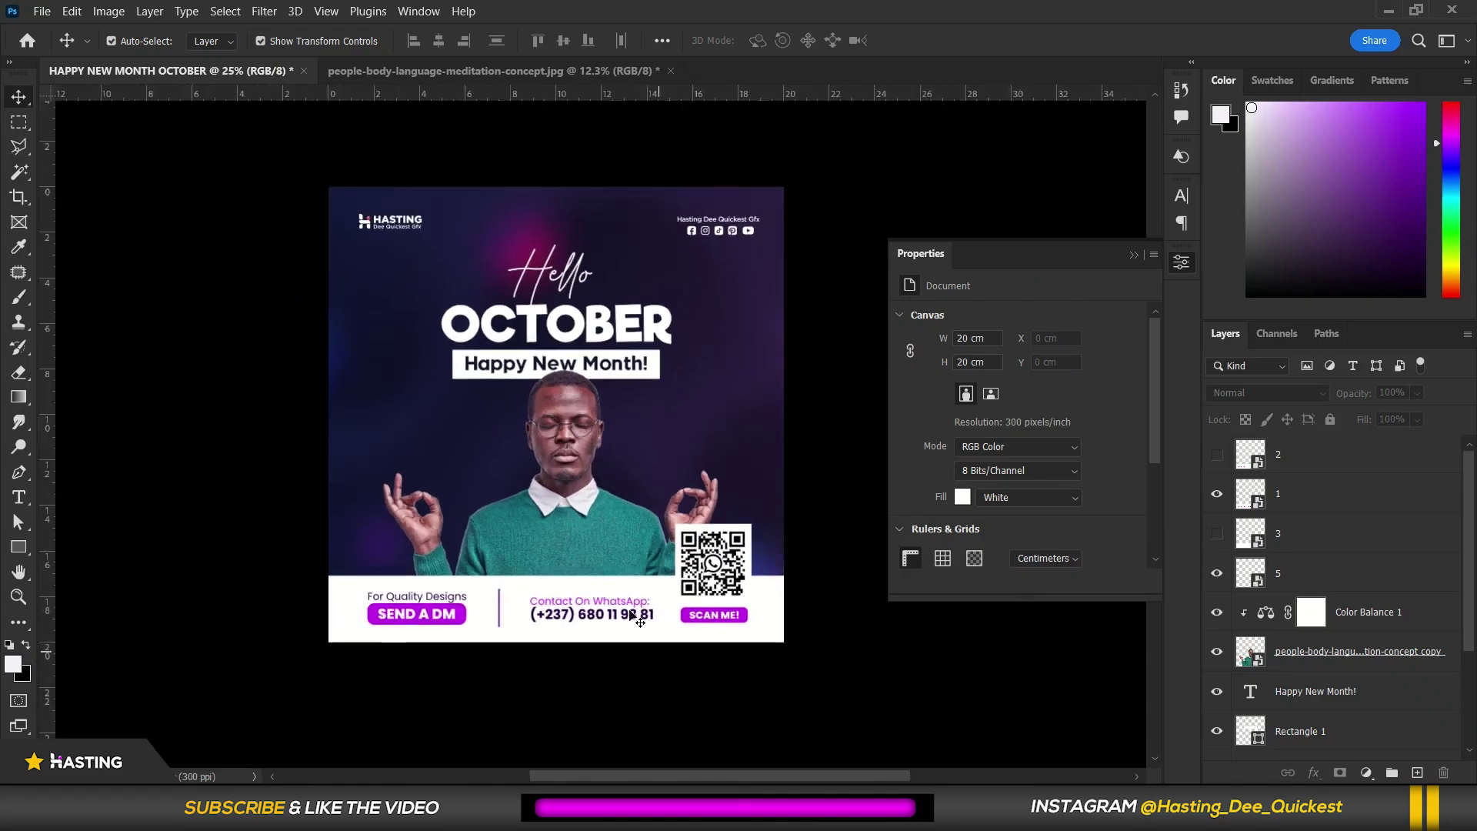
scroll(631, 614, "up", 2)
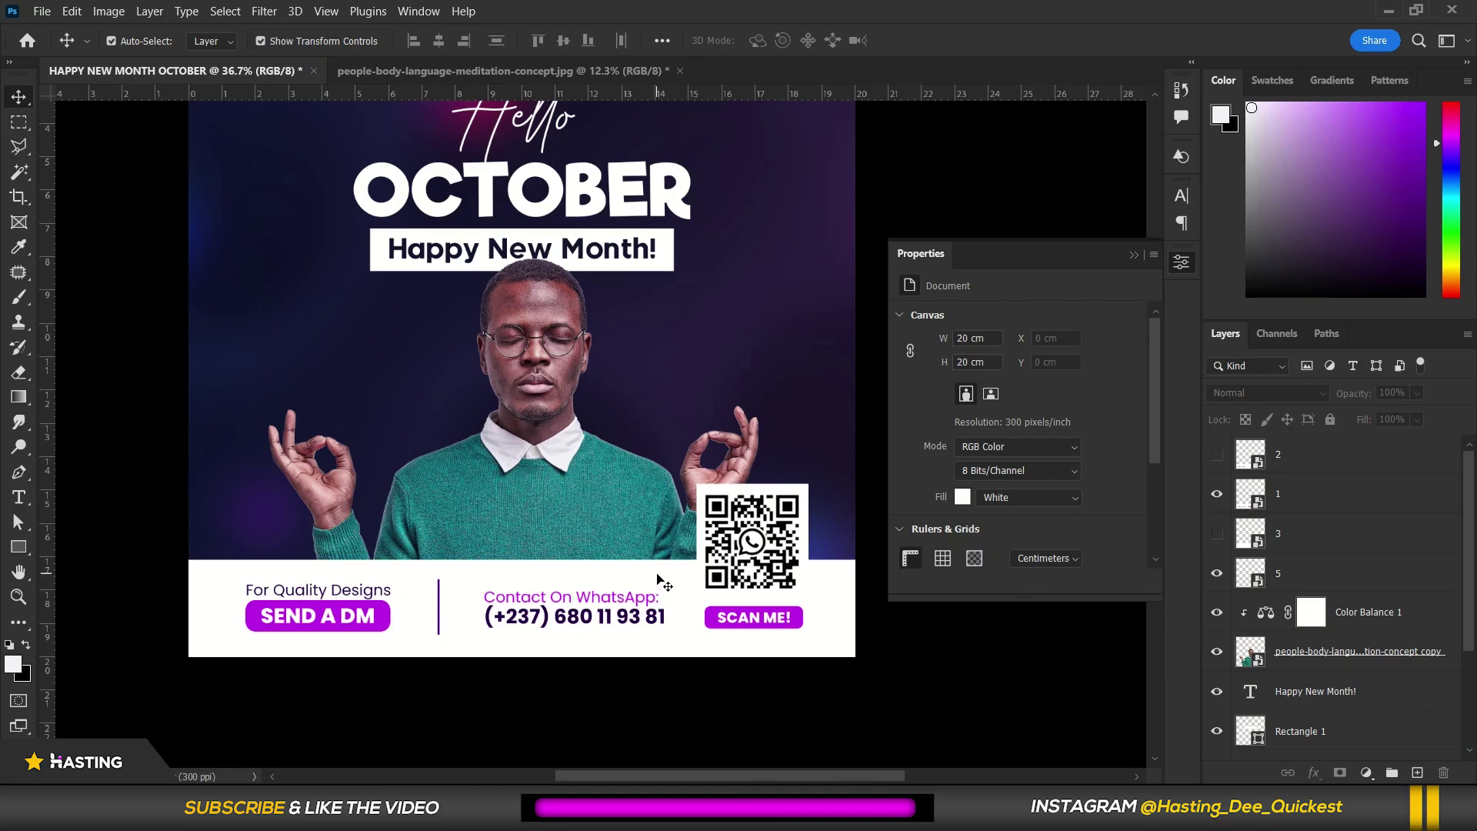
scroll(680, 559, "down", 4)
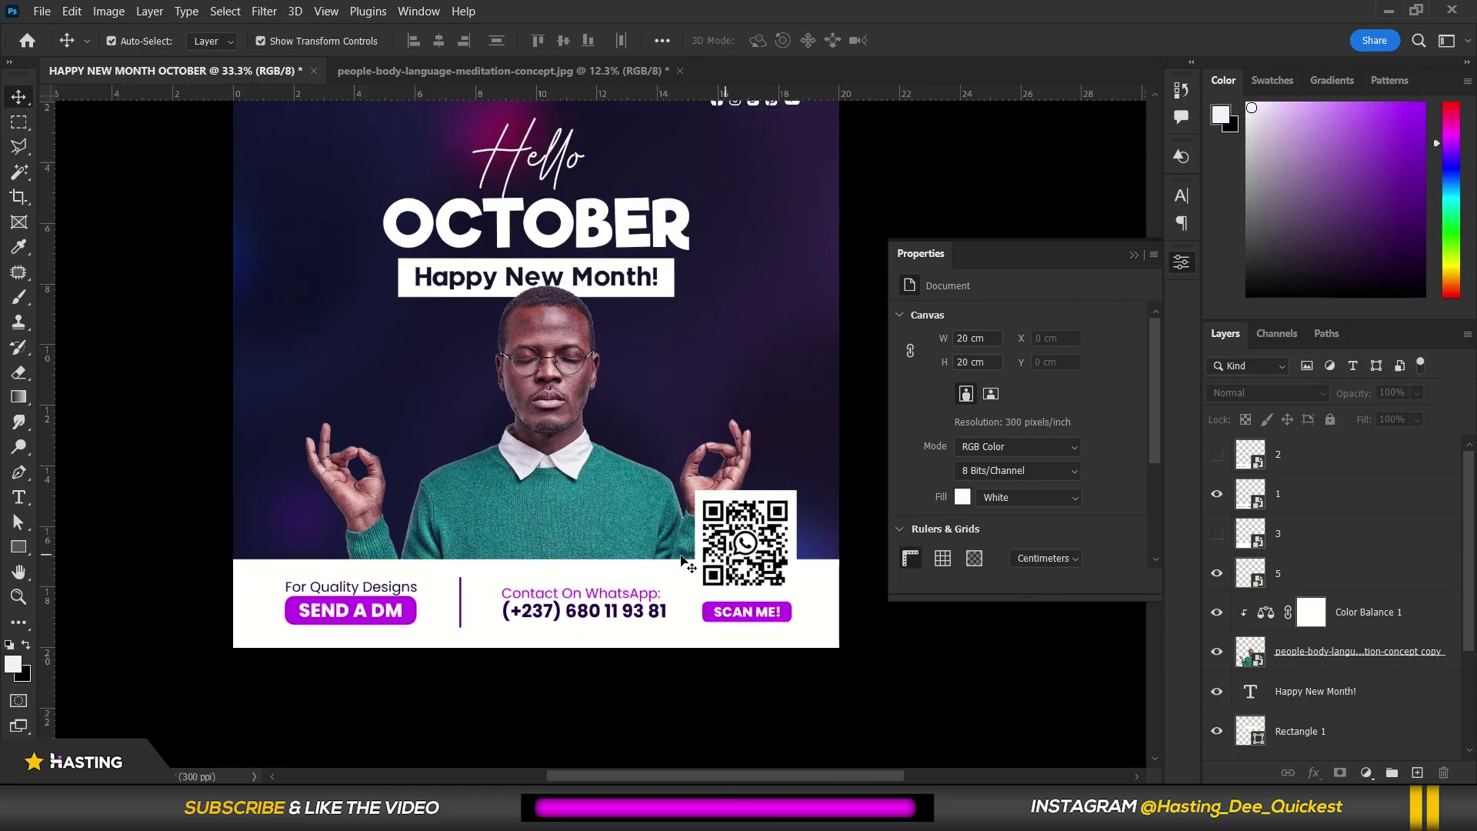
scroll(607, 413, "up", 2)
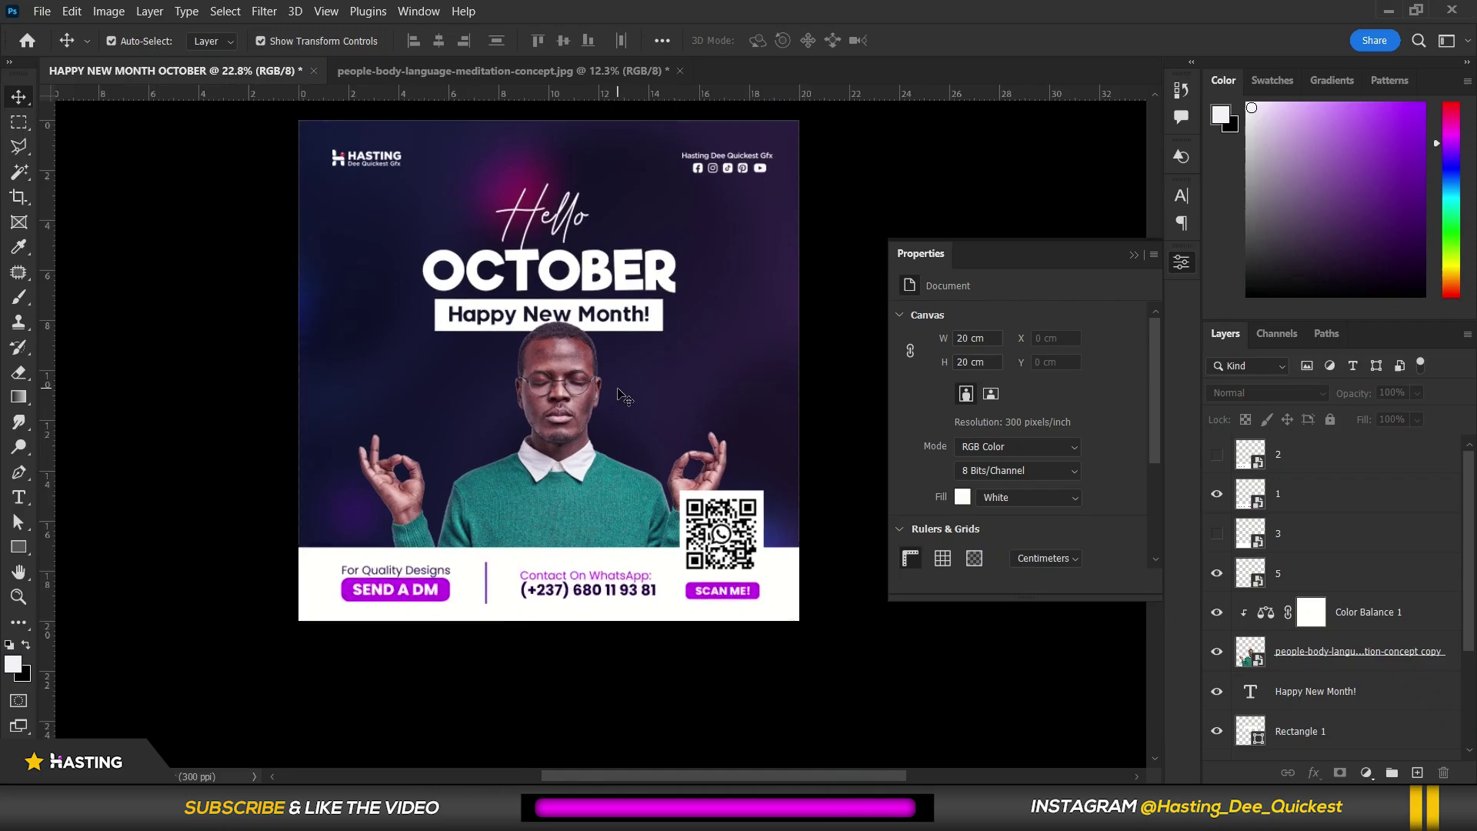
Scale the man down to about 90% and position him just below the Happy New Month banner
left_click(665, 425)
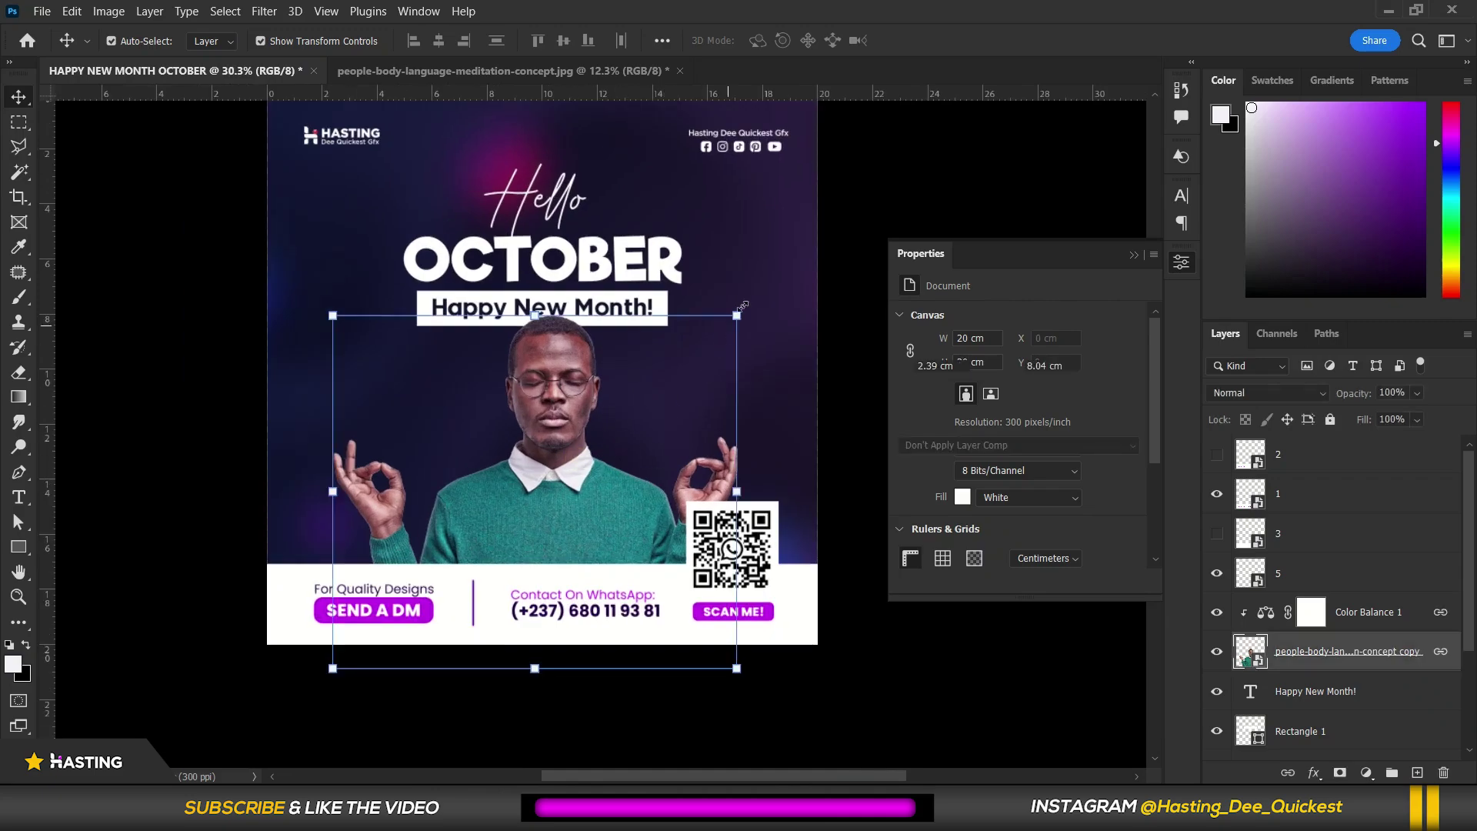
left_click(737, 315)
left_click_drag(737, 315, 715, 334)
left_click_drag(558, 419, 558, 404)
key("Return")
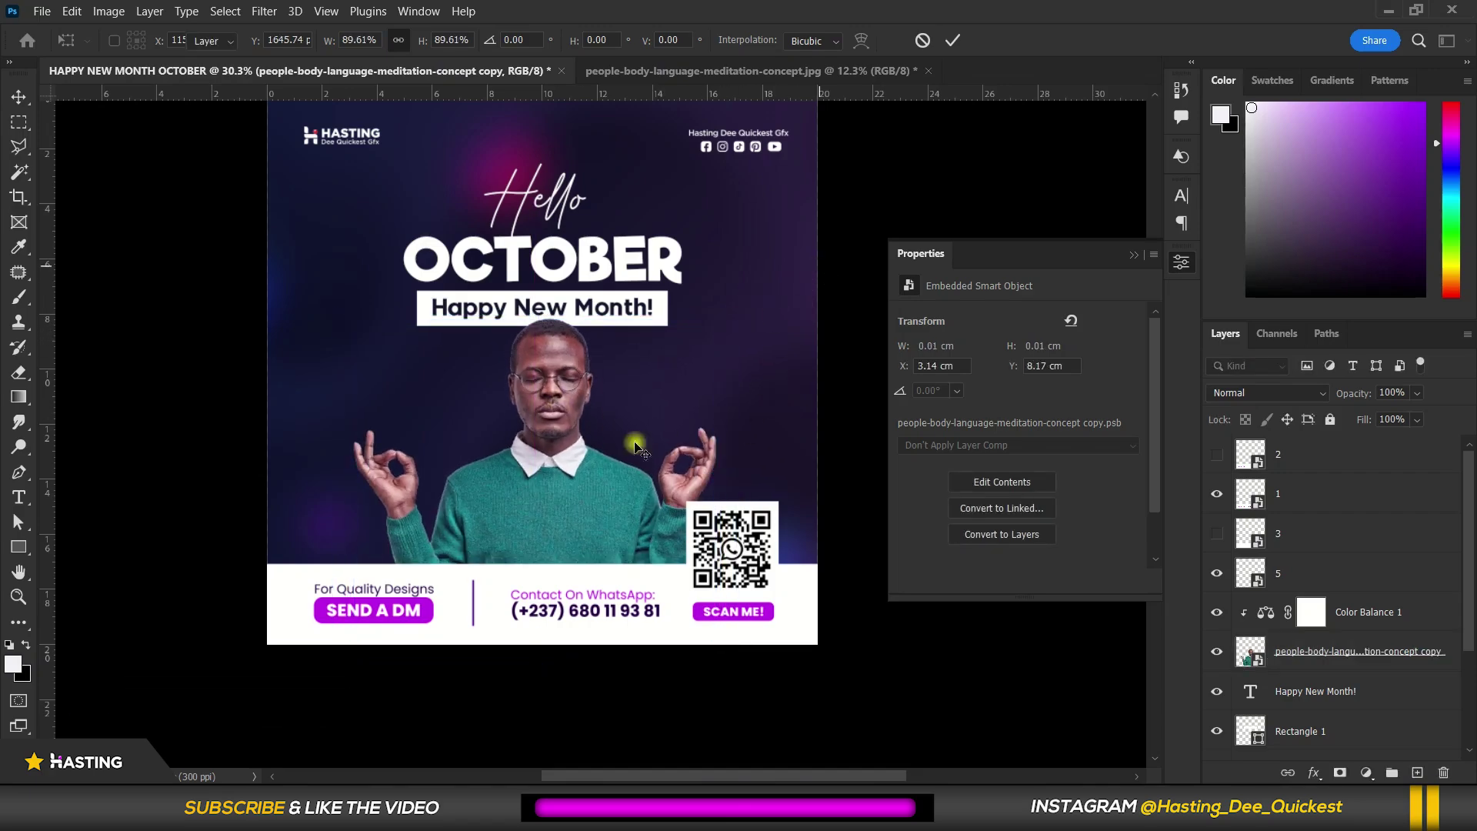
Add a drop shadow to the OCTOBER text with 100% opacity, 14 px distance and 0 px size
scroll(408, 560, "down", 1)
scroll(459, 355, "up", 1)
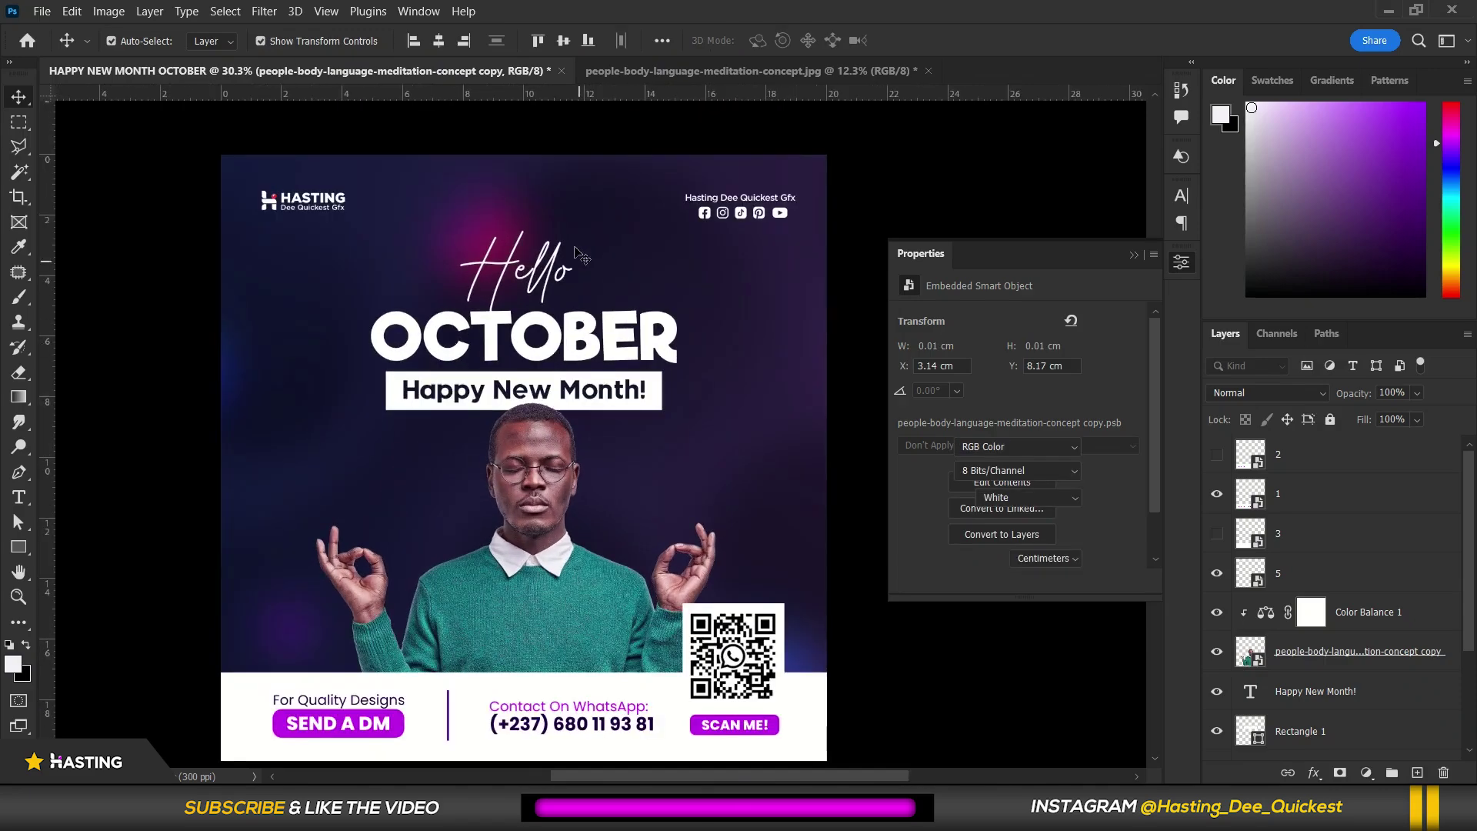
scroll(582, 255, "up", 1)
left_click(531, 362)
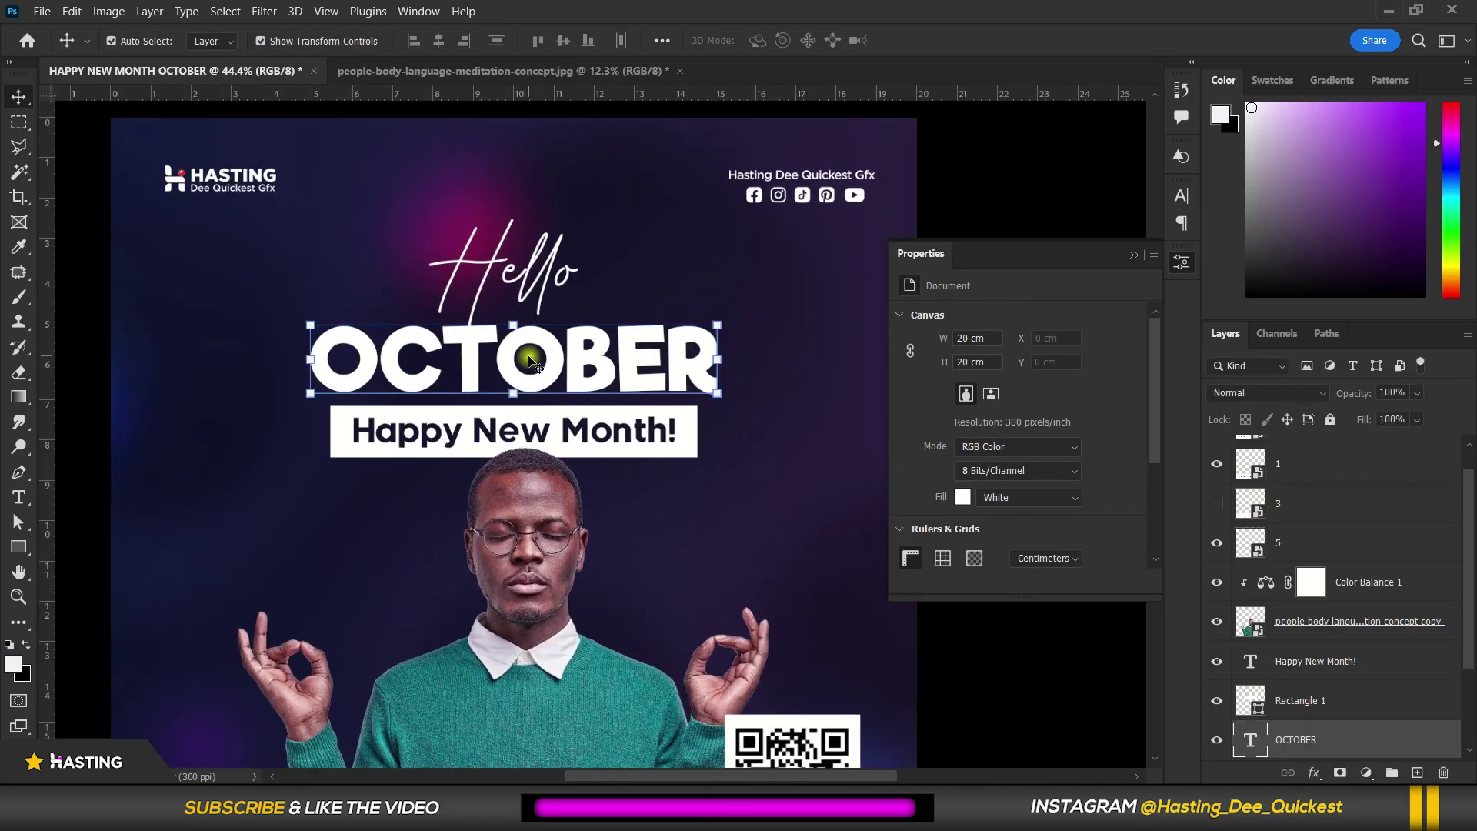
right_click(1399, 738)
left_click(1246, 29)
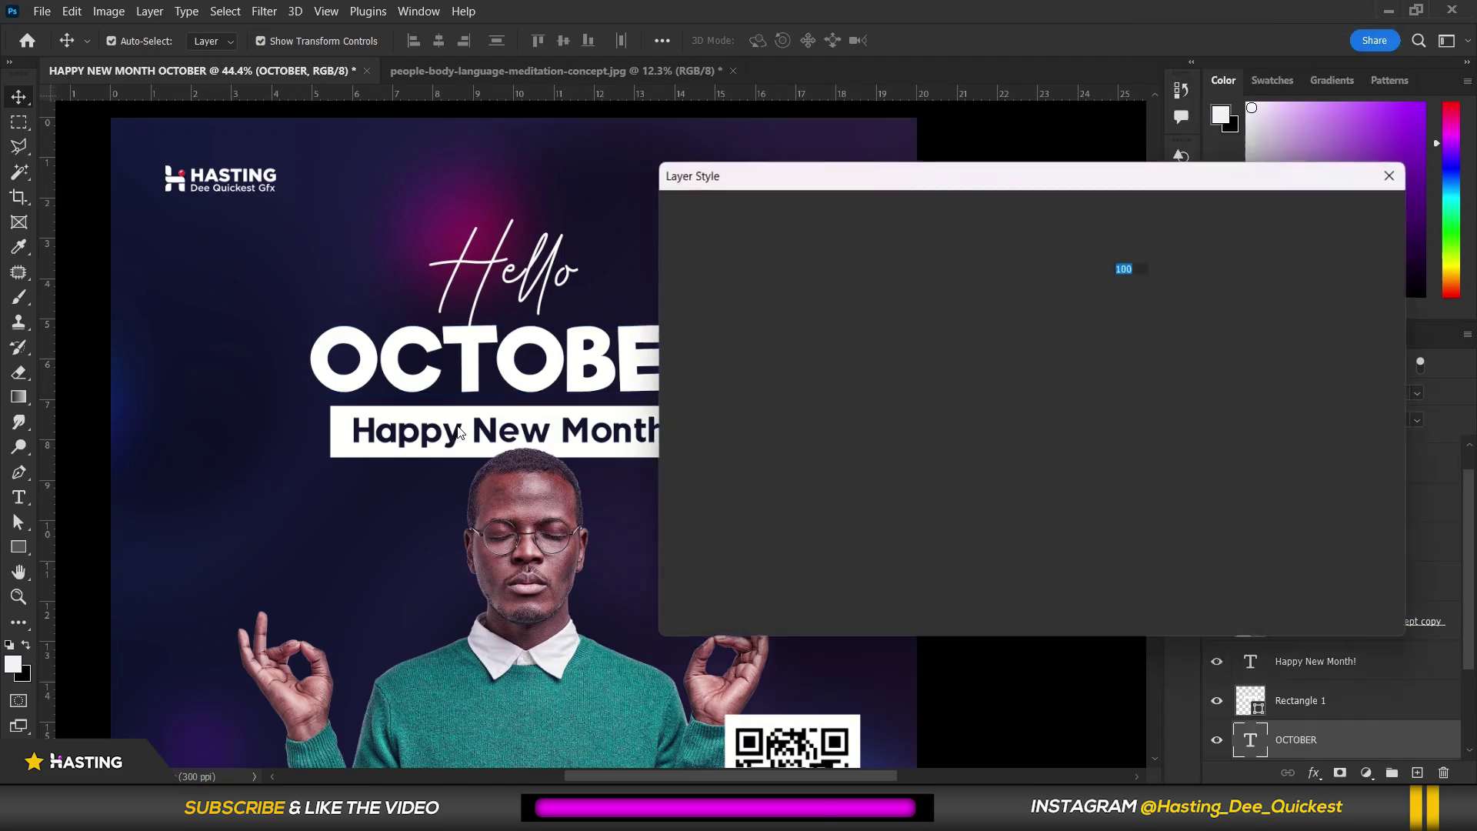
left_click_drag(734, 185, 846, 72)
left_click(854, 427)
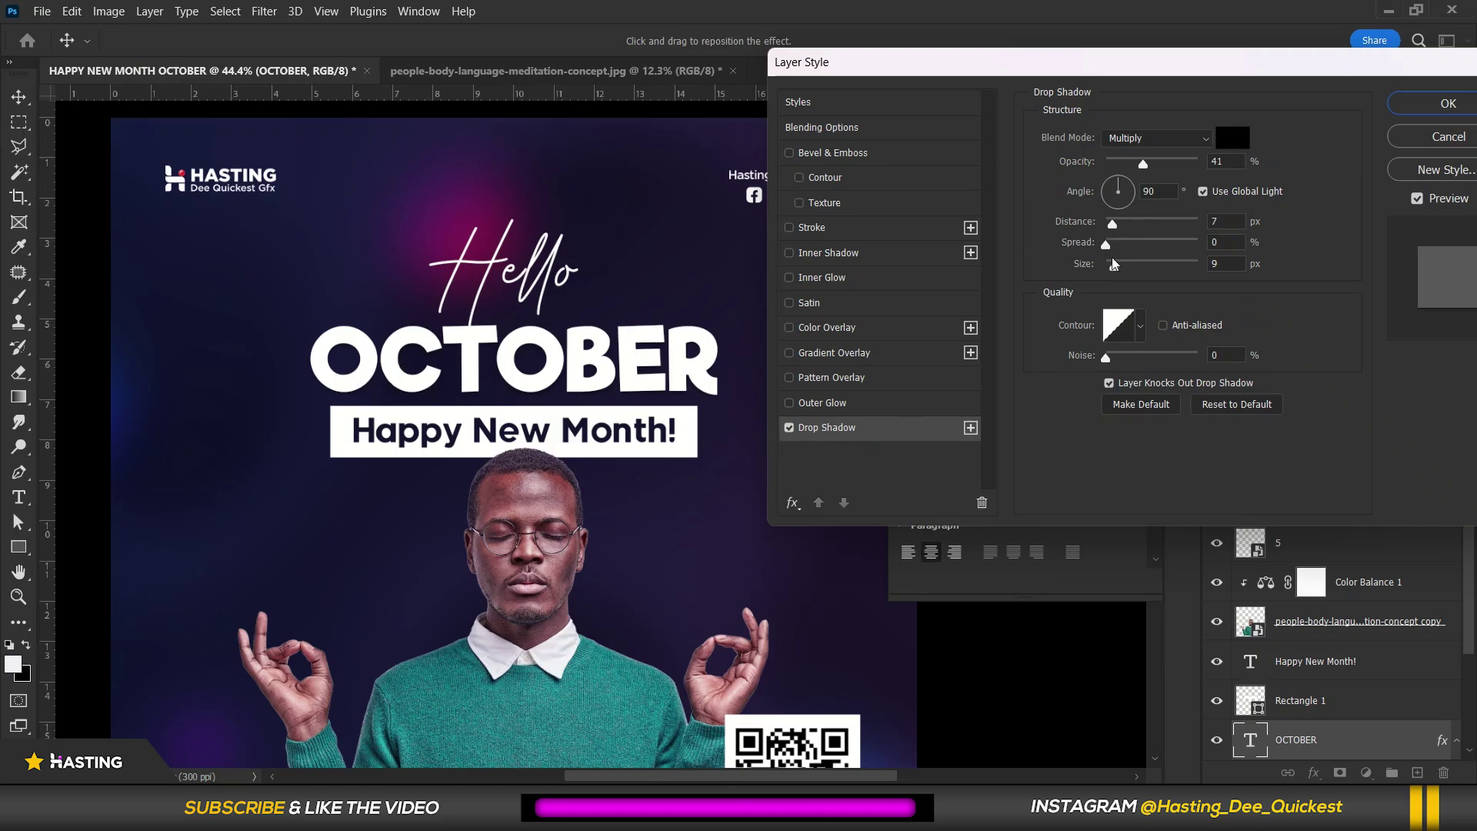
left_click_drag(1116, 266, 1120, 224)
left_click_drag(1147, 169, 1237, 157)
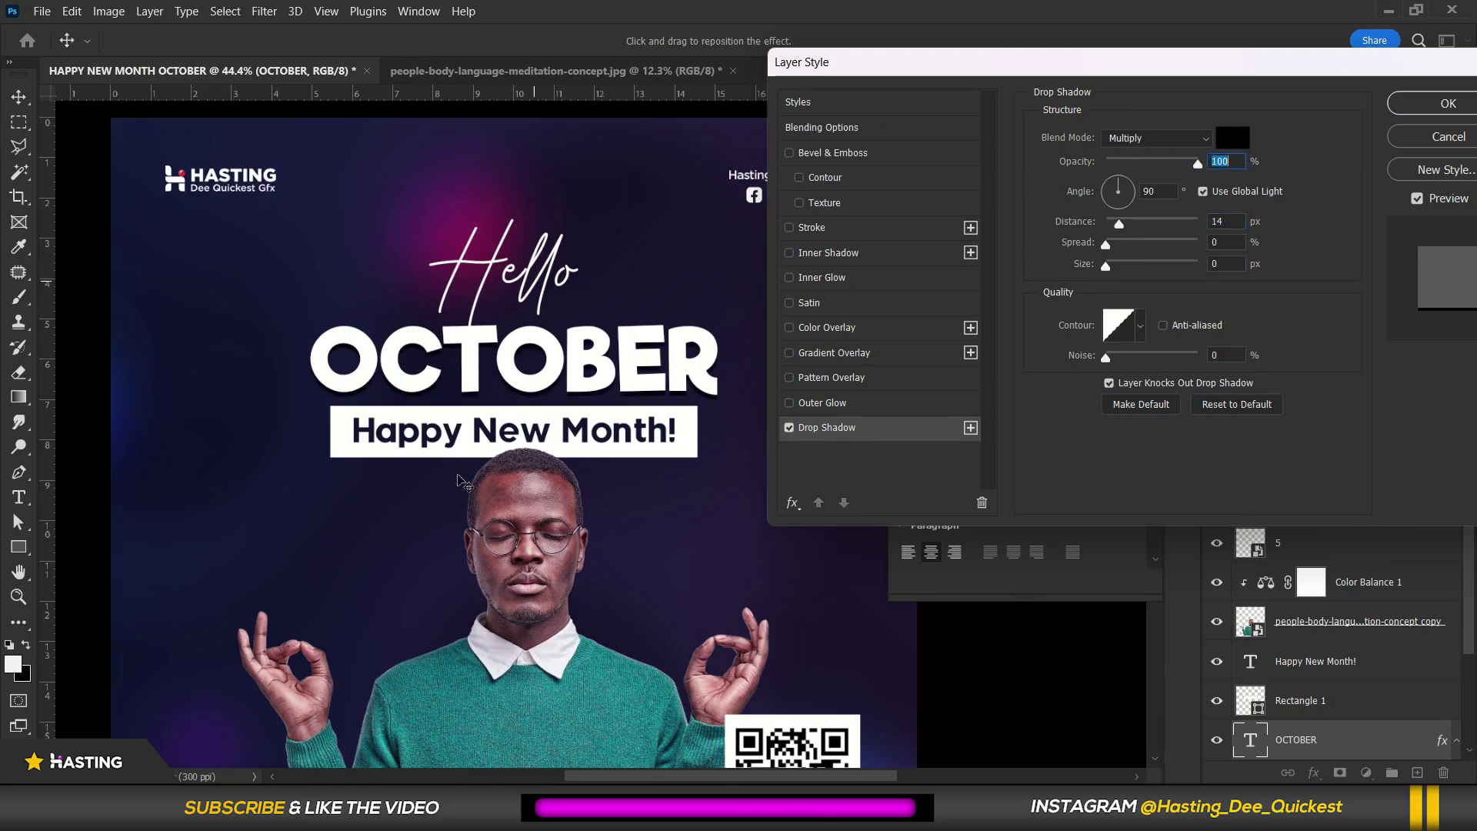
left_click(1413, 108)
Briefly hide and reshow the CUSTOM-02 background to check the shadow on the OCTOBER text
left_click_drag(1469, 659, 1470, 726)
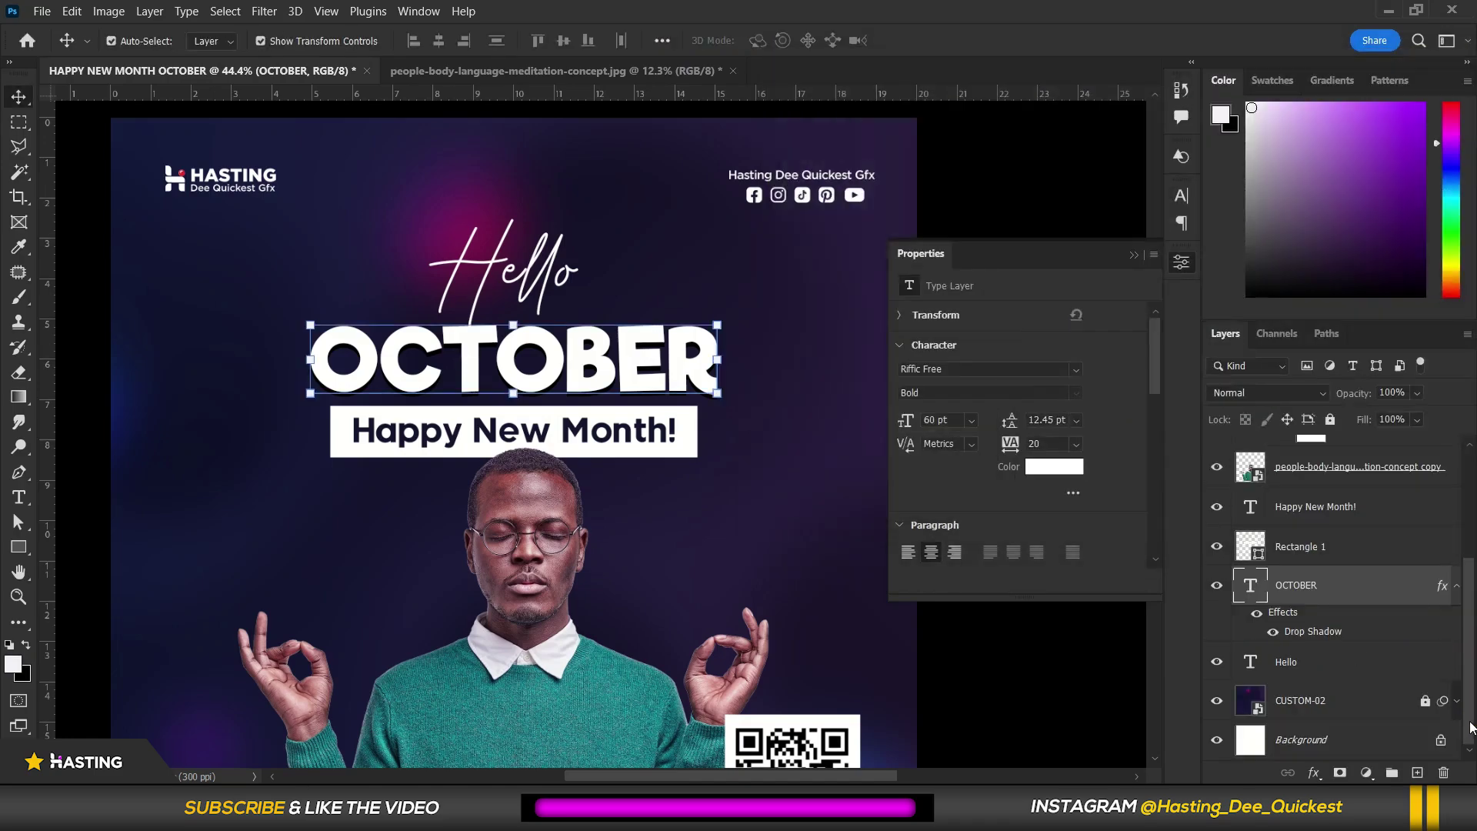
left_click(1218, 700)
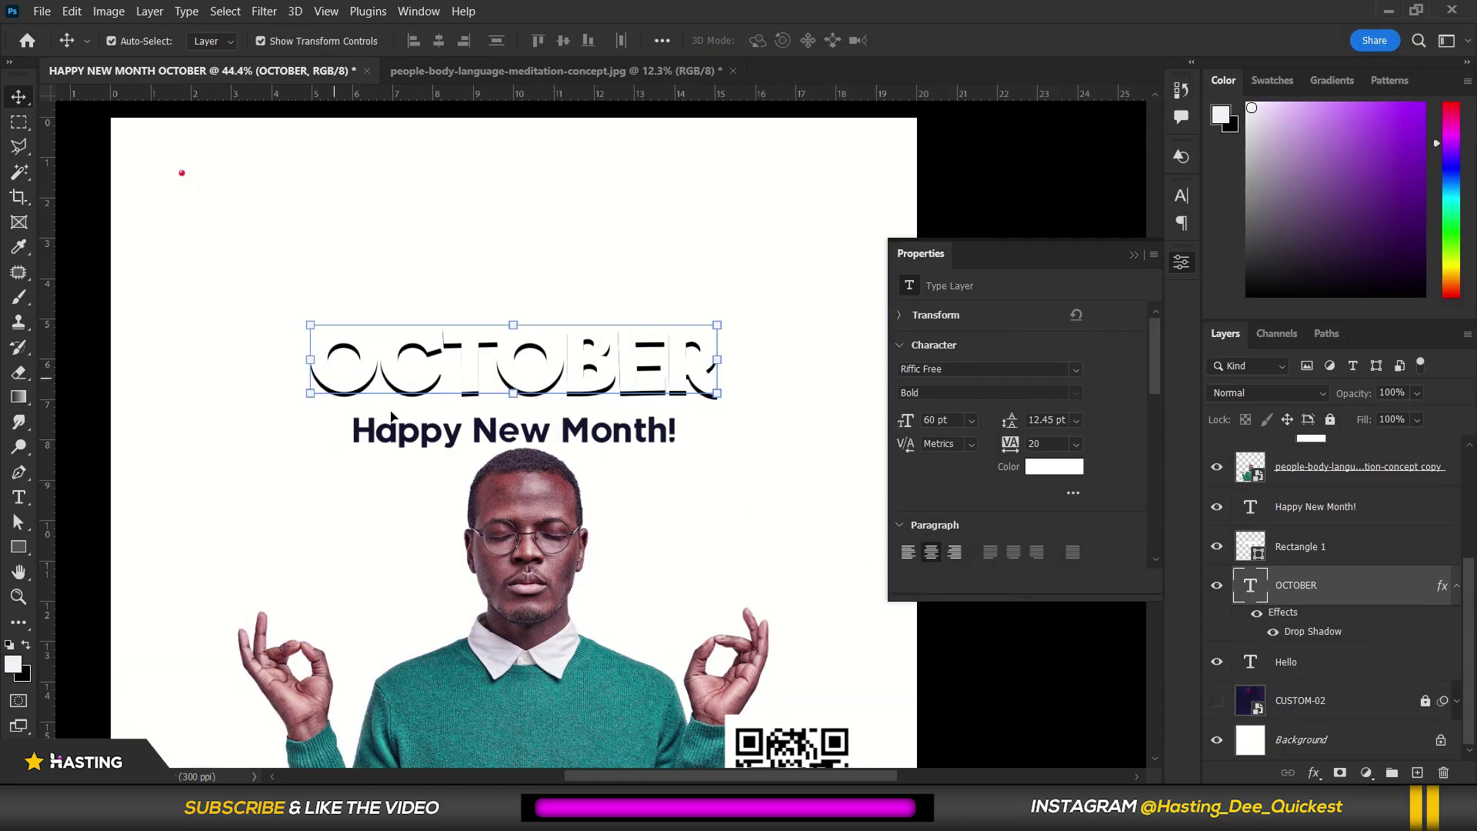
left_click(1216, 700)
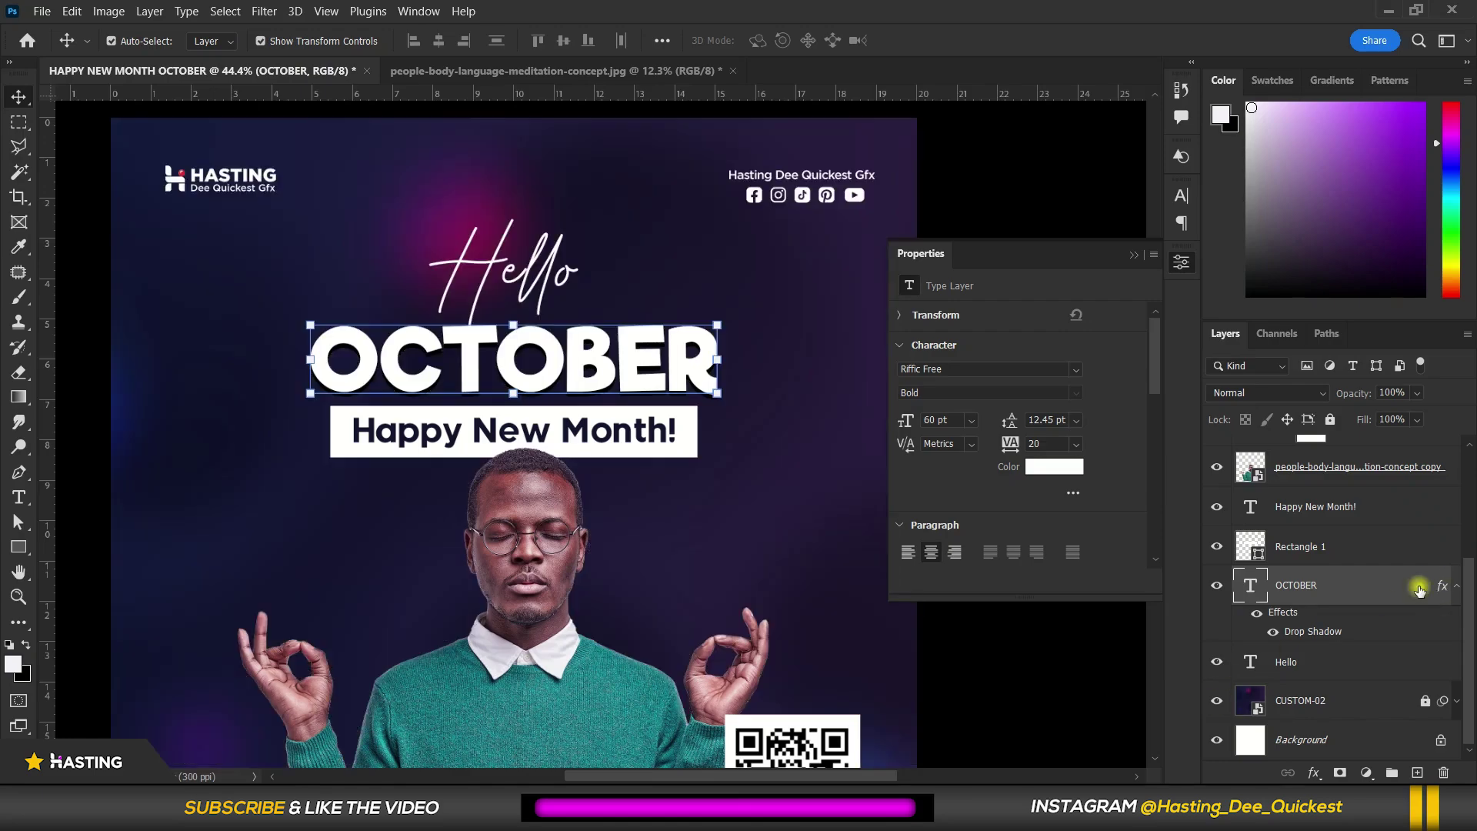
Add an outer glow to the OCTOBER text and set its color to magenta e917fc
right_click(1441, 587)
left_click(1329, 27)
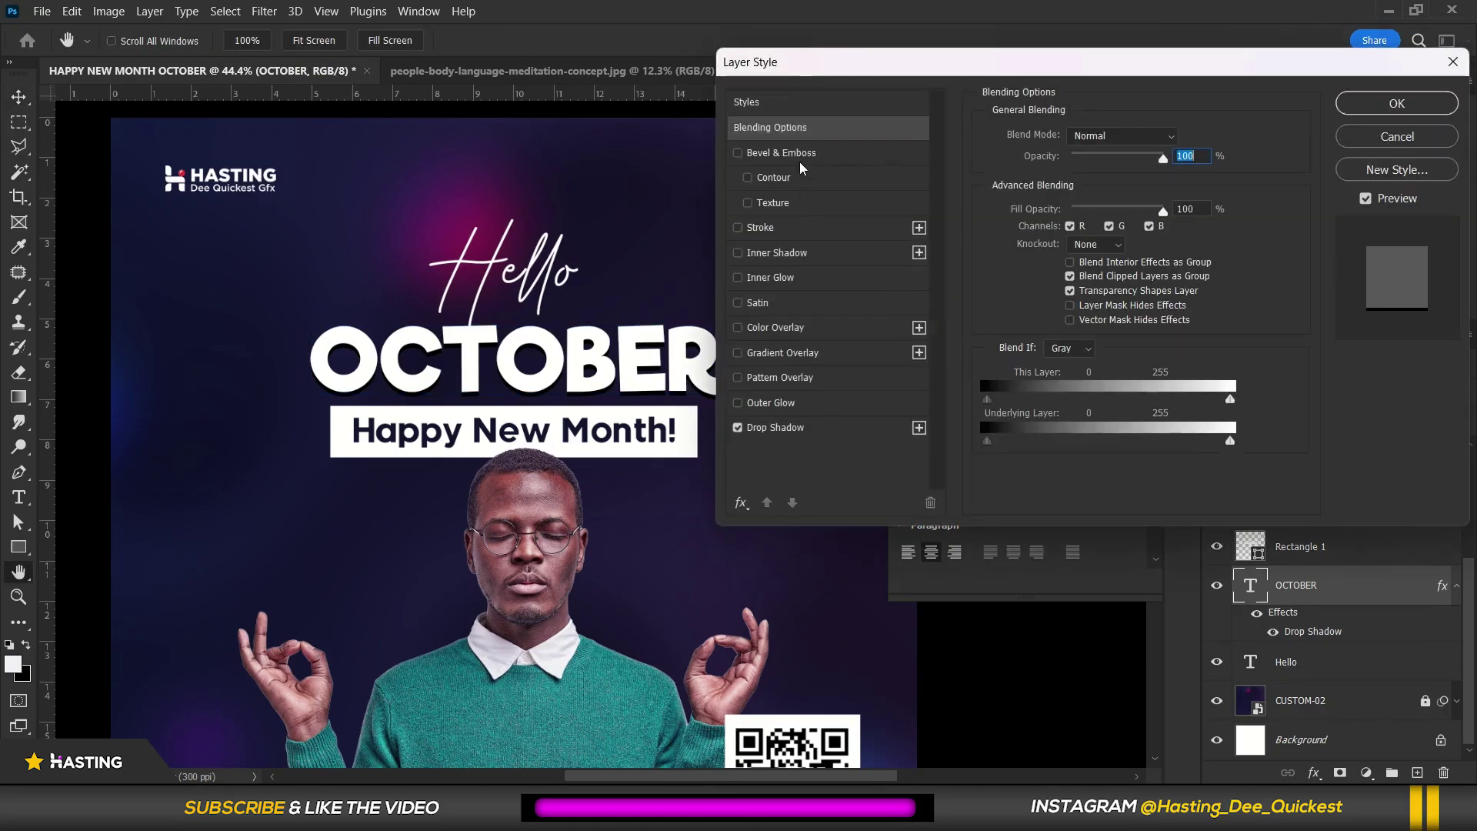
left_click_drag(902, 72, 949, 46)
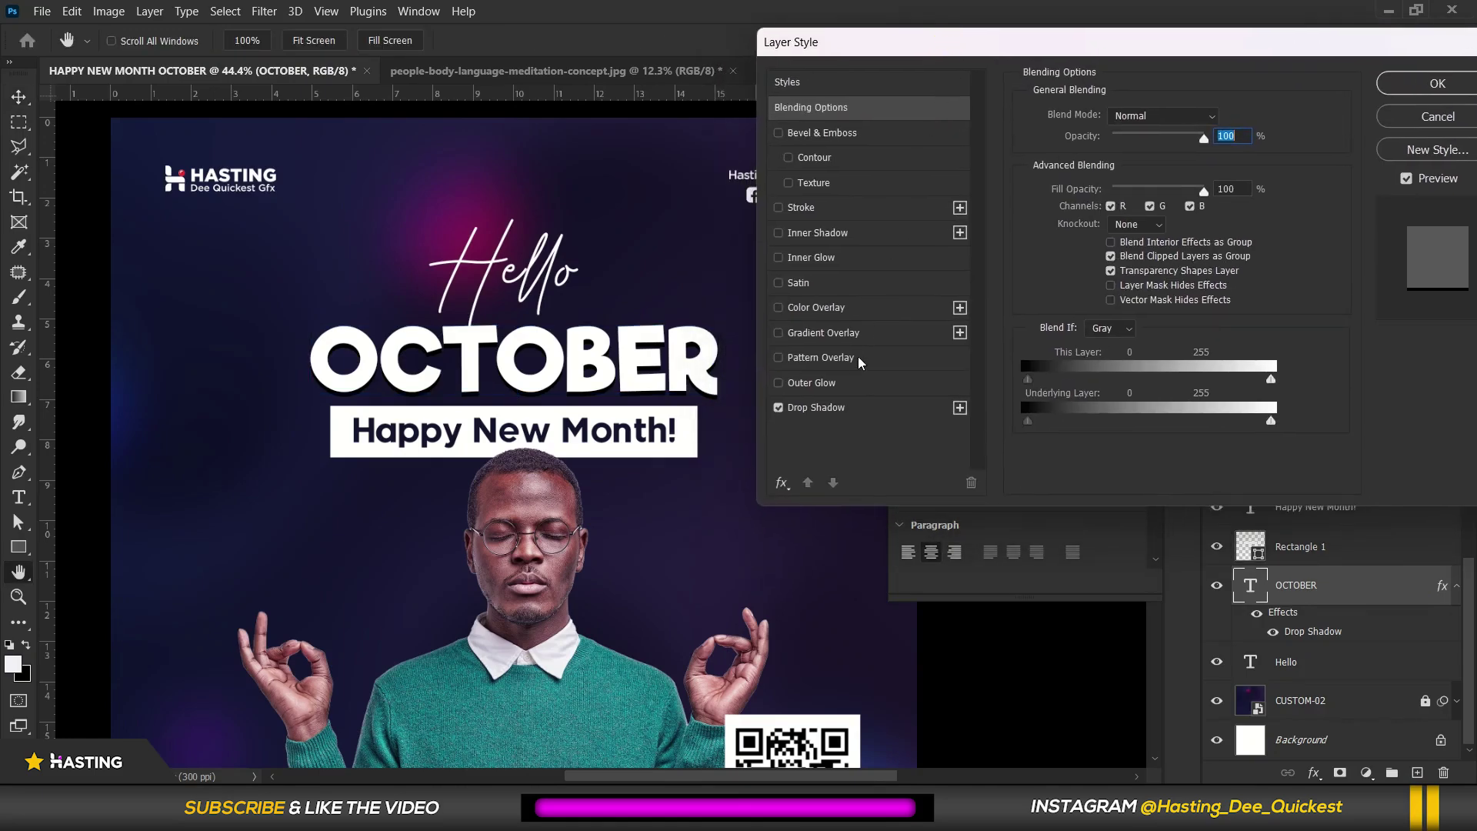
left_click(813, 383)
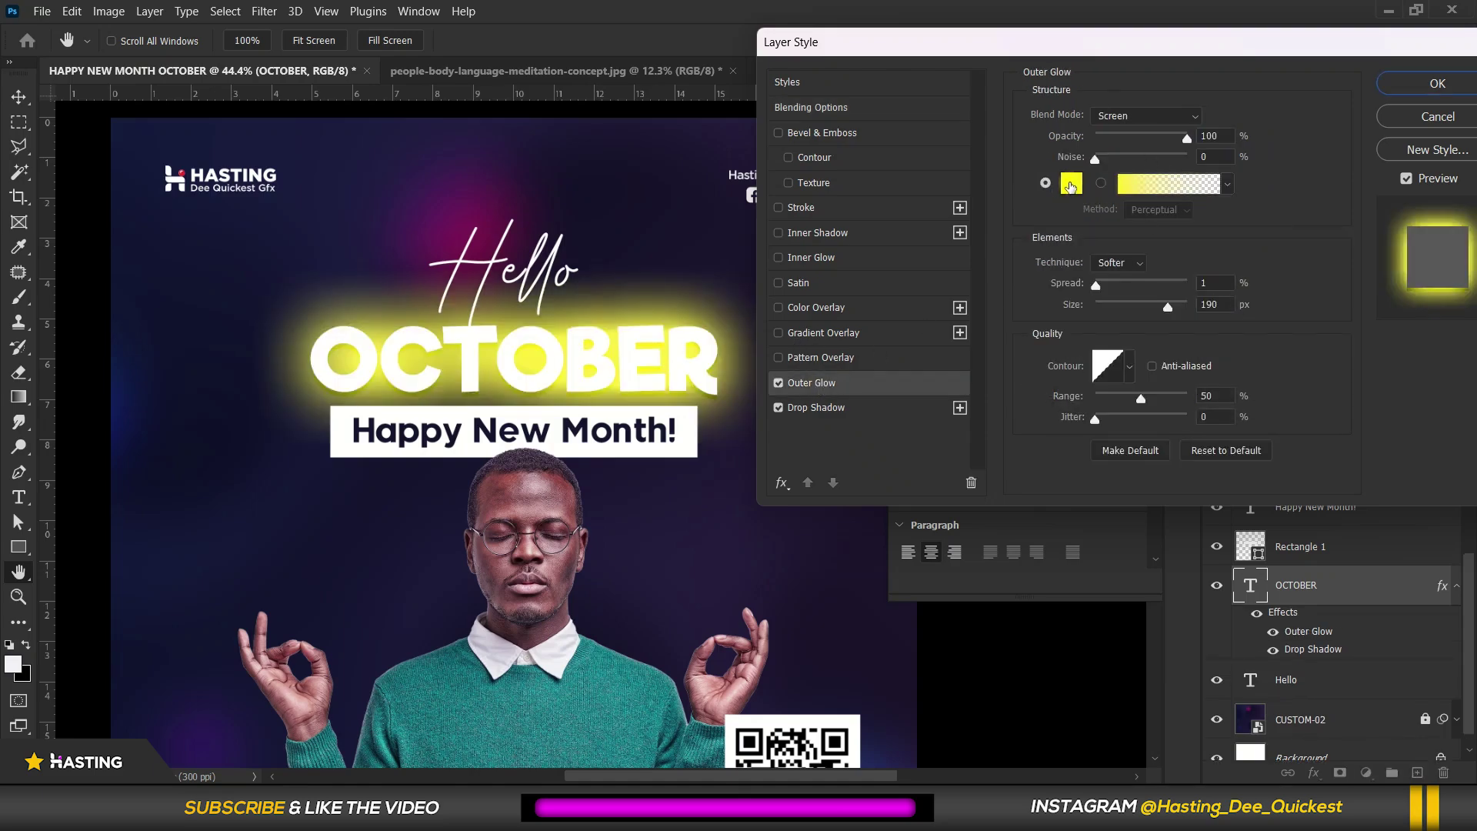
left_click(1072, 187)
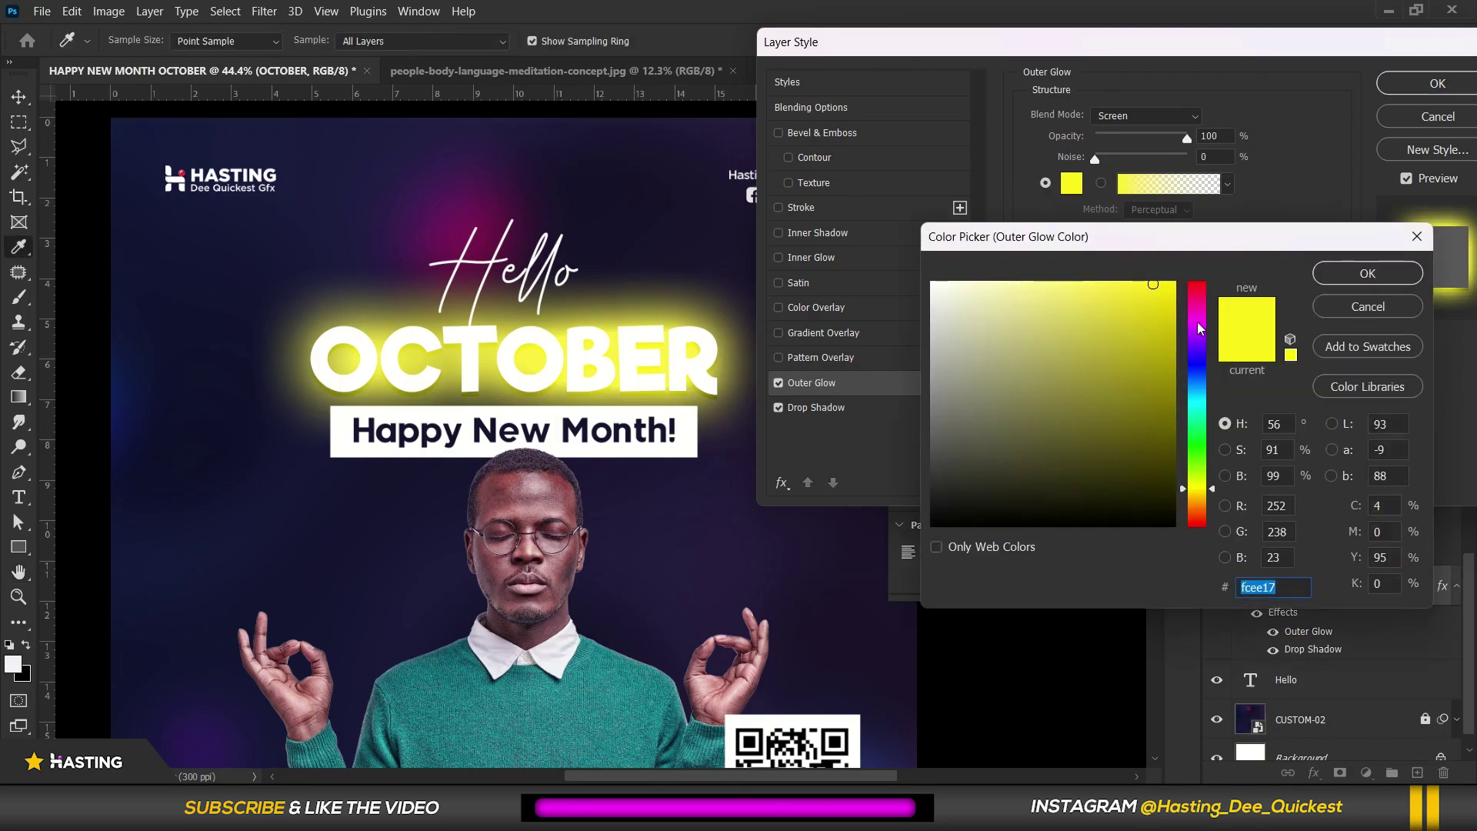
left_click(1199, 327)
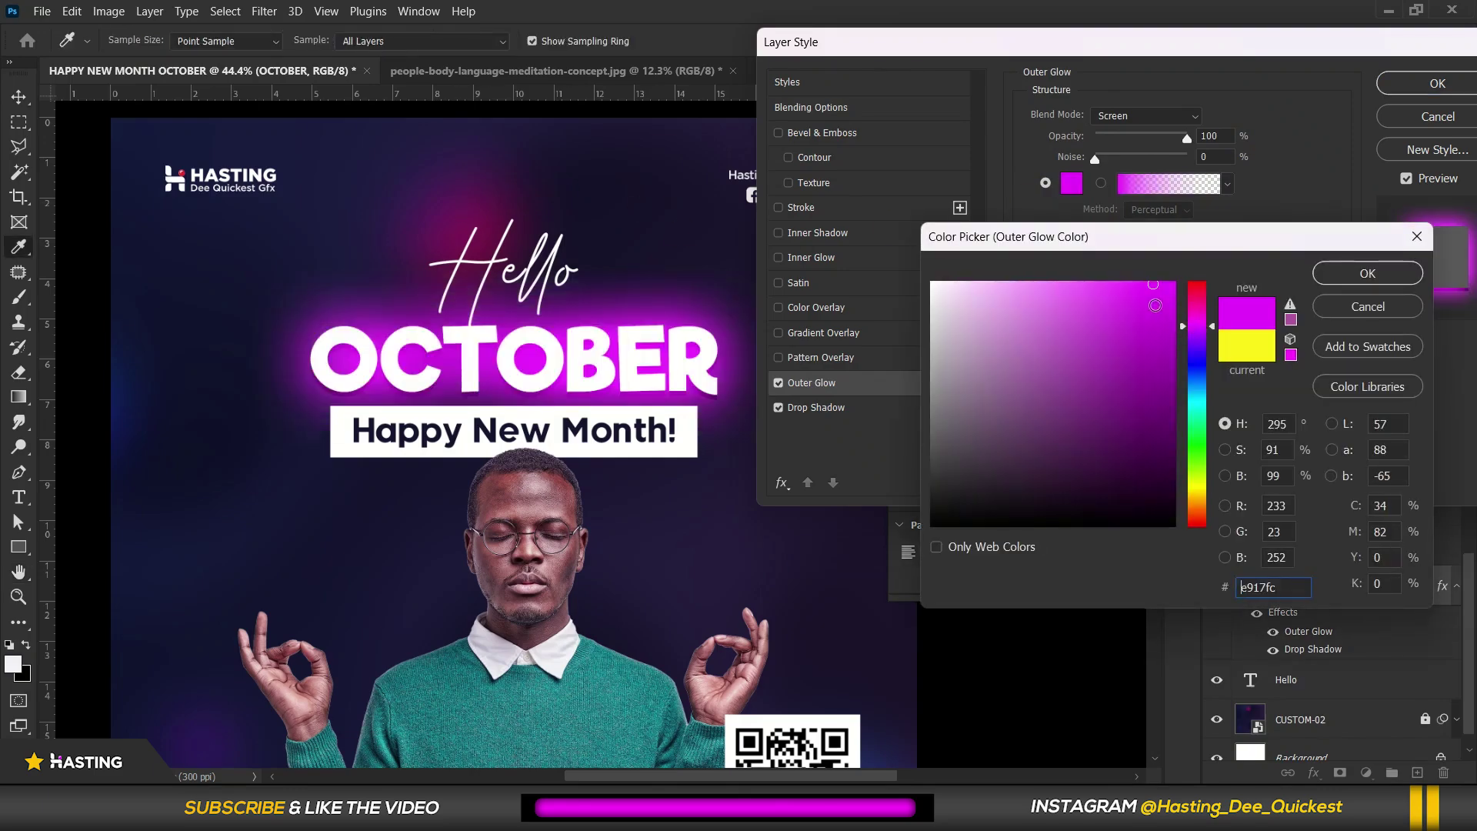
left_click(1365, 274)
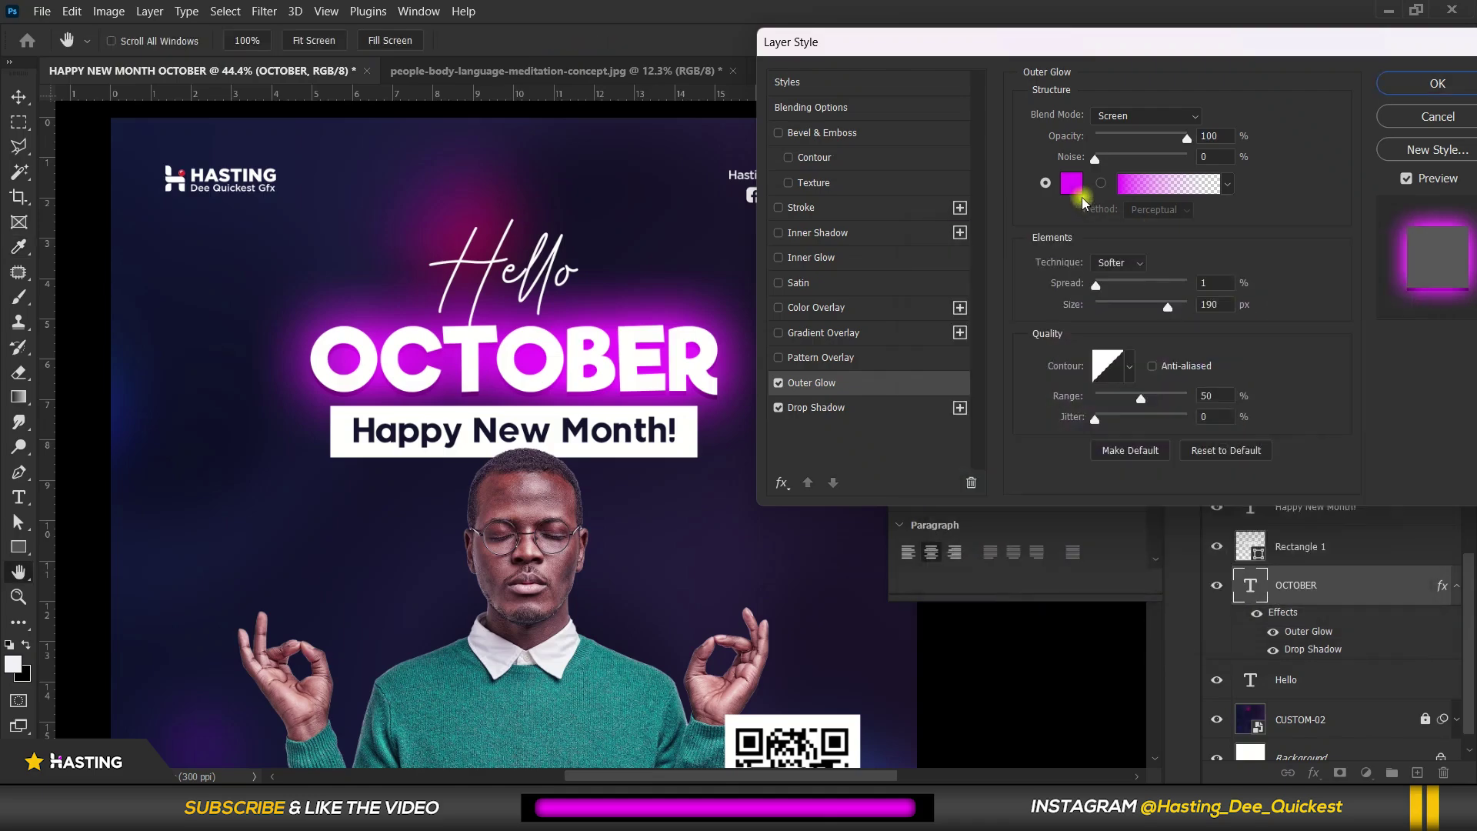
Set the OCTOBER outer glow to 229 px size and about 71% opacity, and add a little noise
left_click_drag(1163, 308, 1181, 305)
left_click(1141, 137)
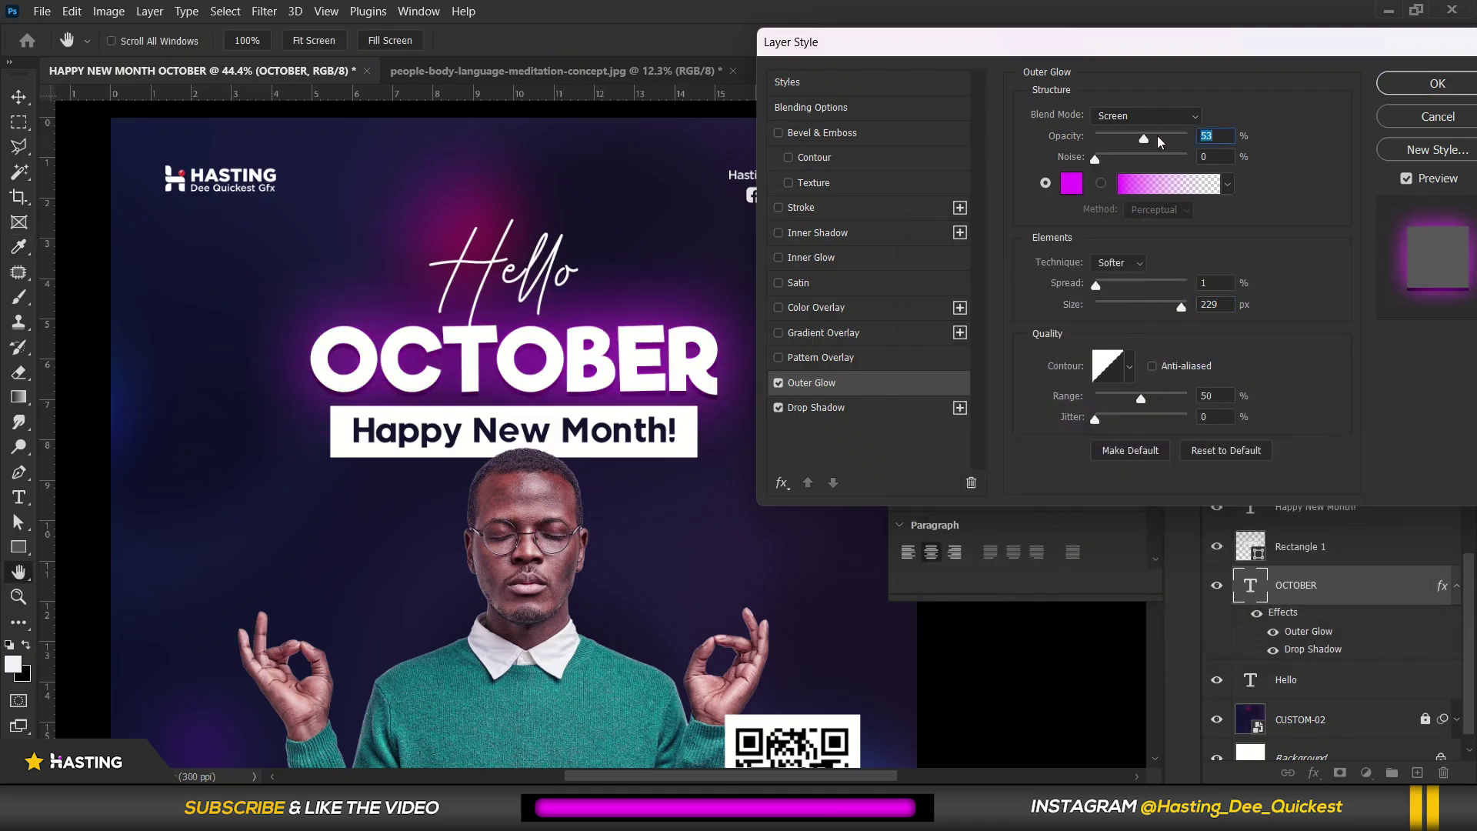
left_click(1162, 137)
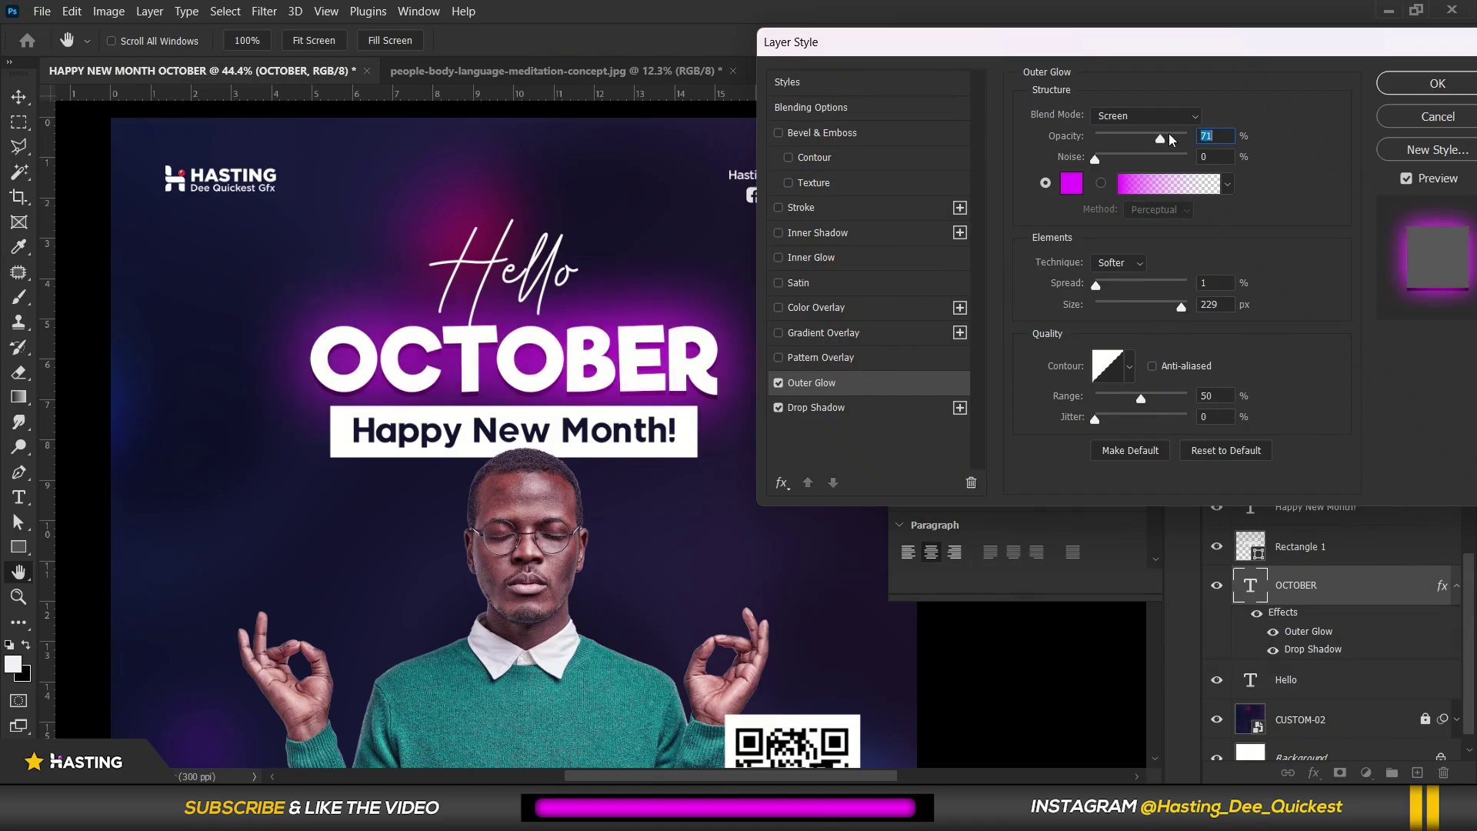
left_click(1103, 158)
left_click(1109, 160)
left_click(1164, 142)
left_click(1414, 87)
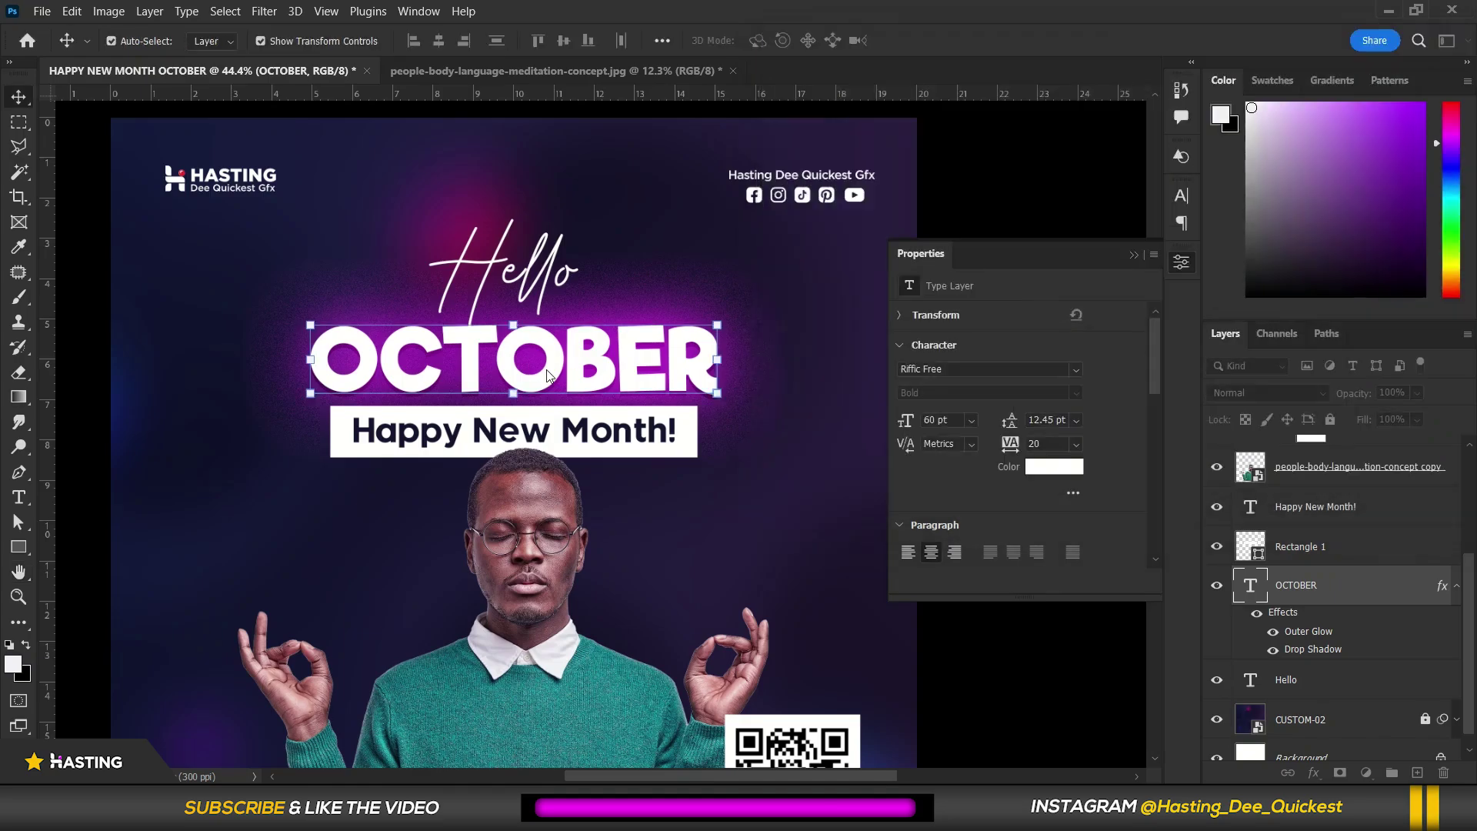
Add a smooth inner Bevel & Emboss to the OCTOBER text with 1000% depth, 139 px size and 7 px soften
scroll(548, 375, "up", 2)
scroll(548, 374, "down", 3)
scroll(548, 375, "up", 2)
right_click(1347, 586)
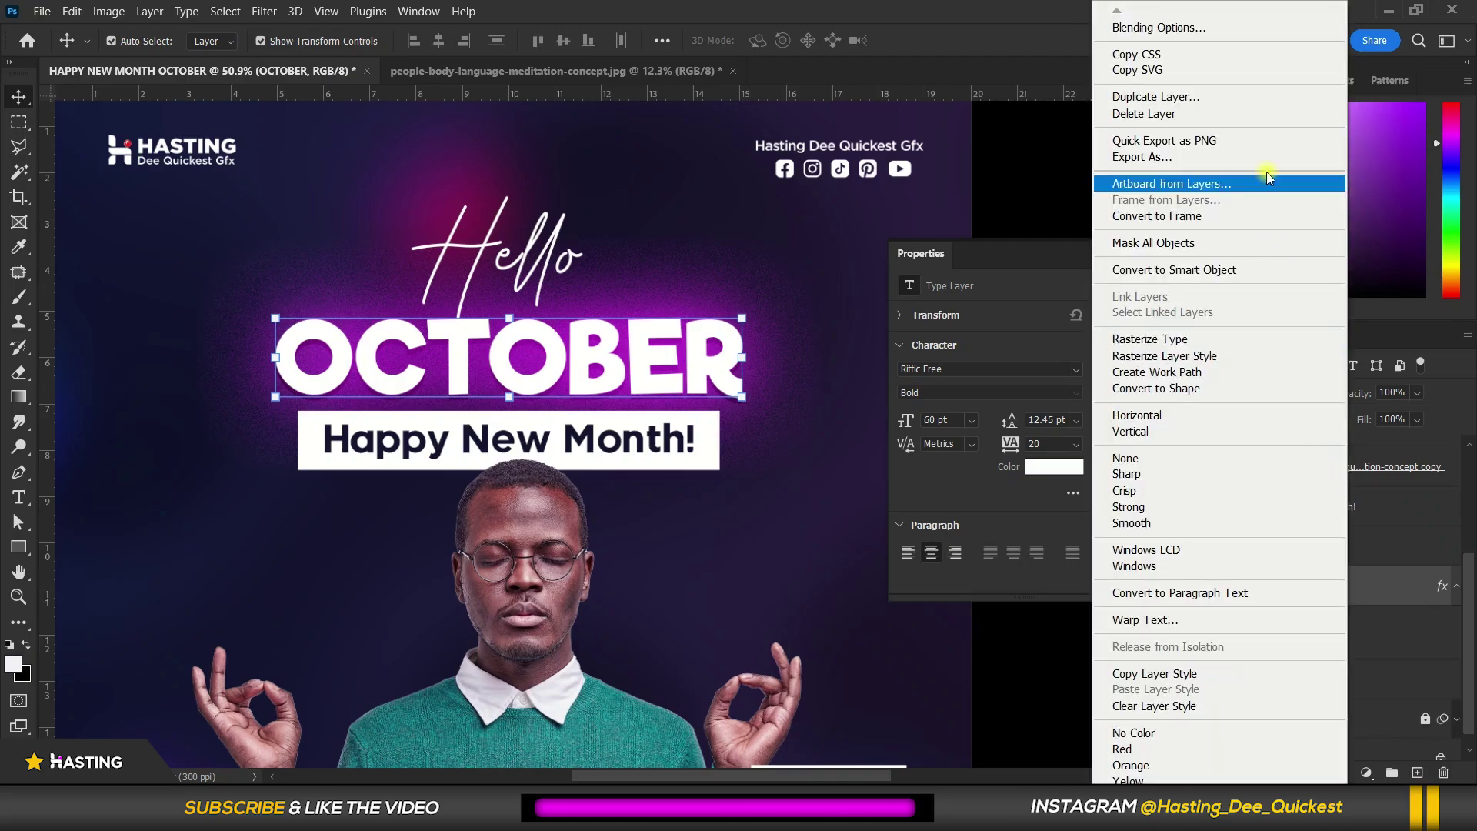
left_click(1238, 26)
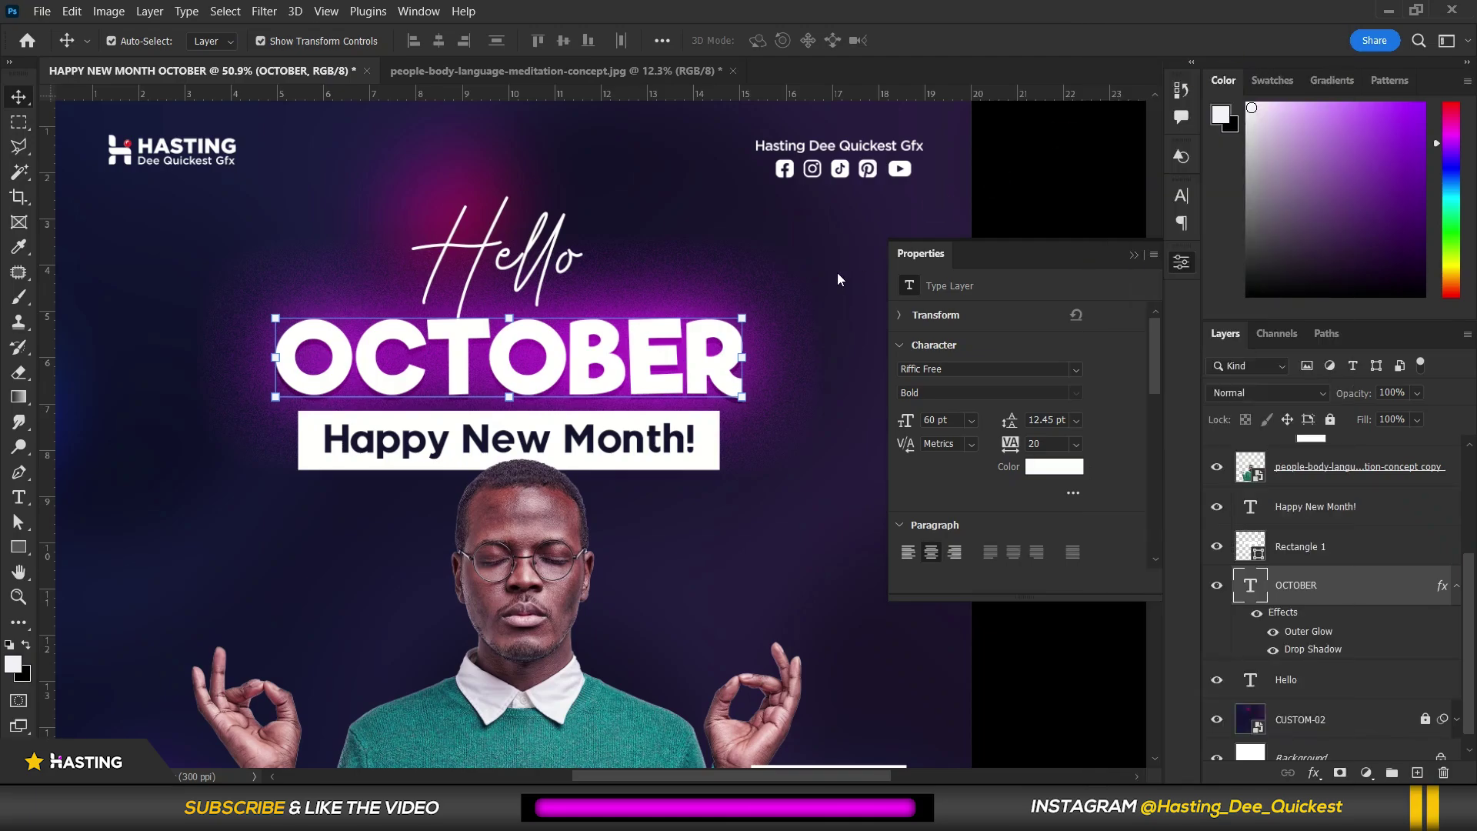
left_click(792, 144)
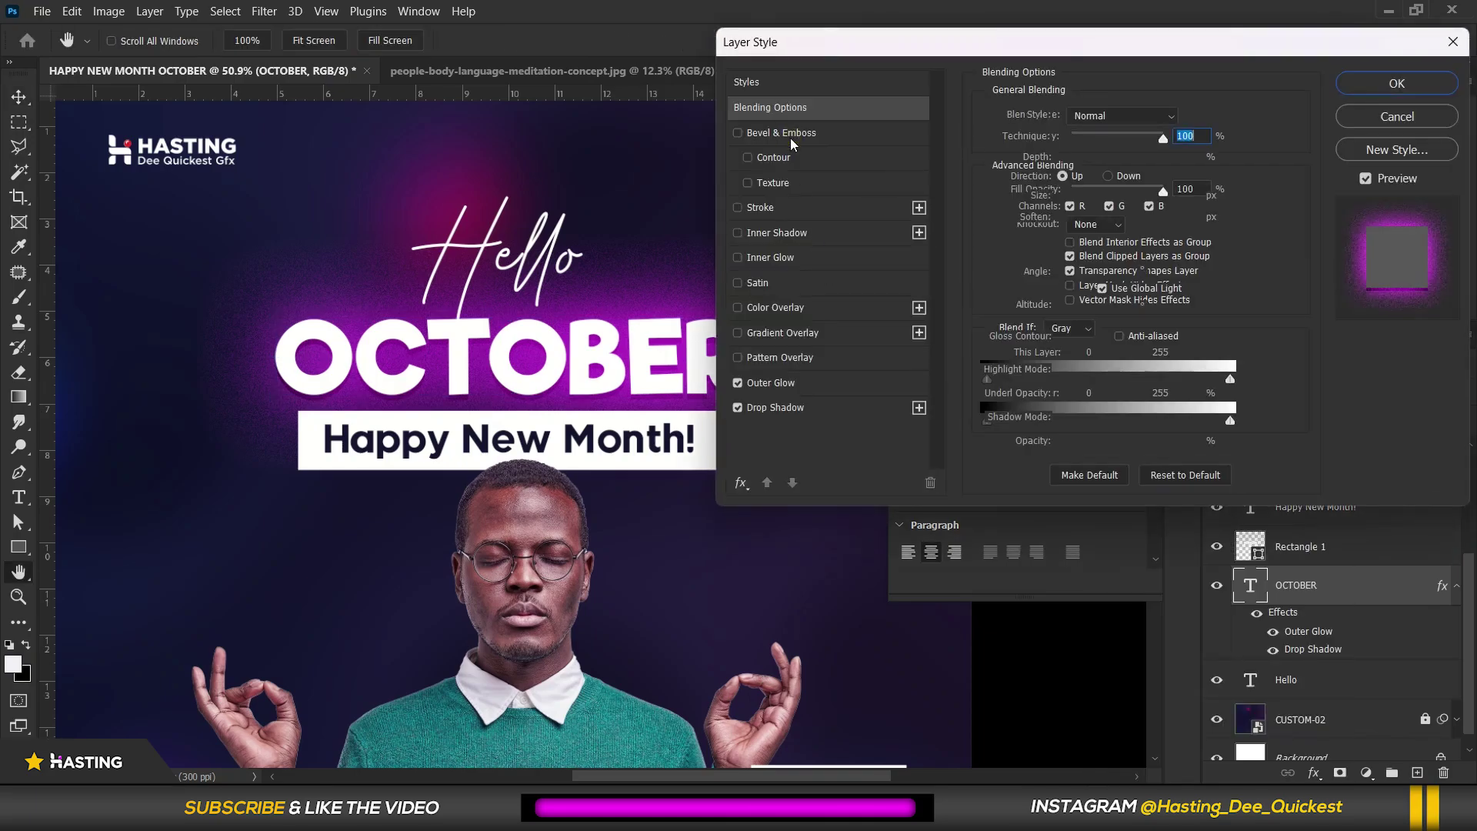
left_click_drag(893, 51, 955, 56)
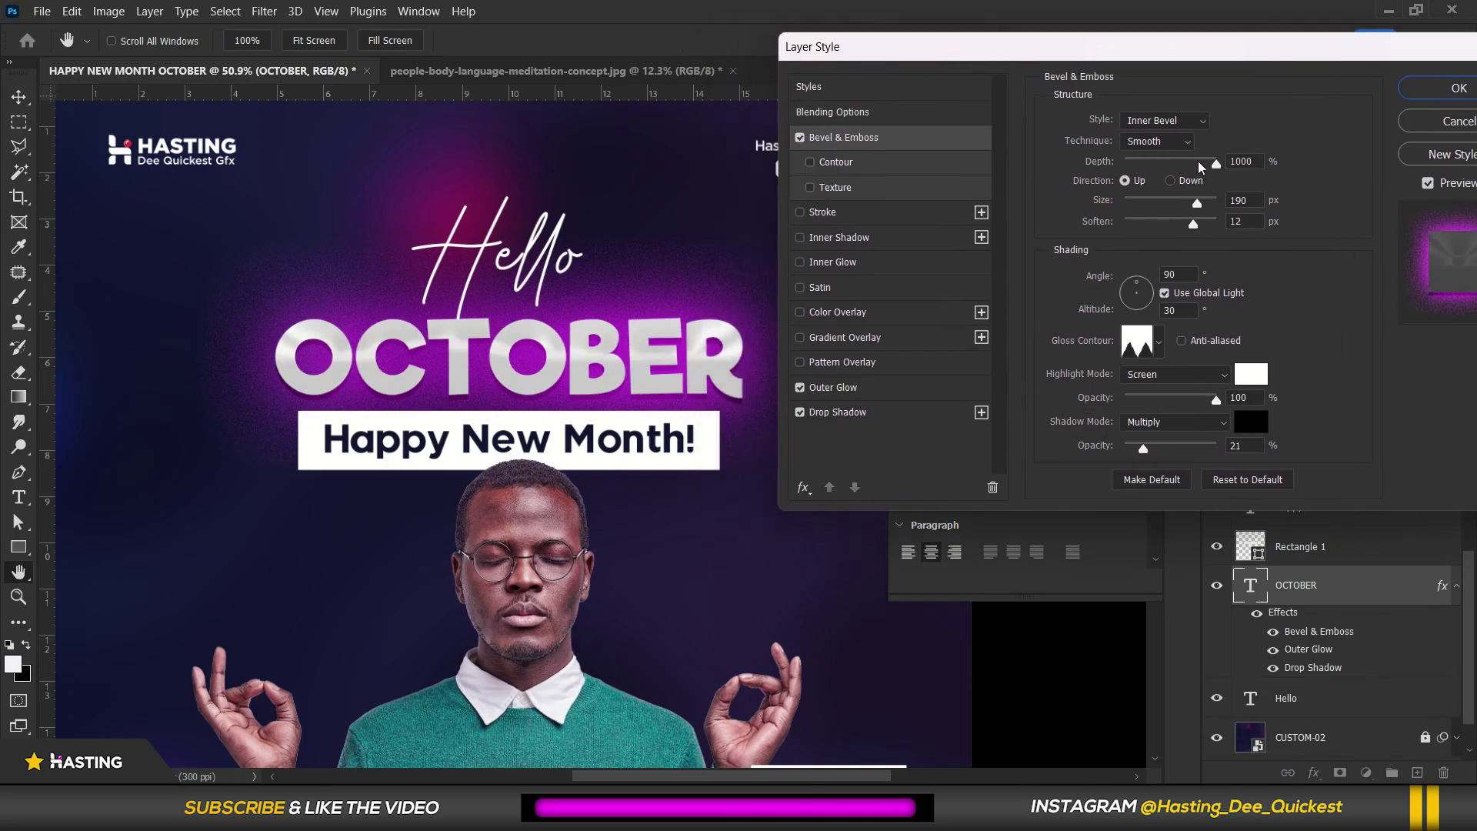
mouse_move(1195, 206)
left_mouse_down()
mouse_move(1163, 205)
mouse_move(1152, 216)
mouse_move(1179, 226)
mouse_move(1148, 231)
mouse_move(1202, 228)
mouse_move(1166, 226)
mouse_move(1179, 202)
left_mouse_up()
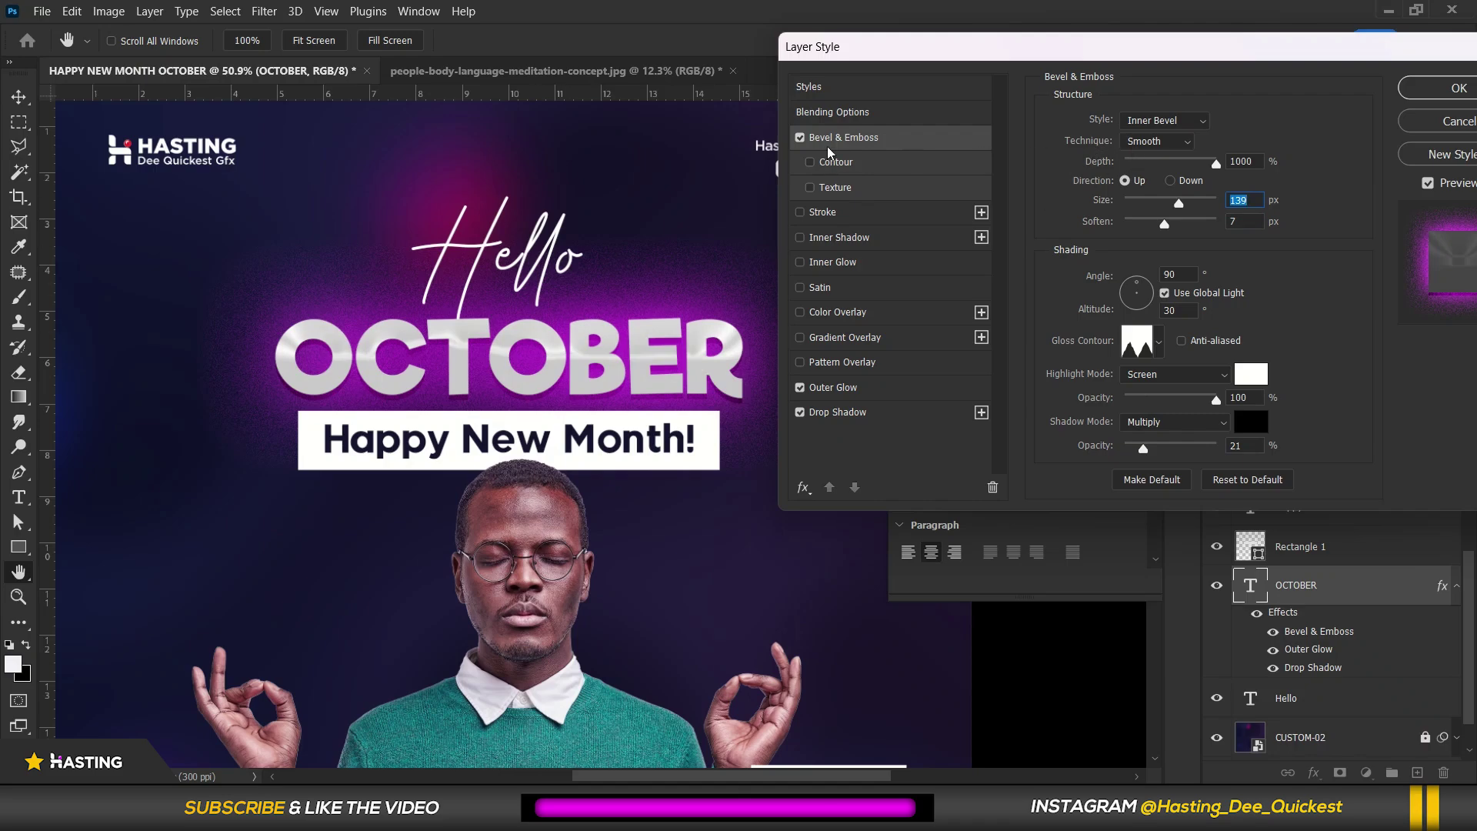
left_click(800, 138)
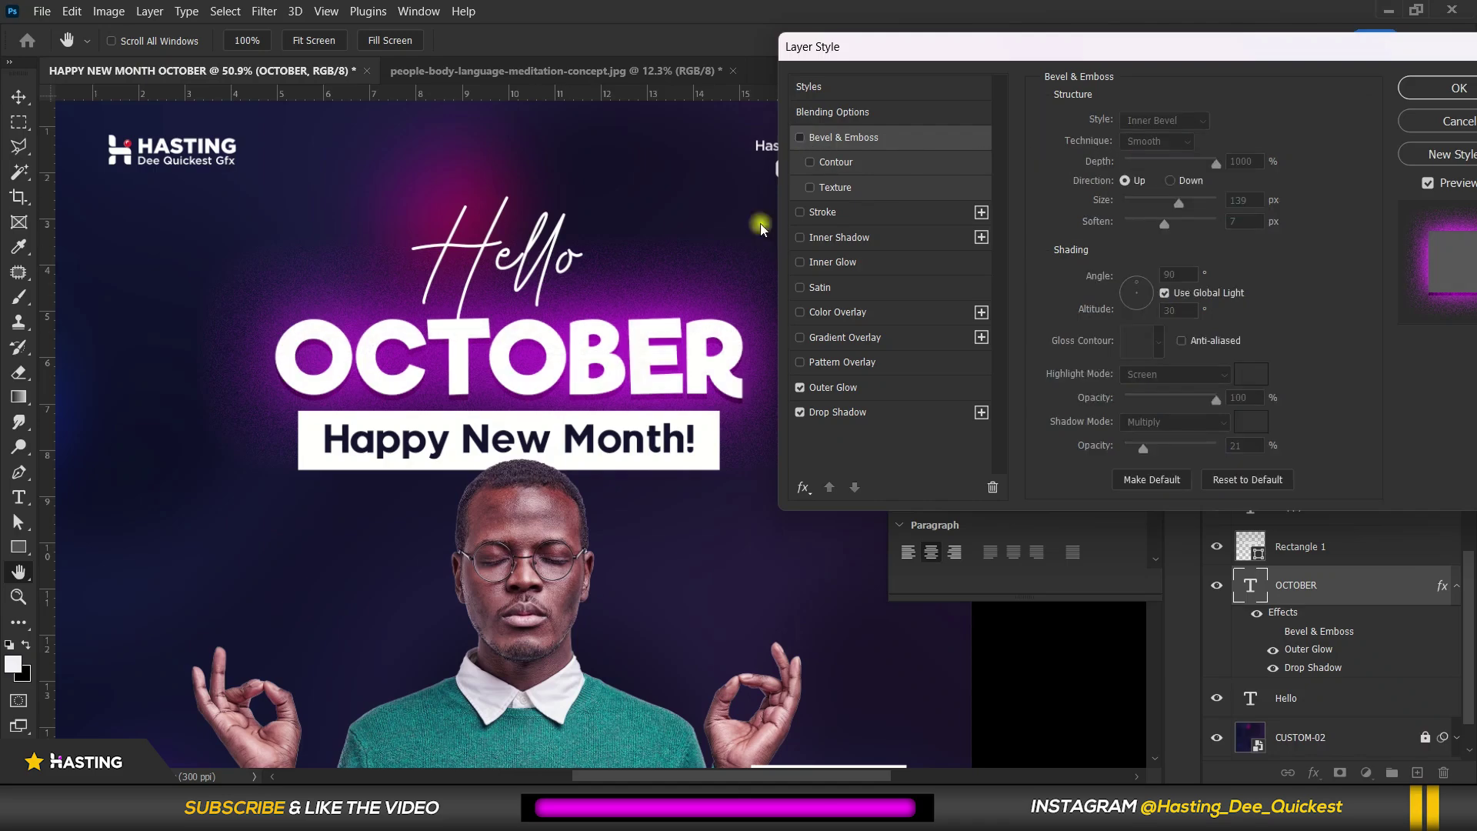
key("ctrl+z")
left_click(1438, 94)
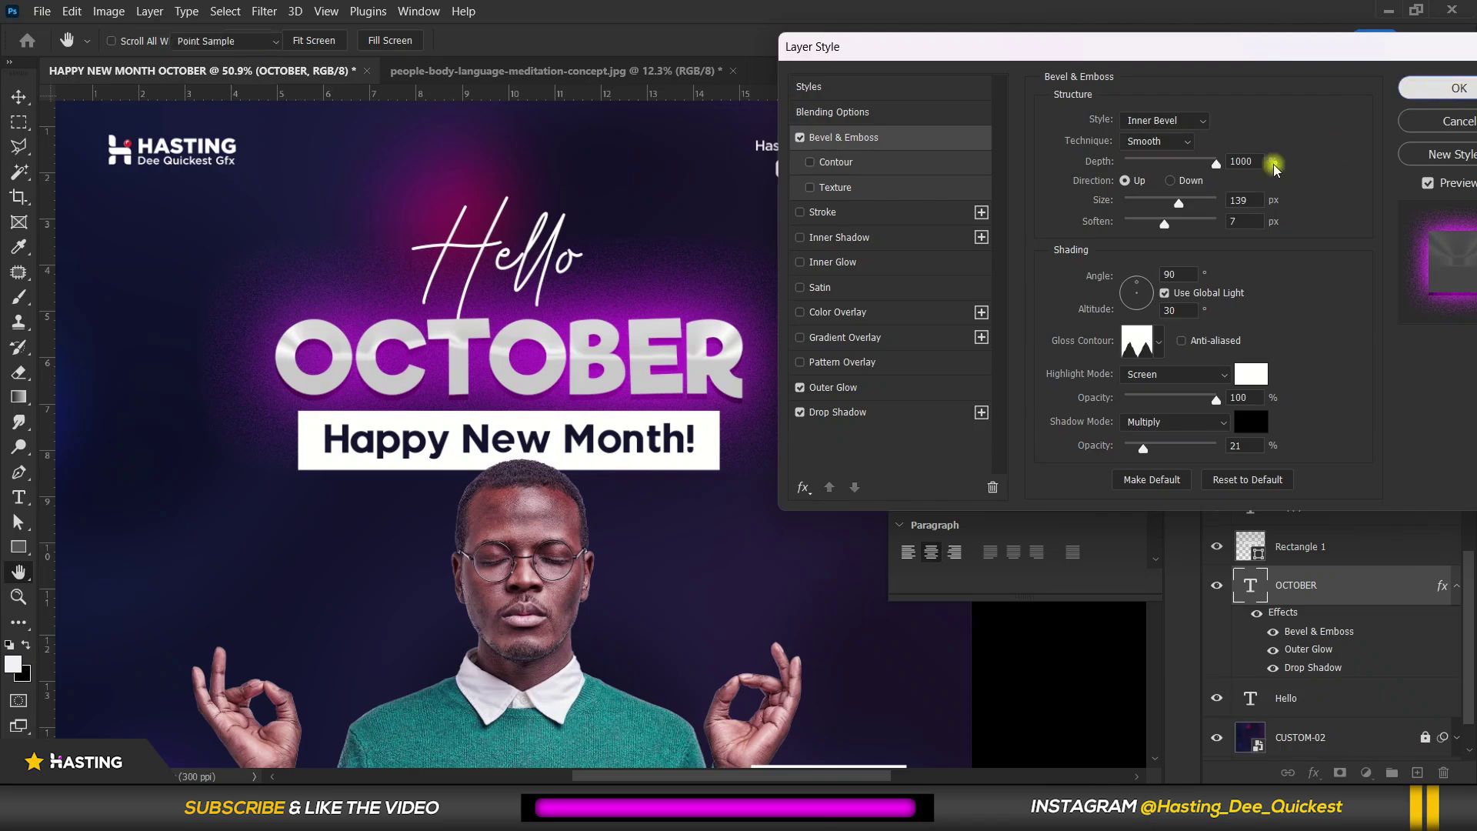
Shift the Hello text slightly right to center it above OCTOBER and recolor it yellow ffd800
scroll(600, 262, "down", 1)
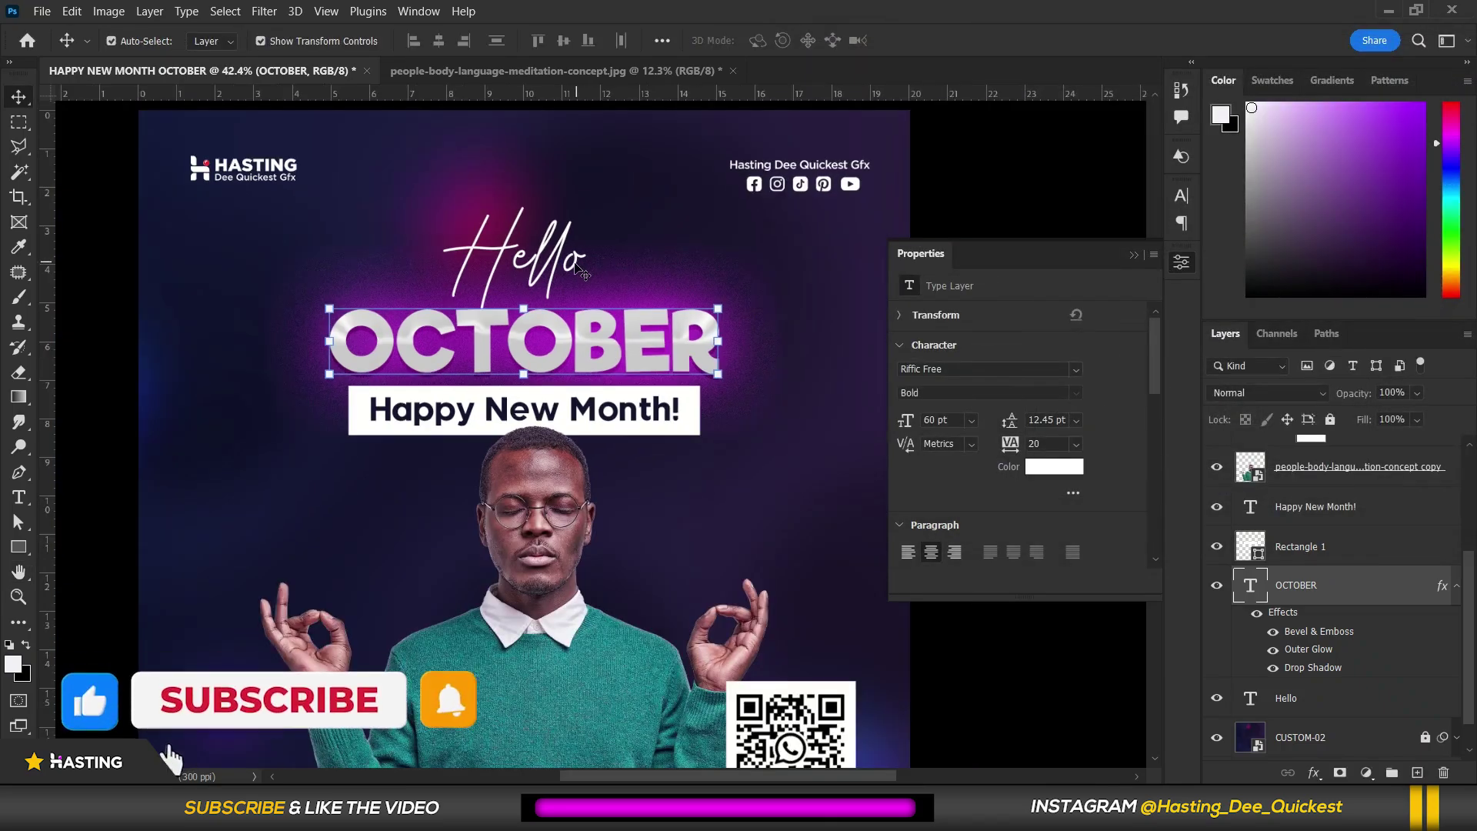
left_click_drag(560, 247, 578, 256)
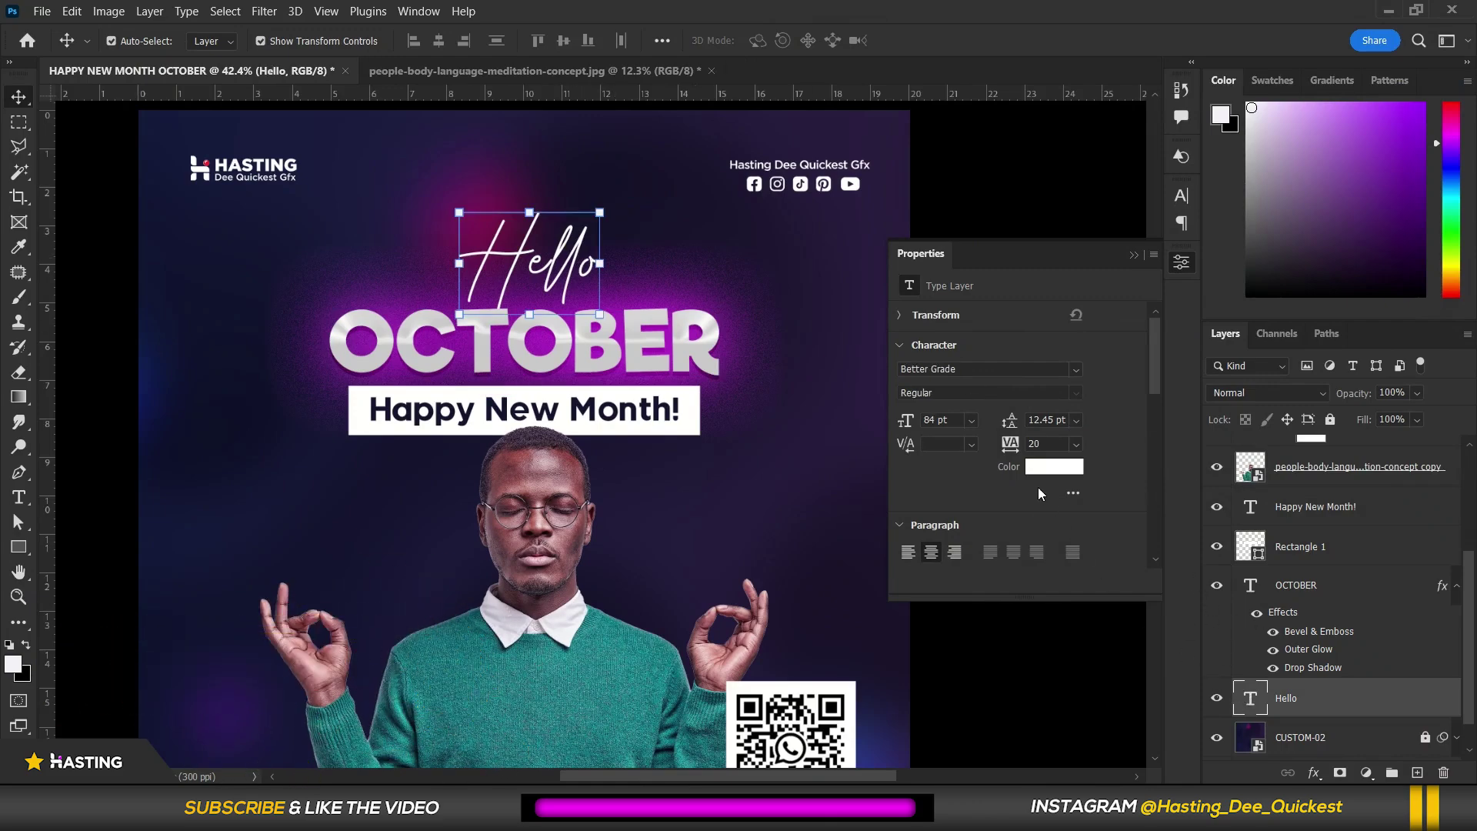
left_click(1050, 467)
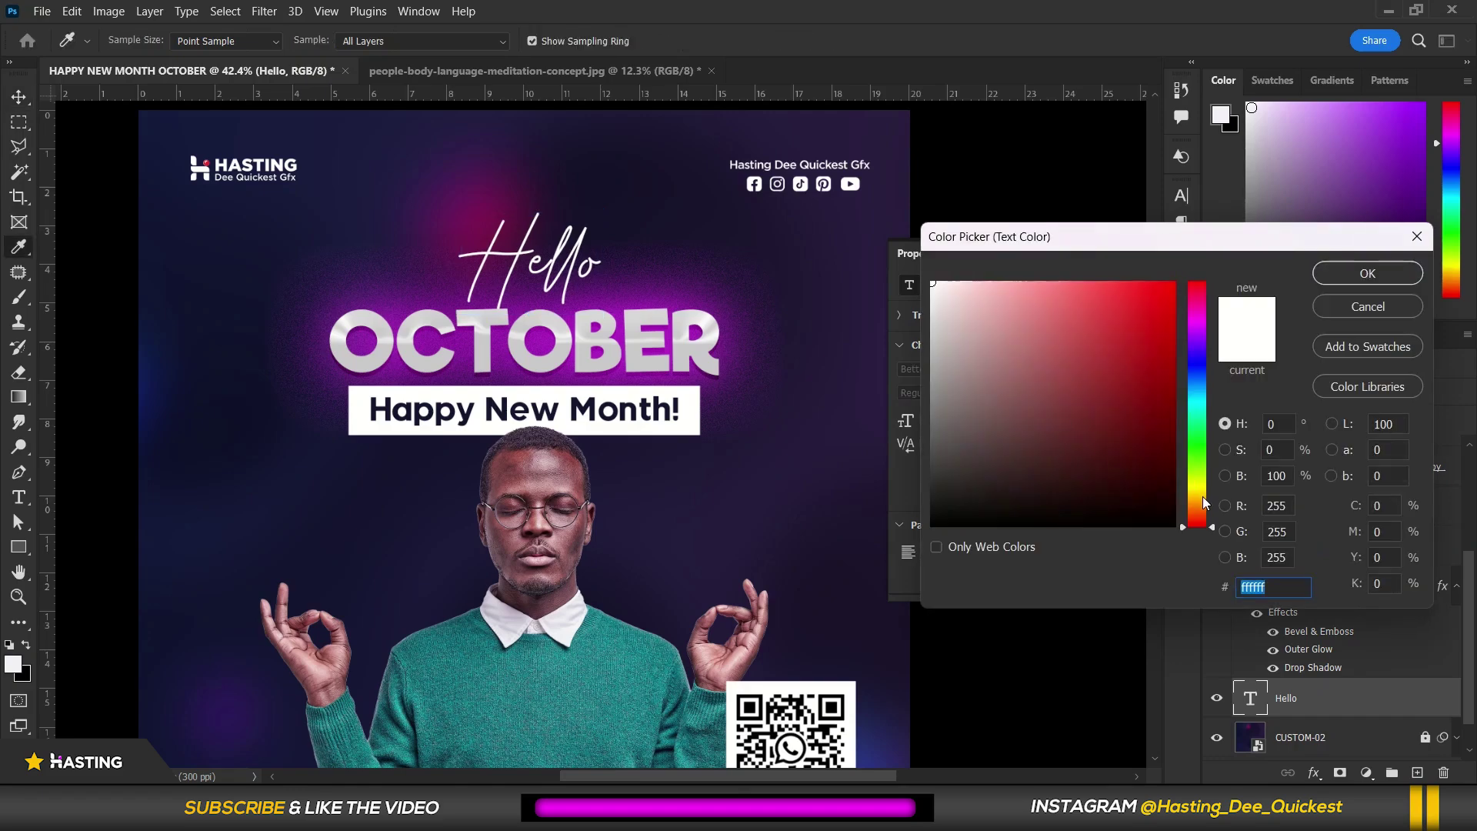
left_click(1202, 497)
left_click(1173, 283)
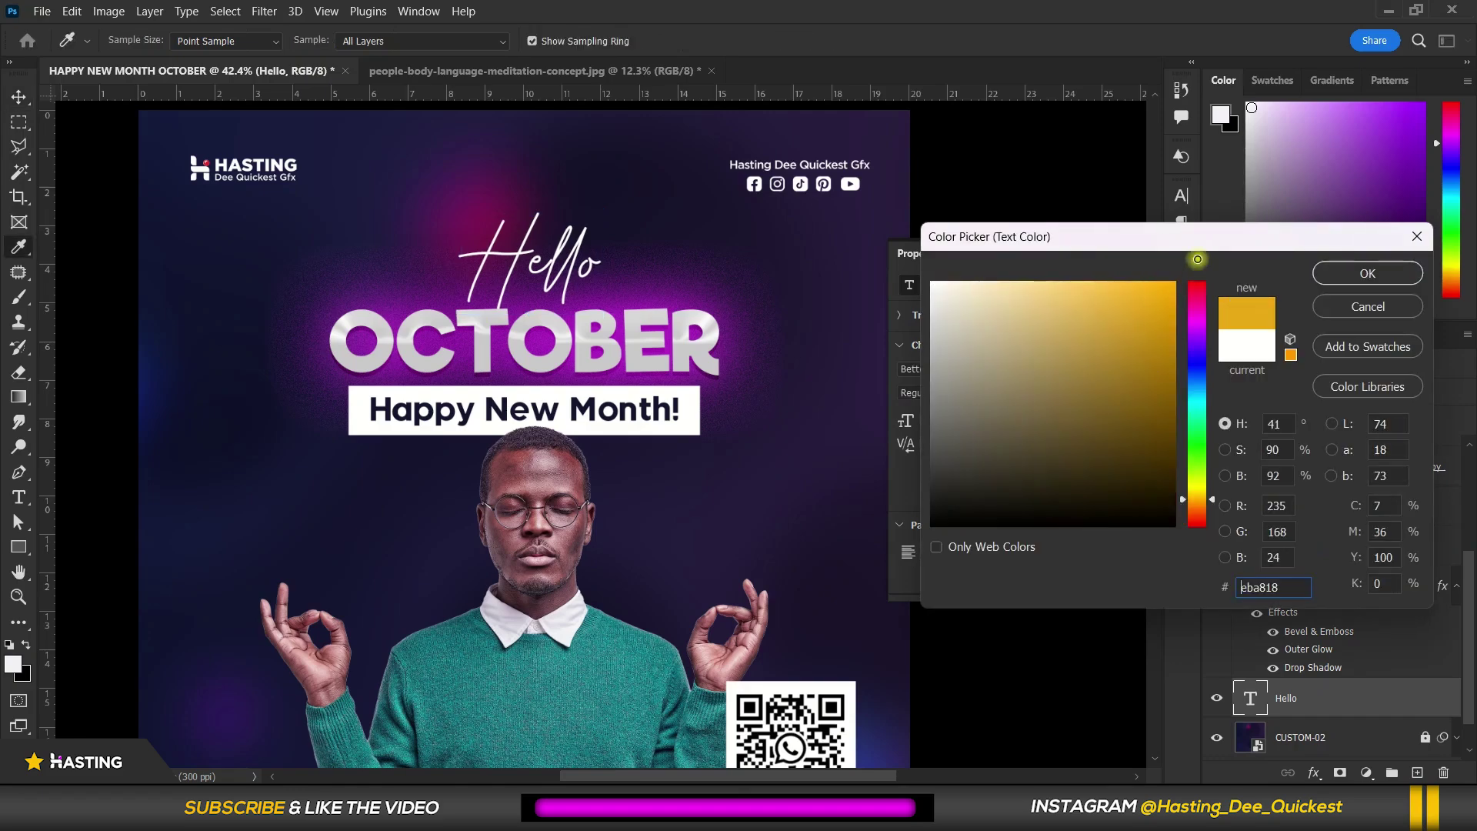
left_click(1201, 487)
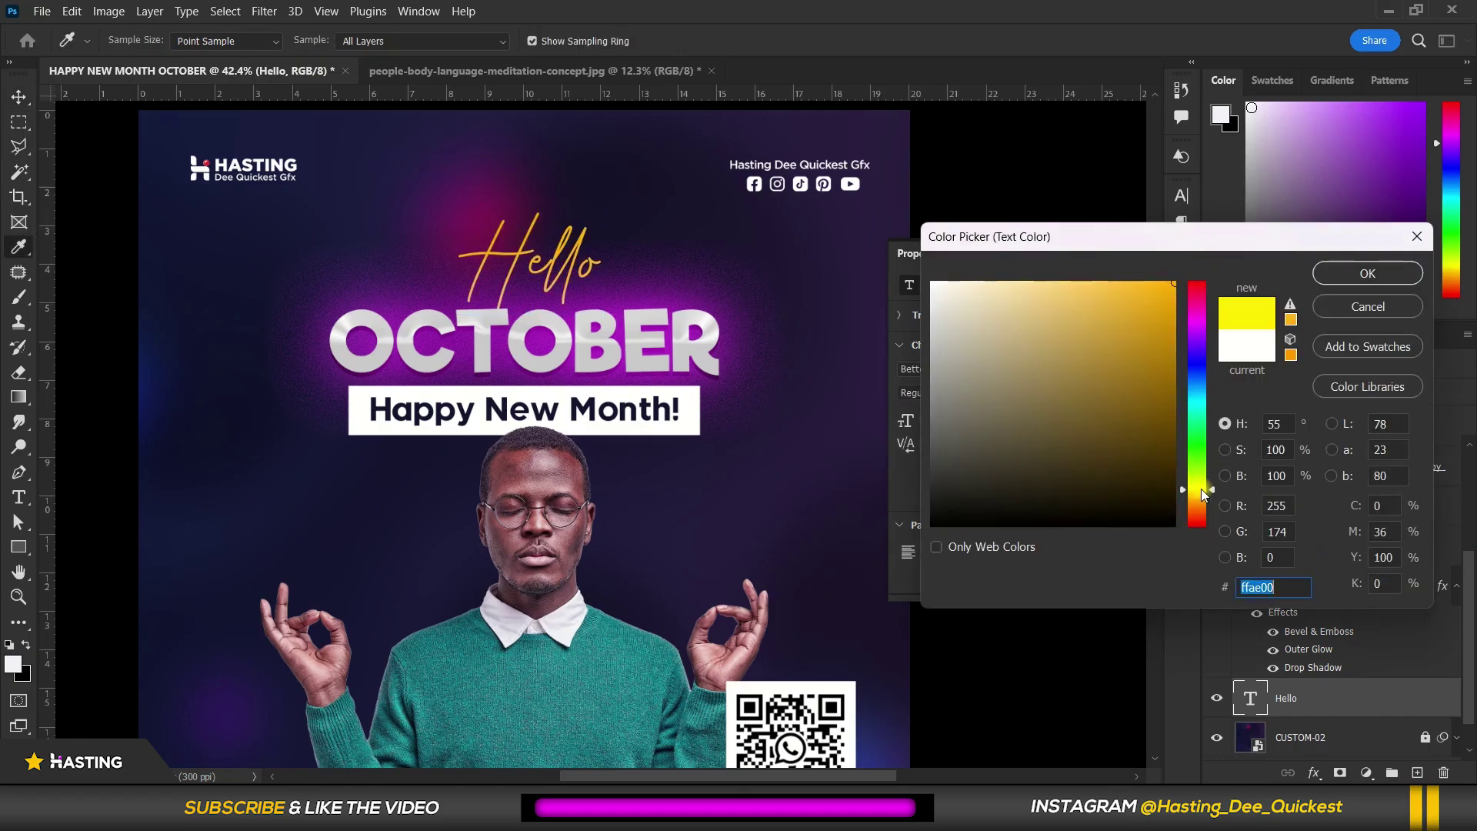
left_click(1199, 490)
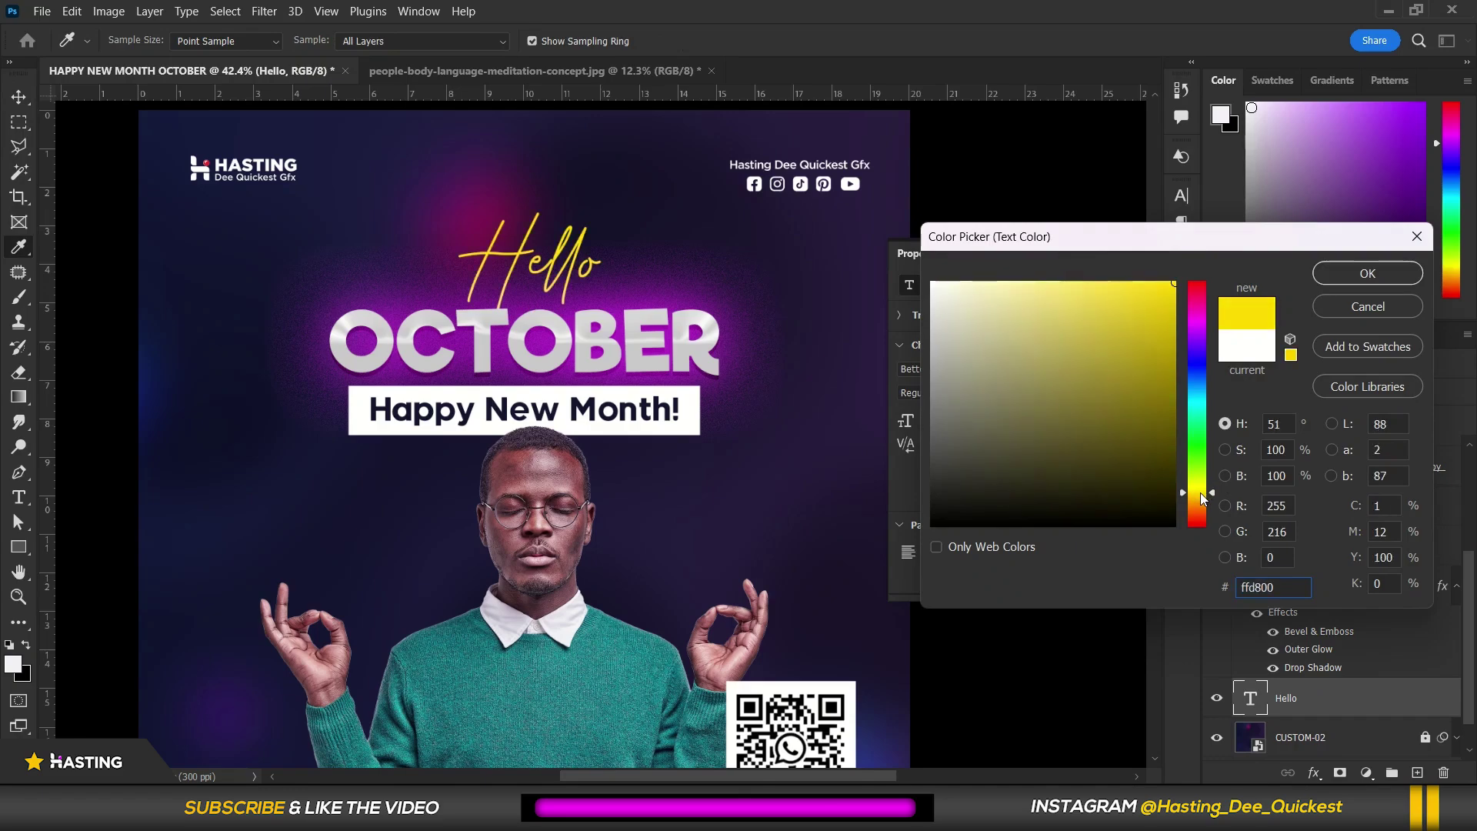
left_click(1367, 273)
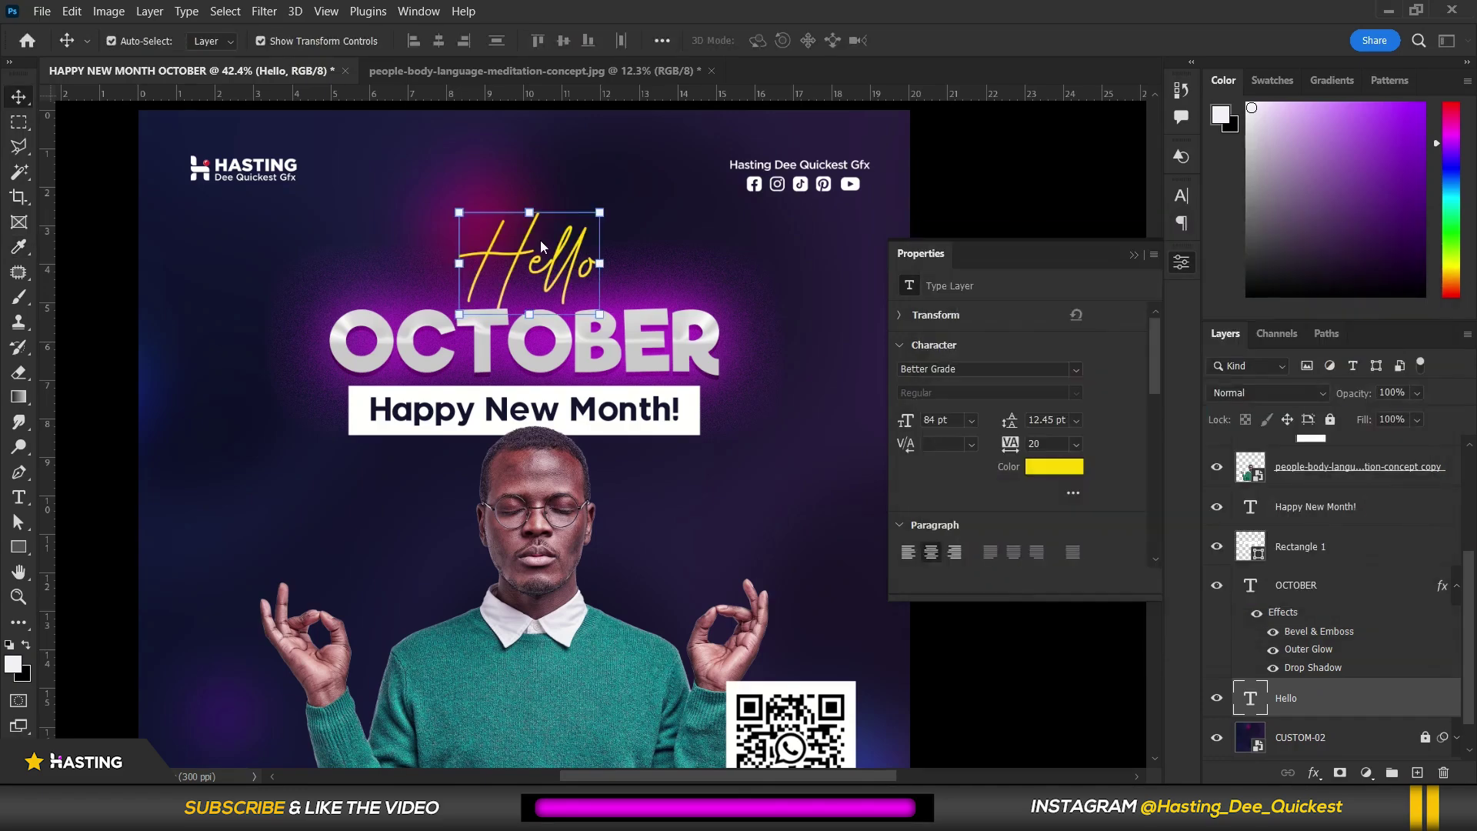
Place the Hello layer above the OCTOBER layer and move the text slightly down so it overlaps the OCTOBER lettering
left_click_drag(1320, 696, 1309, 555)
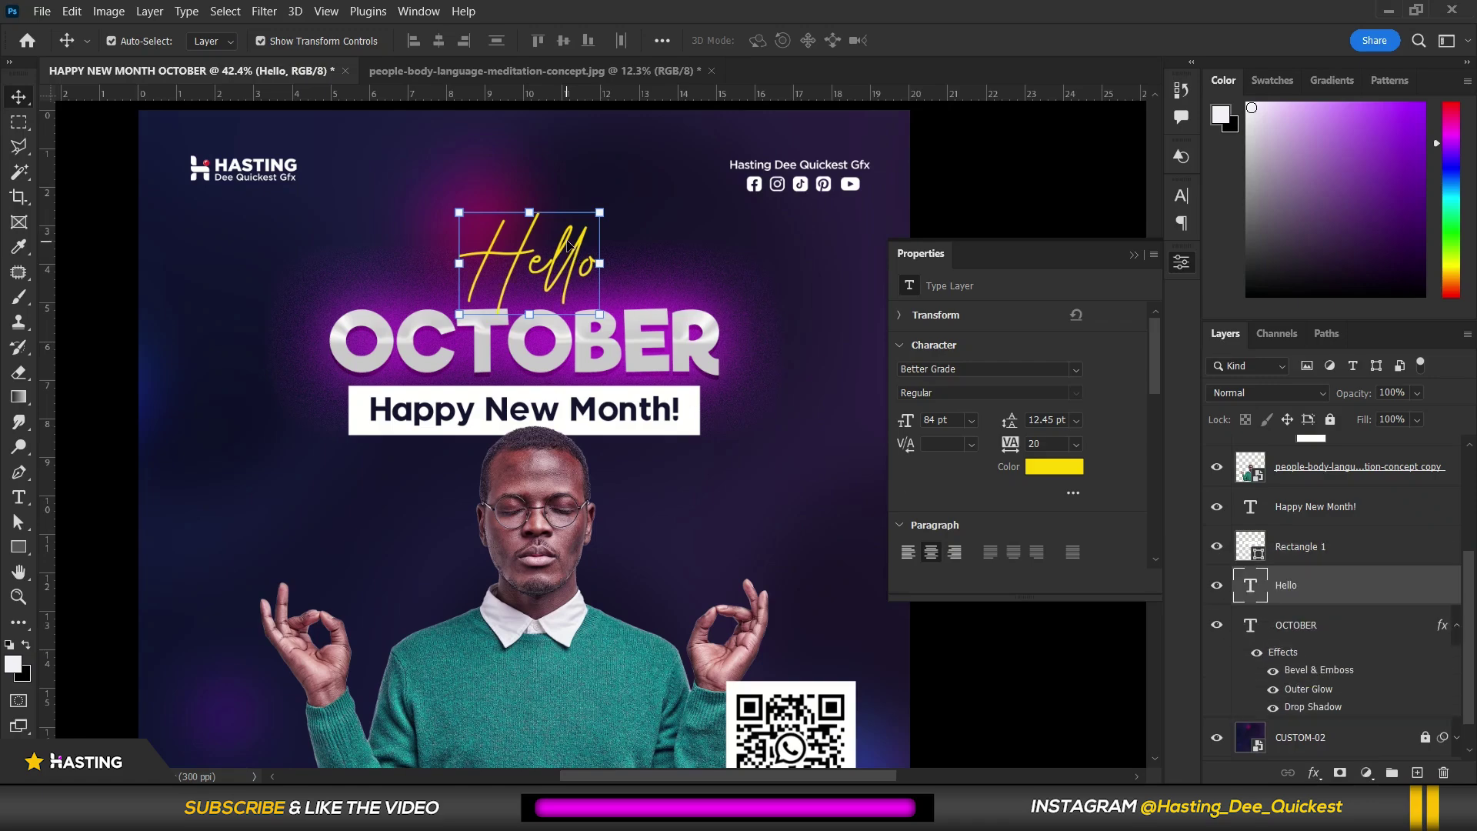
left_click_drag(568, 243, 571, 253)
scroll(571, 253, "down", 2)
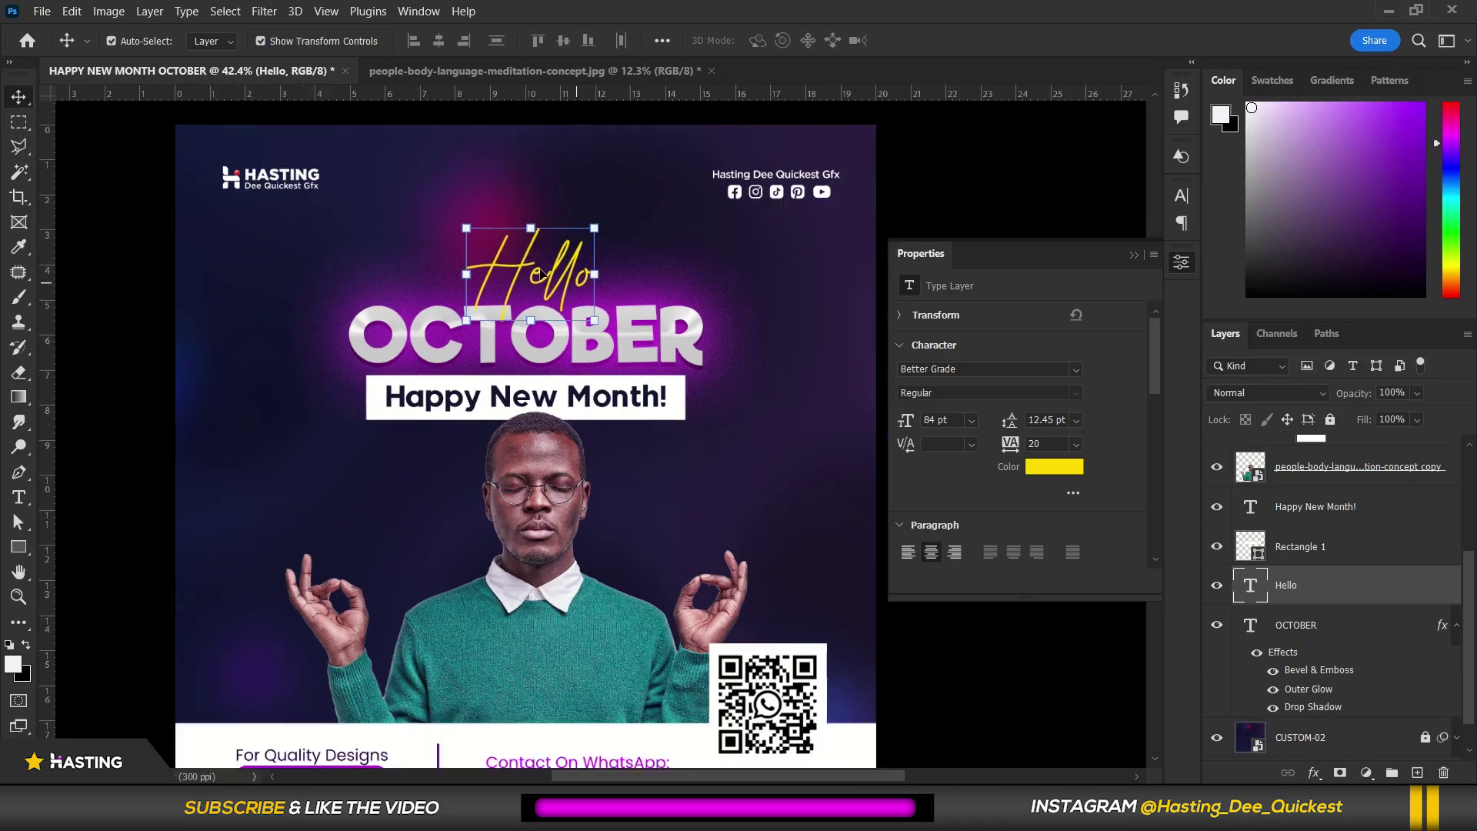
scroll(527, 295, "up", 3)
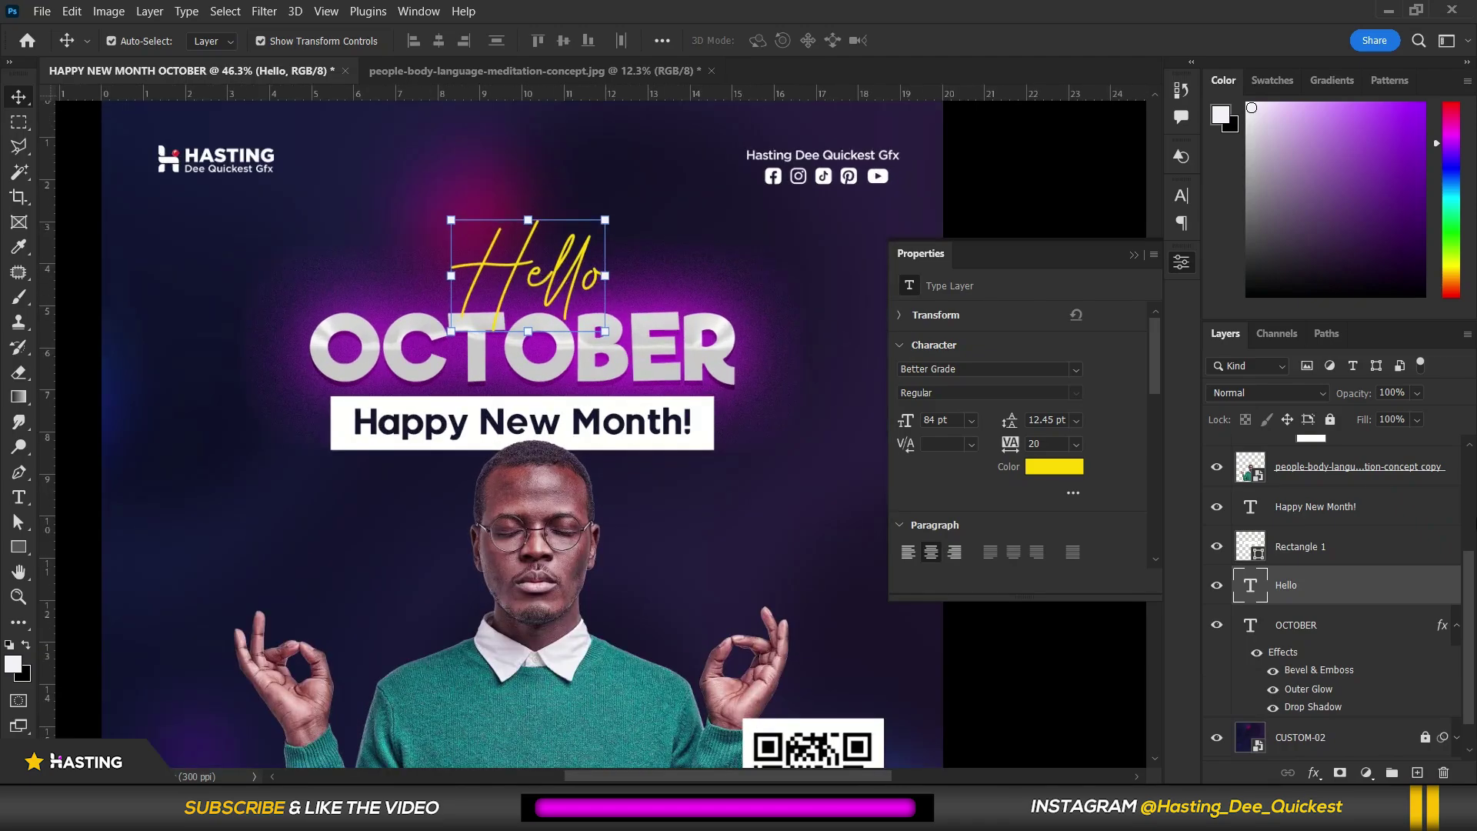
Add a drop shadow to the Hello text
right_click(1382, 593)
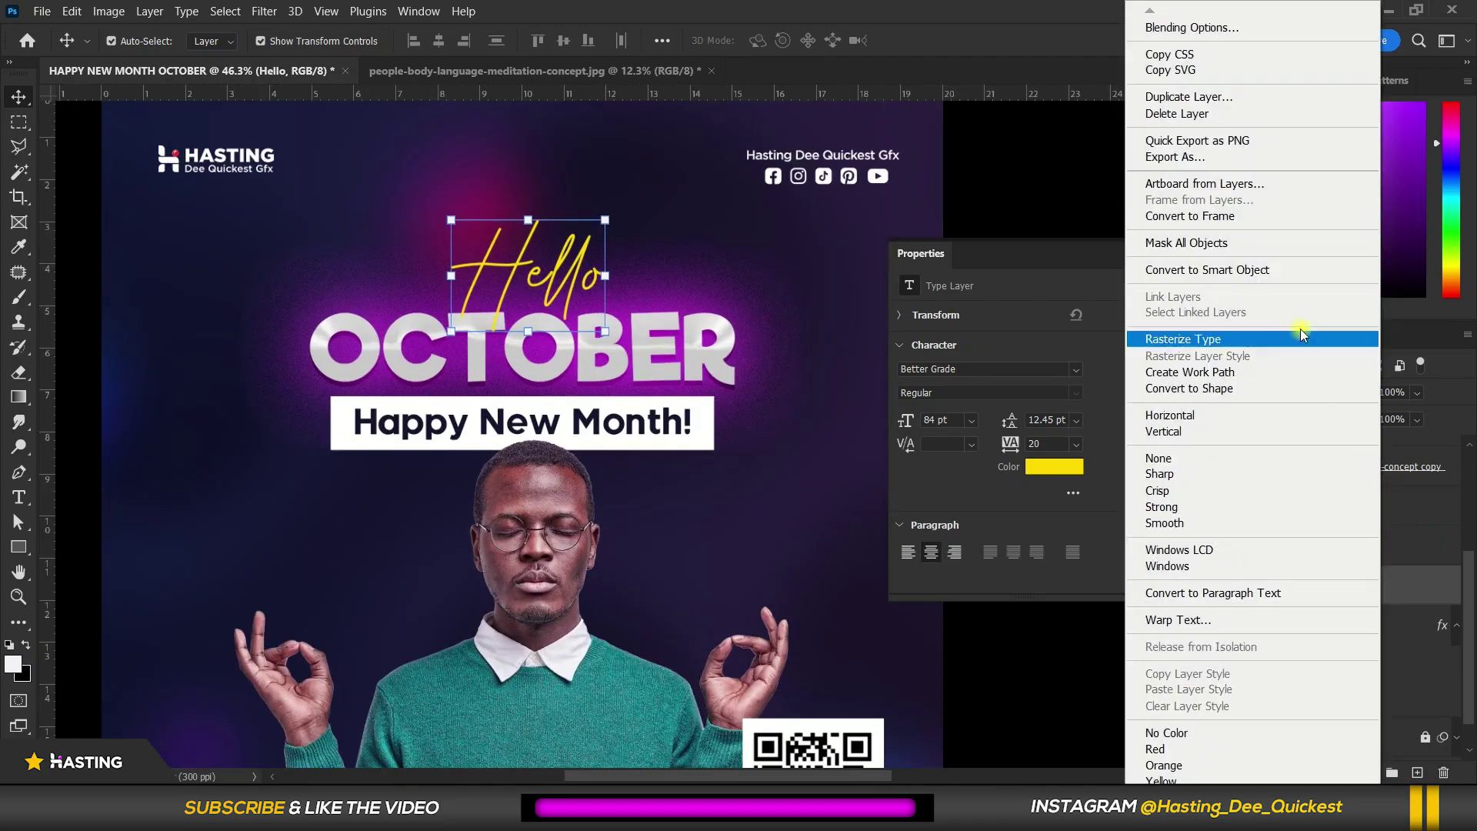
left_click(1230, 32)
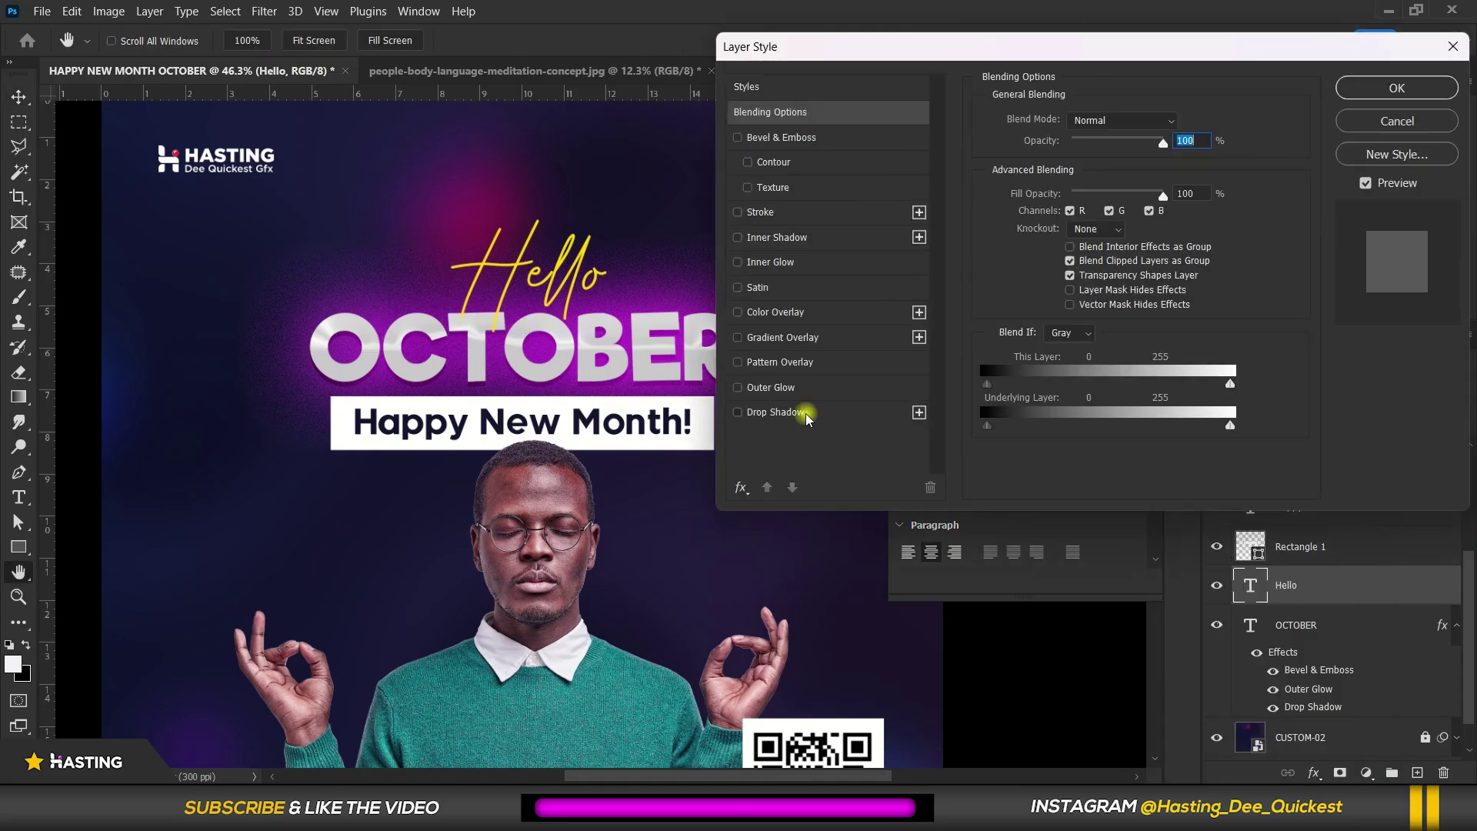
left_click(775, 413)
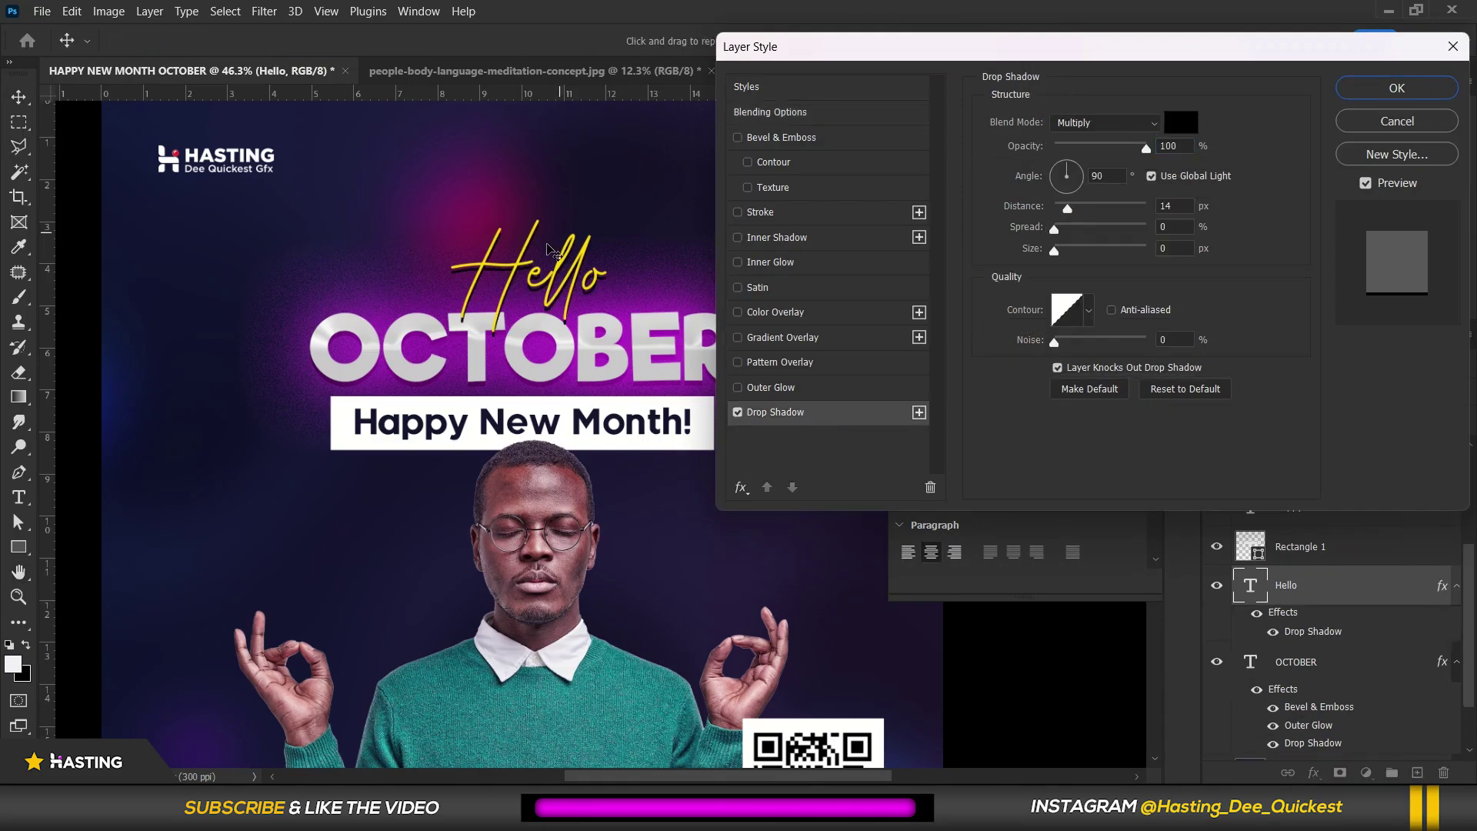
Try an amber fcbe17 outer glow with 0% noise and a reduced size on the Hello text, and disable it again
left_click(781, 388)
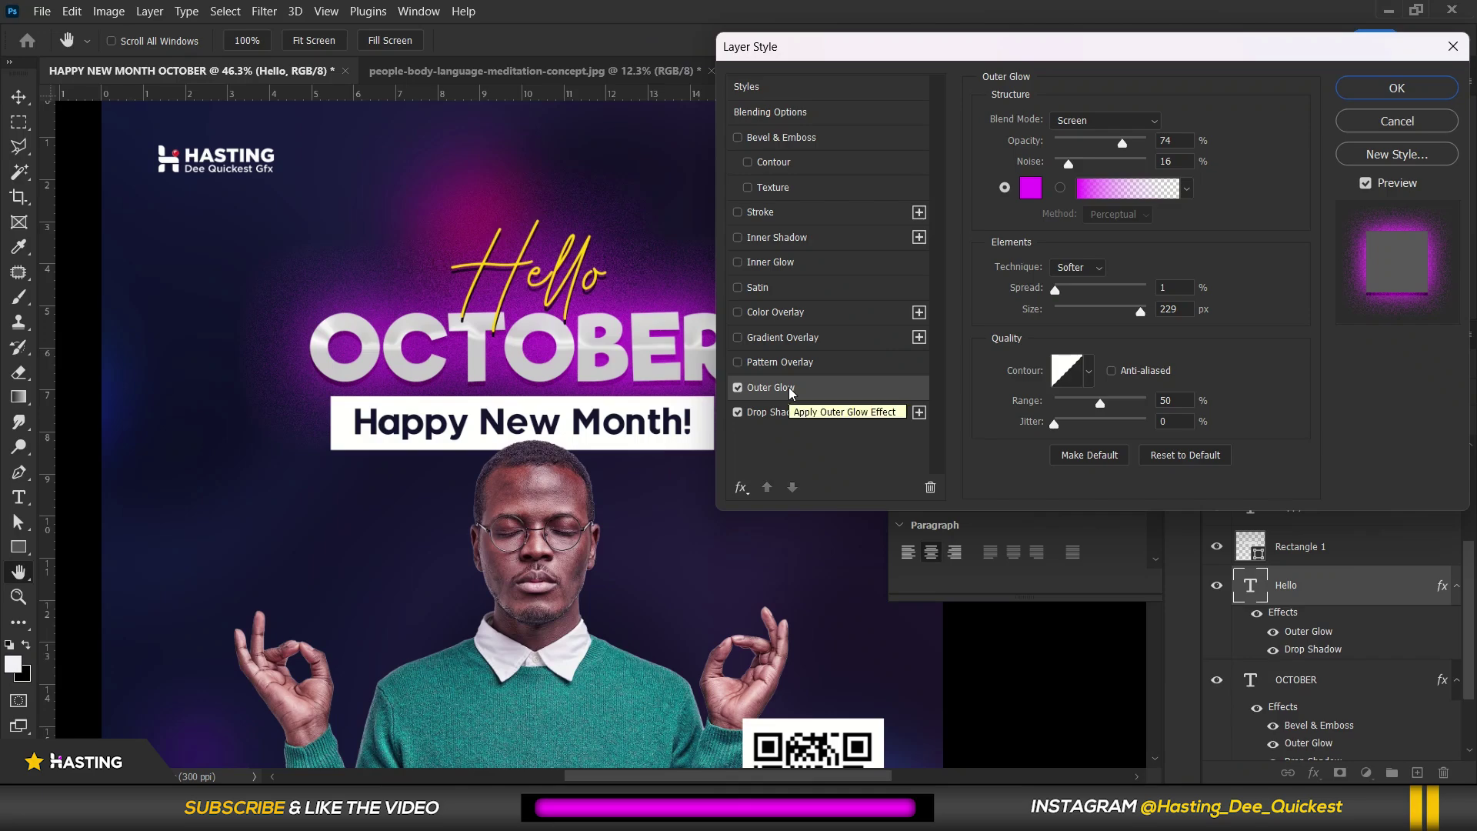
left_click(738, 388)
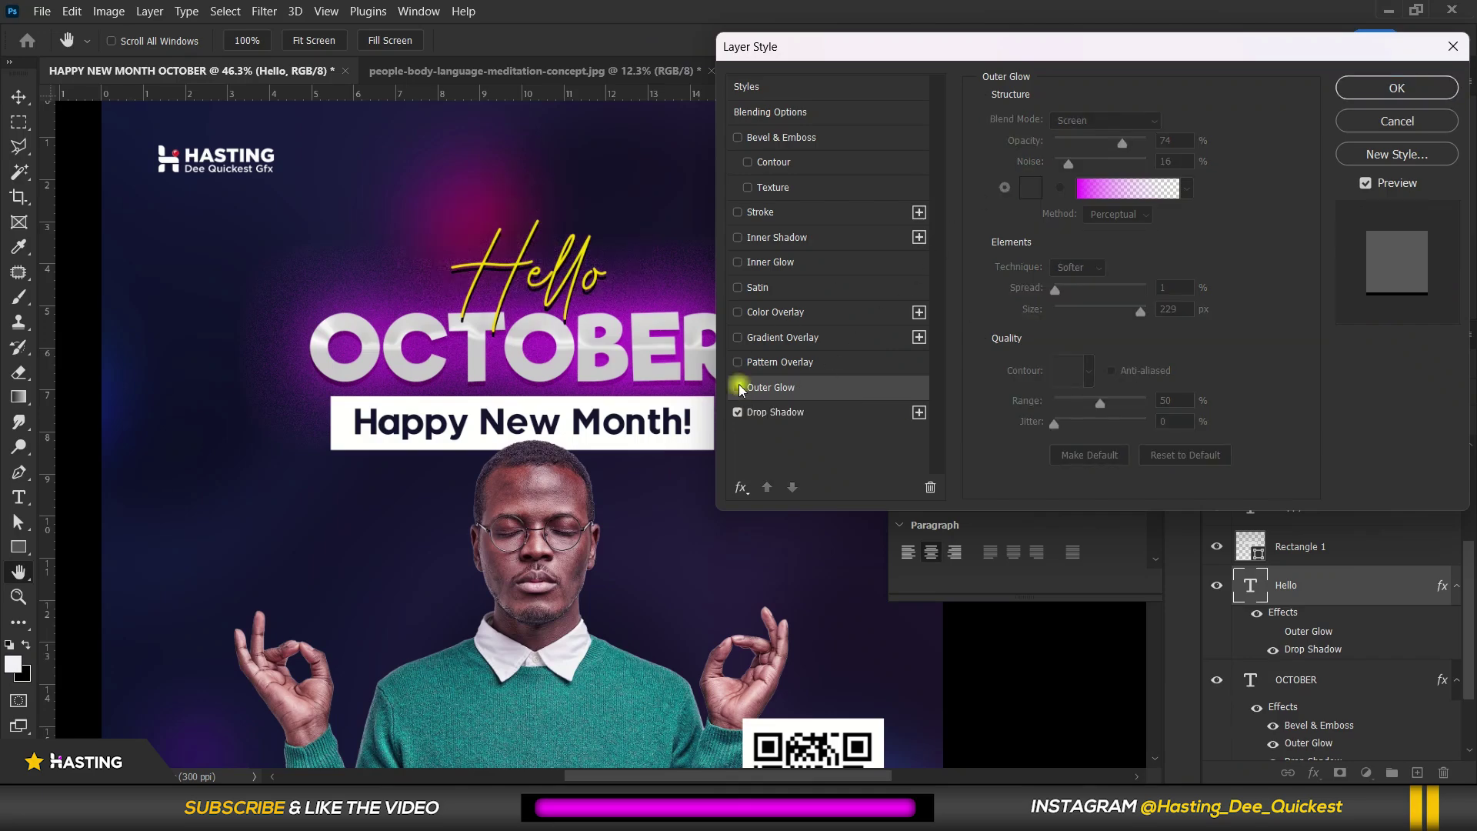
left_click(738, 388)
left_click(1031, 187)
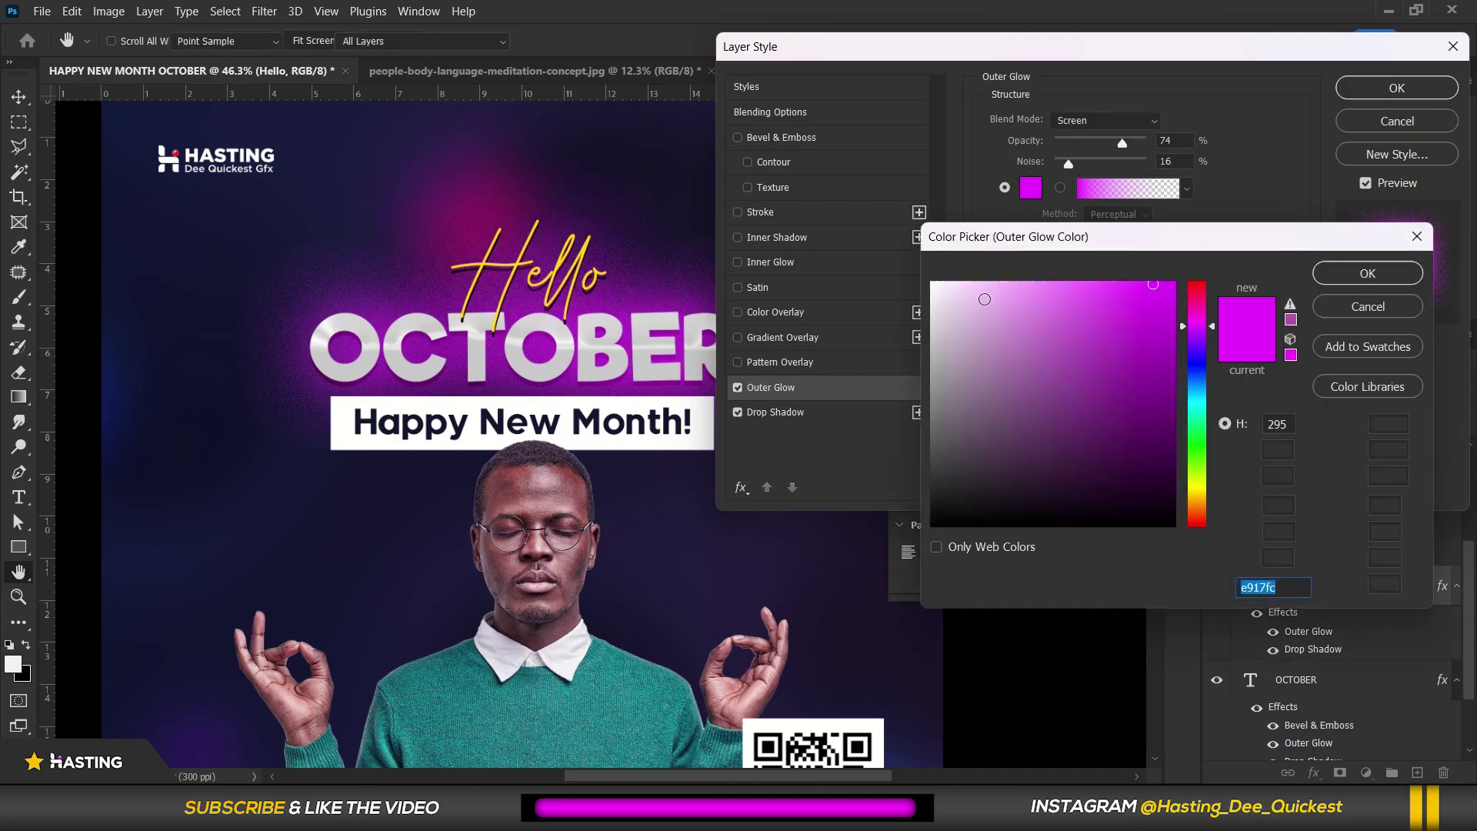
left_click(1202, 500)
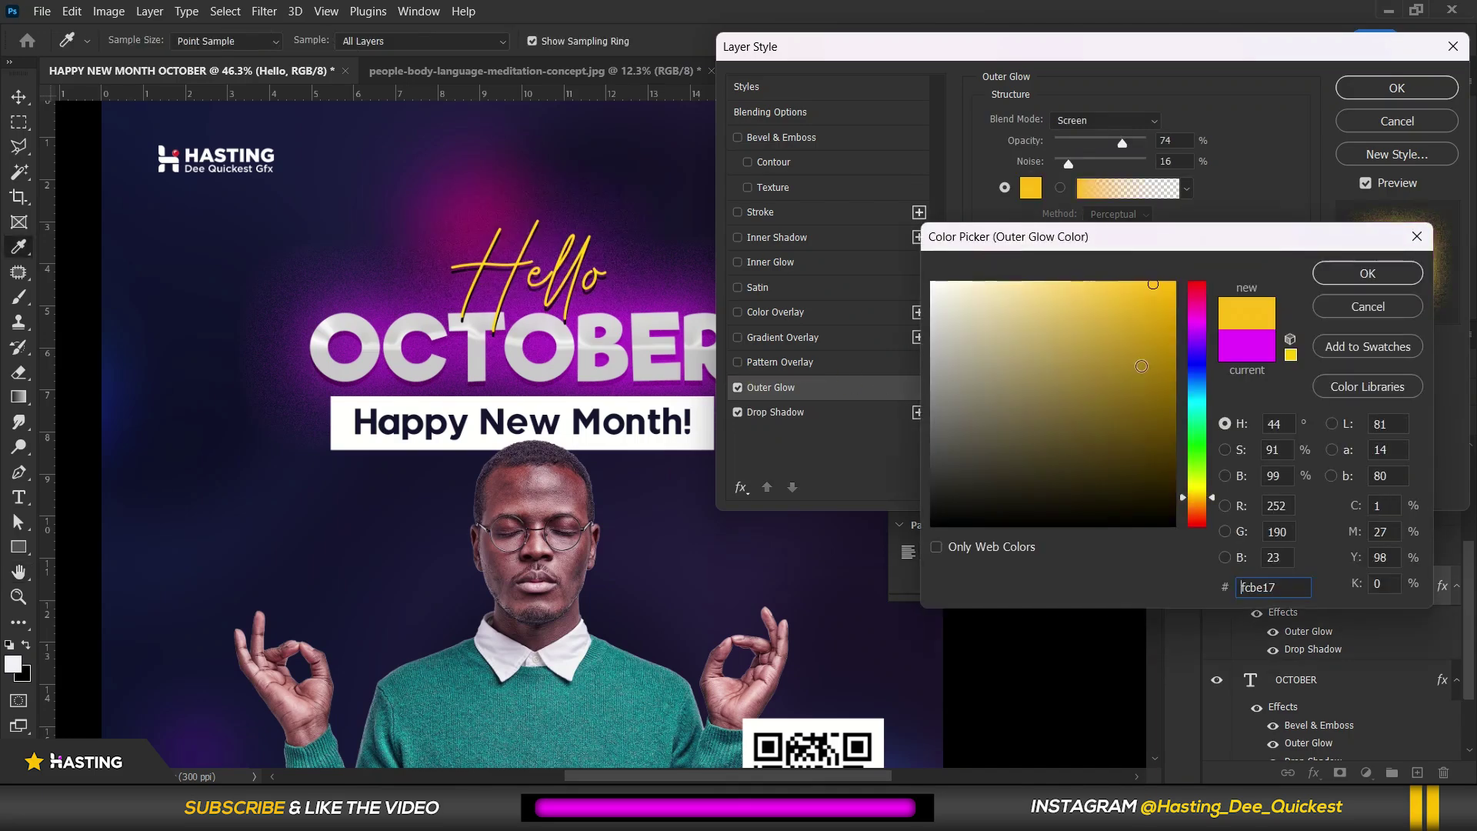
left_click(1367, 273)
left_click_drag(1067, 164, 1054, 164)
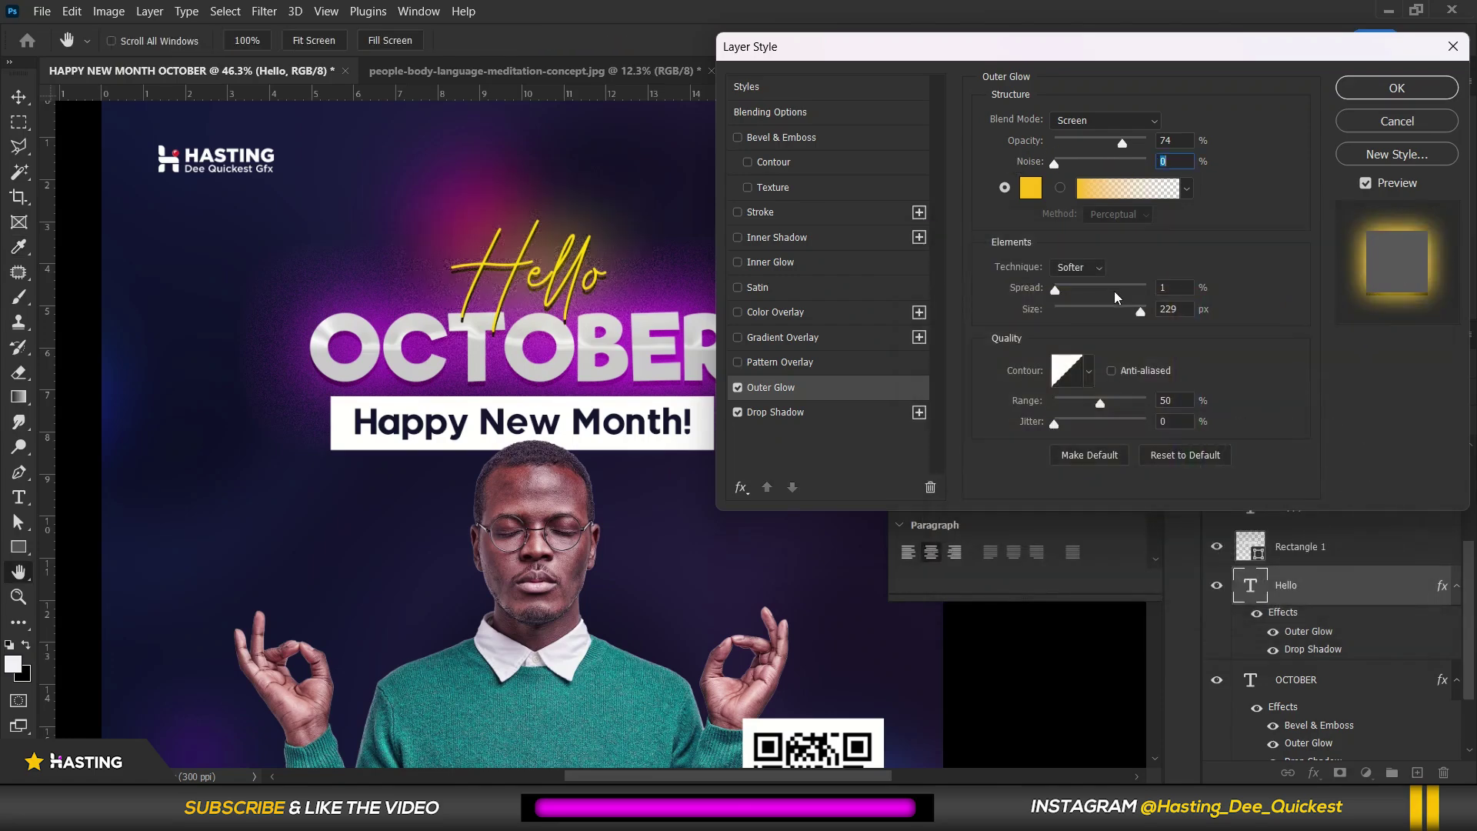
left_click_drag(1140, 311, 1085, 314)
left_click(737, 390)
Set the Hello text's drop shadow opacity to 55% and apply the layer style
left_click(803, 410)
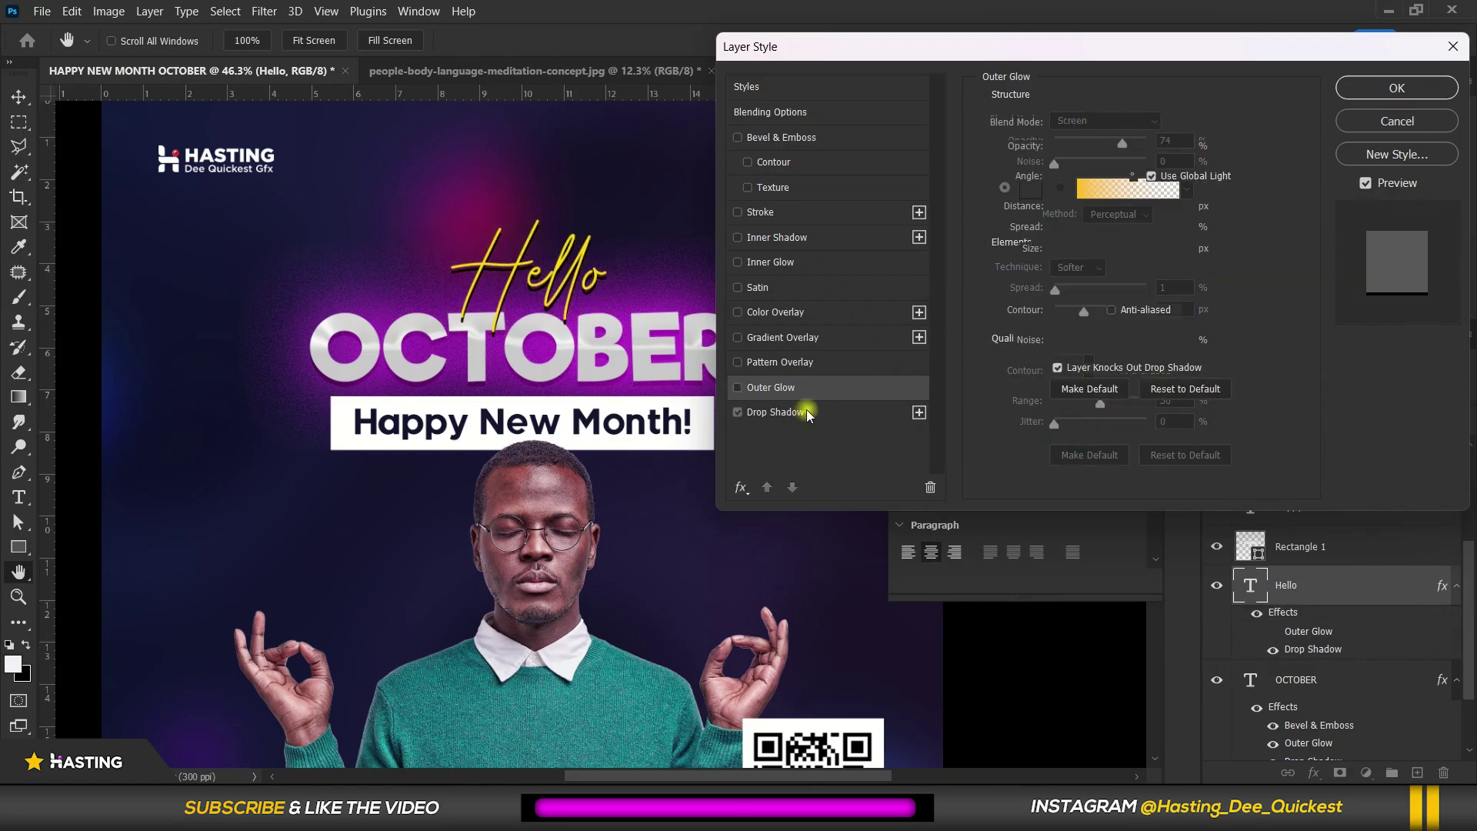
left_click(1105, 146)
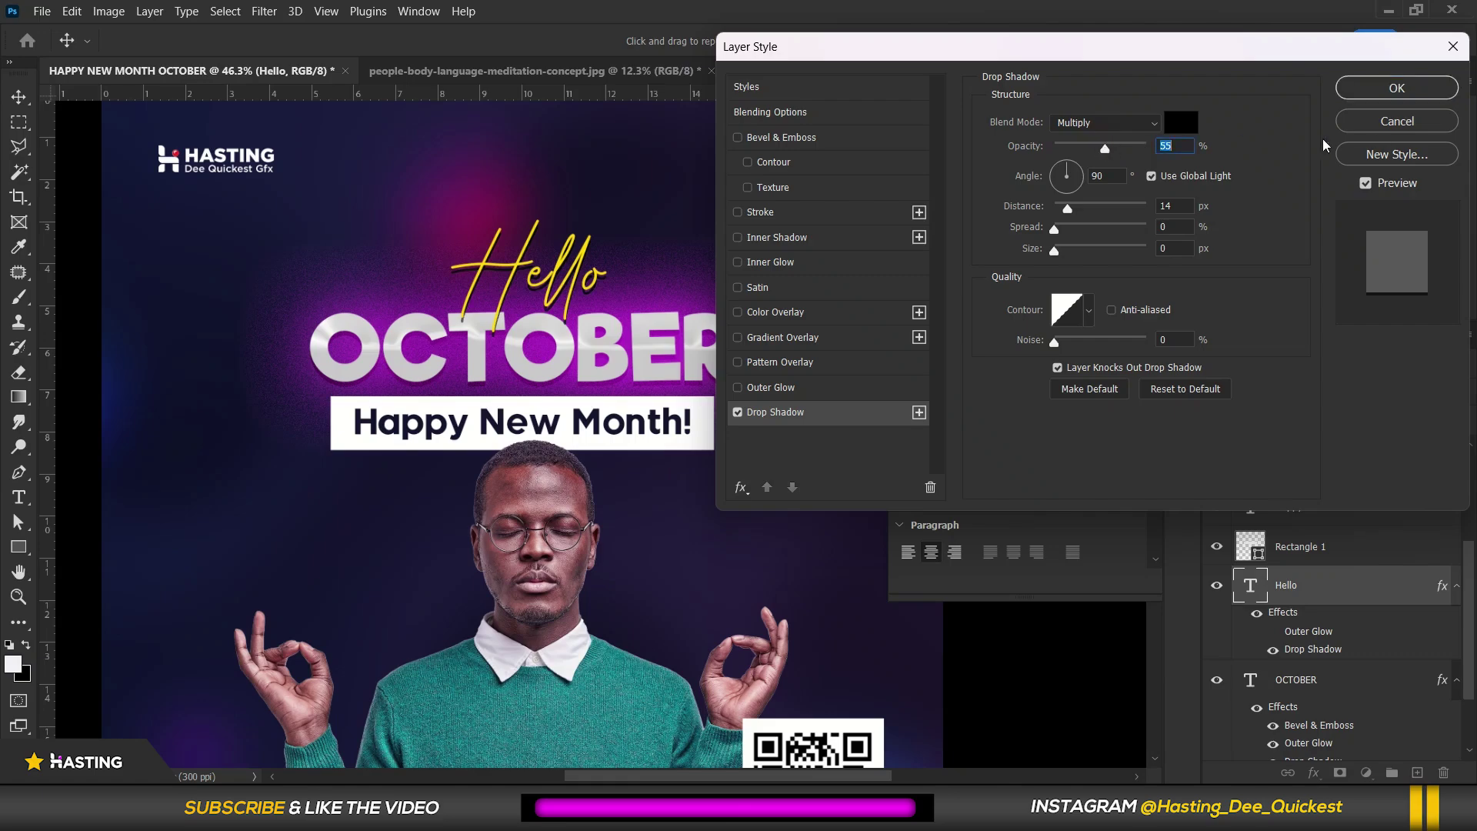
left_click(1396, 88)
Deselect the text and review the whole flyer, checking the Hello OCTOBER headline against the rest of the layout
scroll(742, 367, "up", 1)
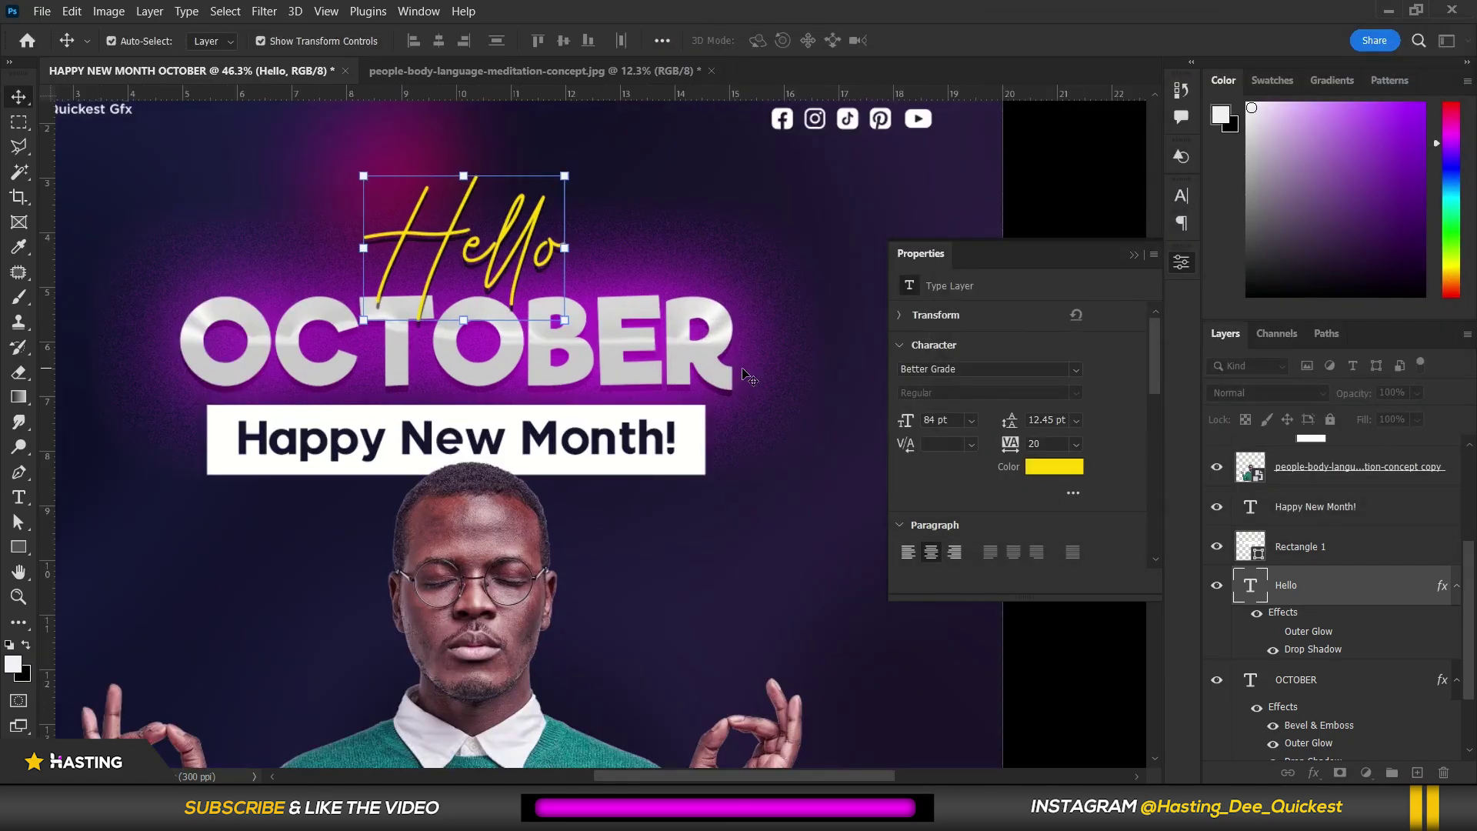
scroll(746, 373, "down", 3)
left_click(901, 201)
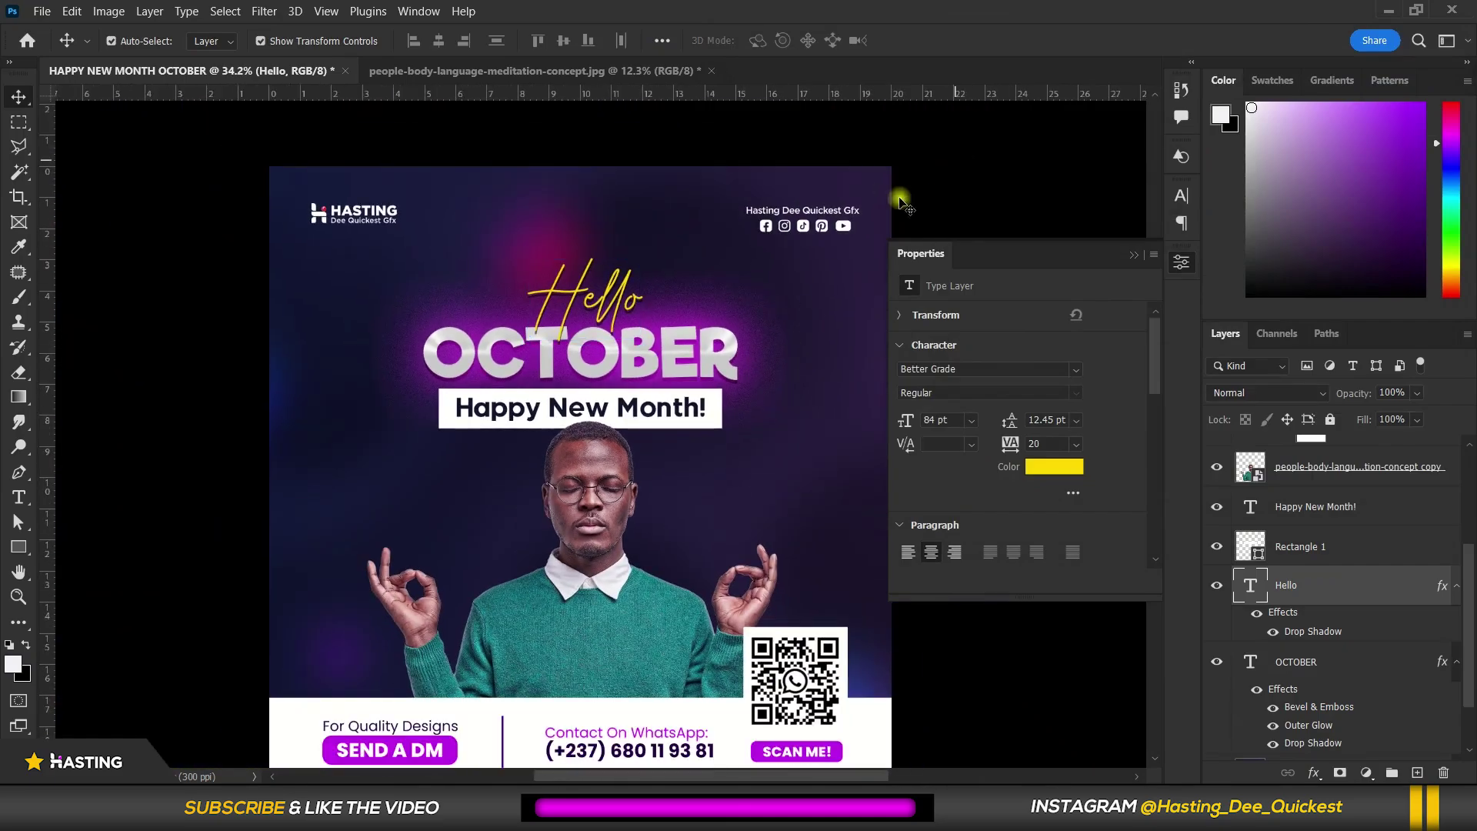
scroll(573, 344, "up", 1)
scroll(573, 344, "down", 1)
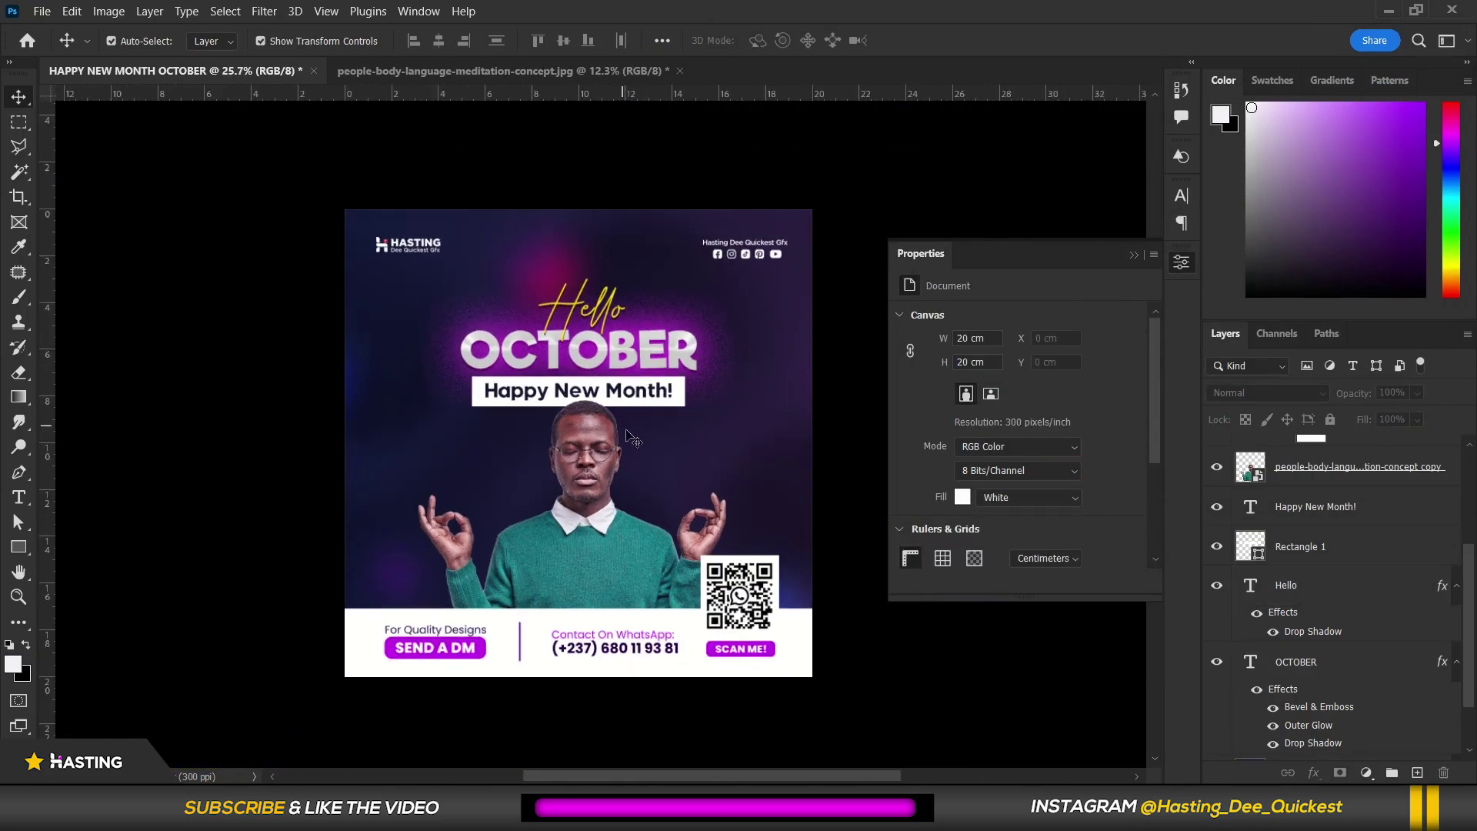
scroll(624, 442, "down", 1)
scroll(624, 442, "up", 3)
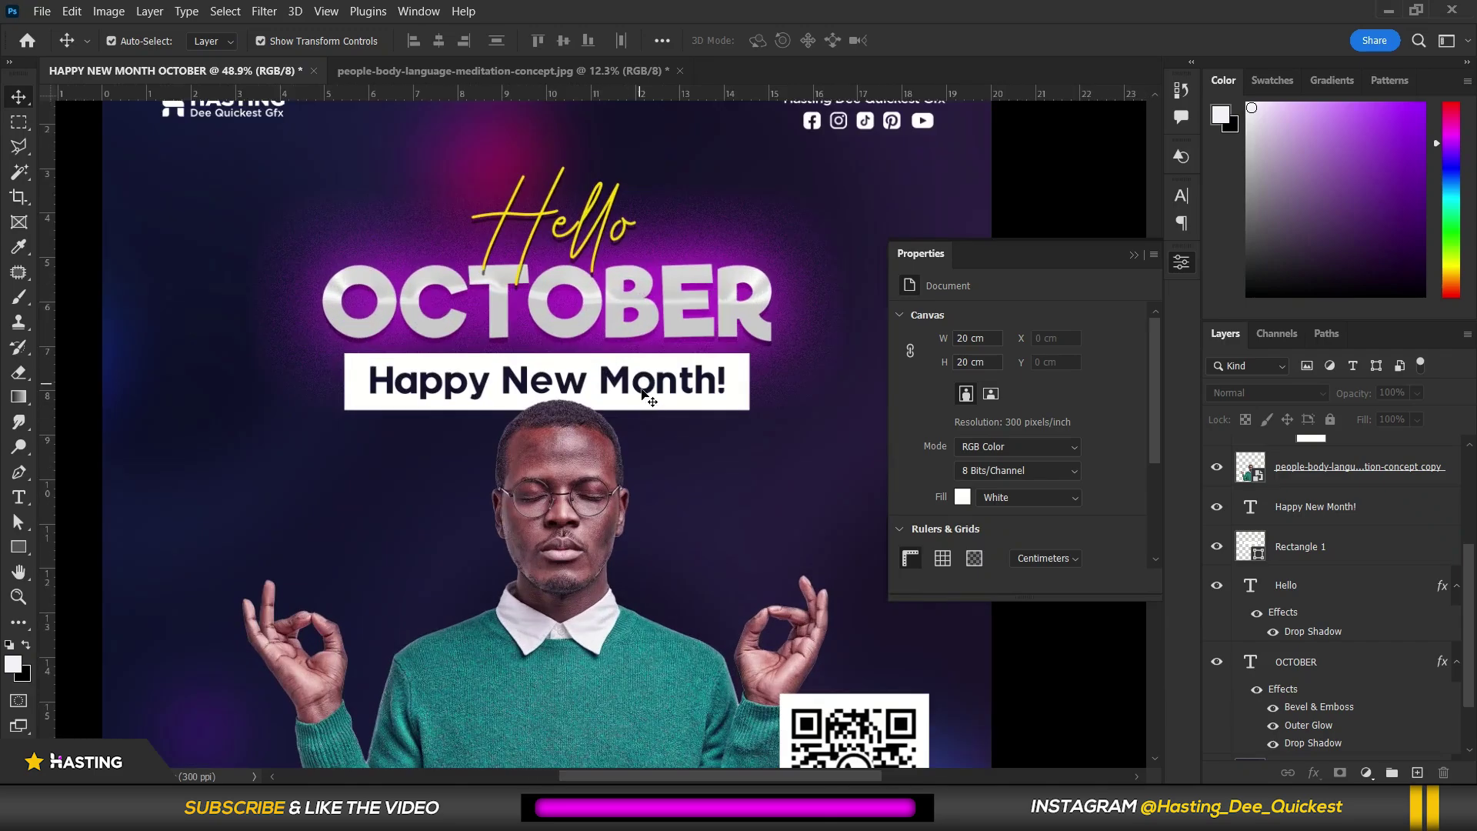
Scale the Happy New Month! text and its white rectangle together to about 91% and move them up closer to OCTOBER
left_click(692, 387)
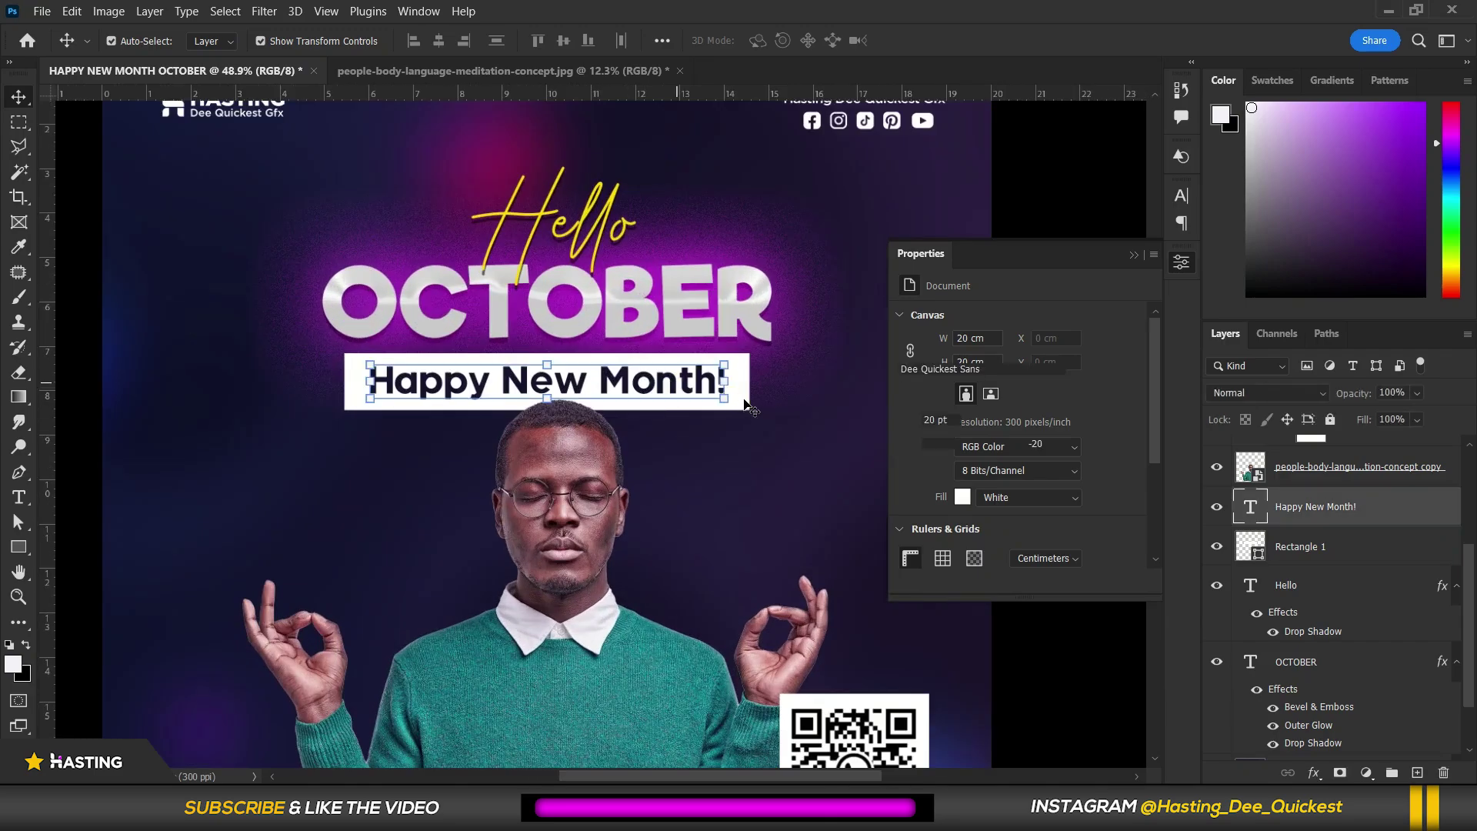
scroll(744, 405, "up", 1)
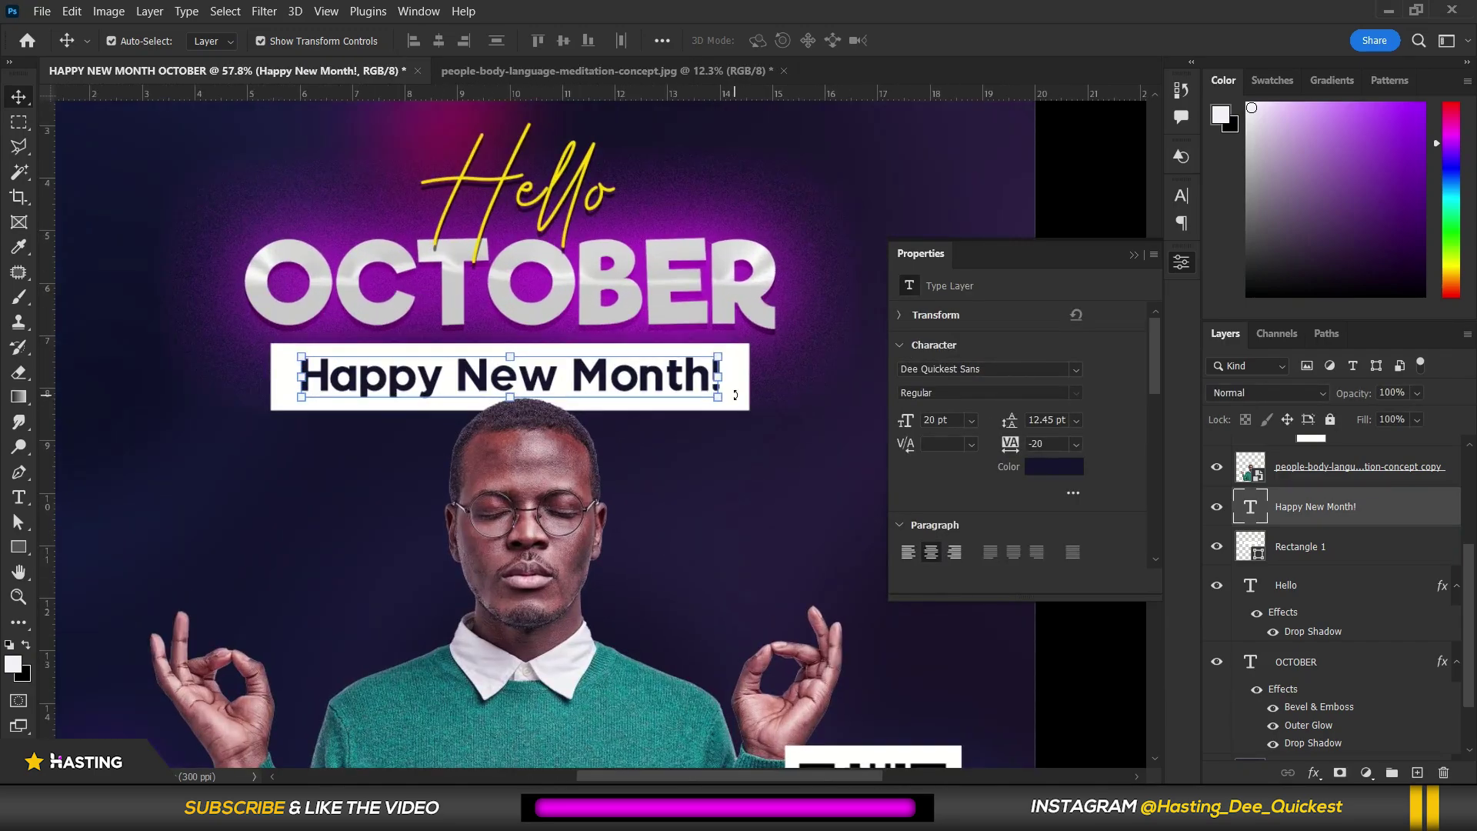
left_click(739, 389)
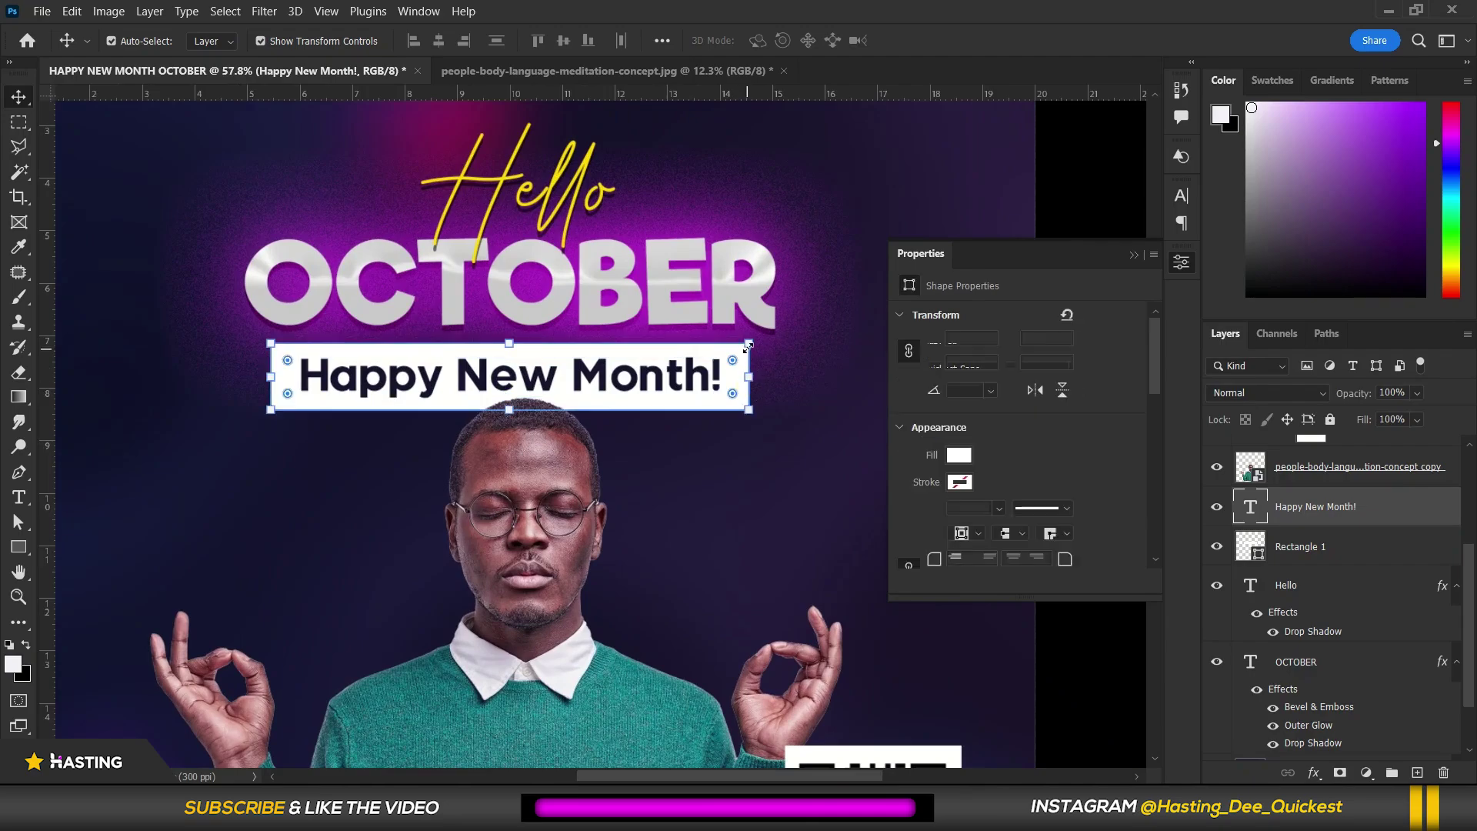
left_click_drag(747, 346, 684, 377)
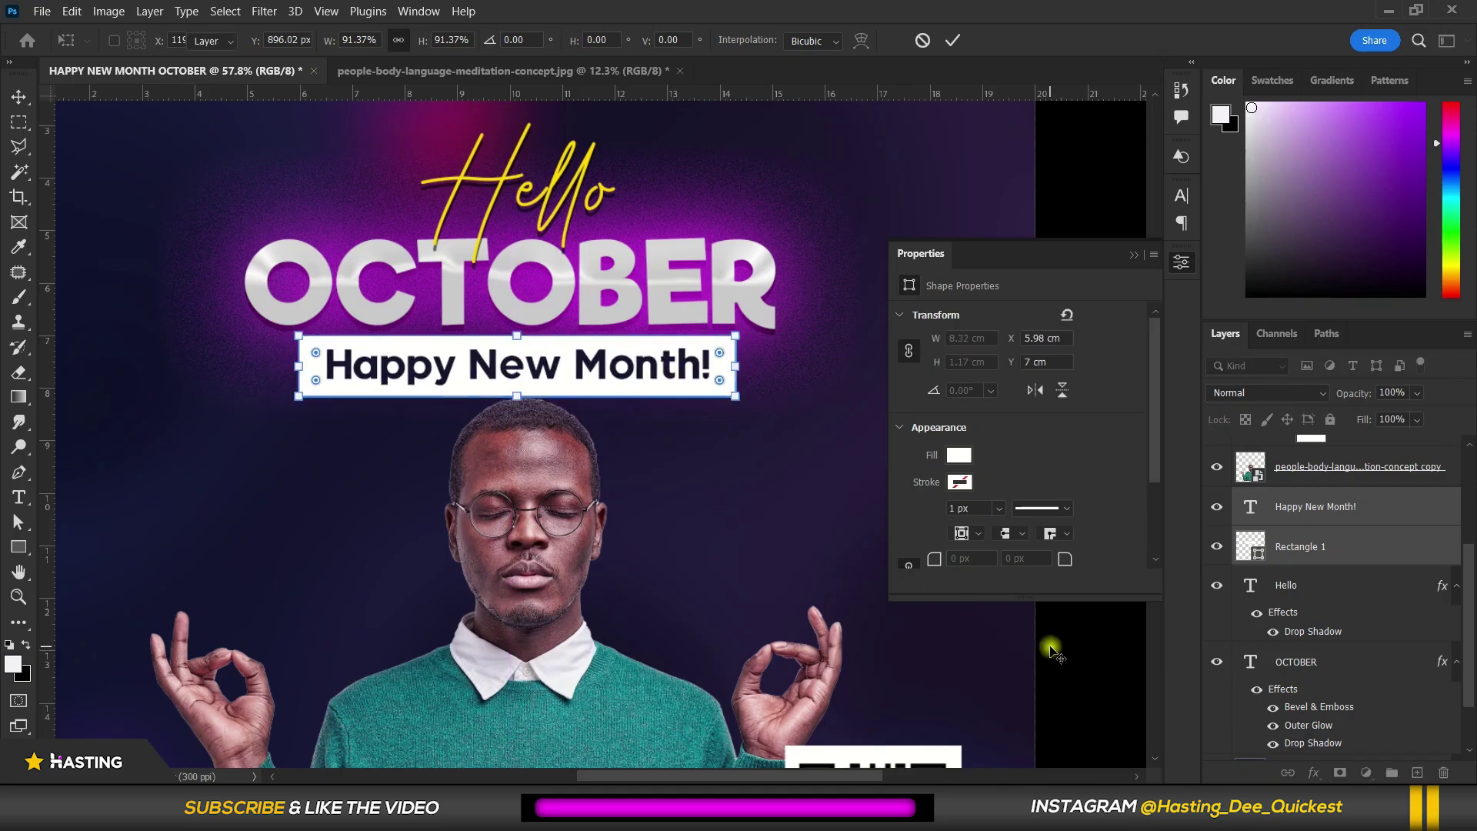
key("Return")
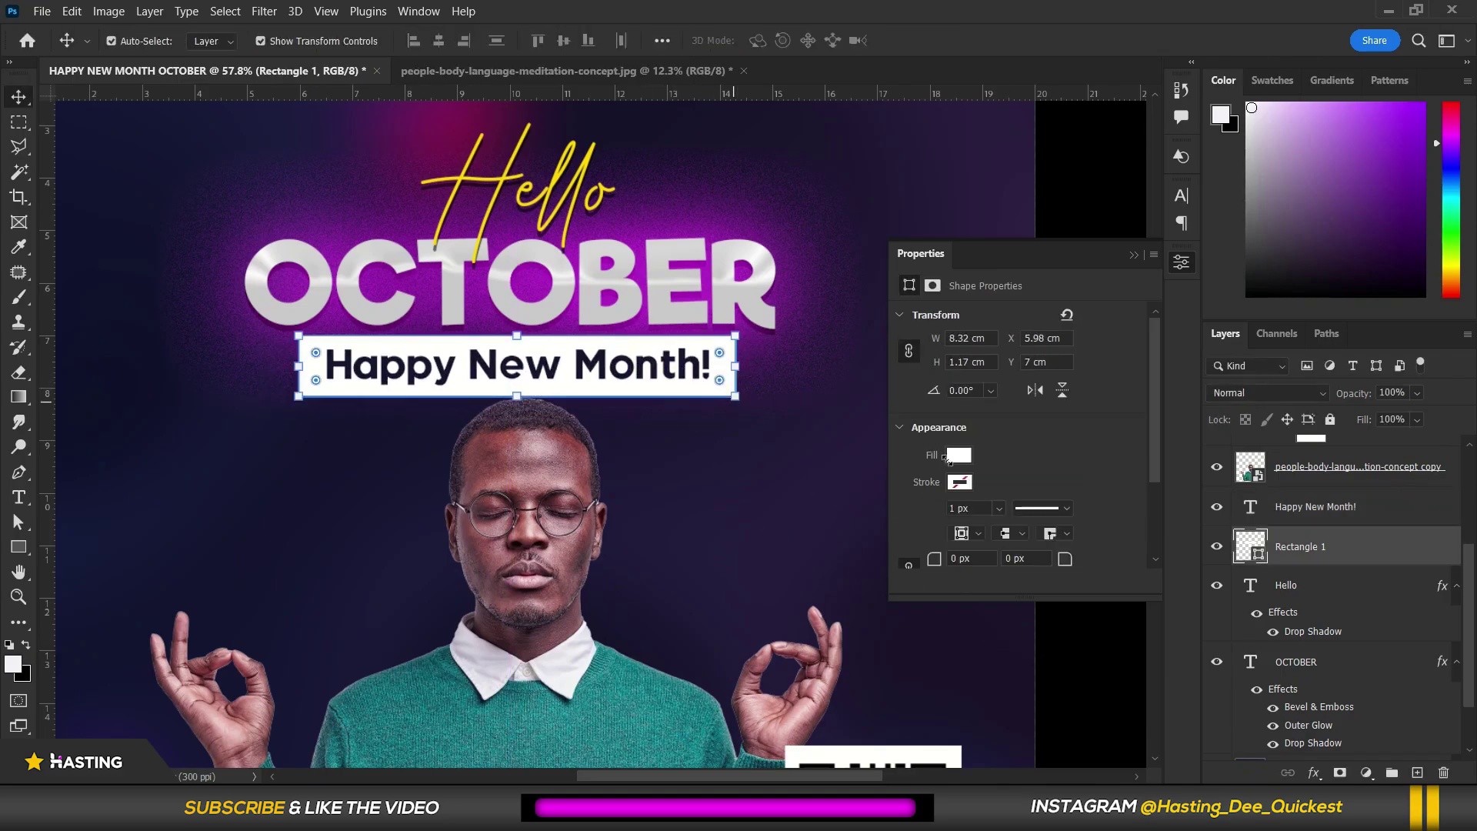
Add a drop shadow with 55% opacity and 14 px distance to the white Rectangle 1 behind Happy New Month!
right_click(1384, 553)
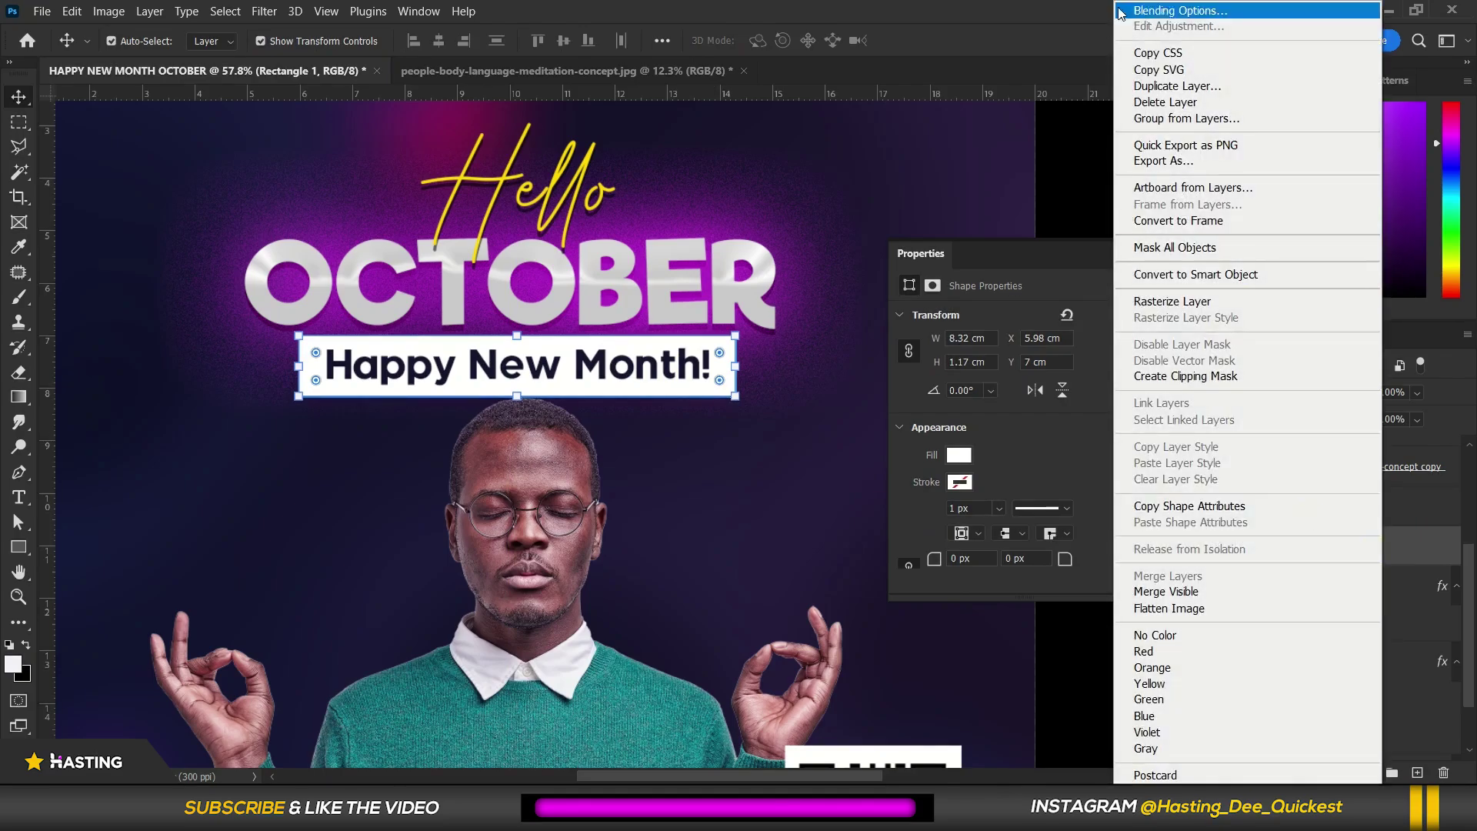
left_click(1144, 12)
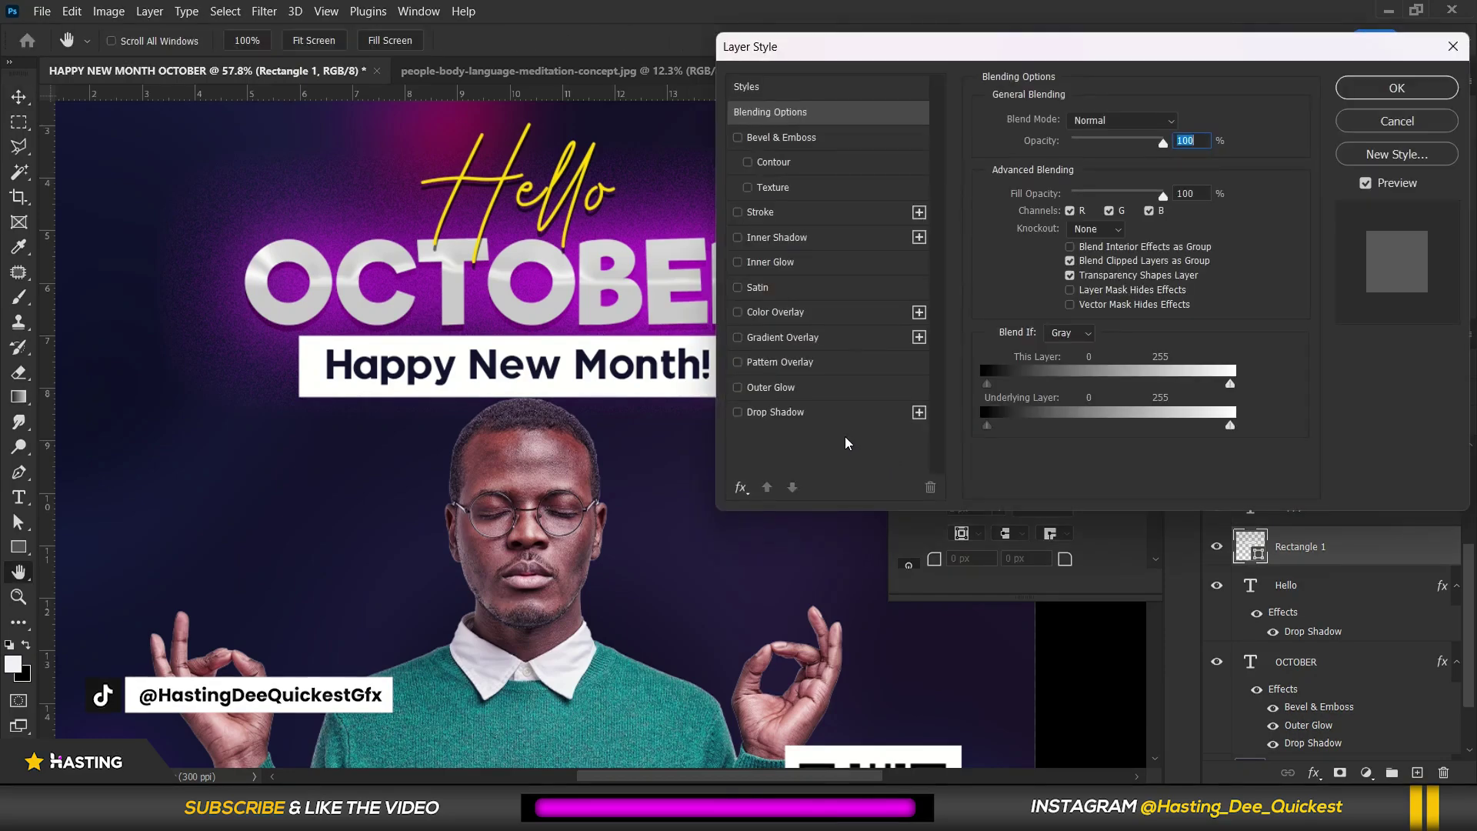
left_click(843, 413)
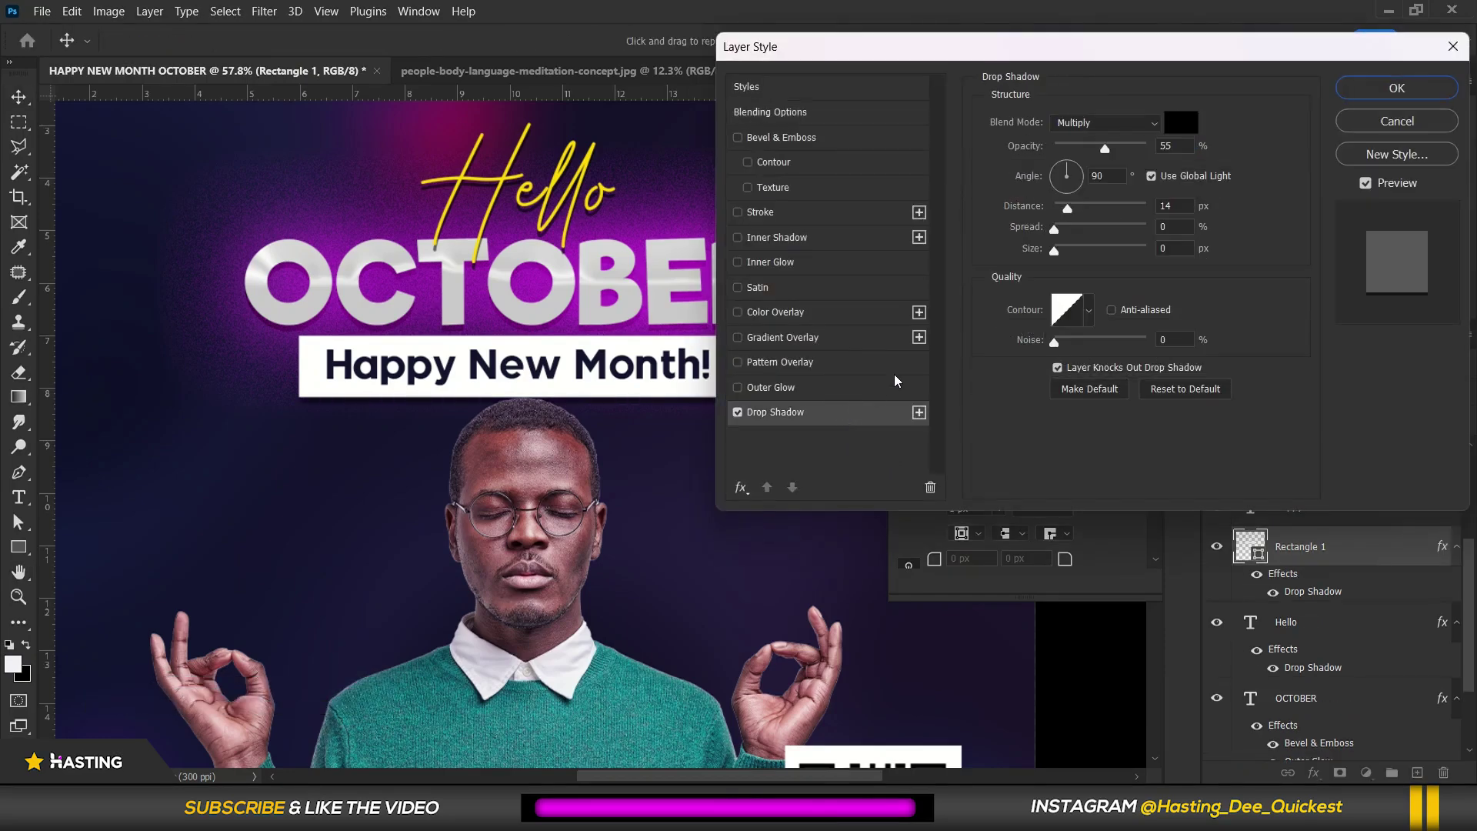
Add a magenta #d917fc outer glow of 250 px with 13% noise to the white Rectangle 1 and apply the style
left_click(857, 388)
left_click_drag(928, 50, 1107, 54)
left_click_drag(1262, 313, 1323, 313)
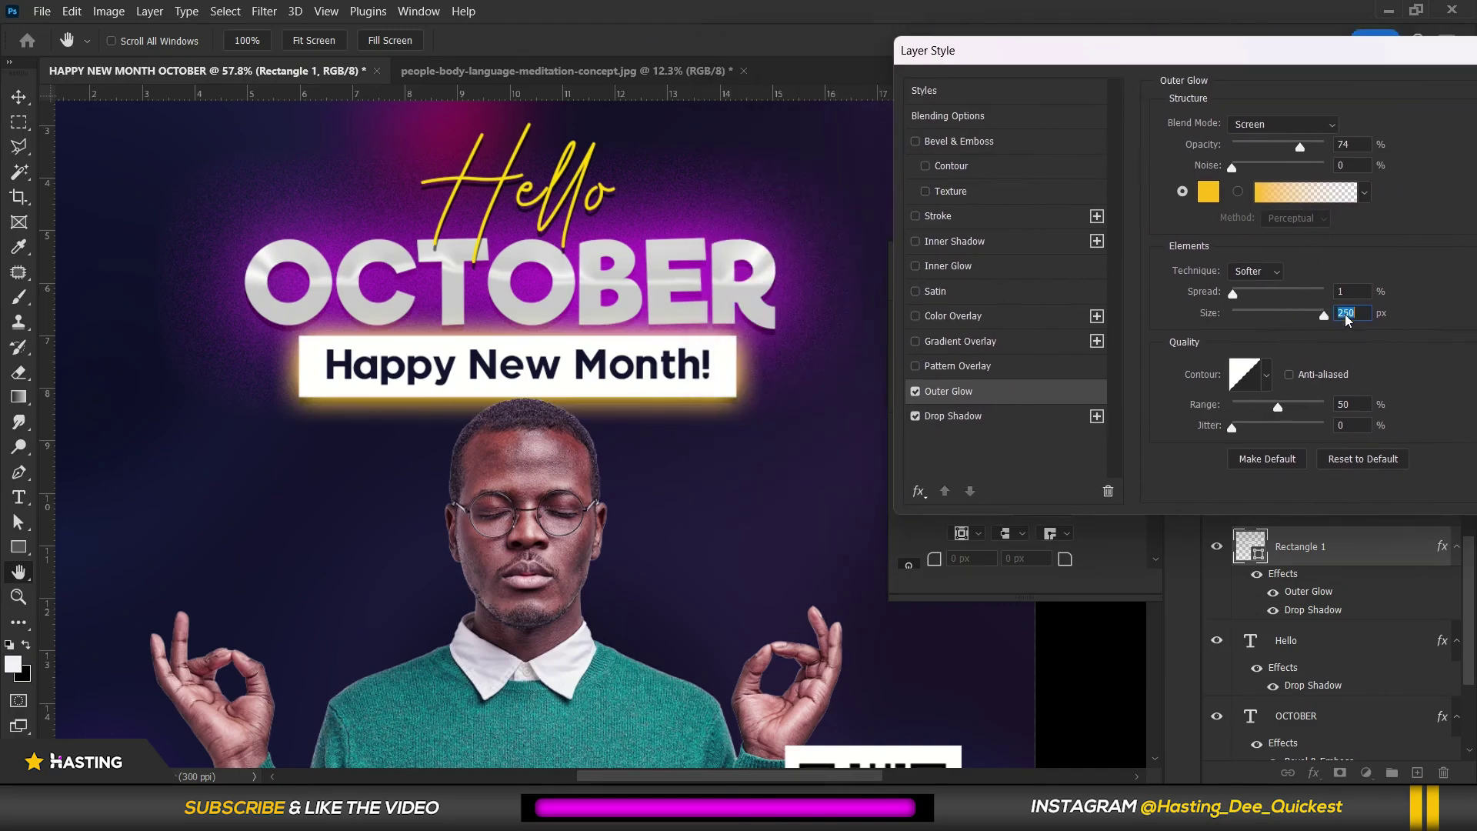
left_click(1206, 192)
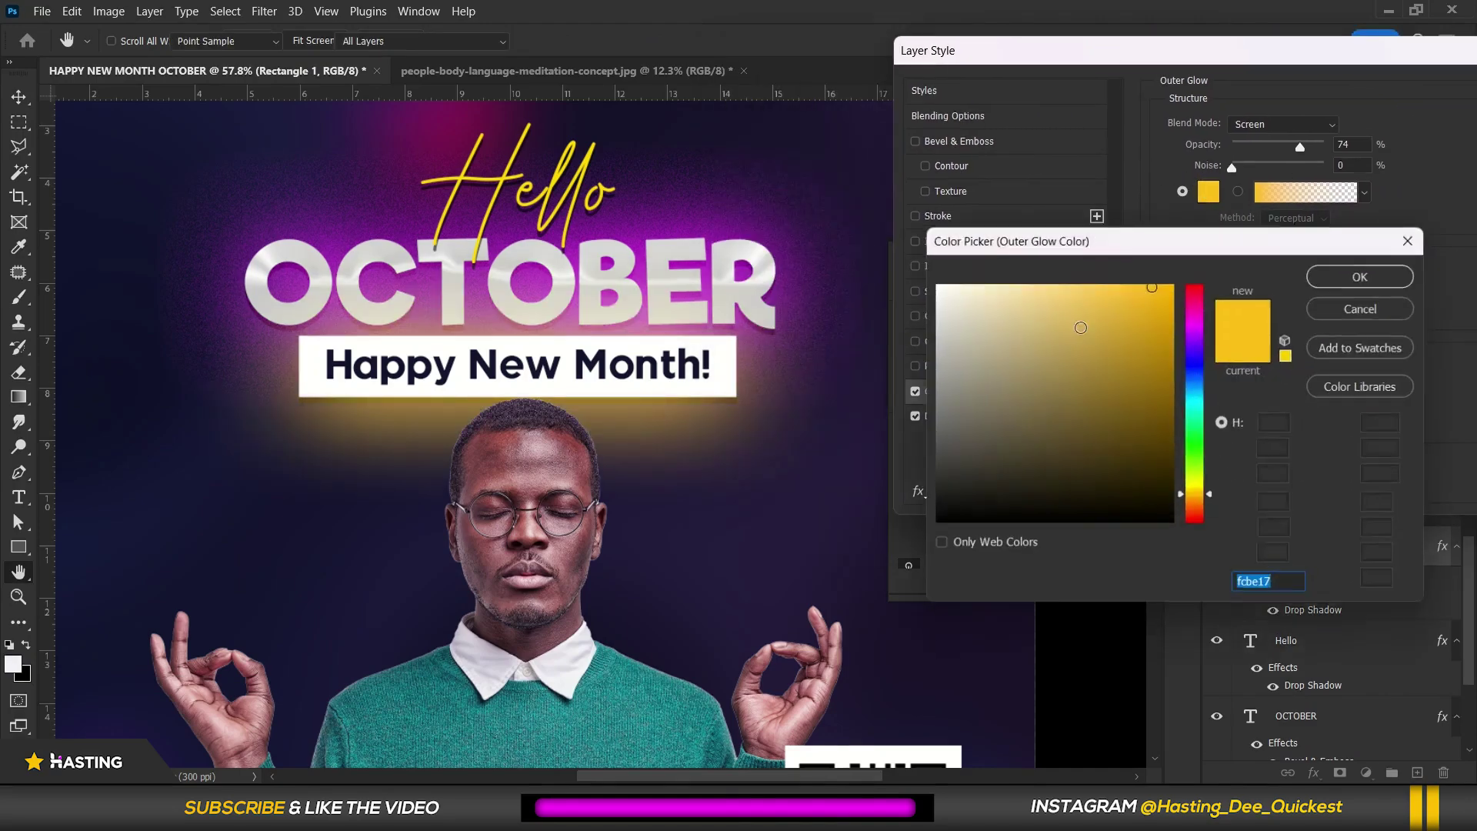
left_click(1196, 329)
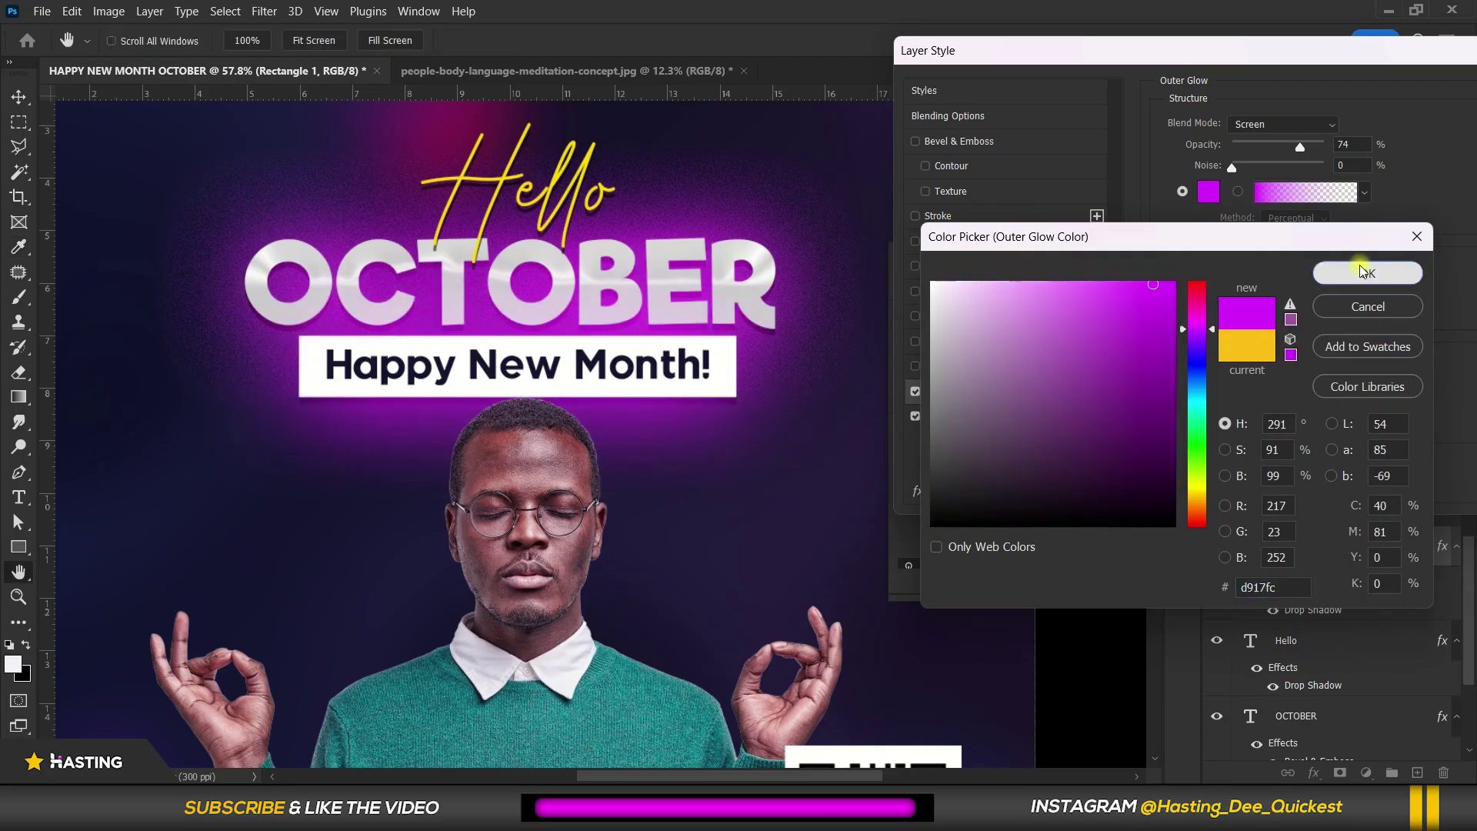
left_click(1363, 273)
left_click(1246, 164)
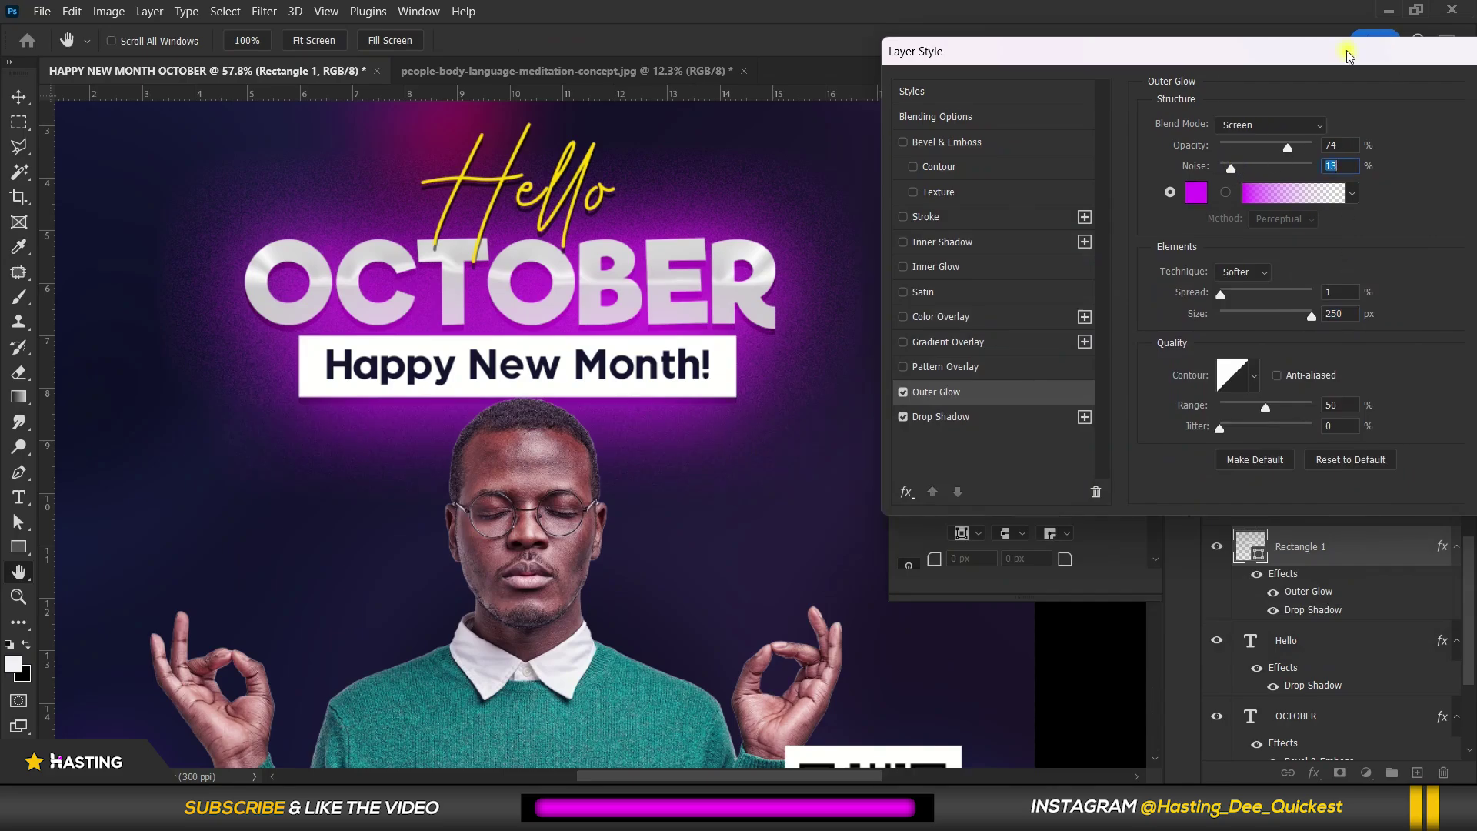
left_click_drag(1387, 49, 1062, 98)
left_click(1117, 141)
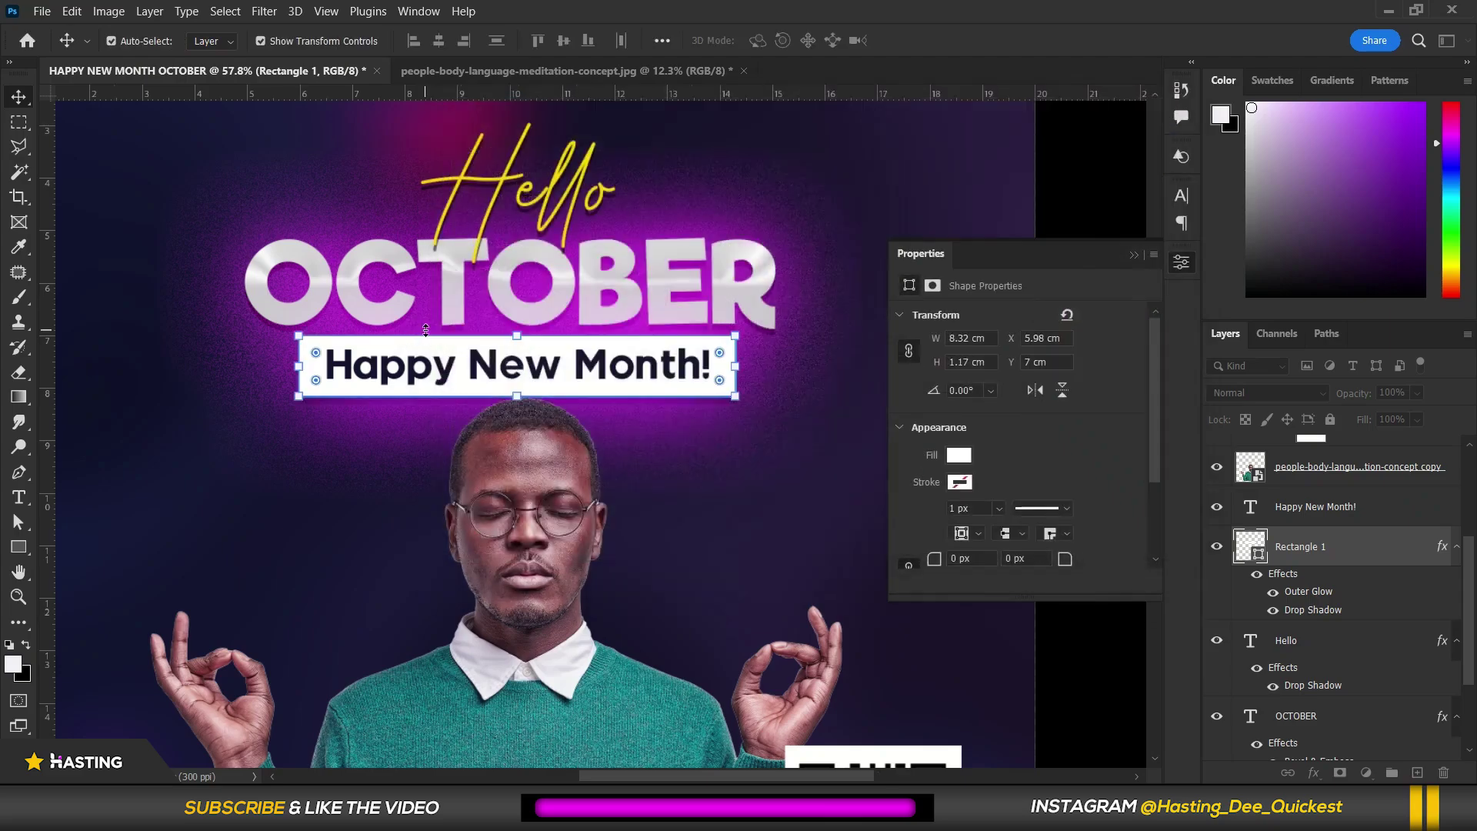
Deselect the rectangle and review the glowing banner against the whole flyer
scroll(425, 329, "up", 2)
scroll(488, 265, "down", 3)
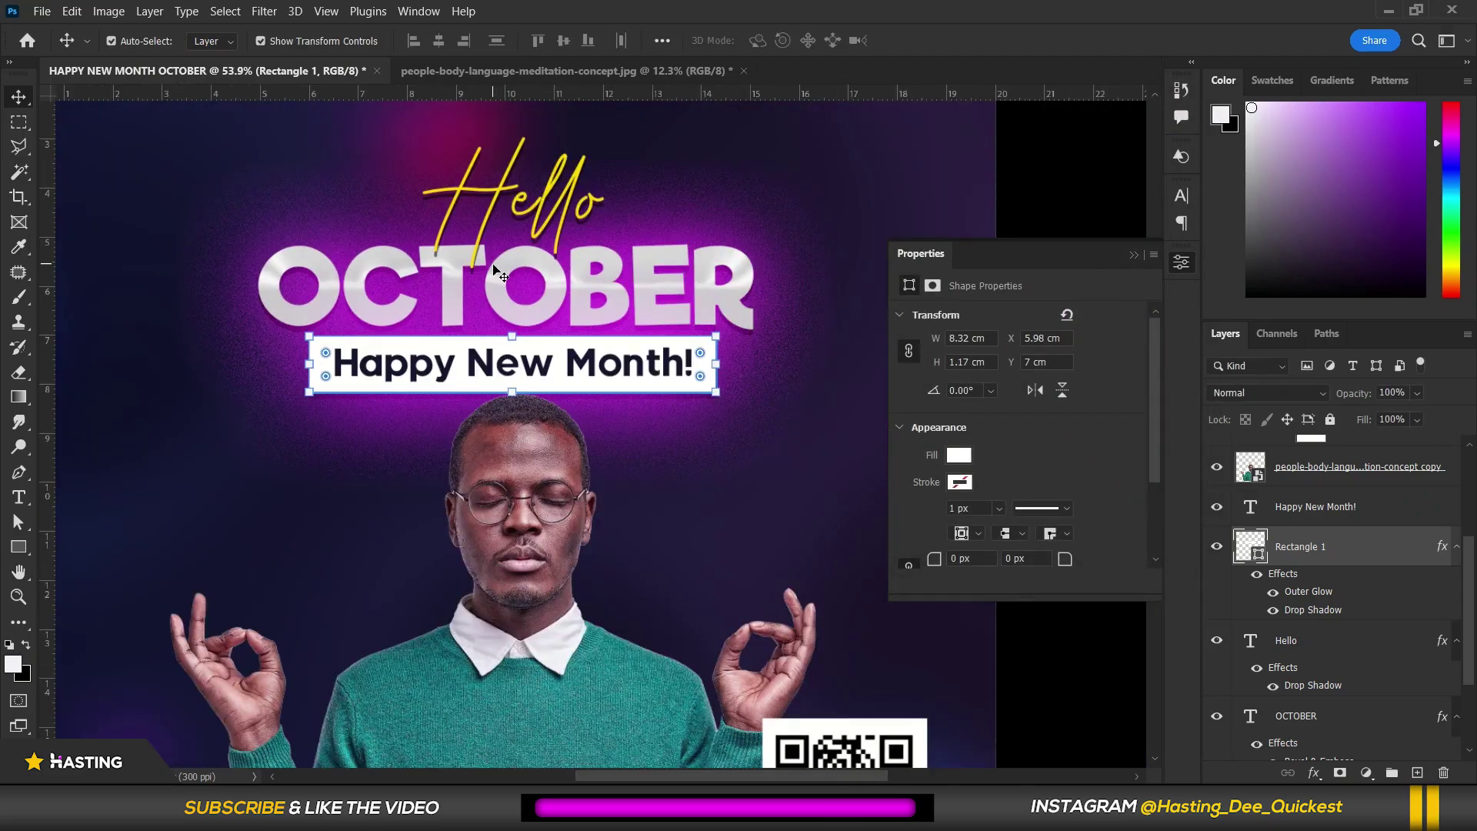
left_click(773, 288)
scroll(327, 236, "up", 2)
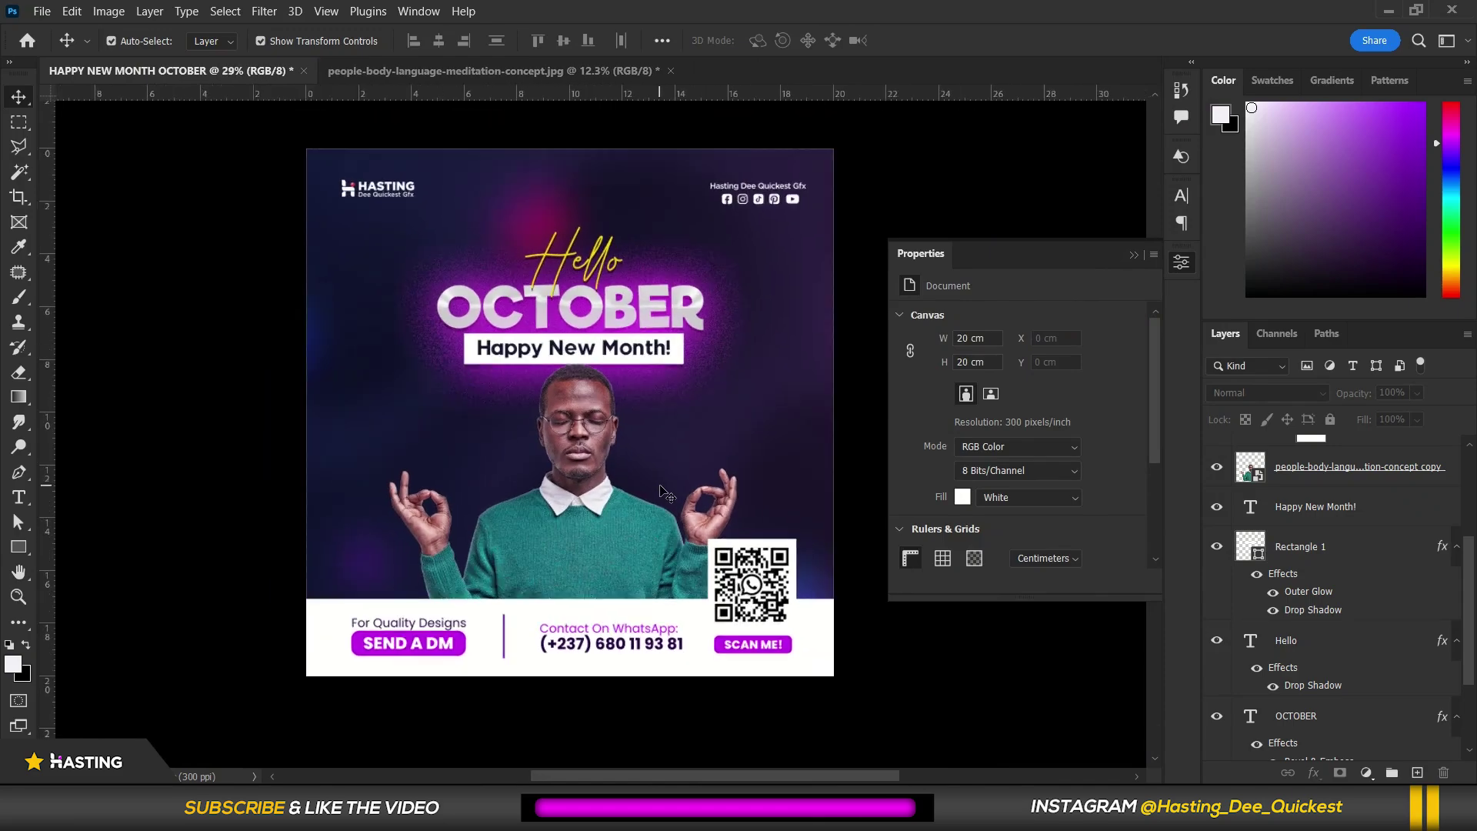
scroll(662, 490, "up", 1)
scroll(663, 491, "up", 2)
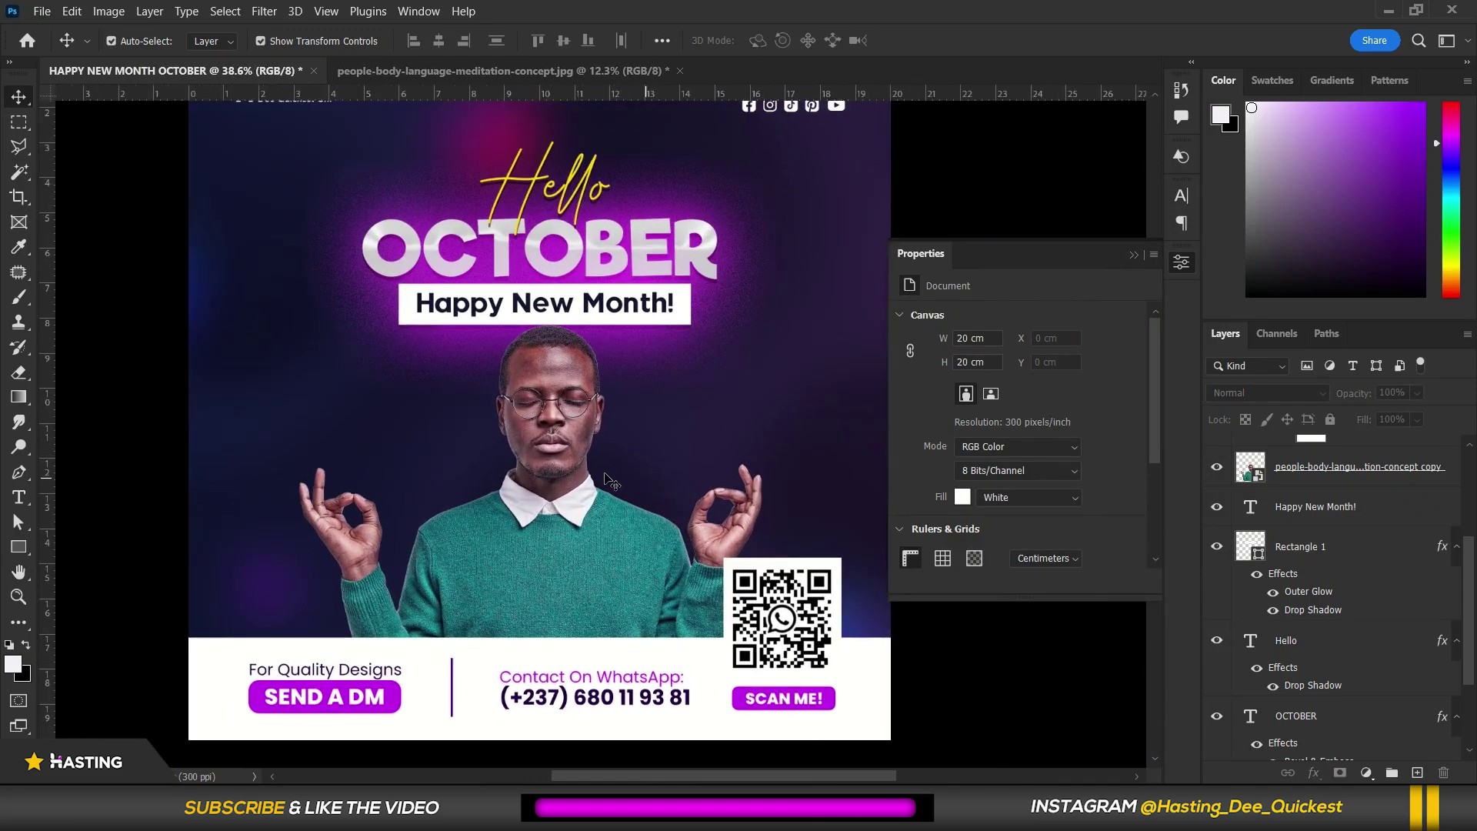
Select the cut-out man layer and add a Solid Color fill layer directly above it, clipped to the man
left_click(543, 437)
left_click_drag(543, 437, 541, 433)
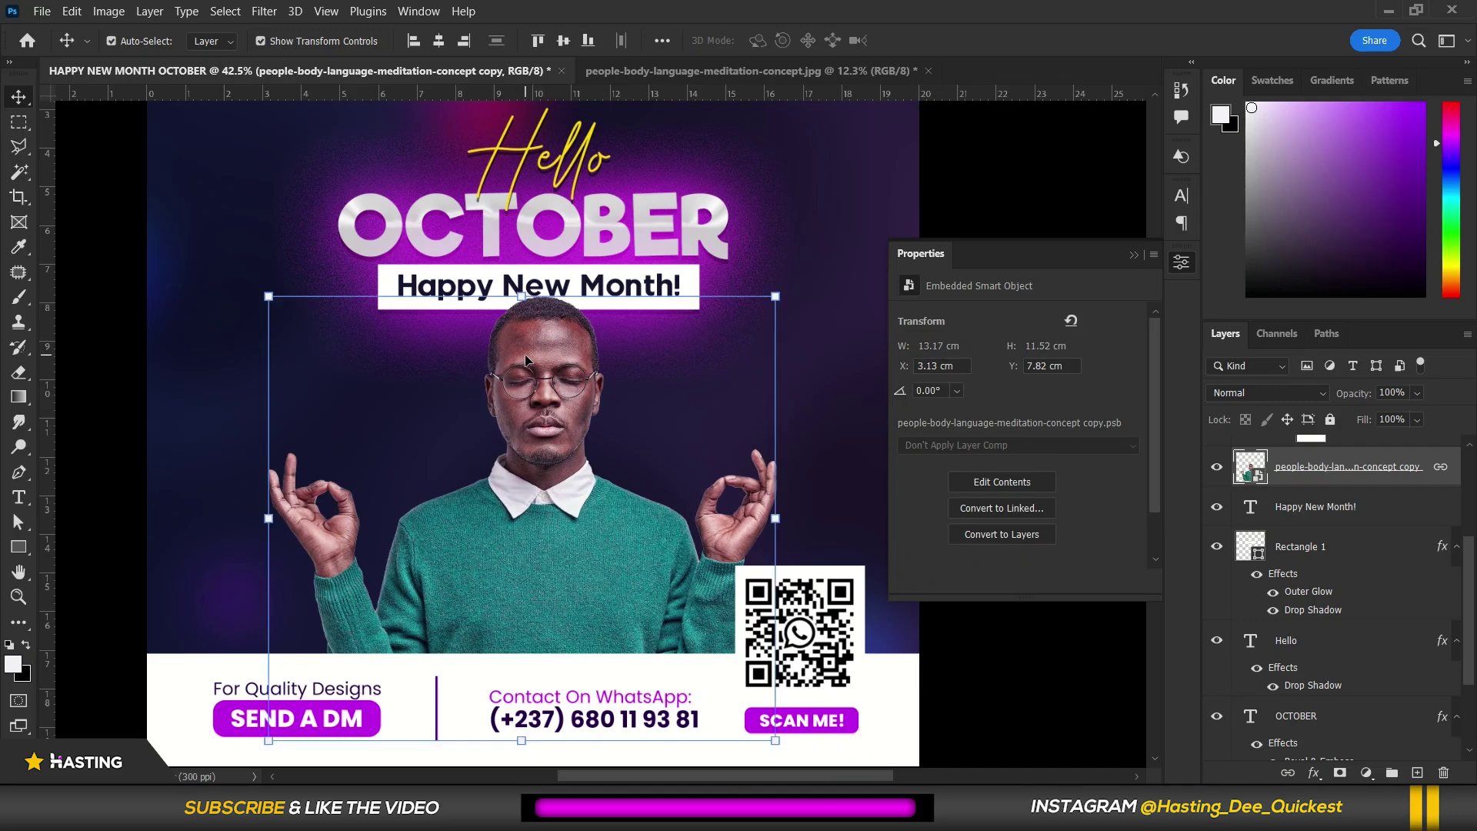
scroll(1246, 565, "down", 1)
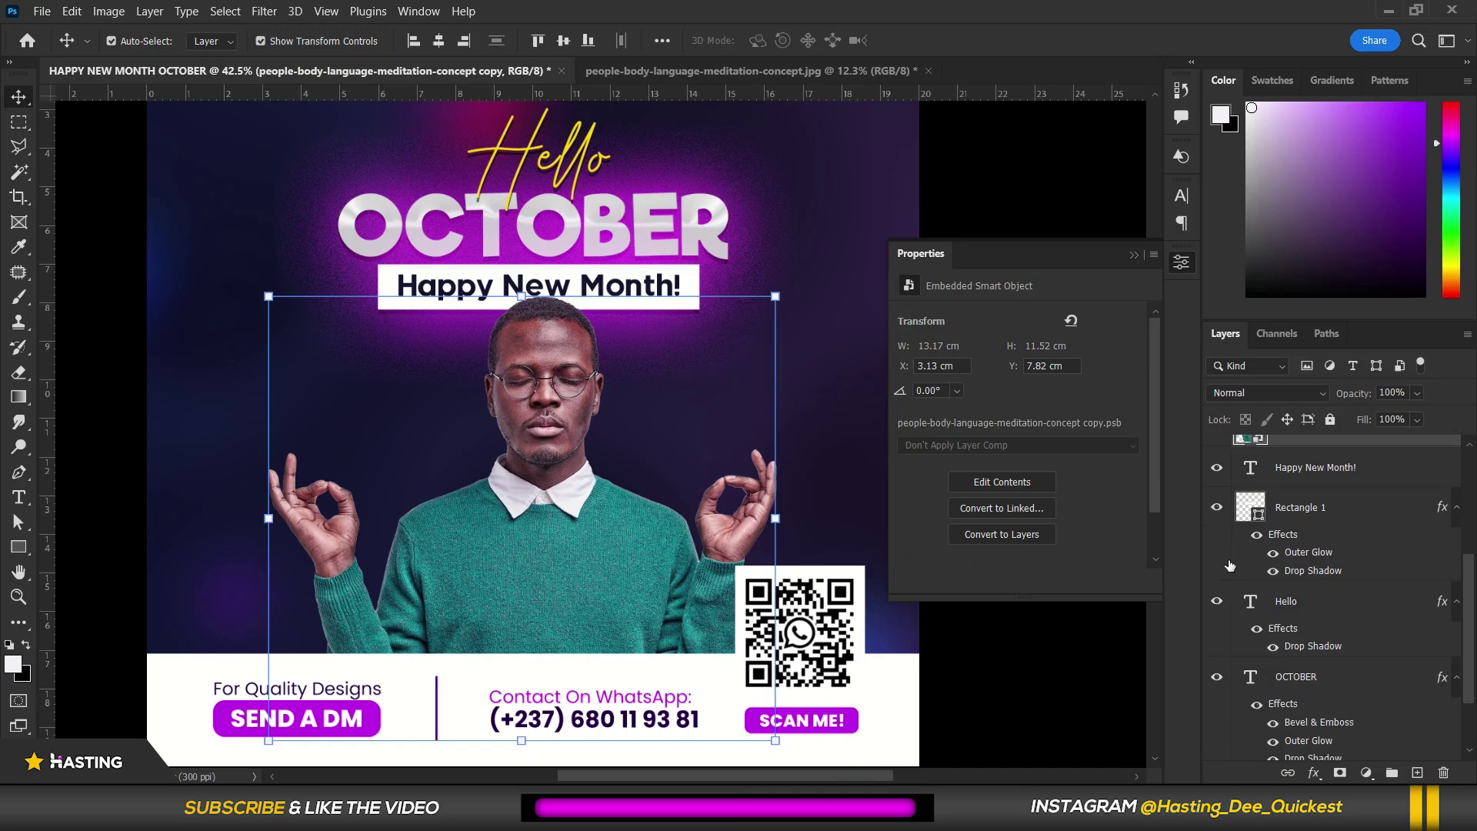
scroll(1313, 501, "up", 2)
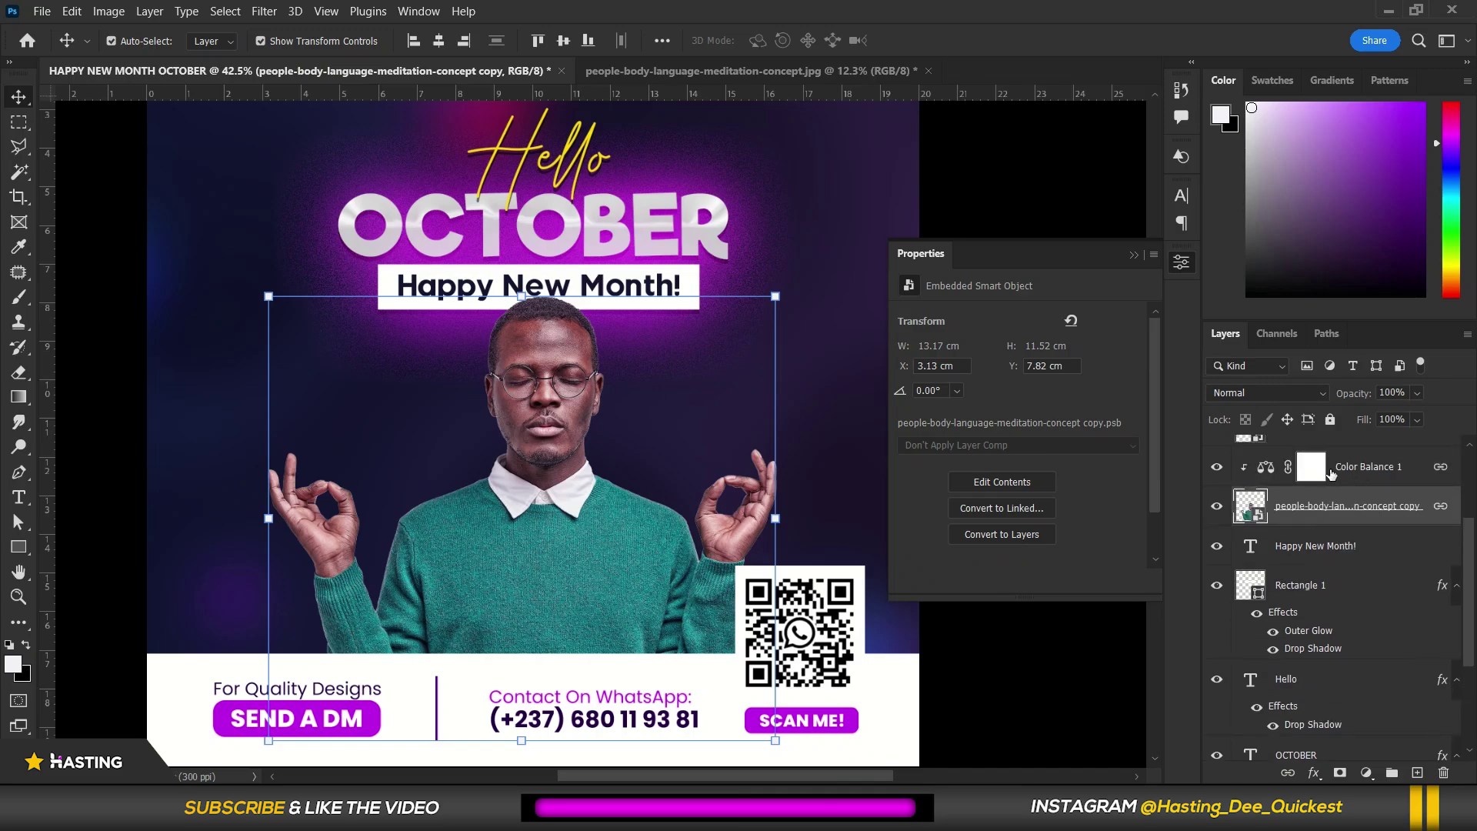
left_click(1373, 774)
left_click(1377, 438)
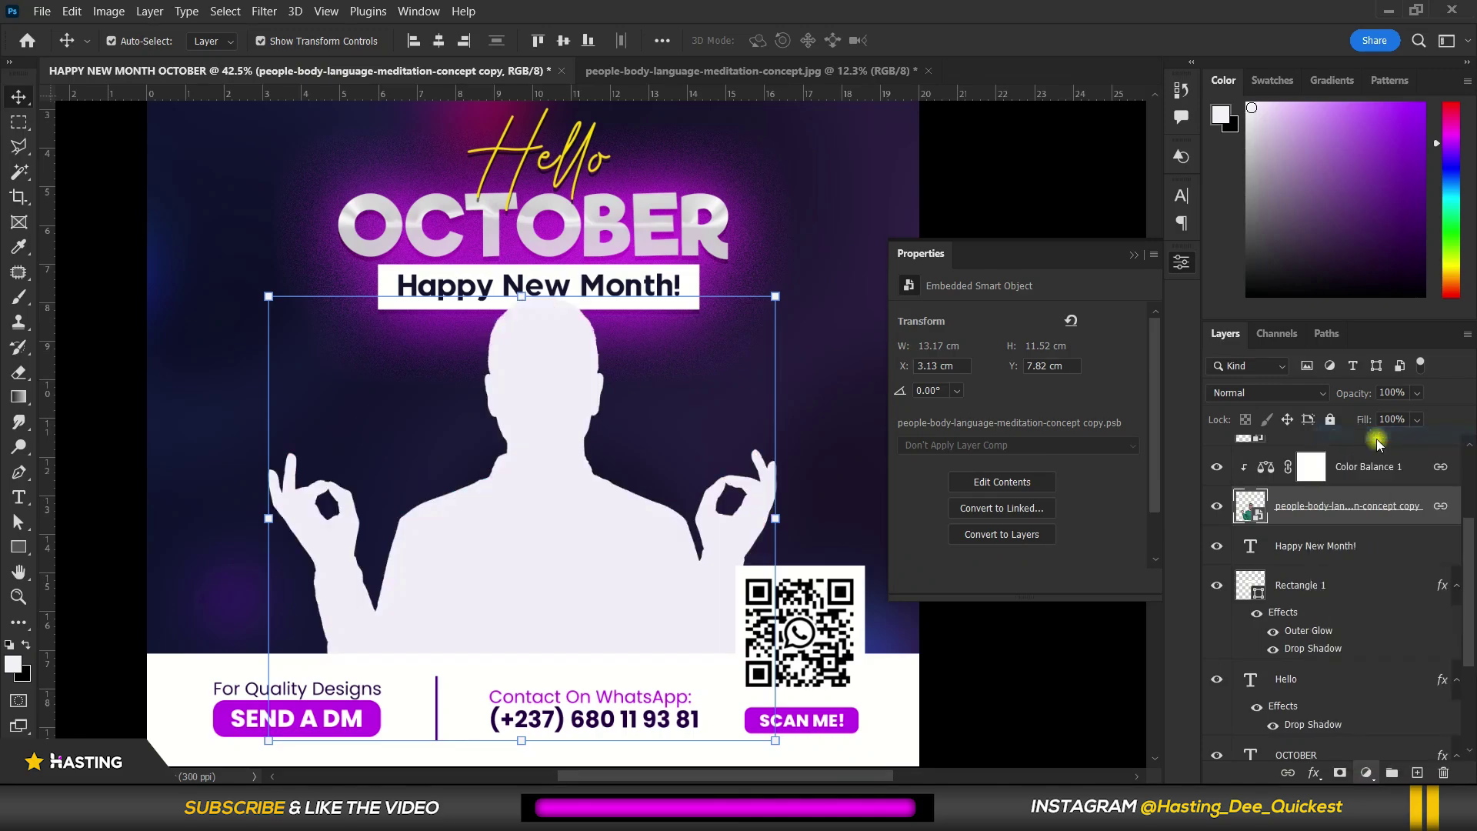
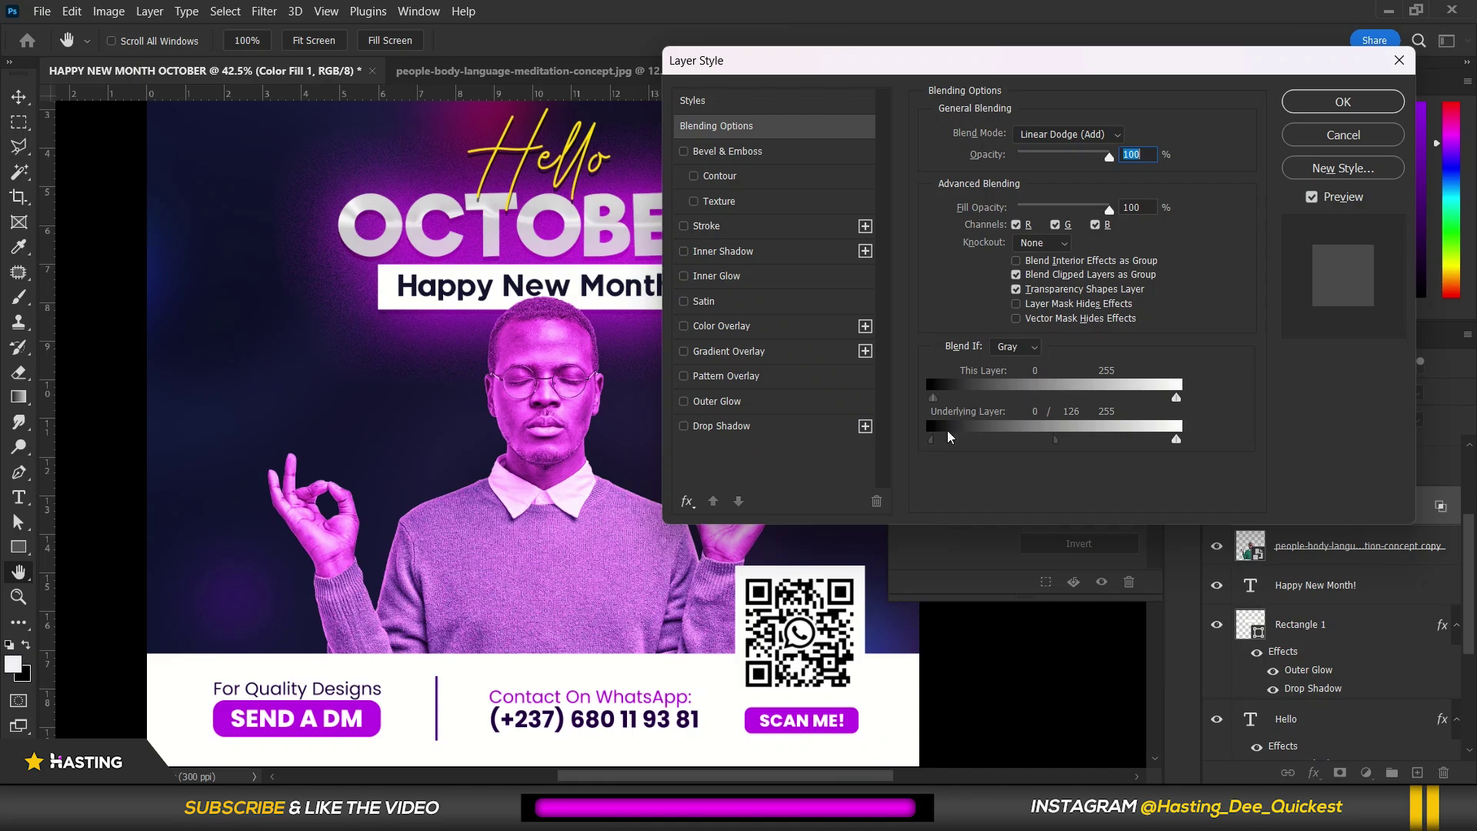
Try the underlying-layer Blend If shadow split at 88 / 126, set it to 0 / 126 and apply the Color Fill 1 blending options
left_click_drag(931, 446, 1019, 444)
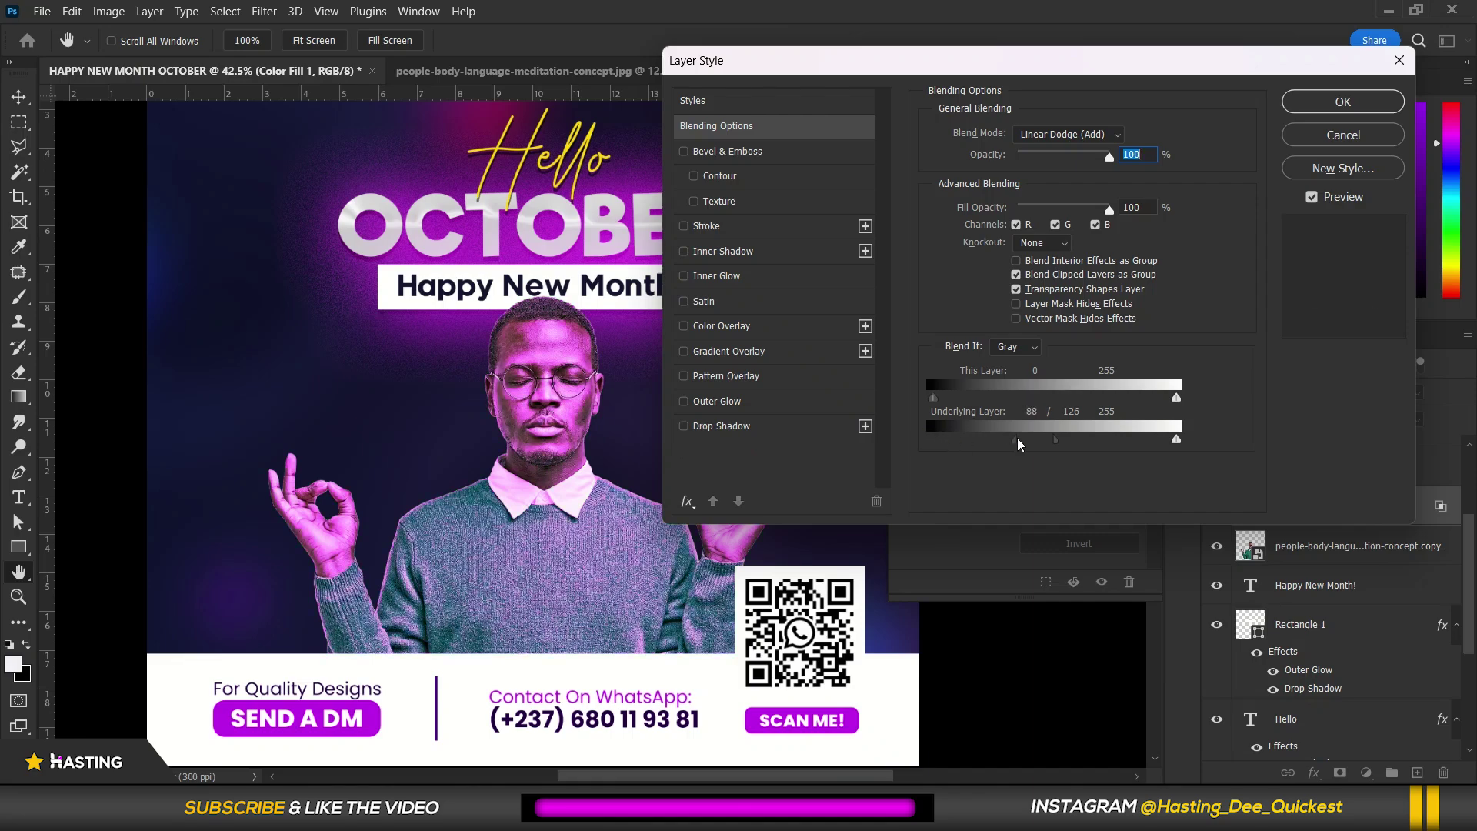
left_click_drag(1016, 445, 921, 453)
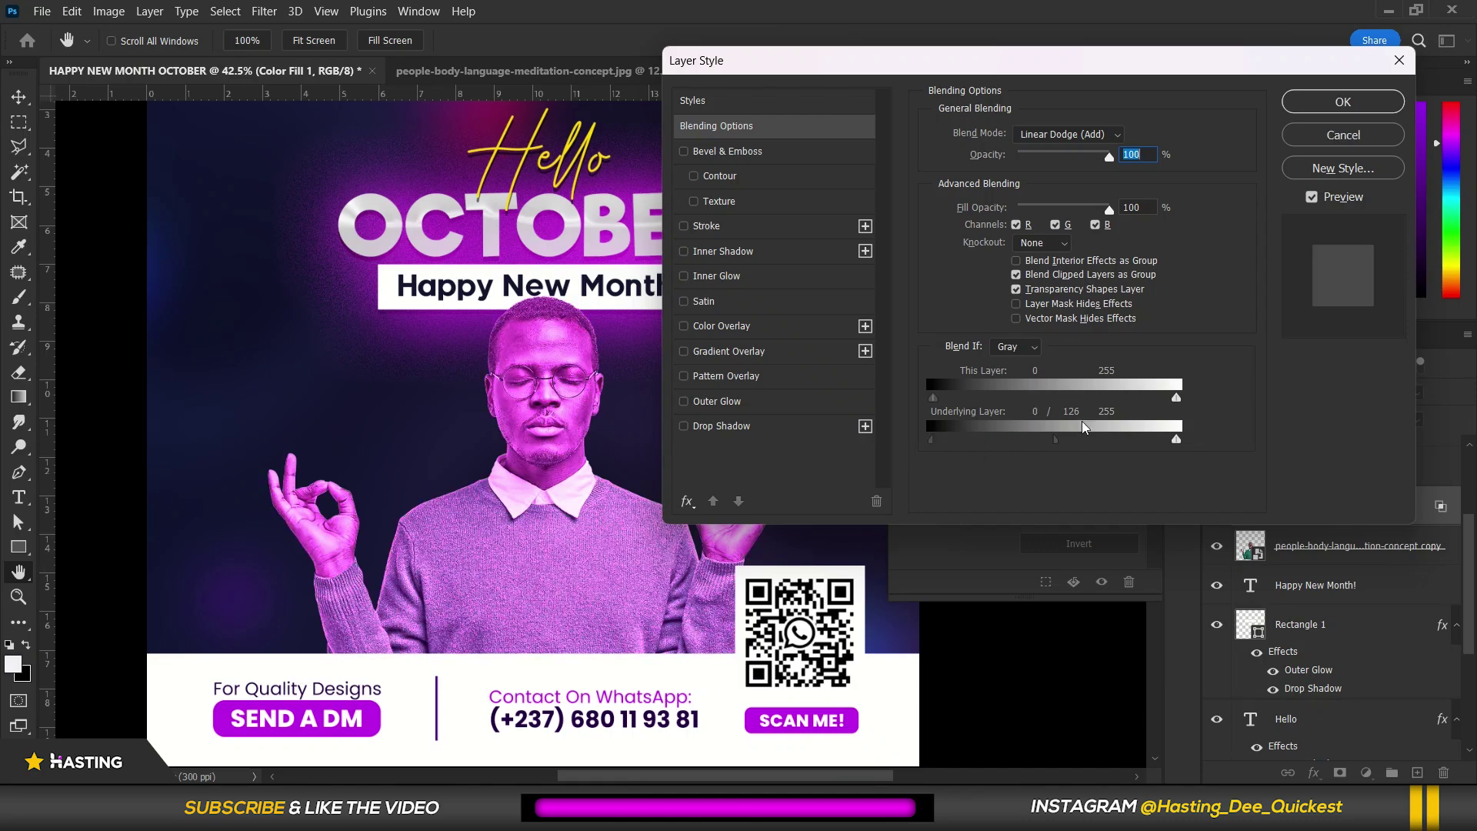
left_click(1368, 103)
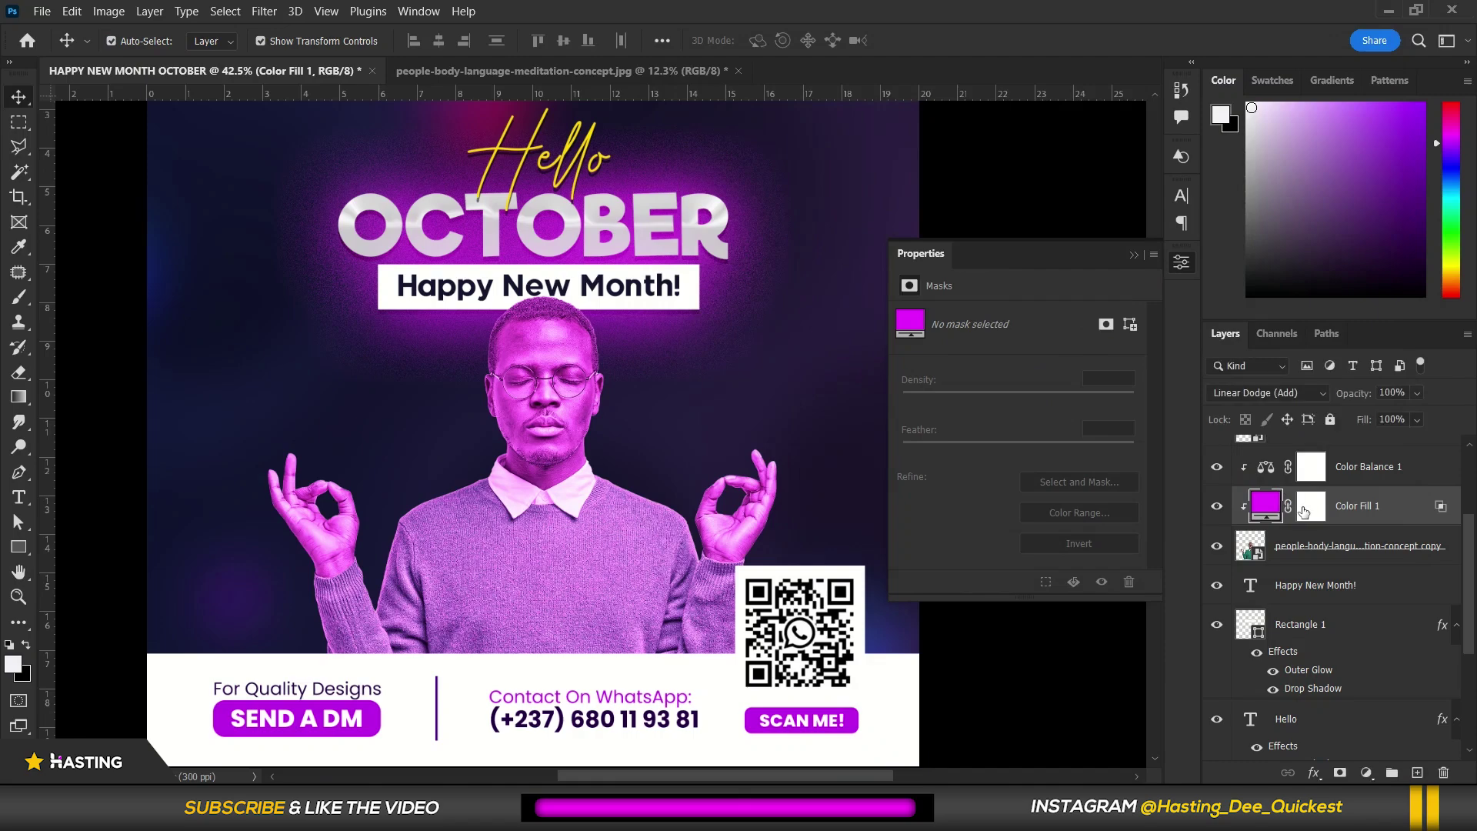
Select the Color Fill 1 layer mask and invert it to black to hide the magenta fill
left_click(1310, 507)
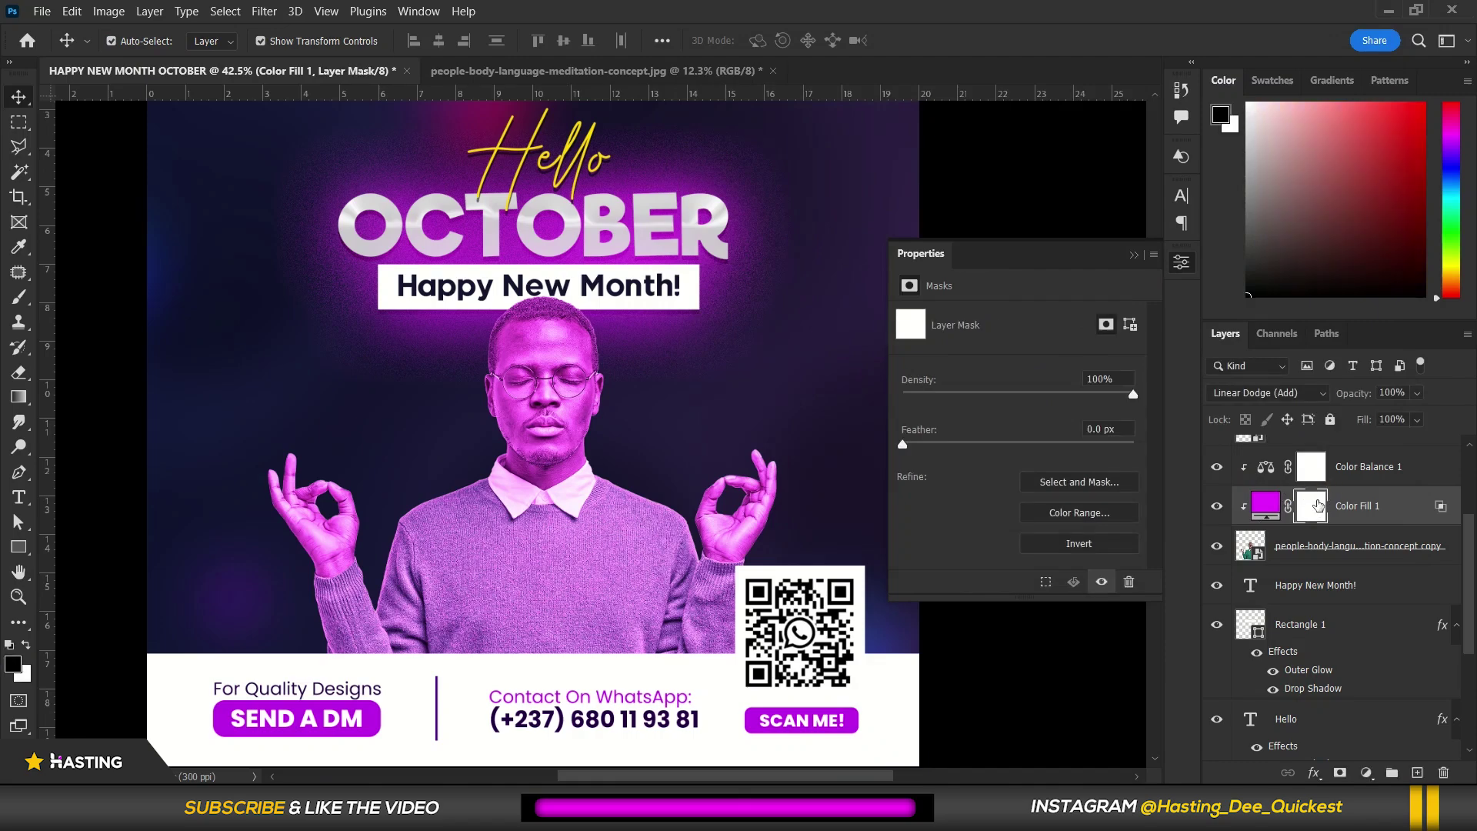
left_click(1312, 503)
key("ctrl+i")
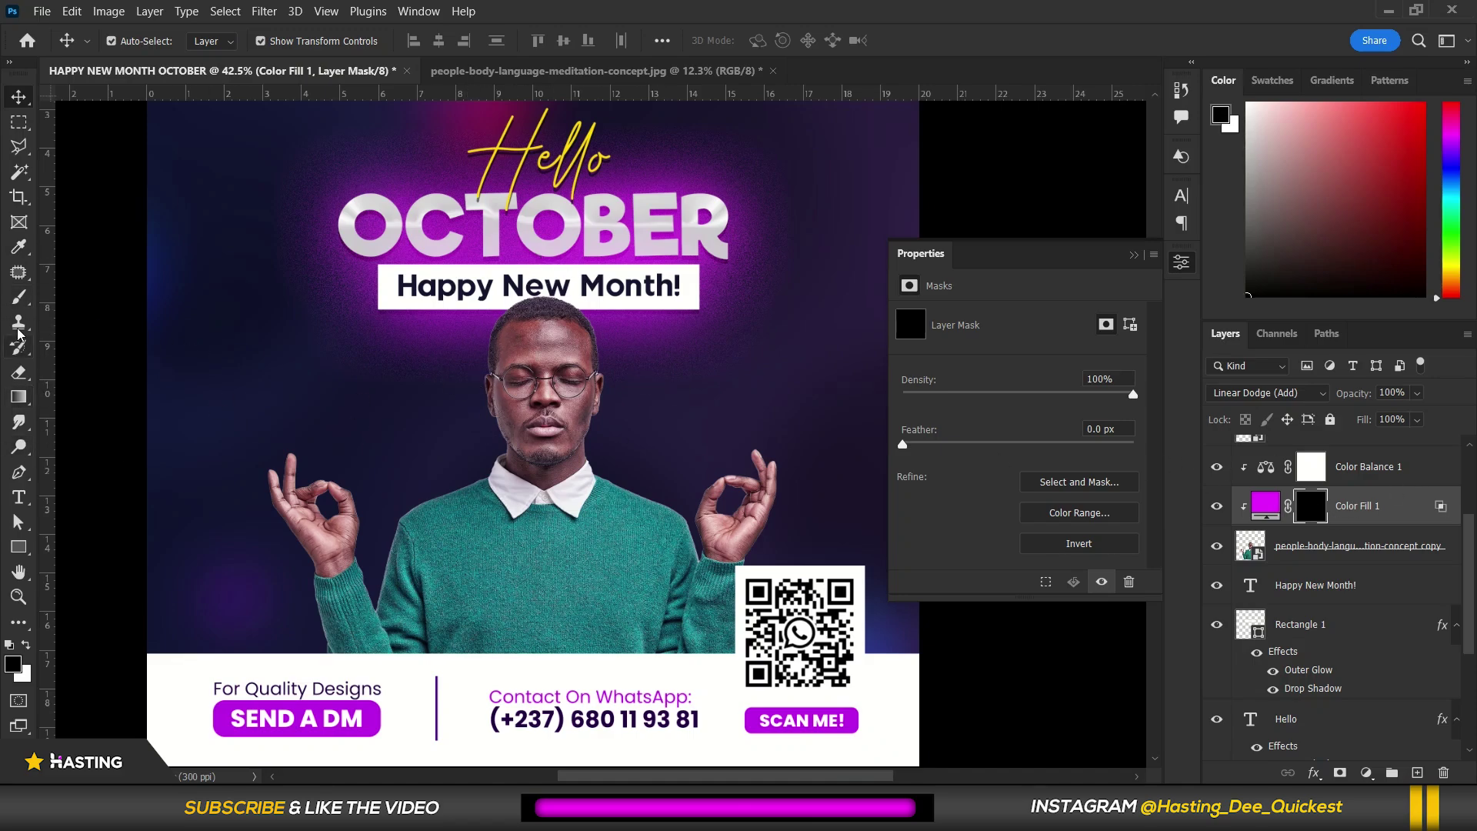
Set up the Brush tool with white (#ffffff) as the foreground colour and a 527 px soft tip
left_click(19, 297)
left_click(88, 296)
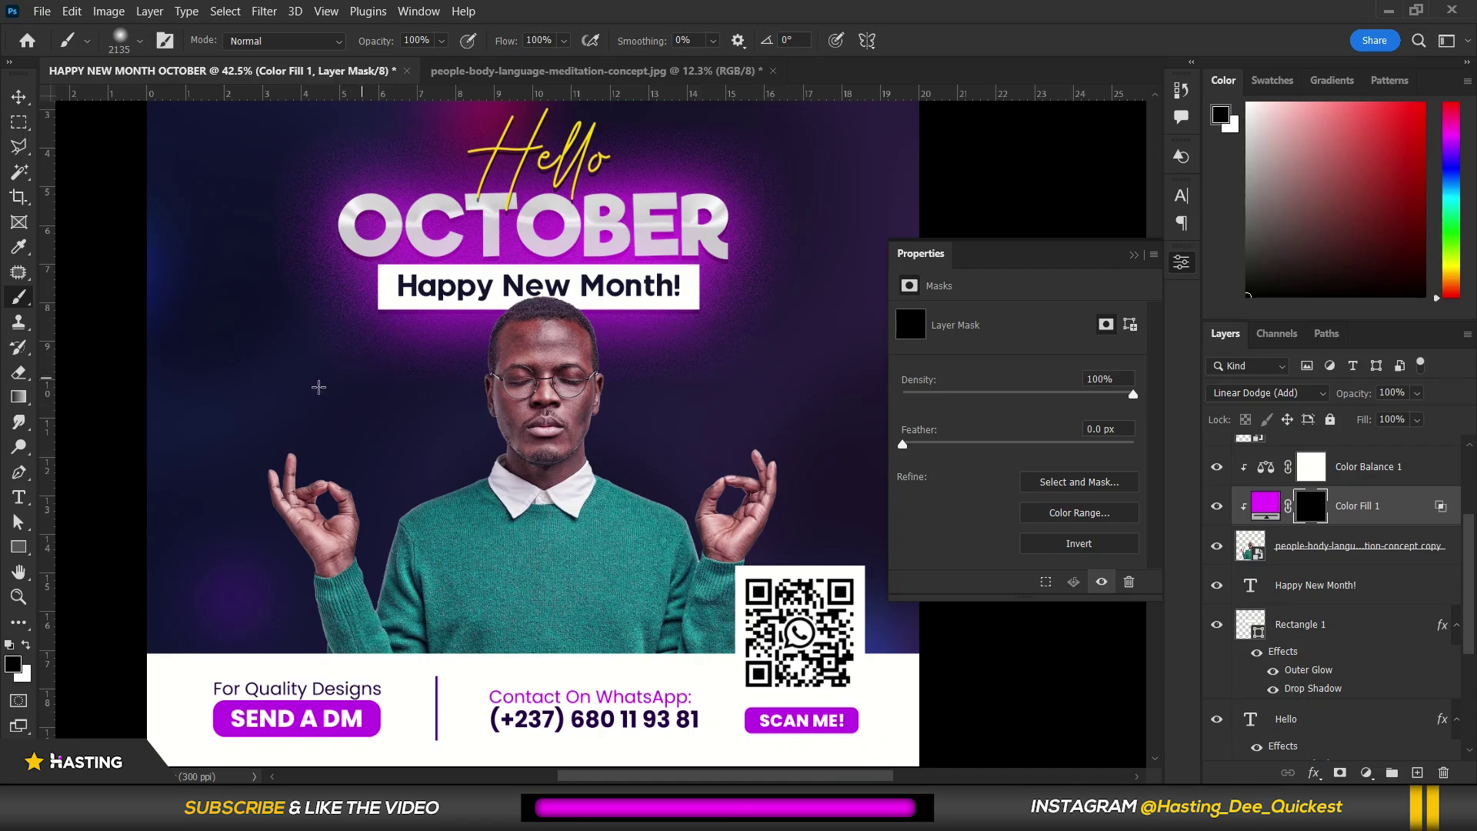
left_click_drag(644, 332, 362, 359)
left_click(26, 646)
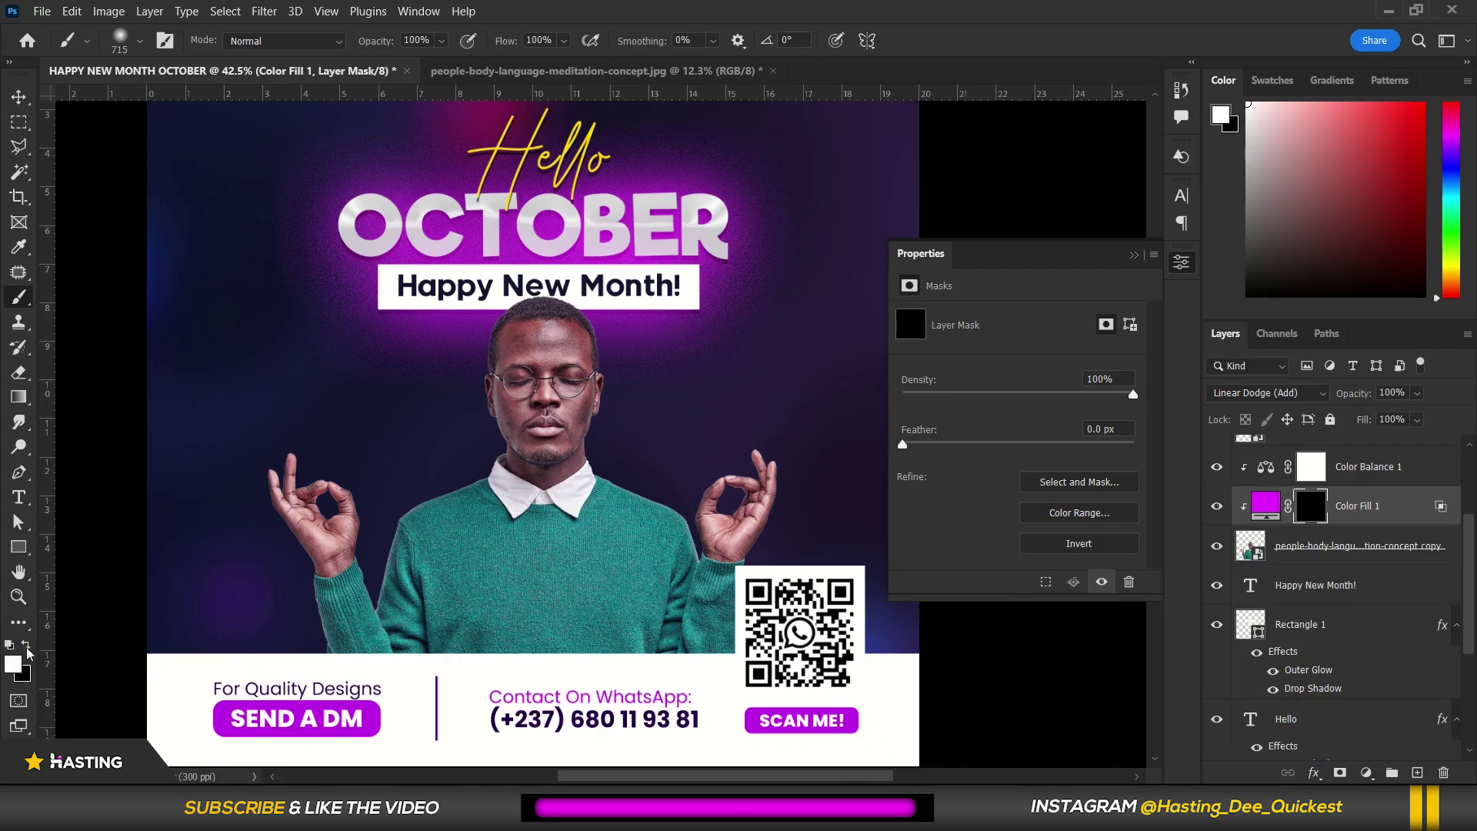
left_click(26, 646)
left_click(26, 647)
left_click(17, 666)
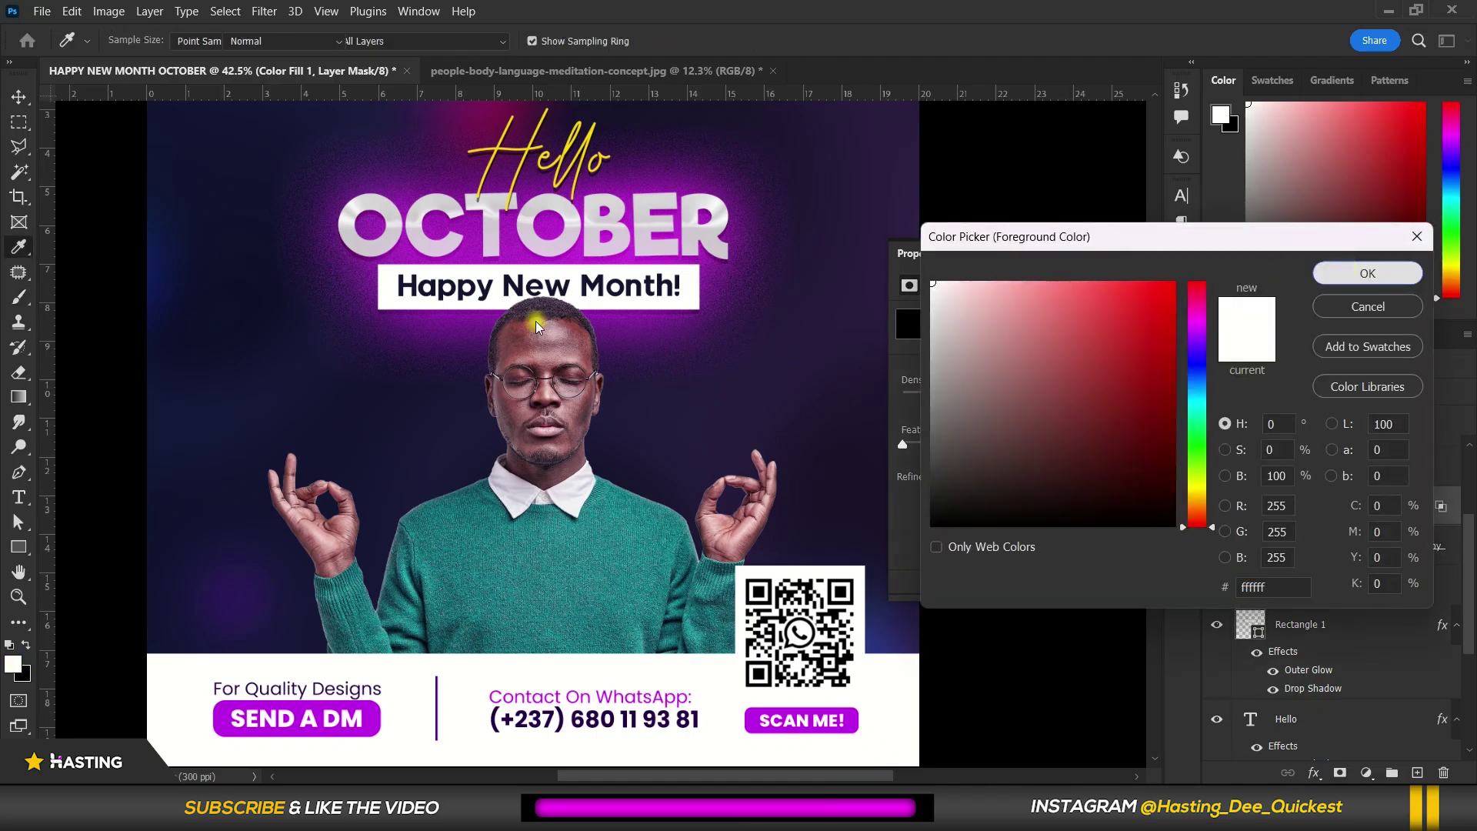
left_click(1342, 272)
key("b")
left_click_drag(508, 343, 491, 353)
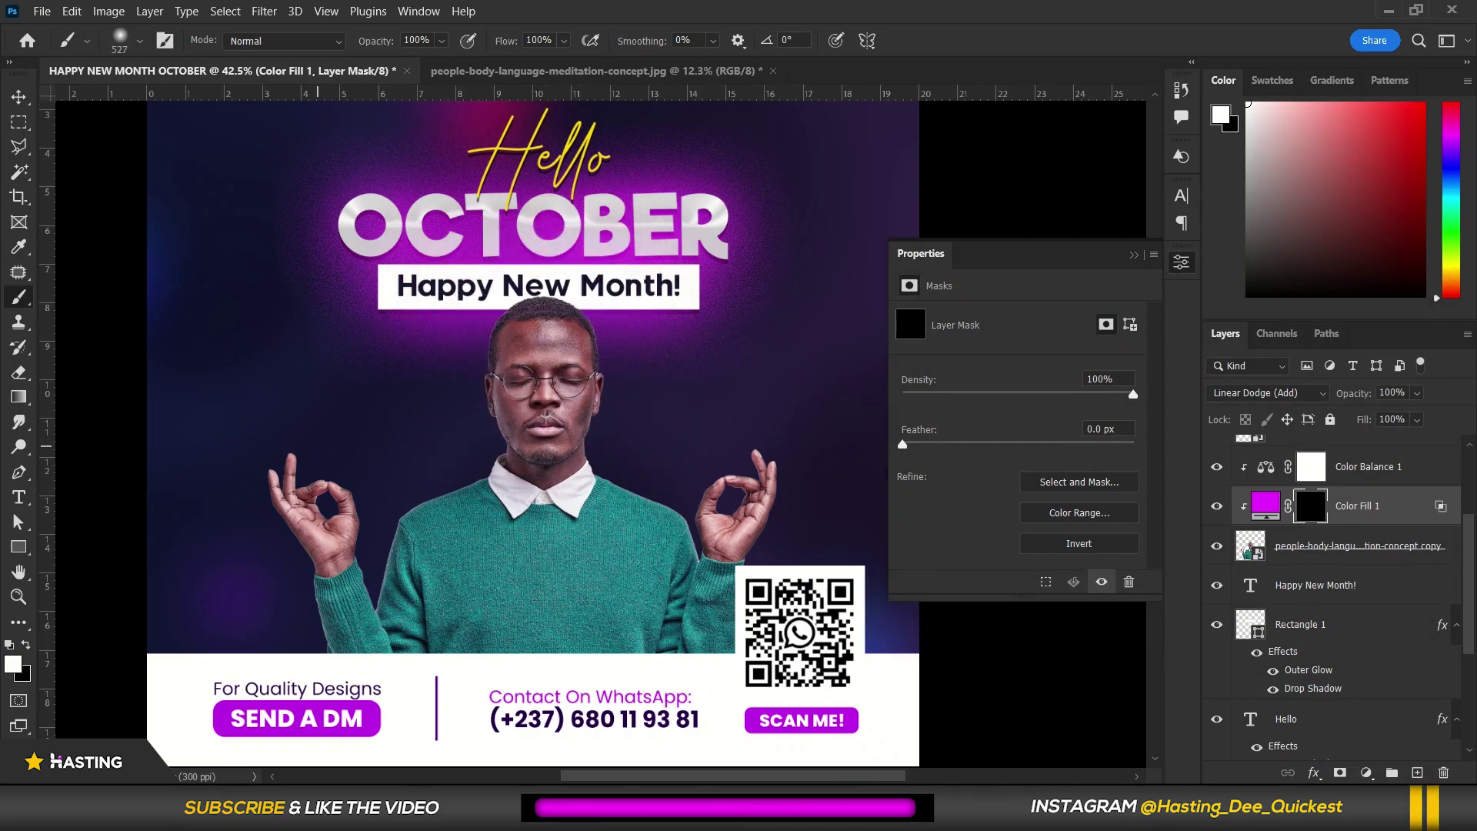
Lower the brush flow to 21%, shrink the brush and paint magenta light onto the top of the man's head through the mask
scroll(270, 378, "down", 1)
scroll(270, 379, "up", 3)
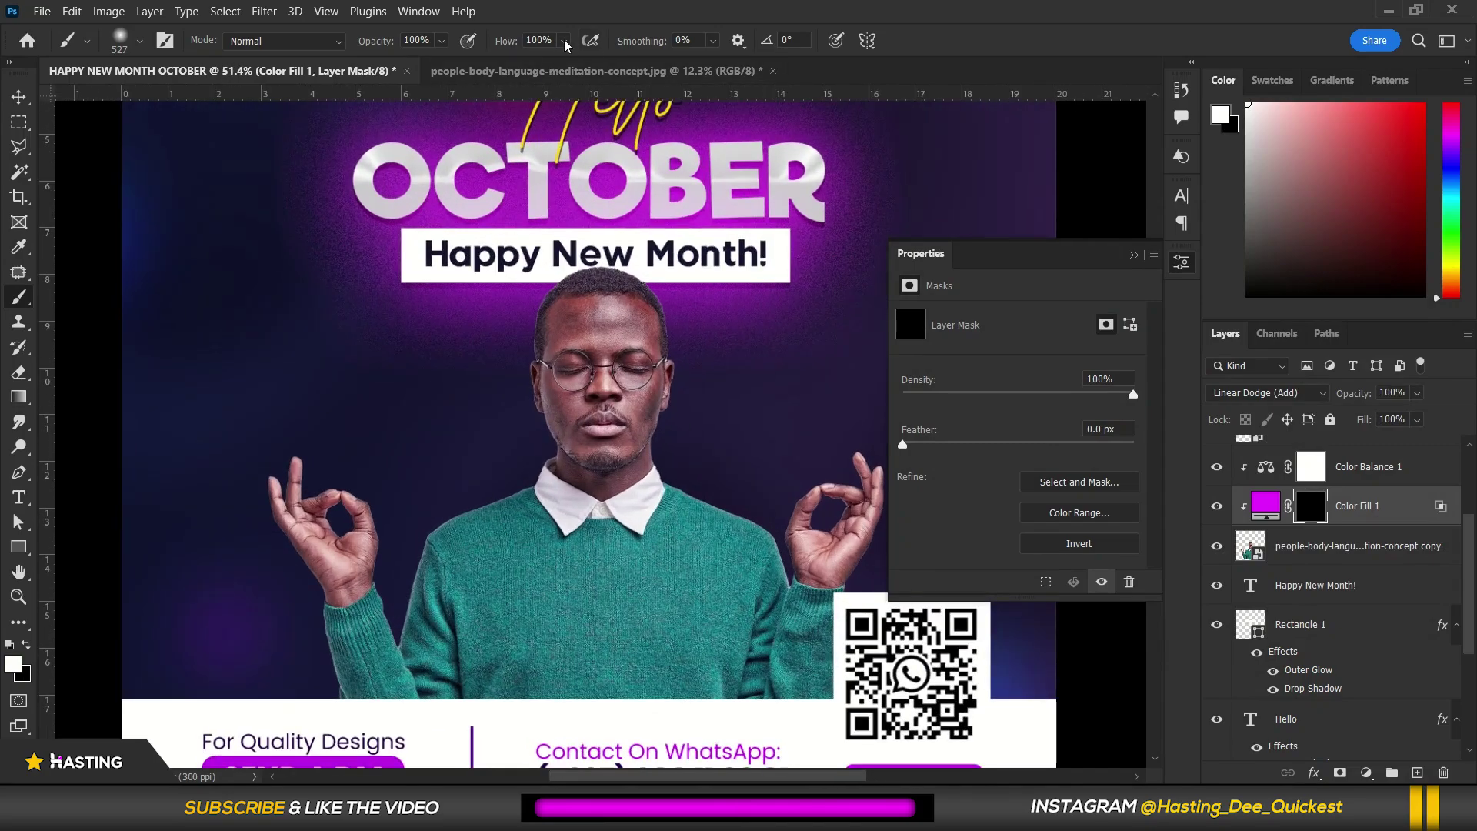
left_click_drag(564, 42, 514, 62)
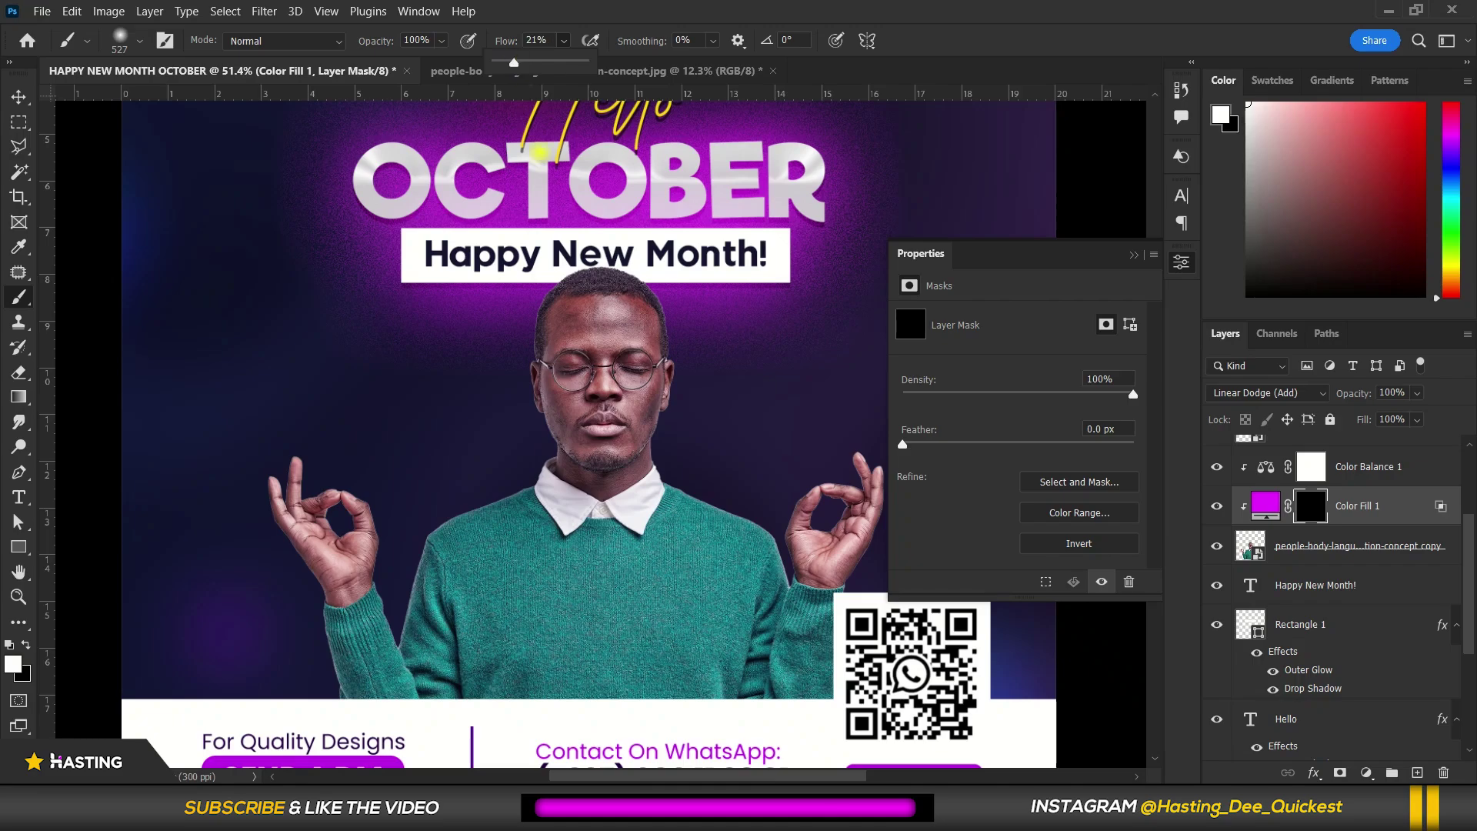
left_click_drag(538, 256, 521, 255)
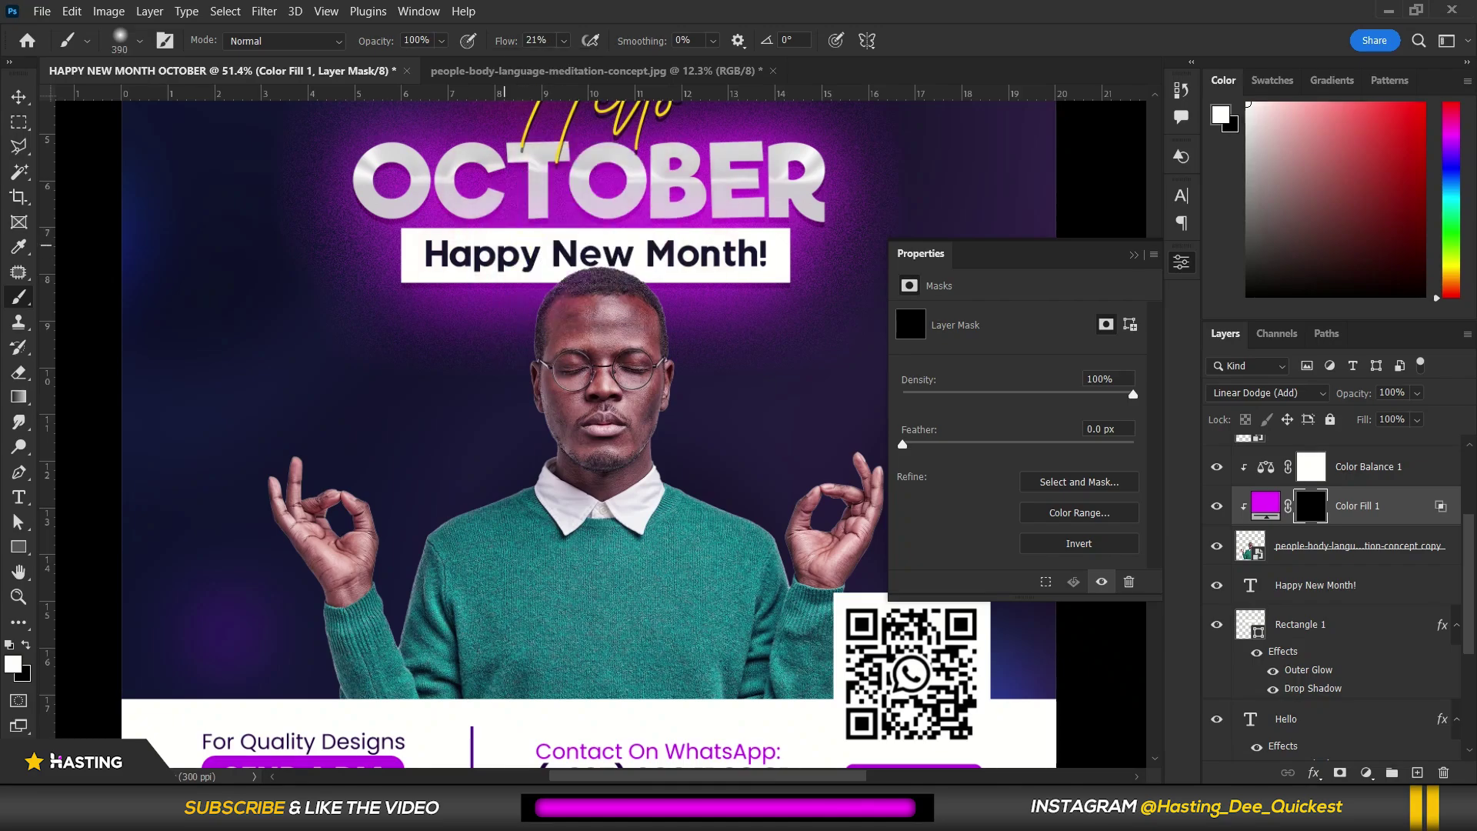
left_click_drag(717, 290, 681, 198)
left_click(624, 198)
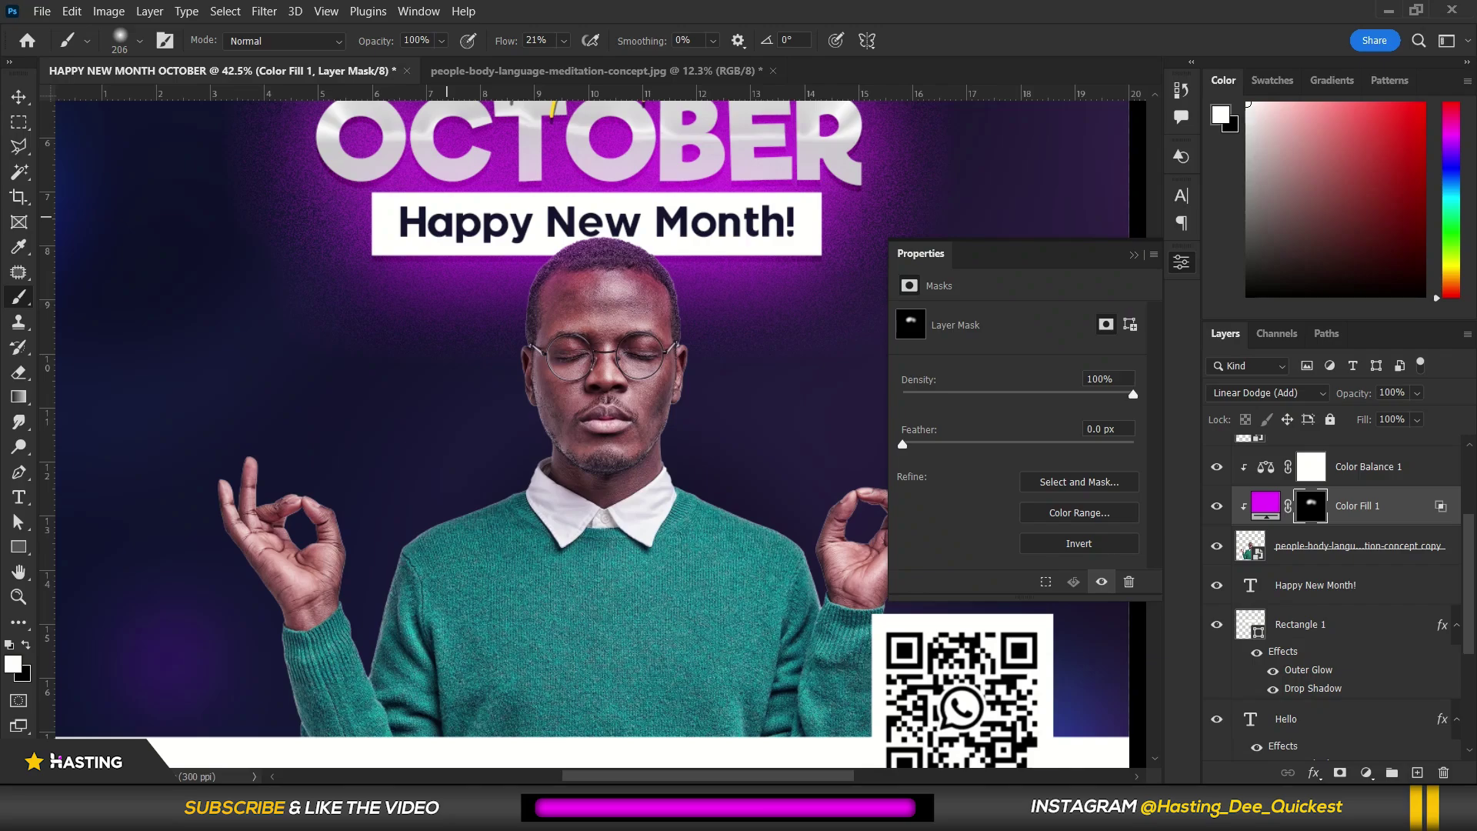
With the 206 px brush, paint magenta light along the man's face, shoulder and hand on the QR-code side
scroll(583, 372, "up", 5)
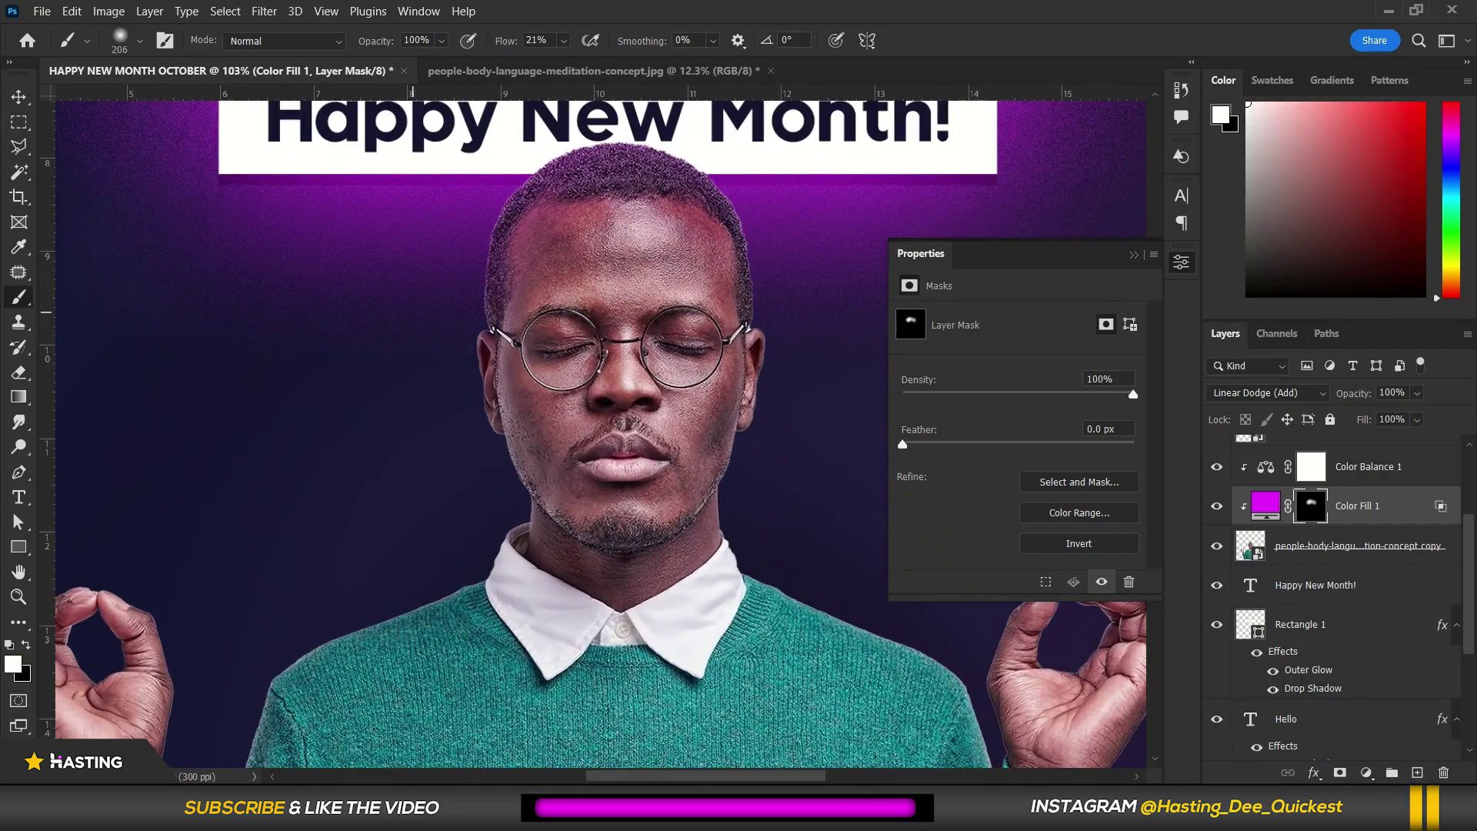
left_click_drag(782, 202, 811, 340)
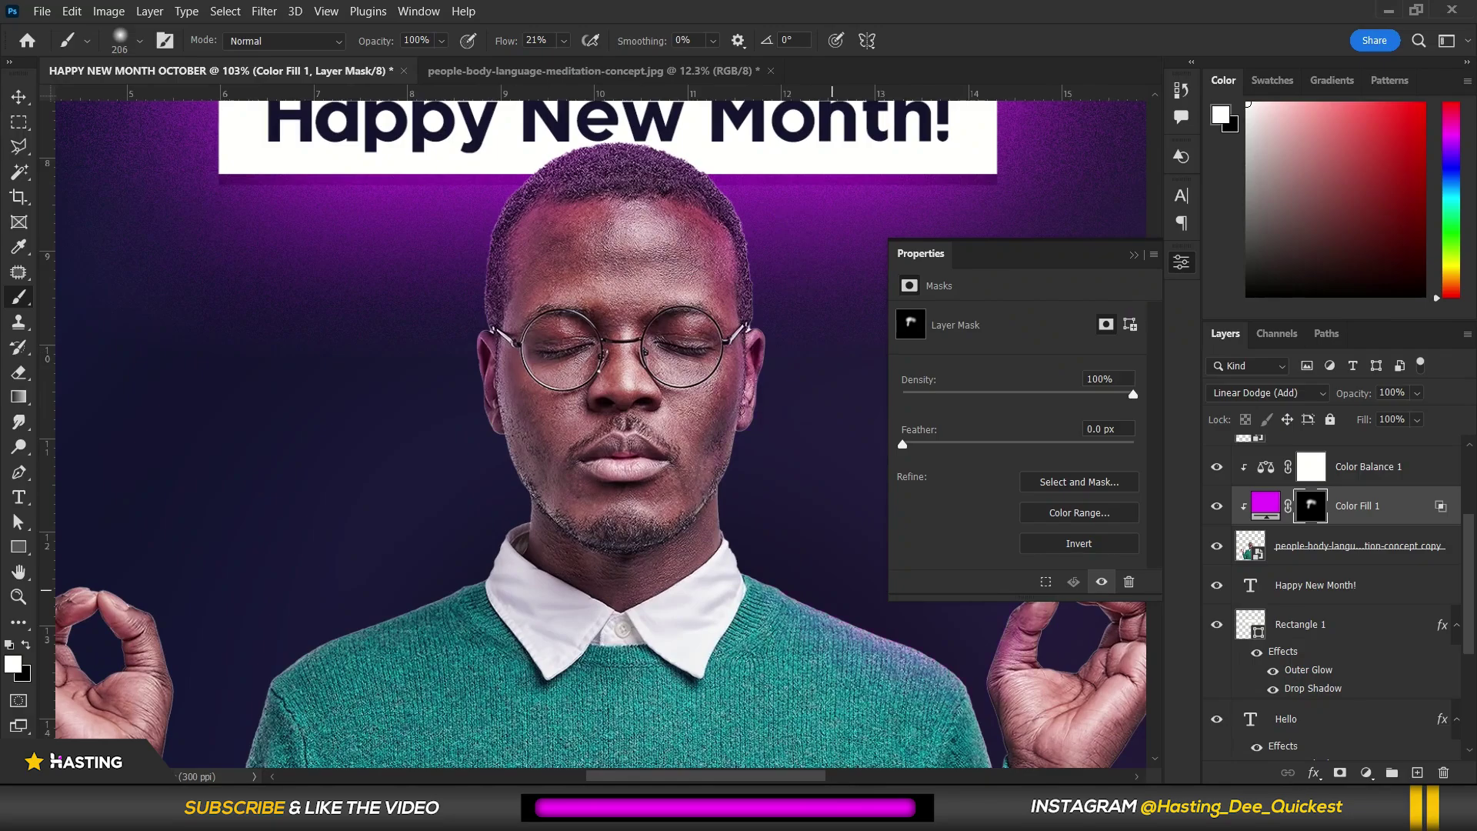
scroll(512, 304, "down", 3)
scroll(513, 304, "down", 2)
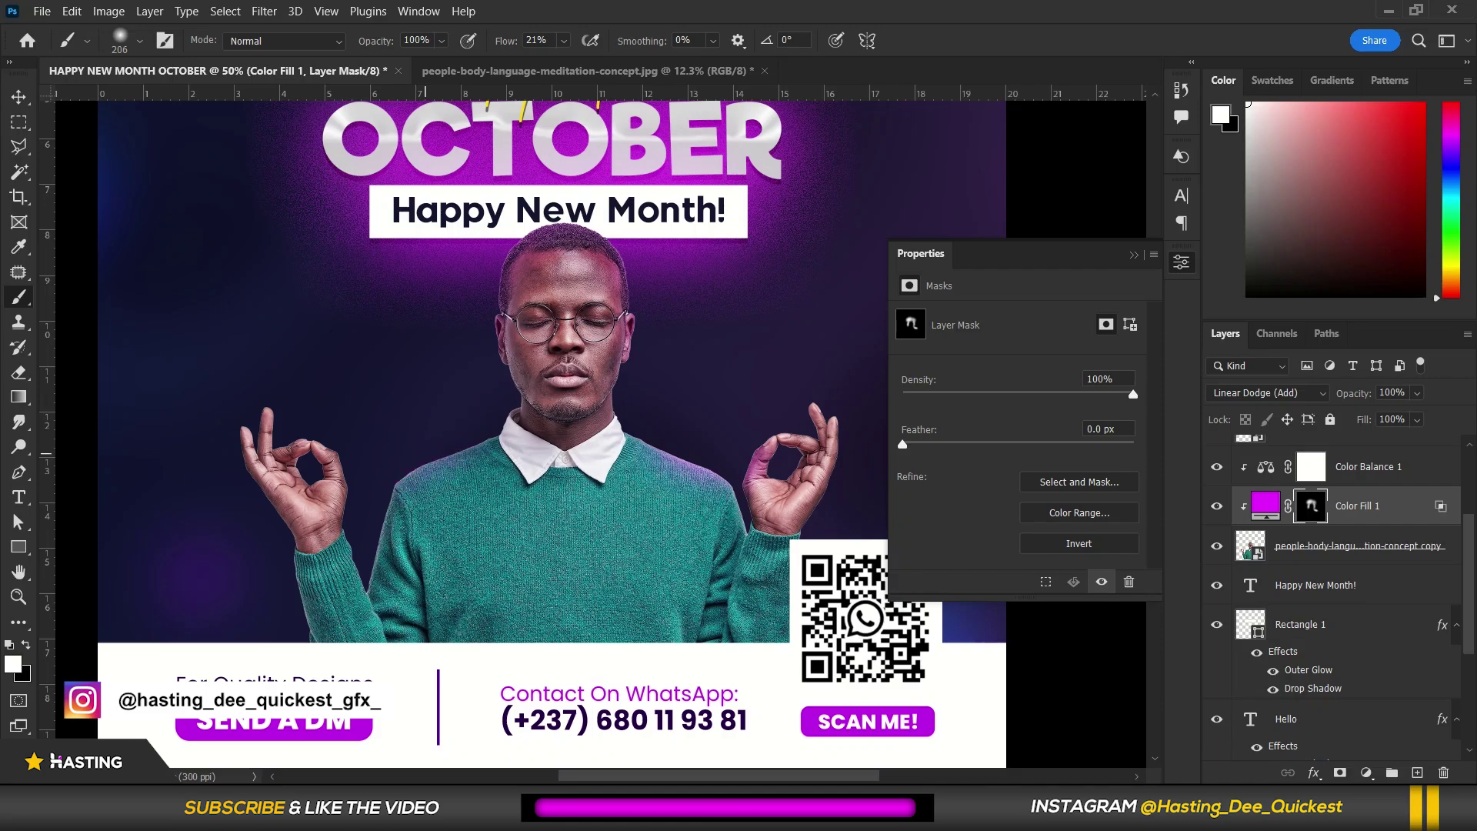
Paint magenta light on the man's other side, then soften the shoulders using a 446 px brush at 8% flow
left_click_drag(446, 350, 493, 354)
left_click(565, 41)
left_click_drag(570, 62, 557, 61)
left_click_drag(437, 424, 460, 424)
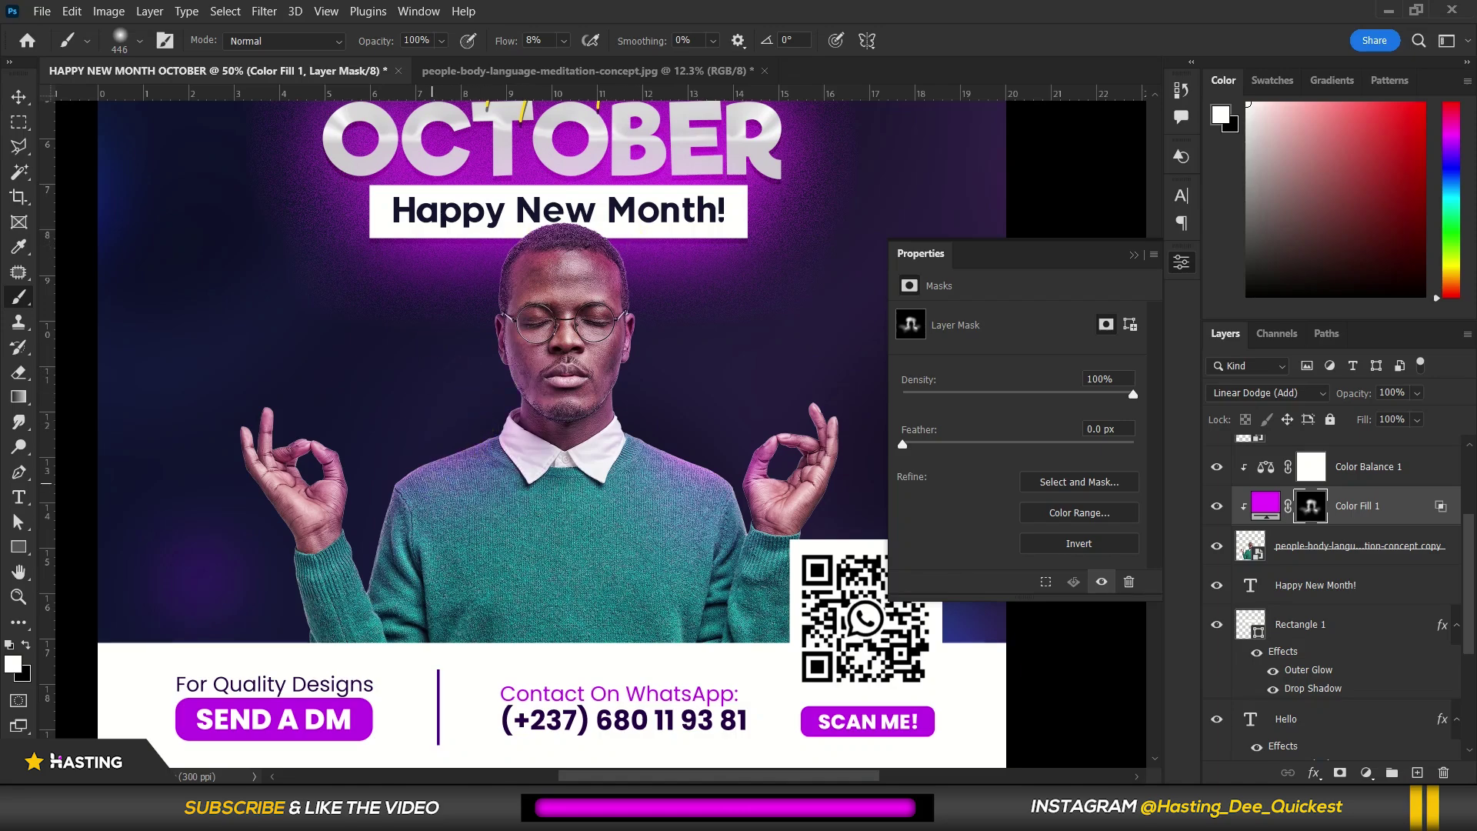
Toggle the Color Fill 1 layer's visibility and examine the magenta light on the man up close and in the whole flyer
scroll(376, 296, "up", 2)
scroll(377, 296, "down", 3)
scroll(344, 402, "up", 3)
scroll(313, 435, "up", 1)
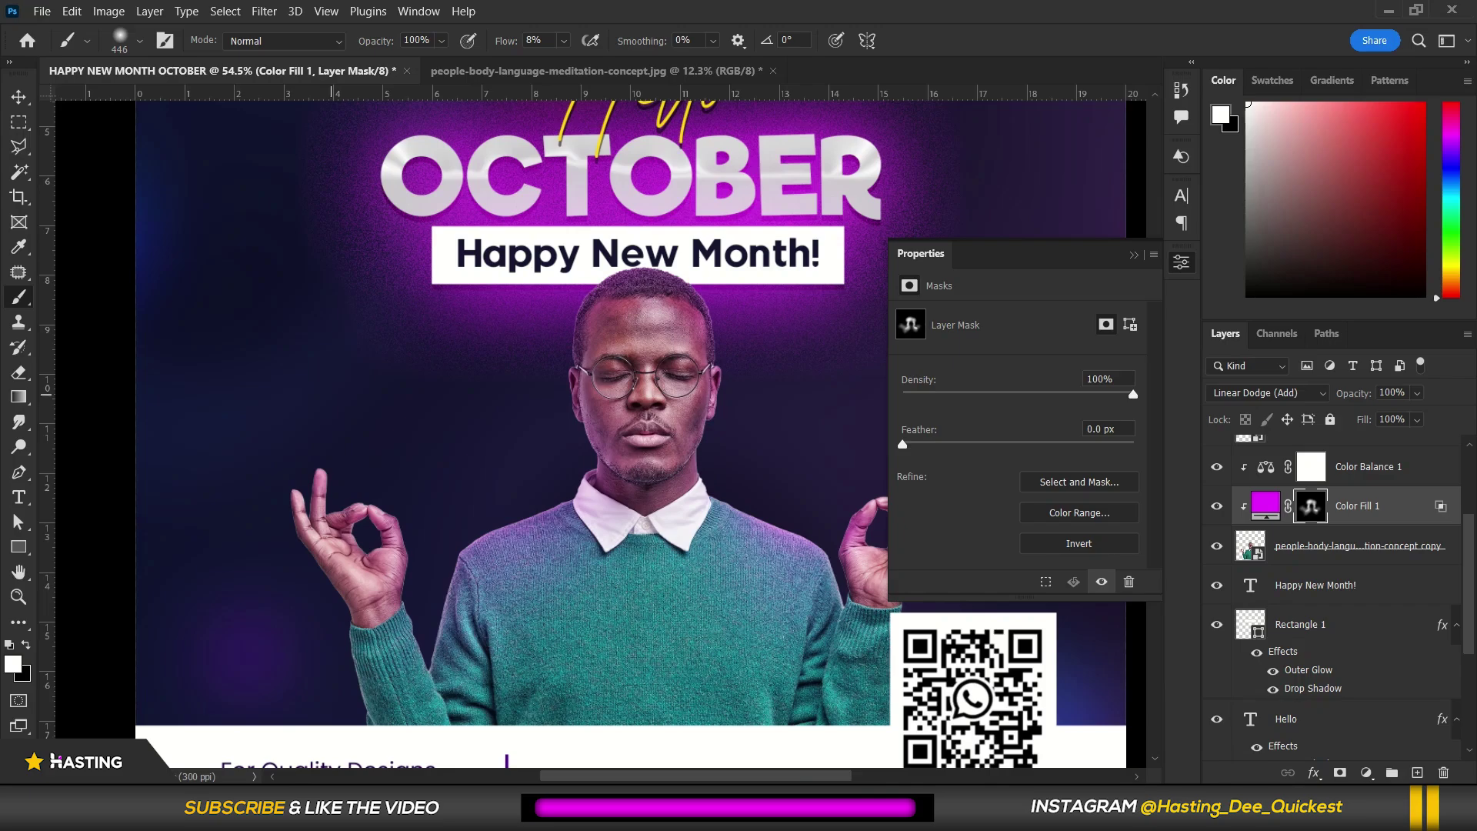
left_click(1217, 508)
left_click(1217, 507)
scroll(500, 339, "down", 6)
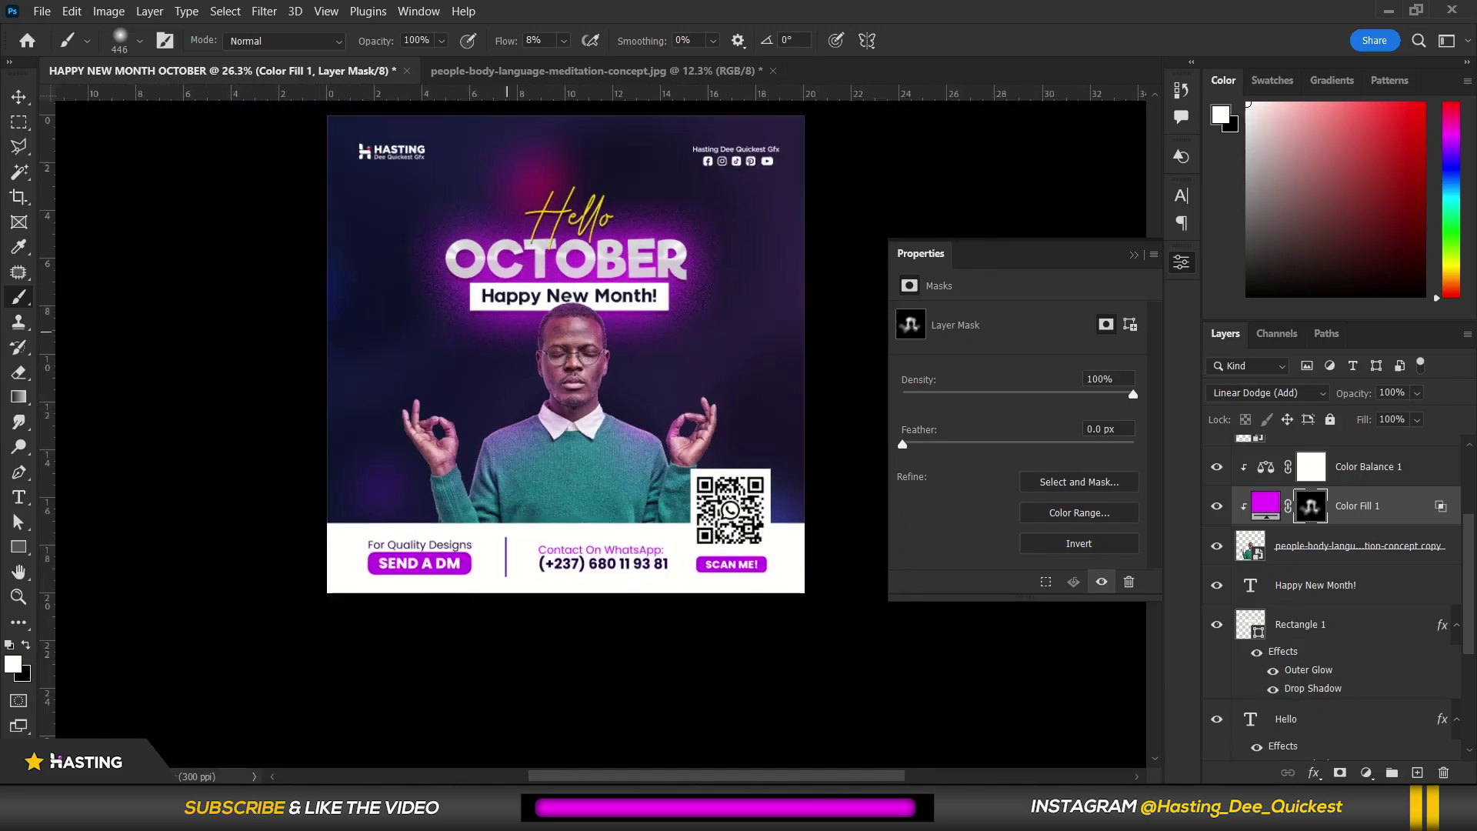
scroll(508, 256, "up", 4)
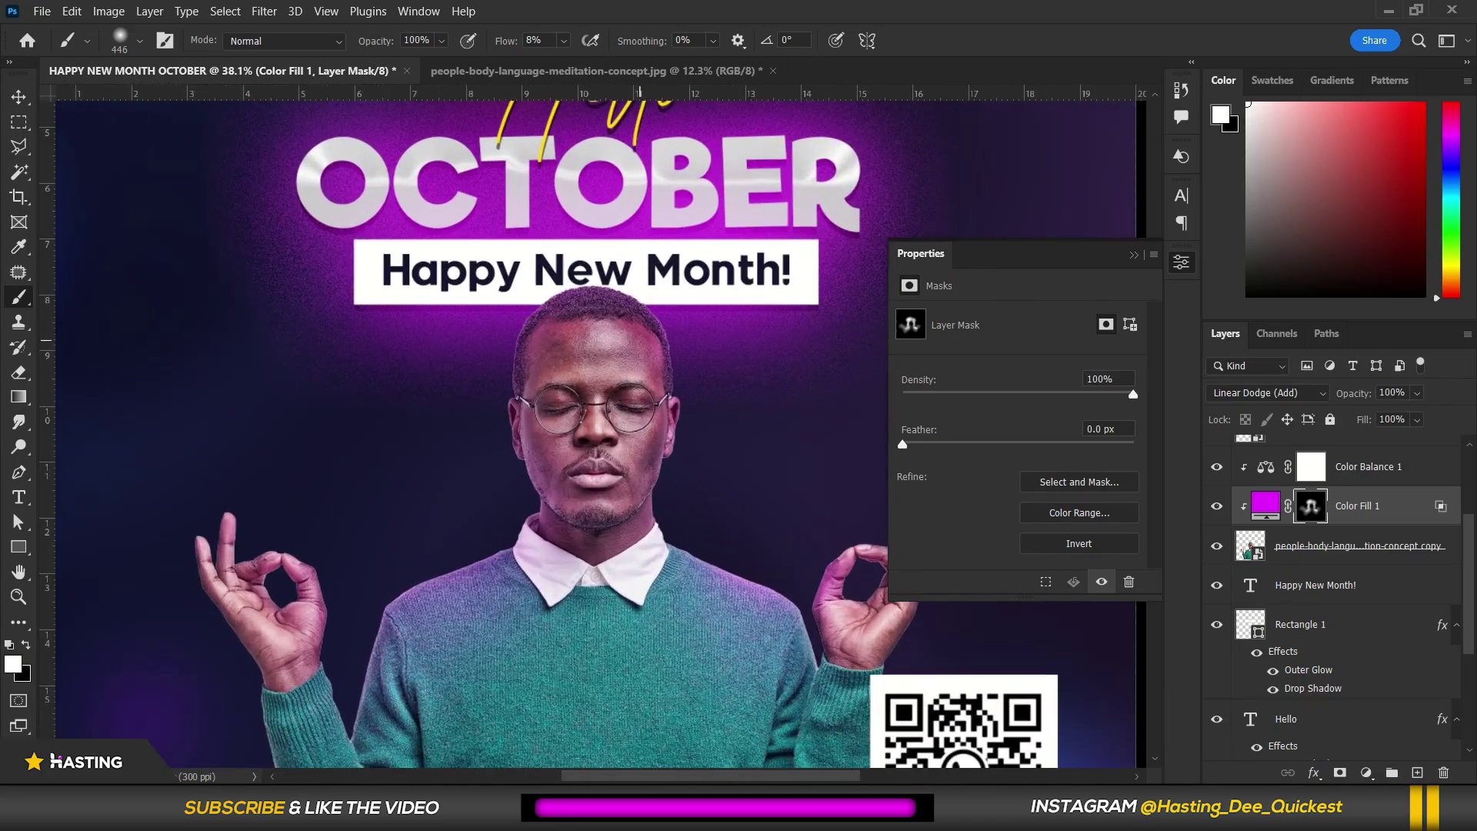
scroll(582, 340, "down", 2)
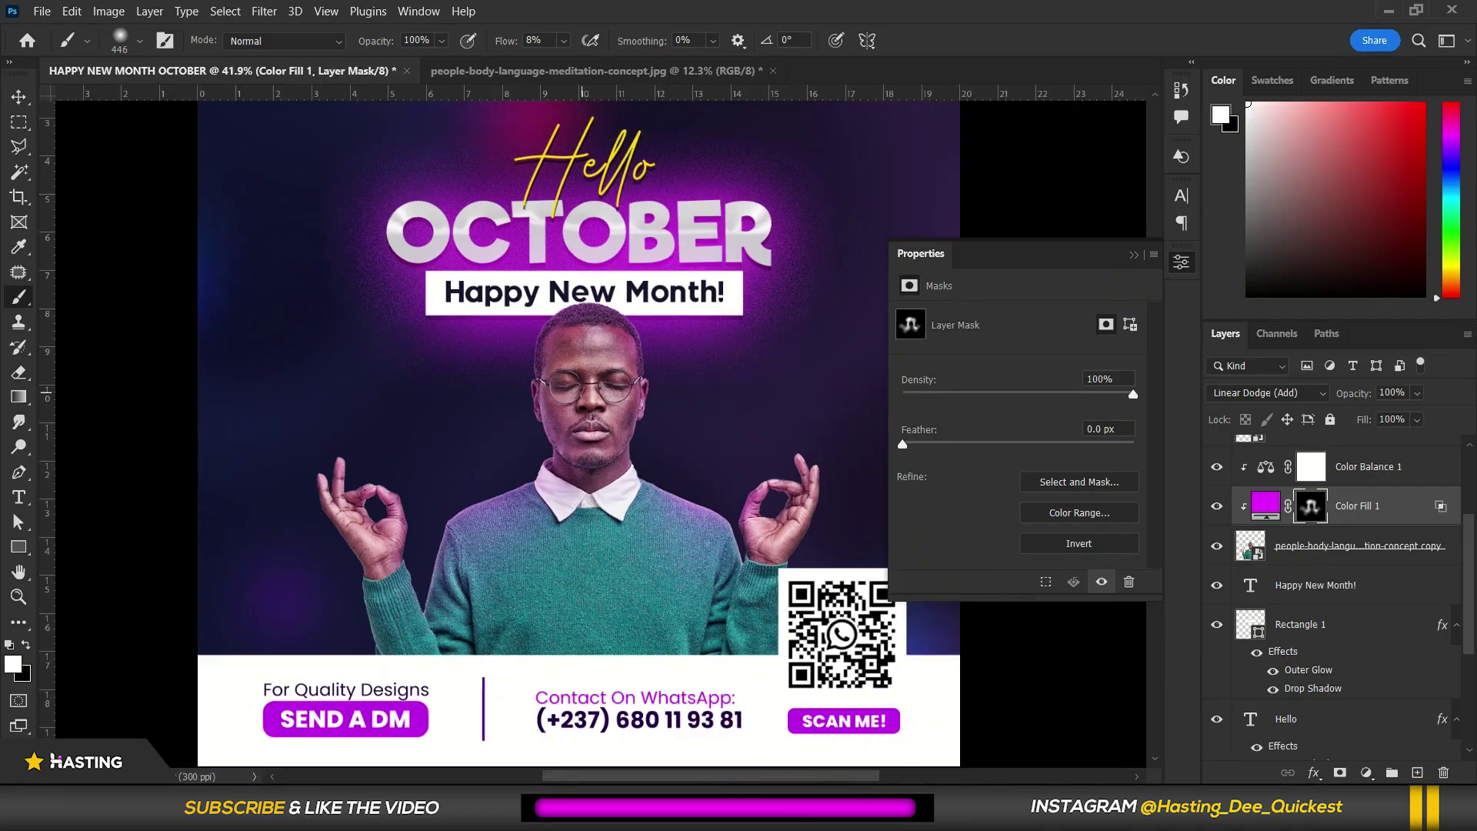
scroll(747, 491, "down", 1)
scroll(748, 491, "up", 3)
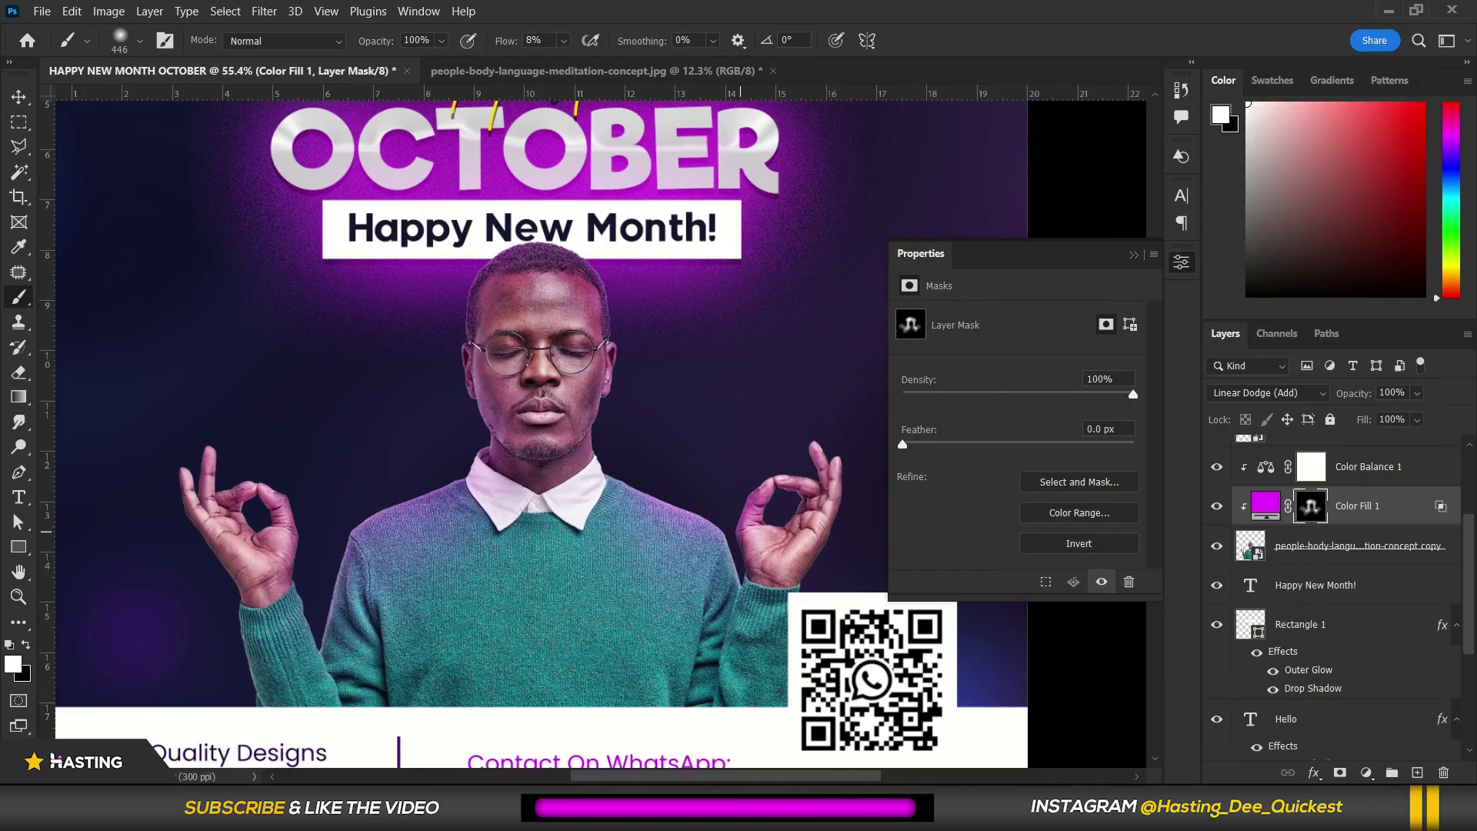
Paint black at 8% flow on the Color Fill 1 mask to reduce the magenta on the man's hands and sweater
left_click(25, 647)
left_click(765, 511)
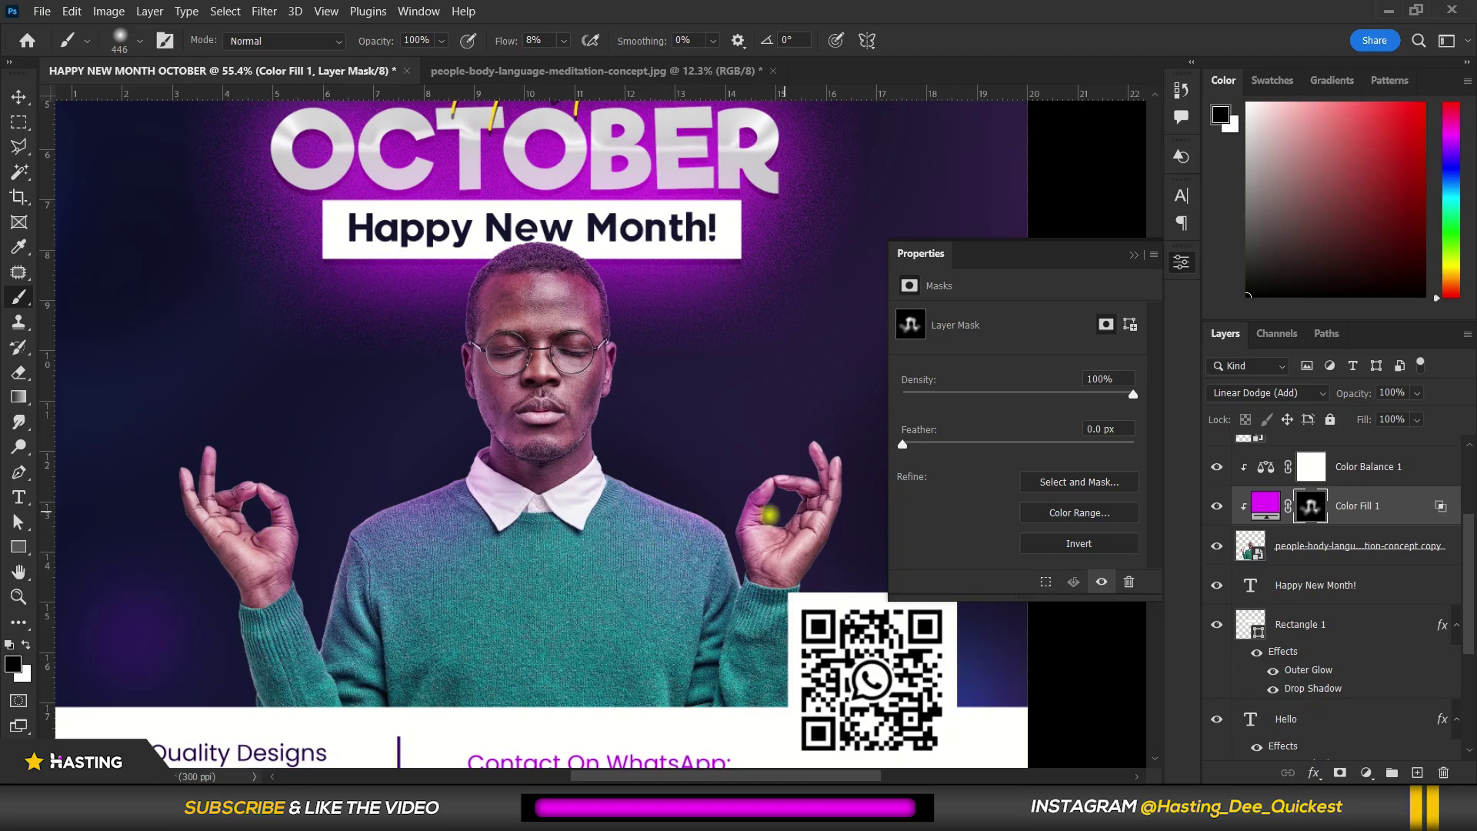
left_click(654, 489)
left_click(754, 463)
left_click(623, 501)
left_click(501, 540)
left_click(477, 547)
left_click(422, 577)
left_click(244, 595)
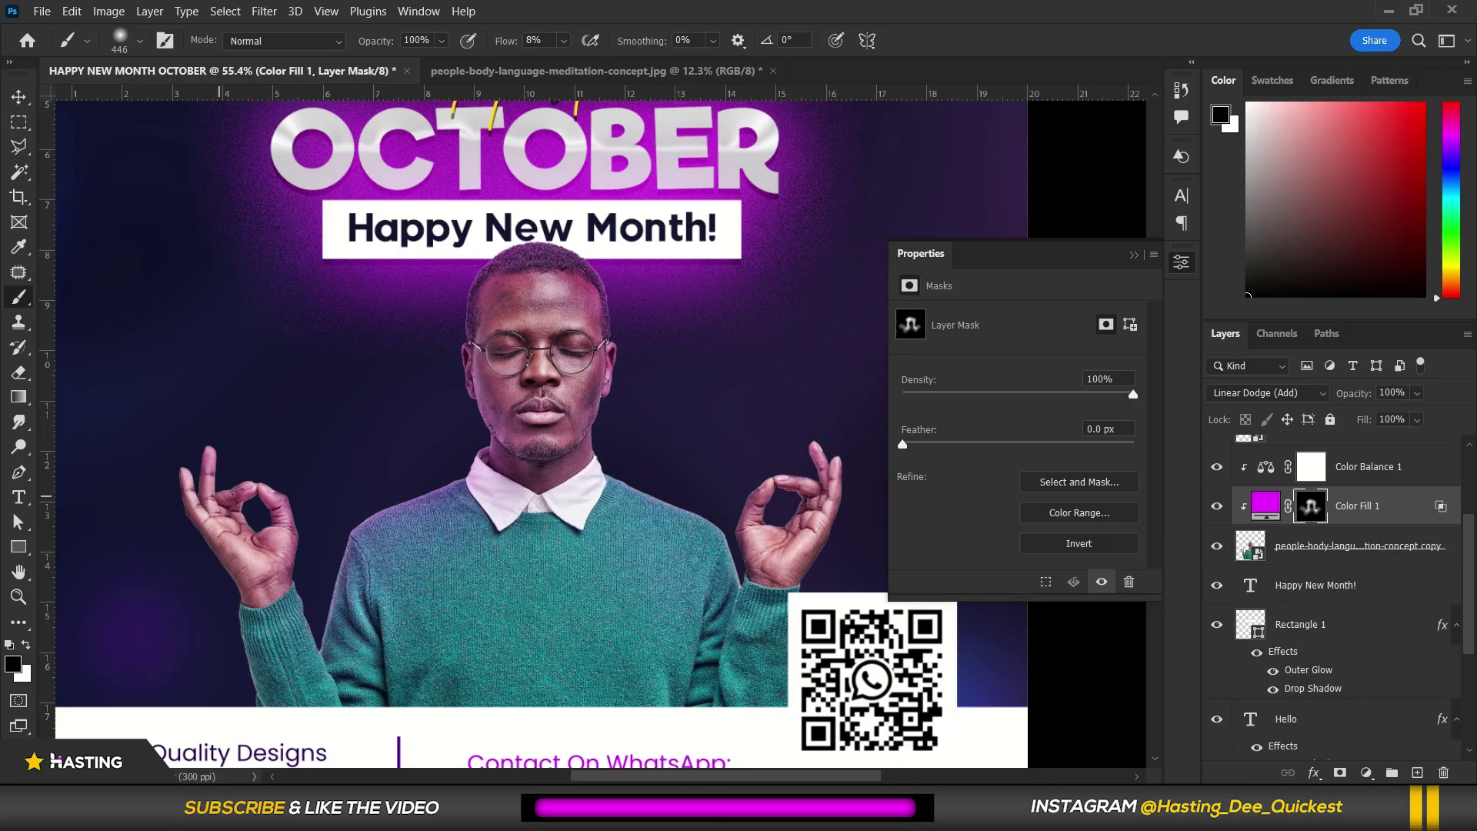
Switch the brush to white and softly repaint magenta light over the man's hands and shoulders and around his head
left_click(26, 647)
left_click(293, 596)
left_click(206, 489)
left_click(247, 501)
left_click(725, 515)
left_click(789, 458)
left_click(843, 427)
left_click(771, 547)
left_click(790, 524)
left_click(678, 508)
left_click(648, 492)
left_click(598, 502)
left_click(645, 501)
left_click(605, 483)
left_click(505, 500)
left_click(474, 500)
left_click(416, 492)
left_click(447, 323)
left_click(480, 280)
left_click(563, 245)
left_click(602, 248)
left_click(686, 296)
left_click(653, 408)
left_click(677, 466)
left_click(677, 479)
left_click(720, 466)
Switch to the Move tool, deselect the layers, and examine the flyer up close and as a whole
scroll(709, 334, "up", 2)
scroll(654, 411, "down", 5)
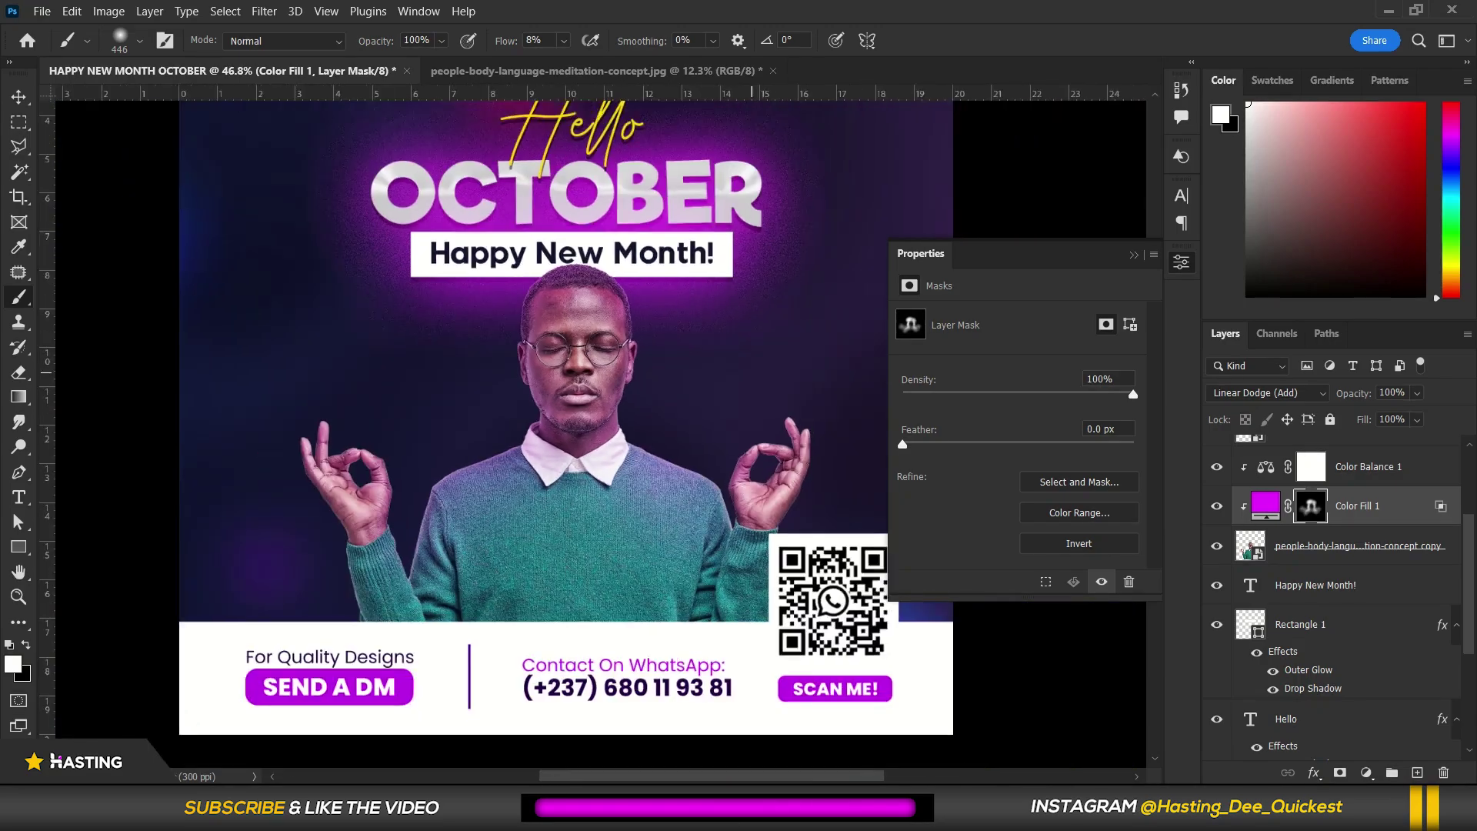
scroll(775, 217, "up", 1)
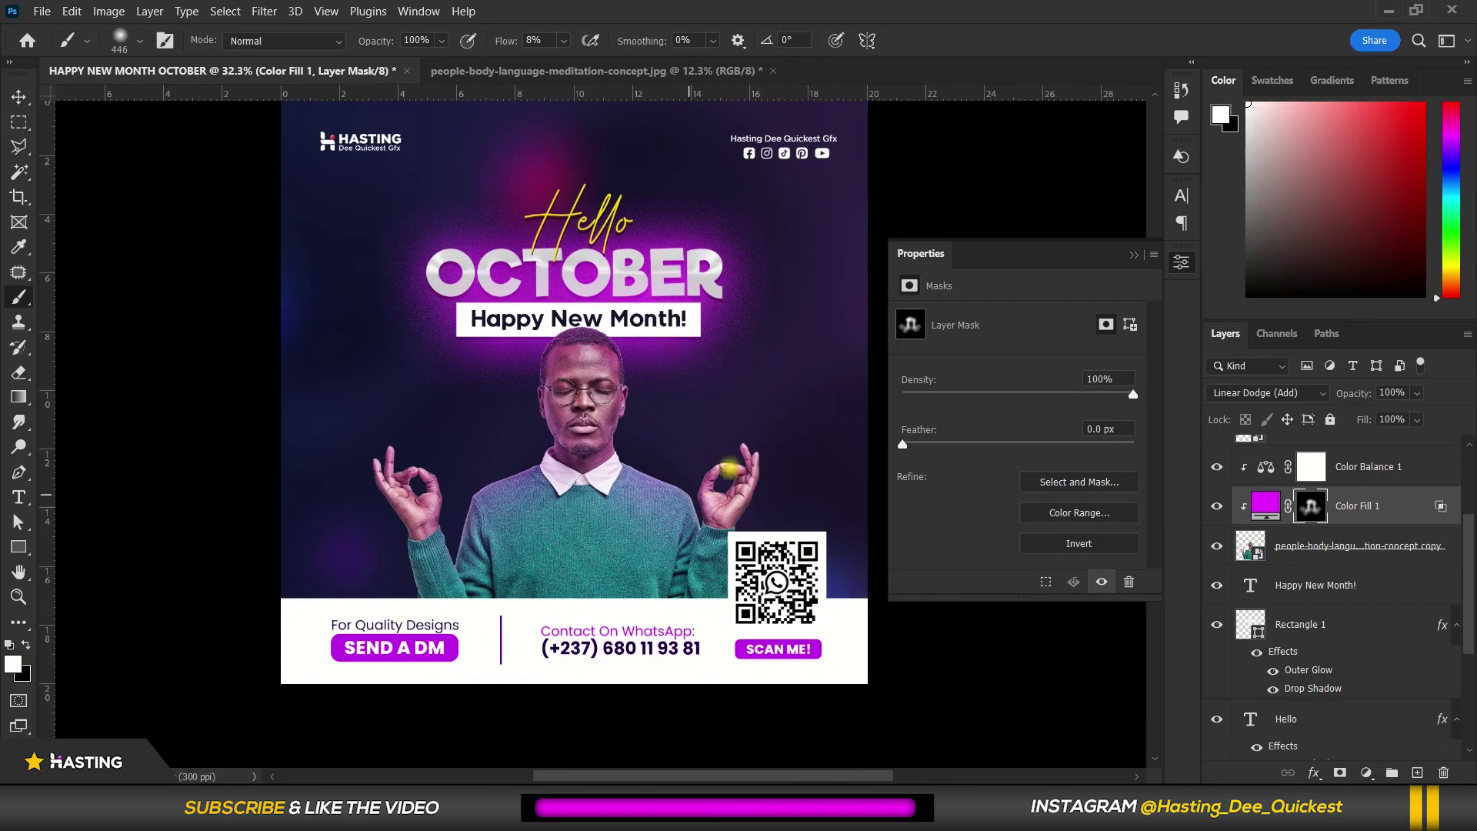
scroll(815, 431, "down", 1)
scroll(819, 287, "up", 2)
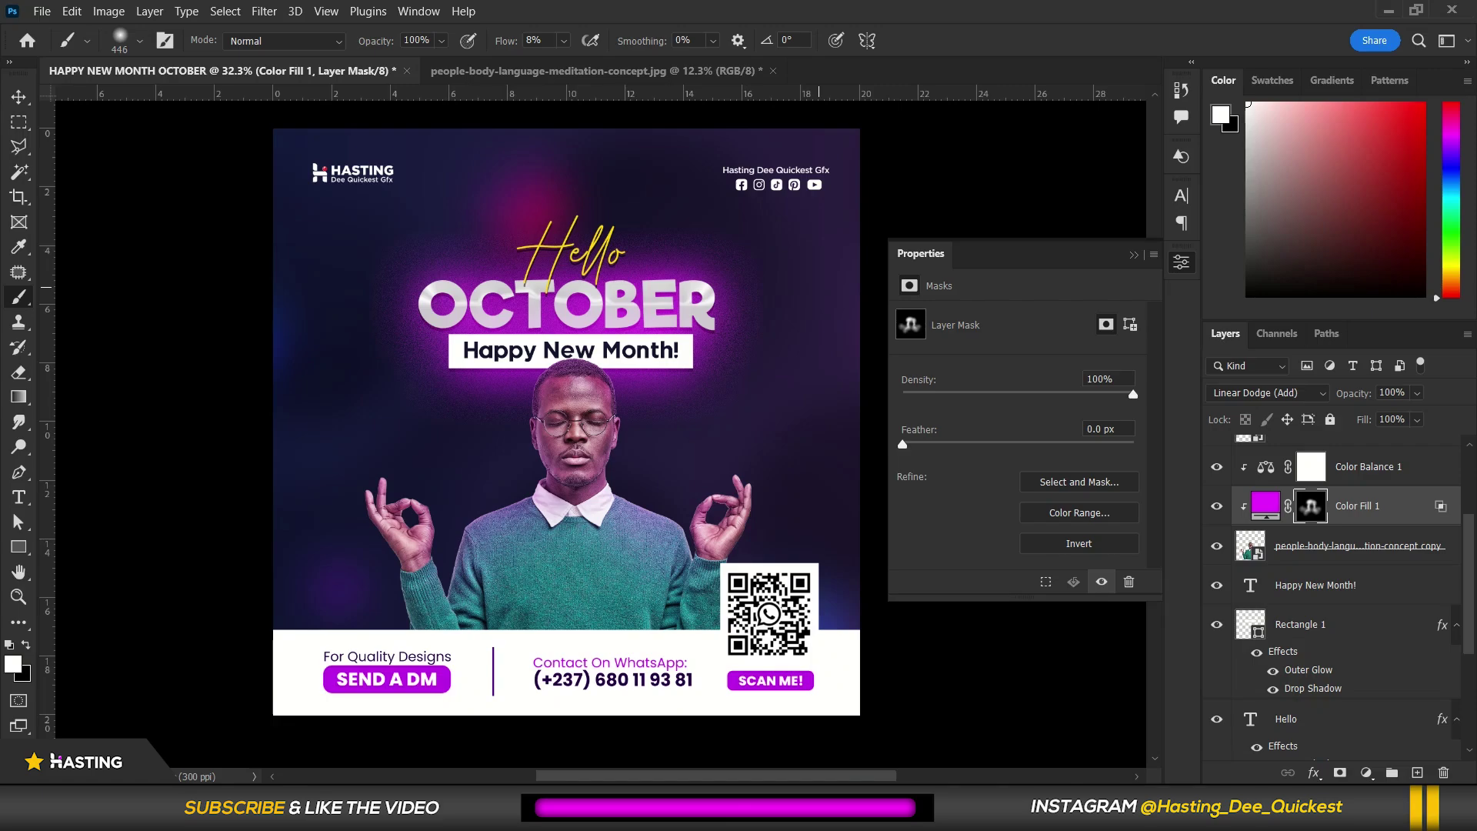
left_click(18, 96)
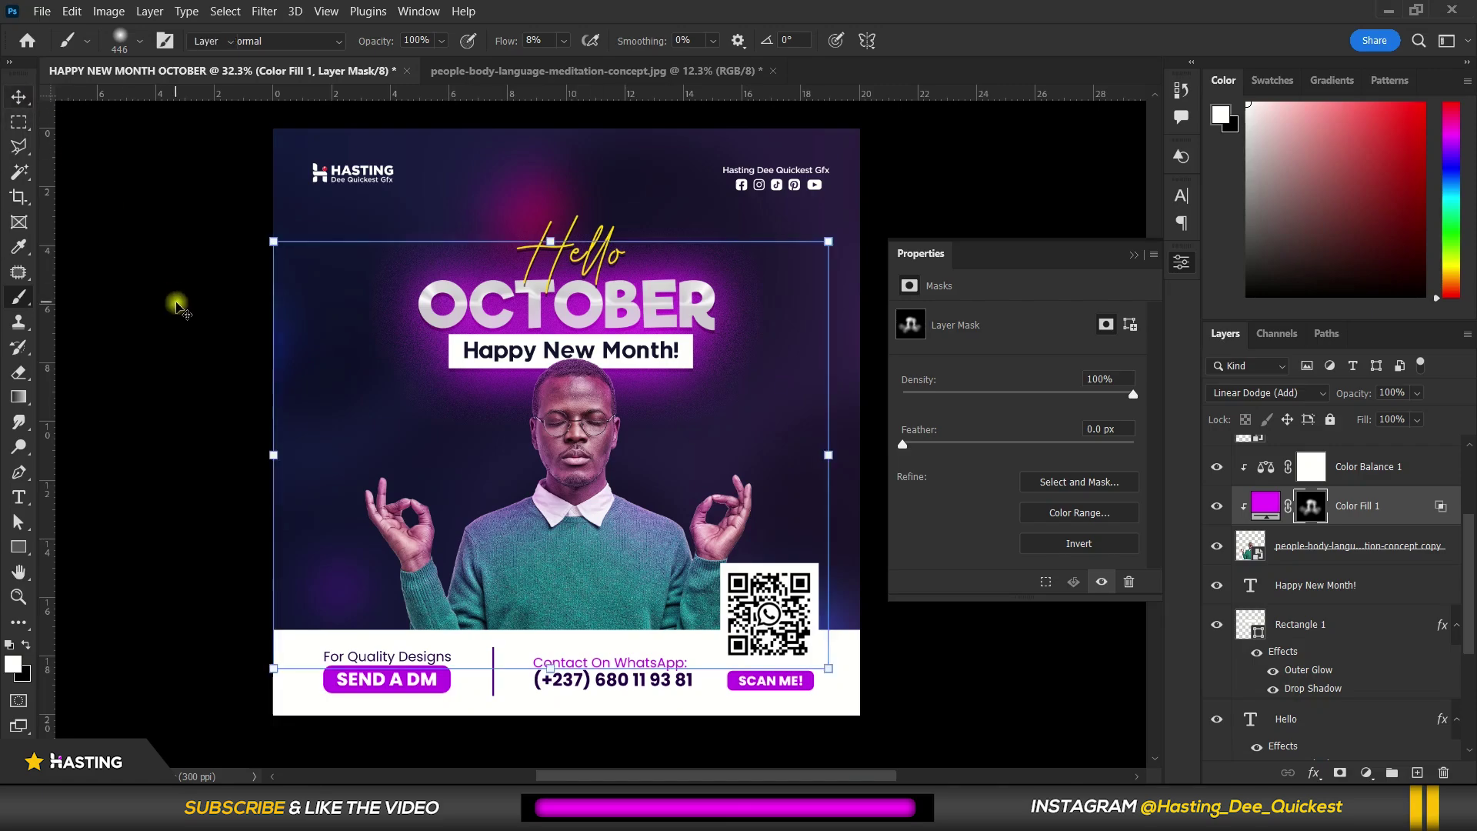
left_click(658, 329)
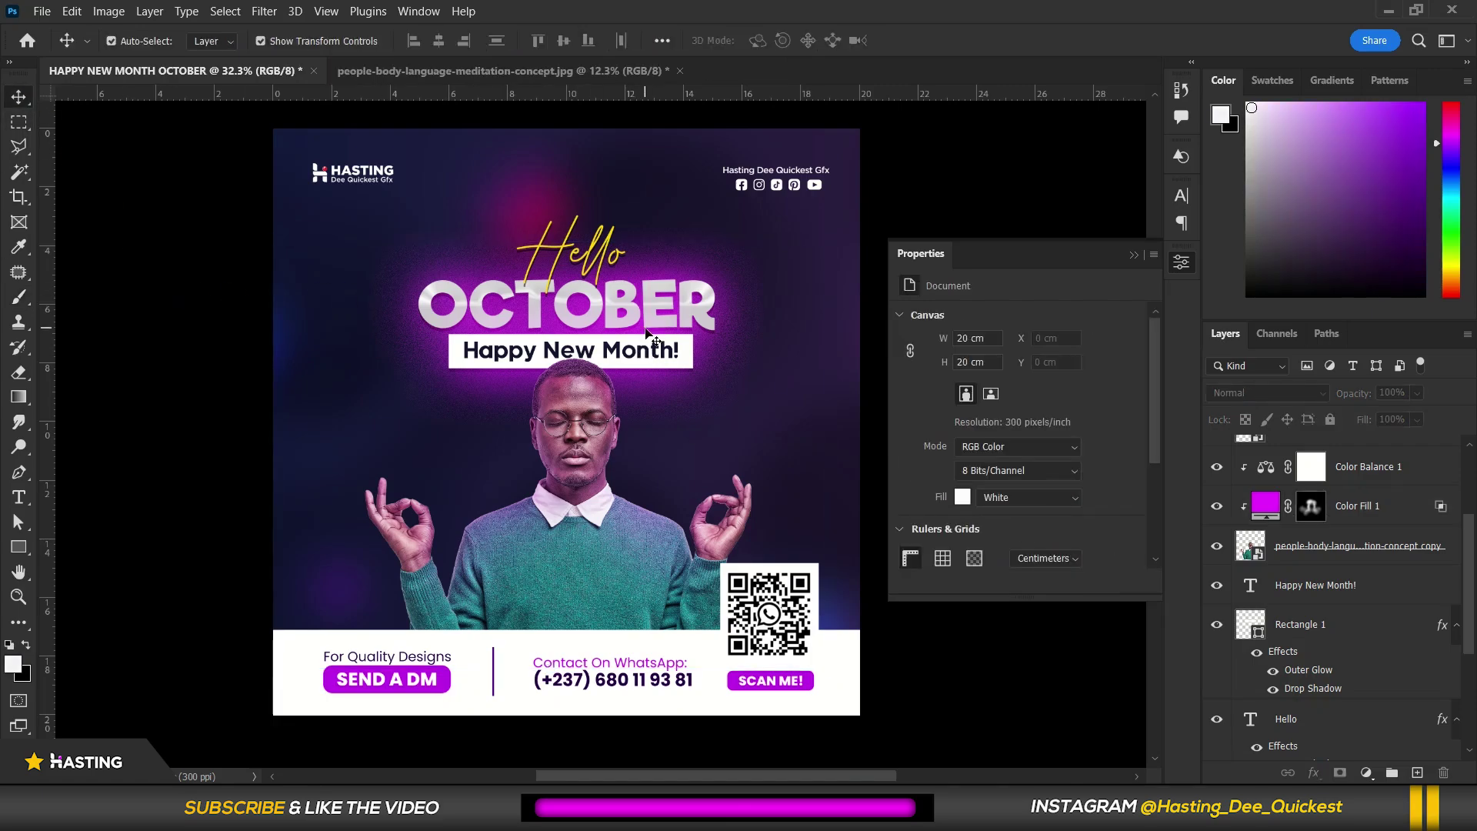
scroll(645, 293, "up", 1)
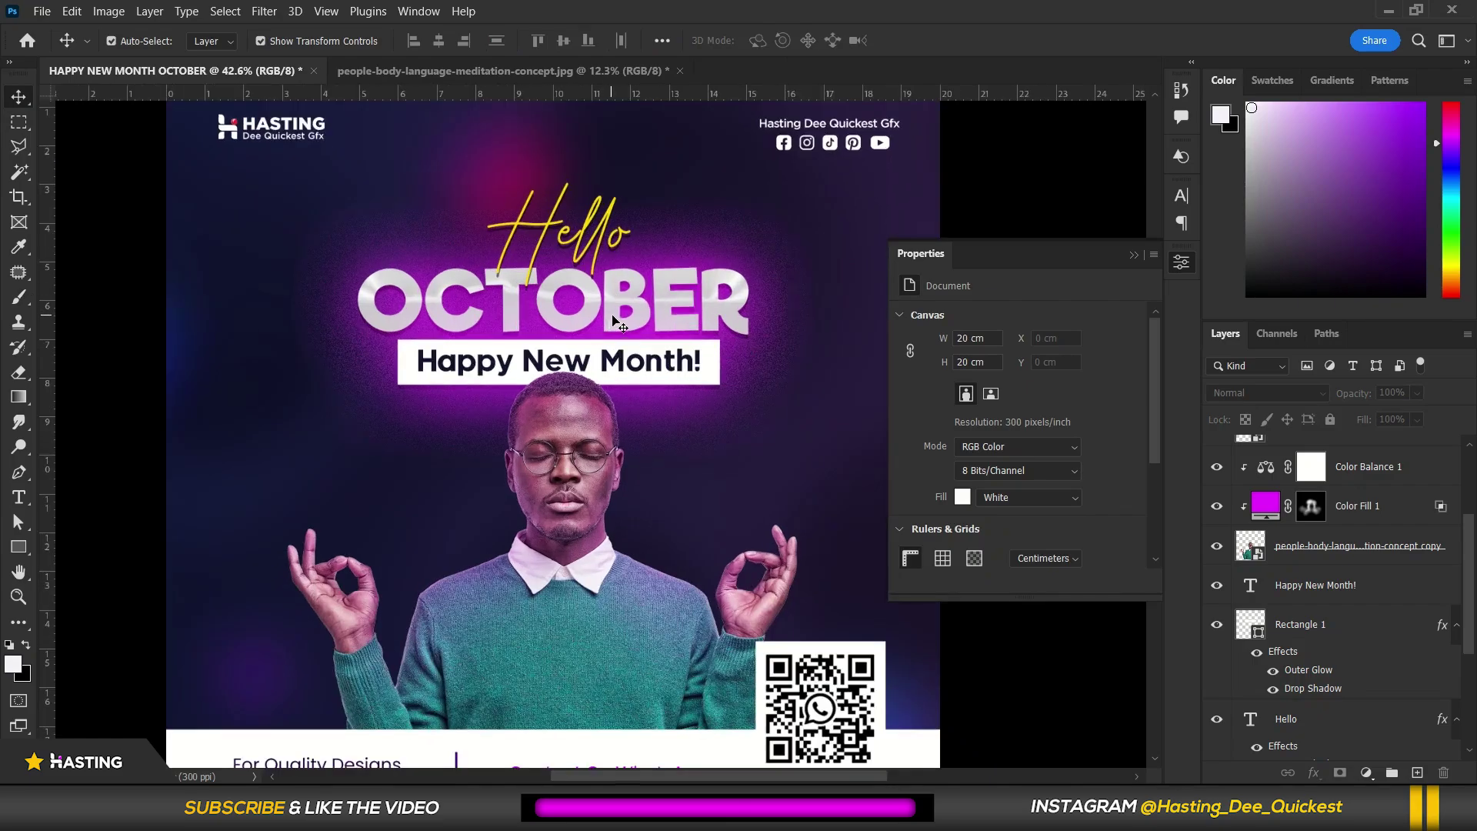
scroll(645, 361, "down", 3)
scroll(650, 377, "up", 1)
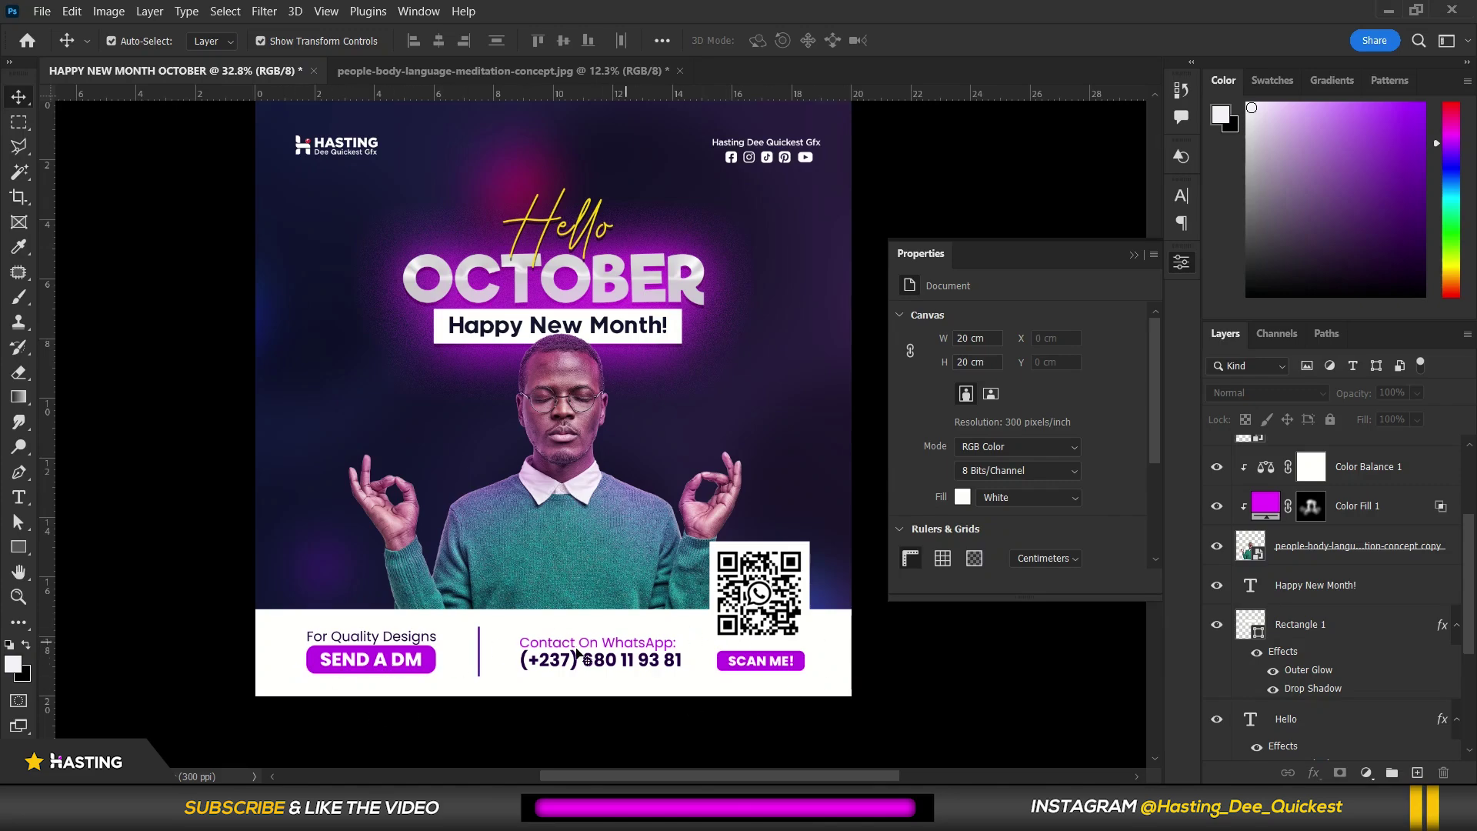
scroll(685, 615, "up", 1)
scroll(678, 615, "down", 2)
scroll(599, 560, "down", 1)
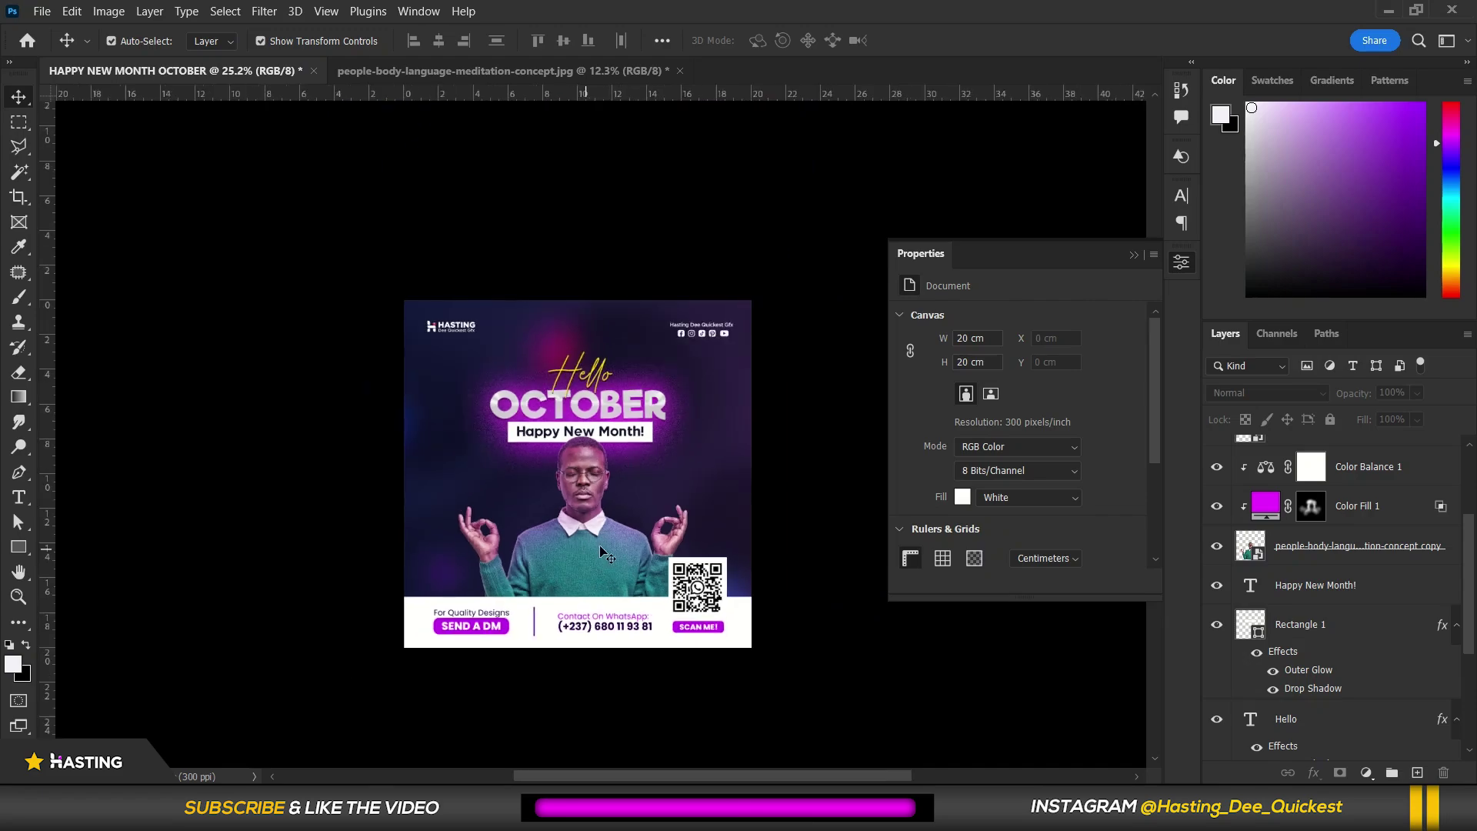
scroll(748, 621, "up", 2)
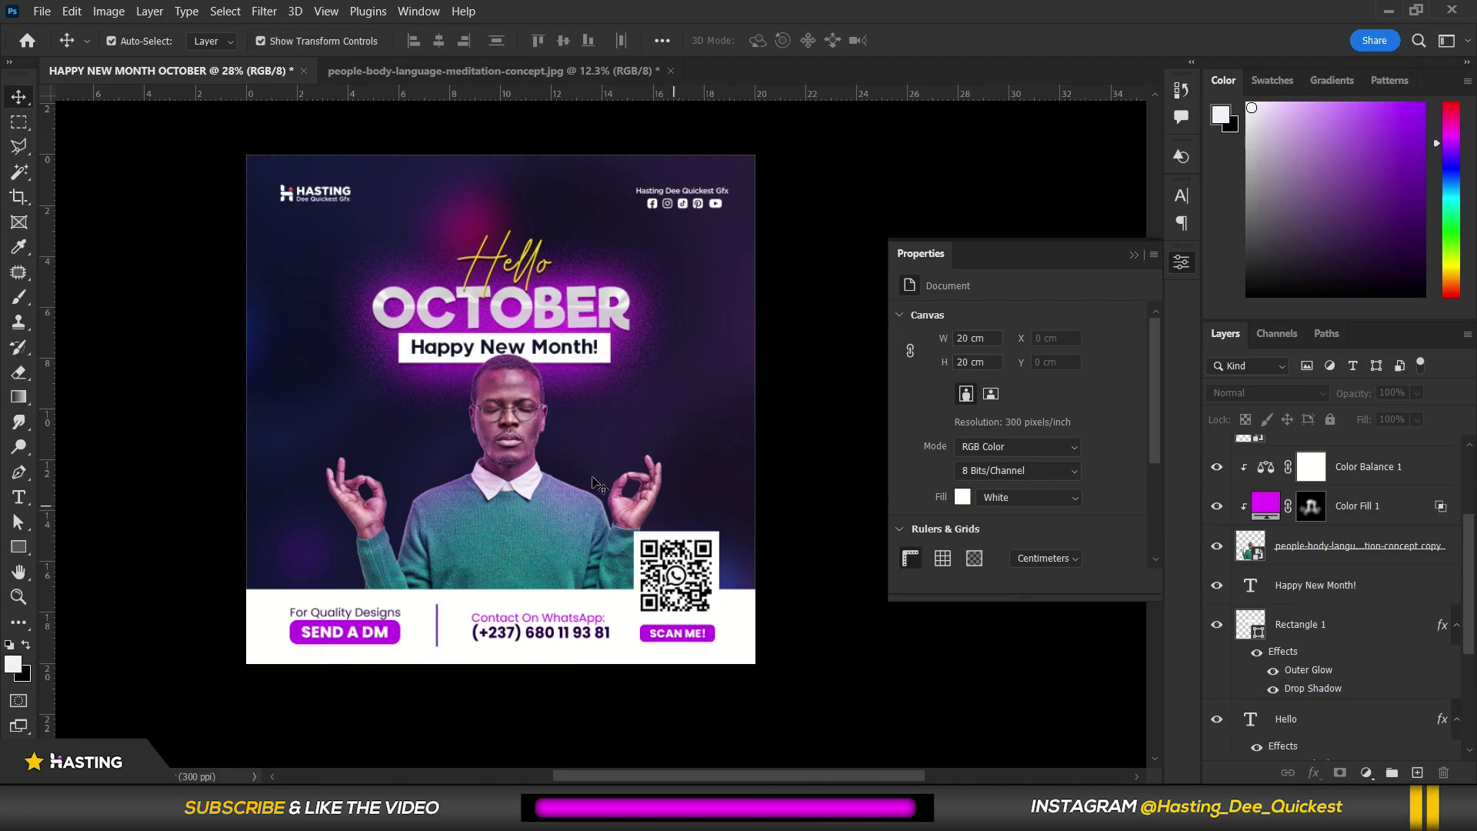
scroll(486, 252, "down", 1)
scroll(270, 230, "up", 1)
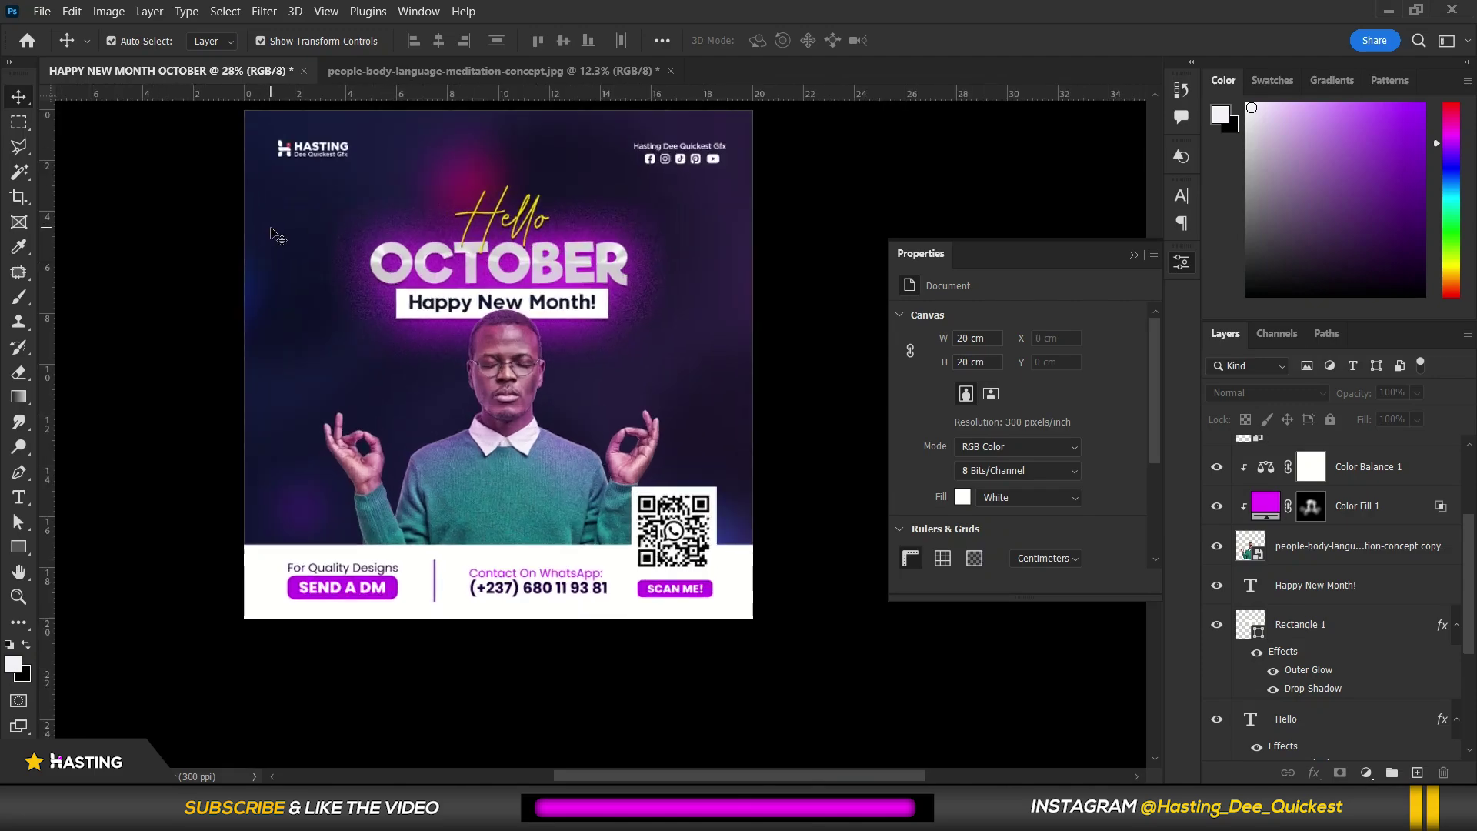
scroll(308, 263, "up", 1)
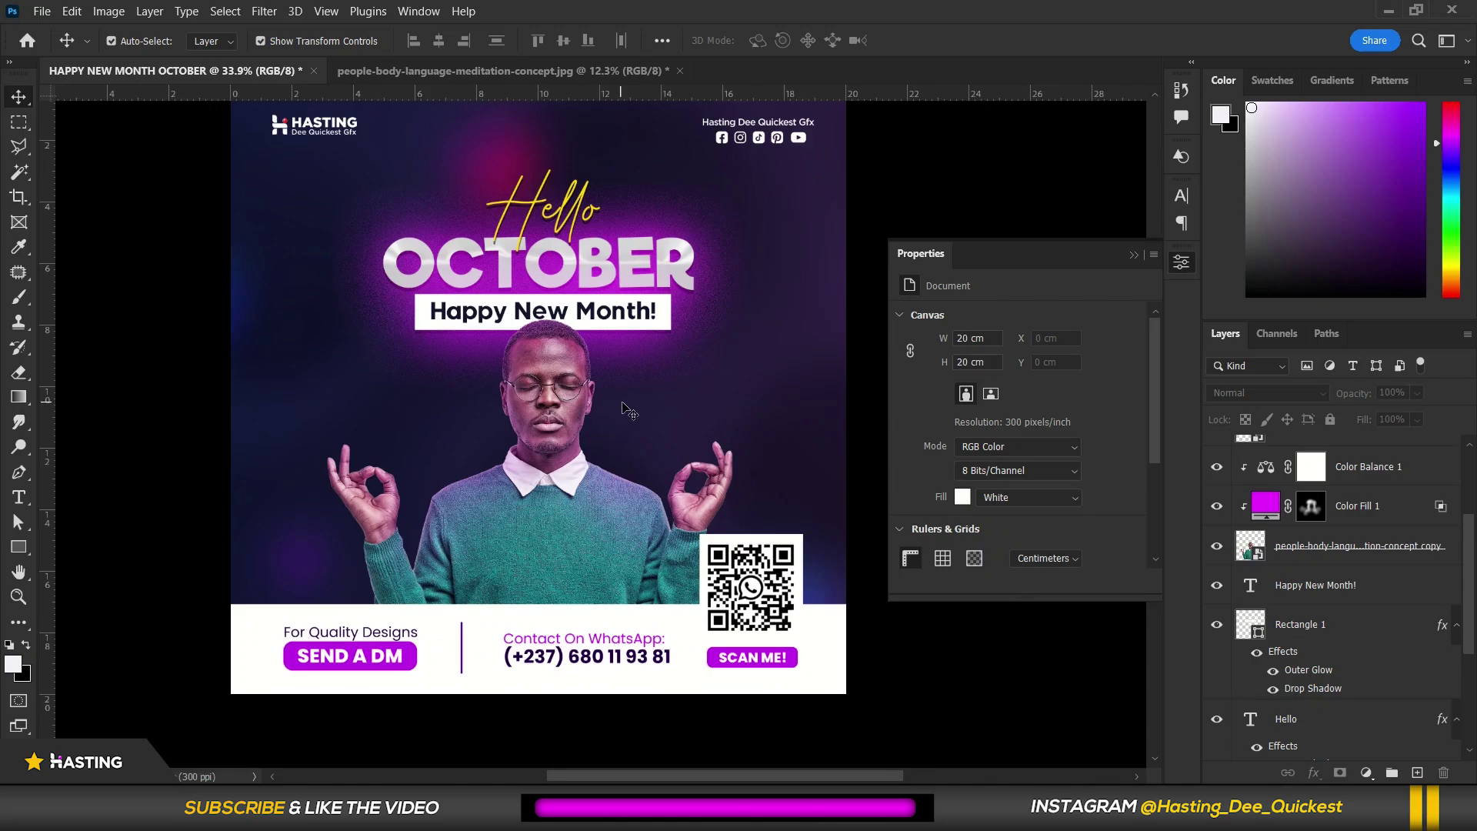